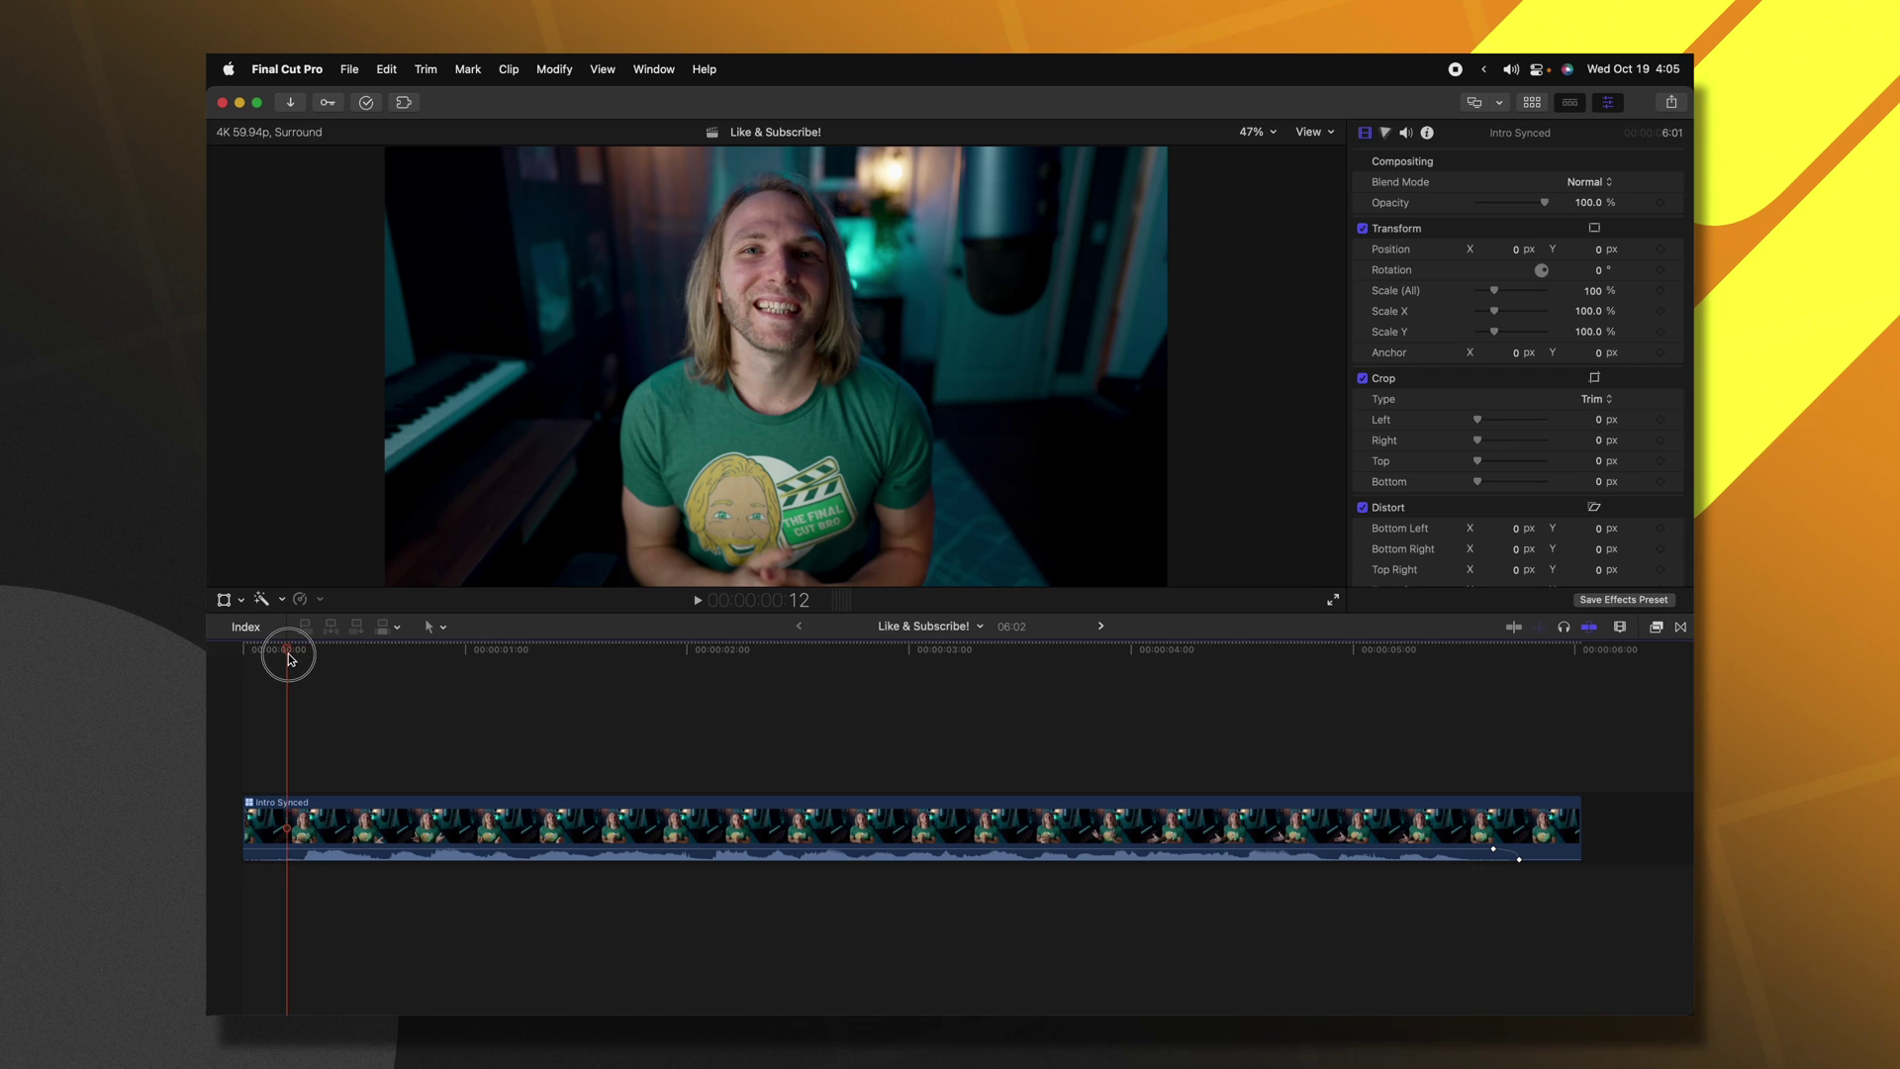
Park the playhead at 00:00:00:16 and connect a Basic Title there.
drag(290, 660, 294, 660)
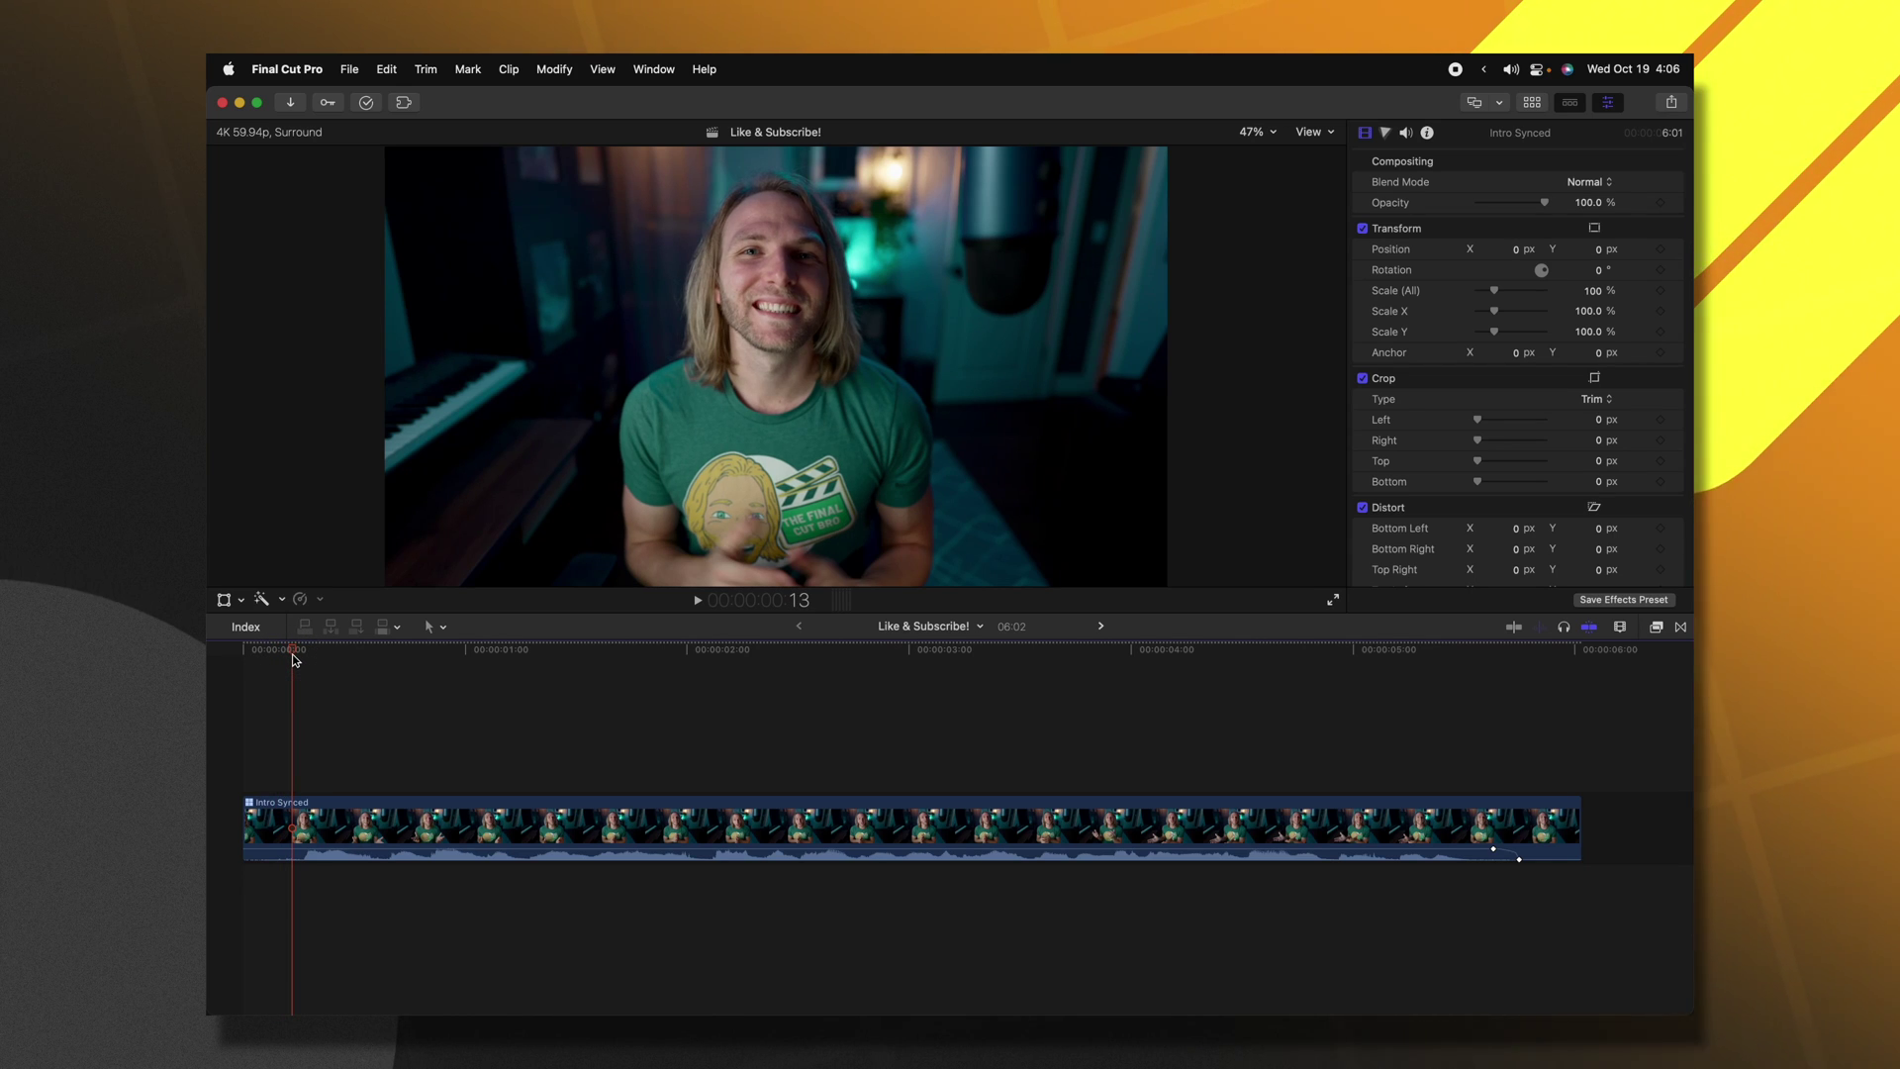
key(space)
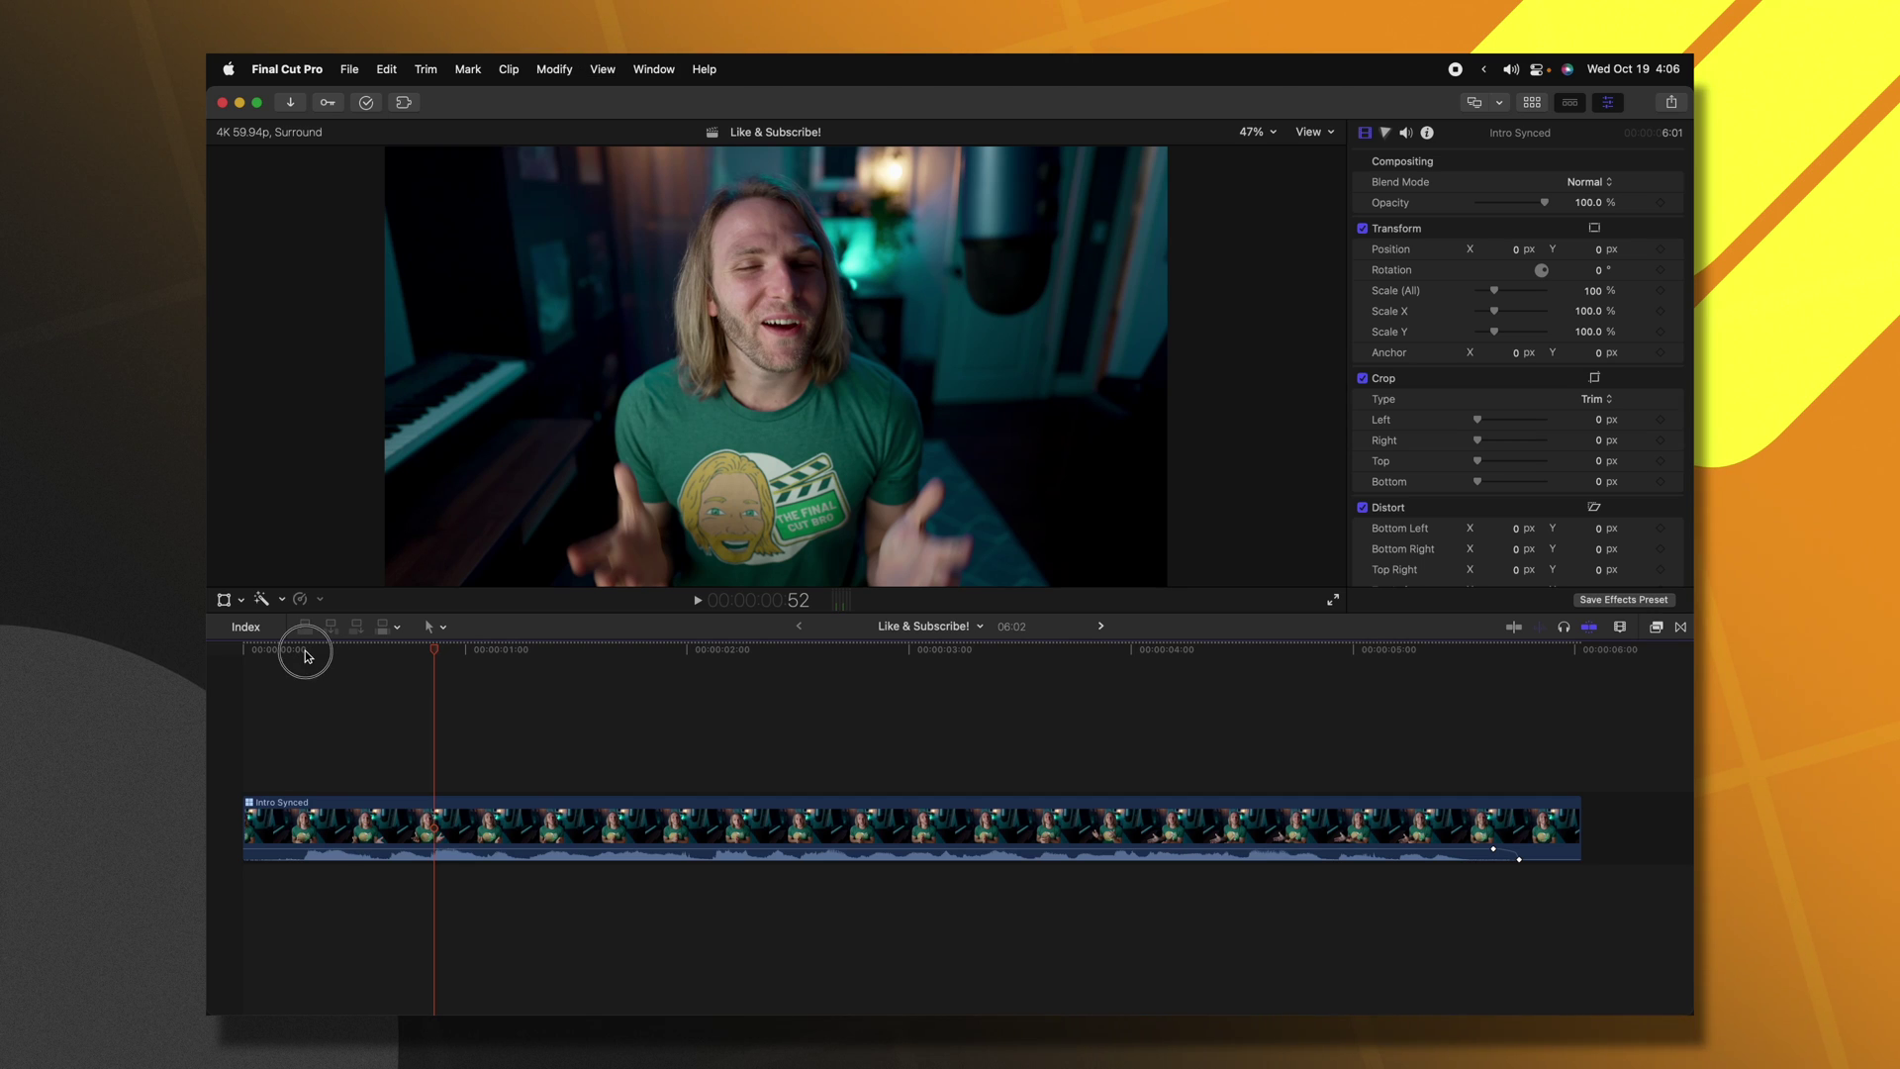
click(301, 650)
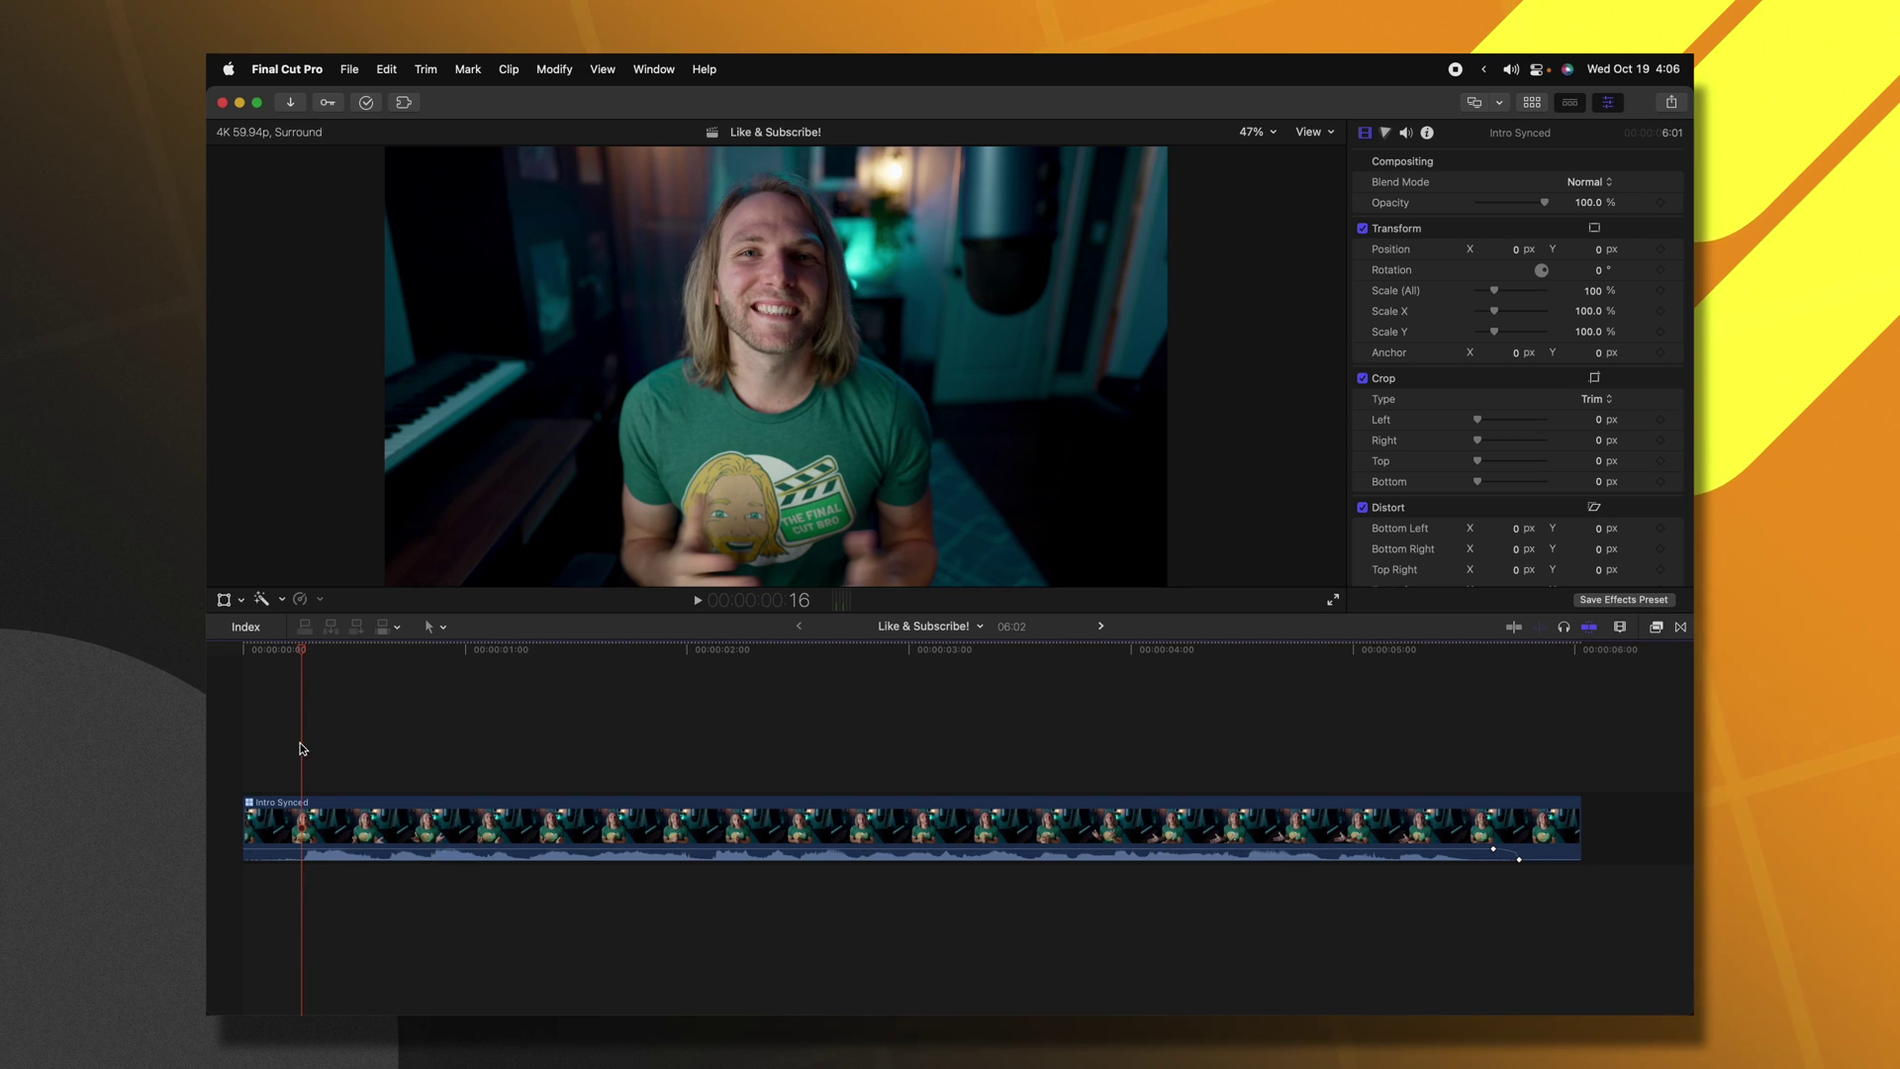
key(ctrl+t)
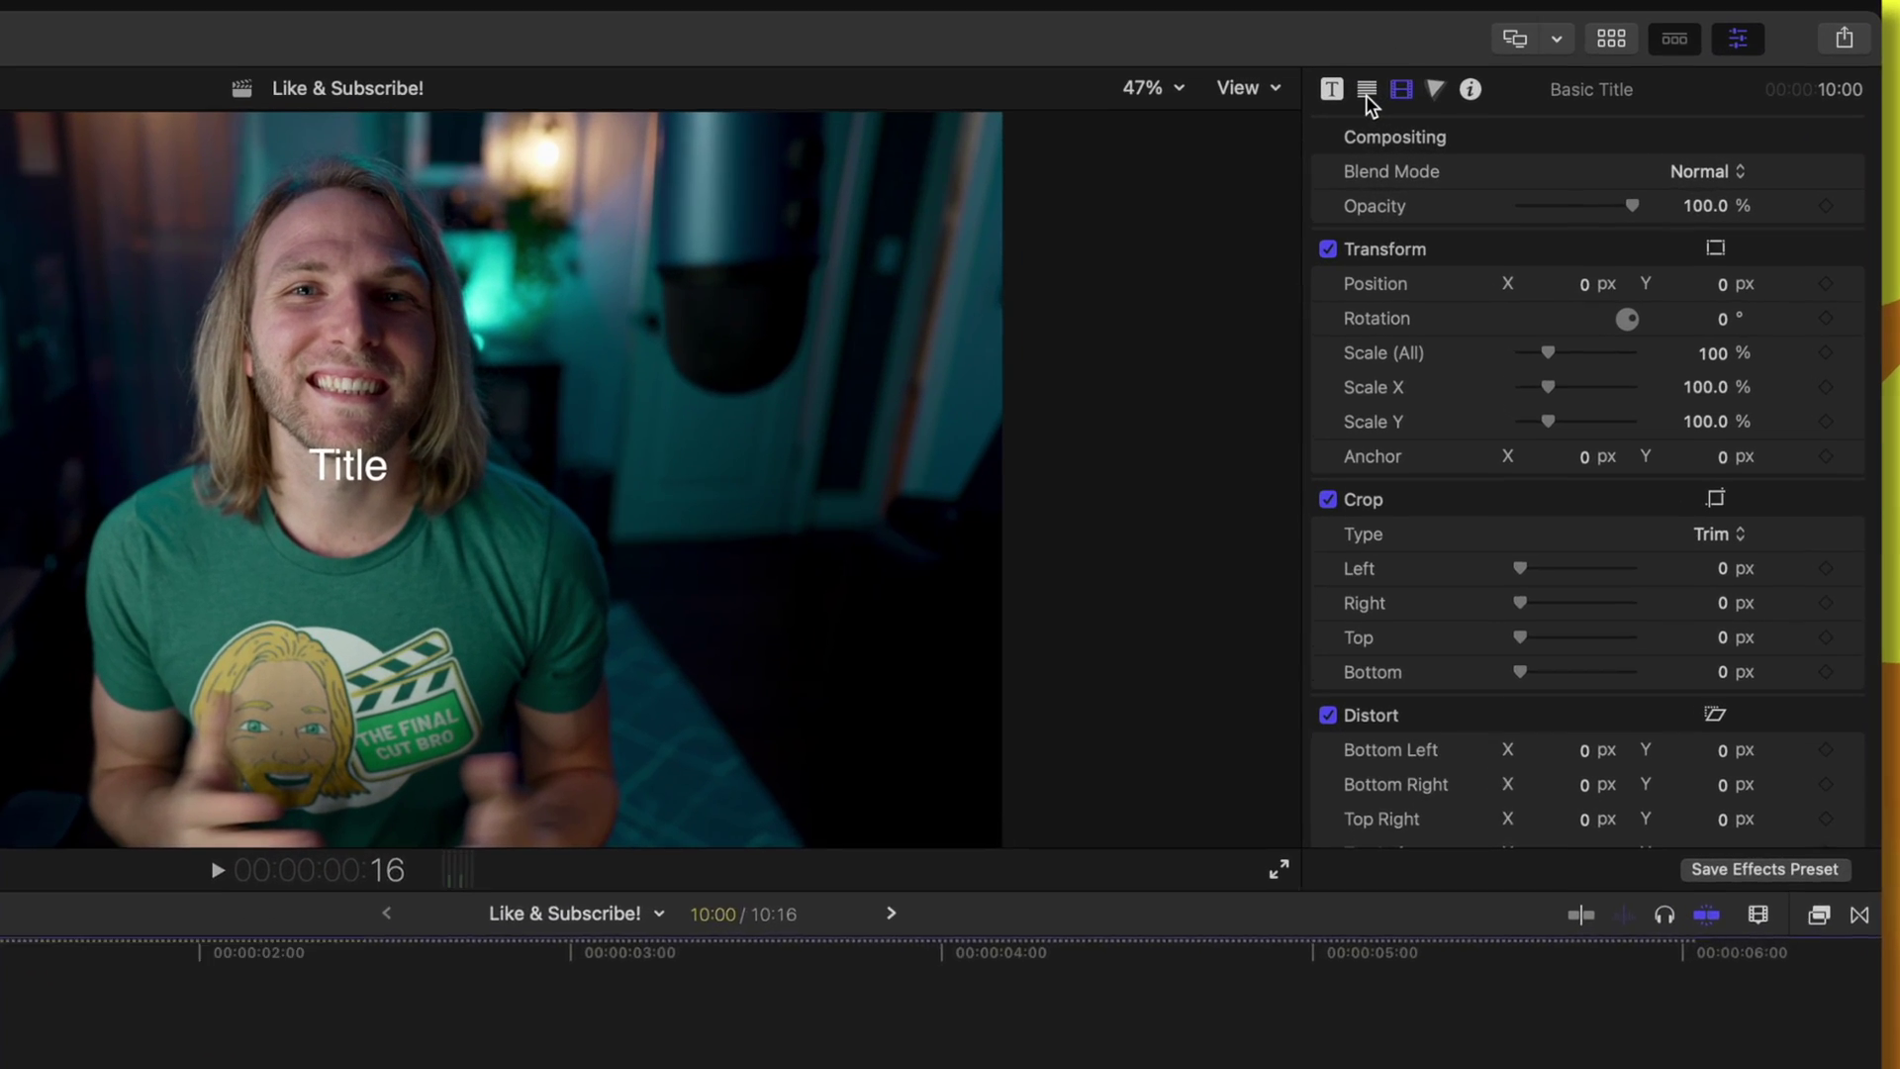
Show the Basic Title's text settings in the Text inspector.
click(1365, 93)
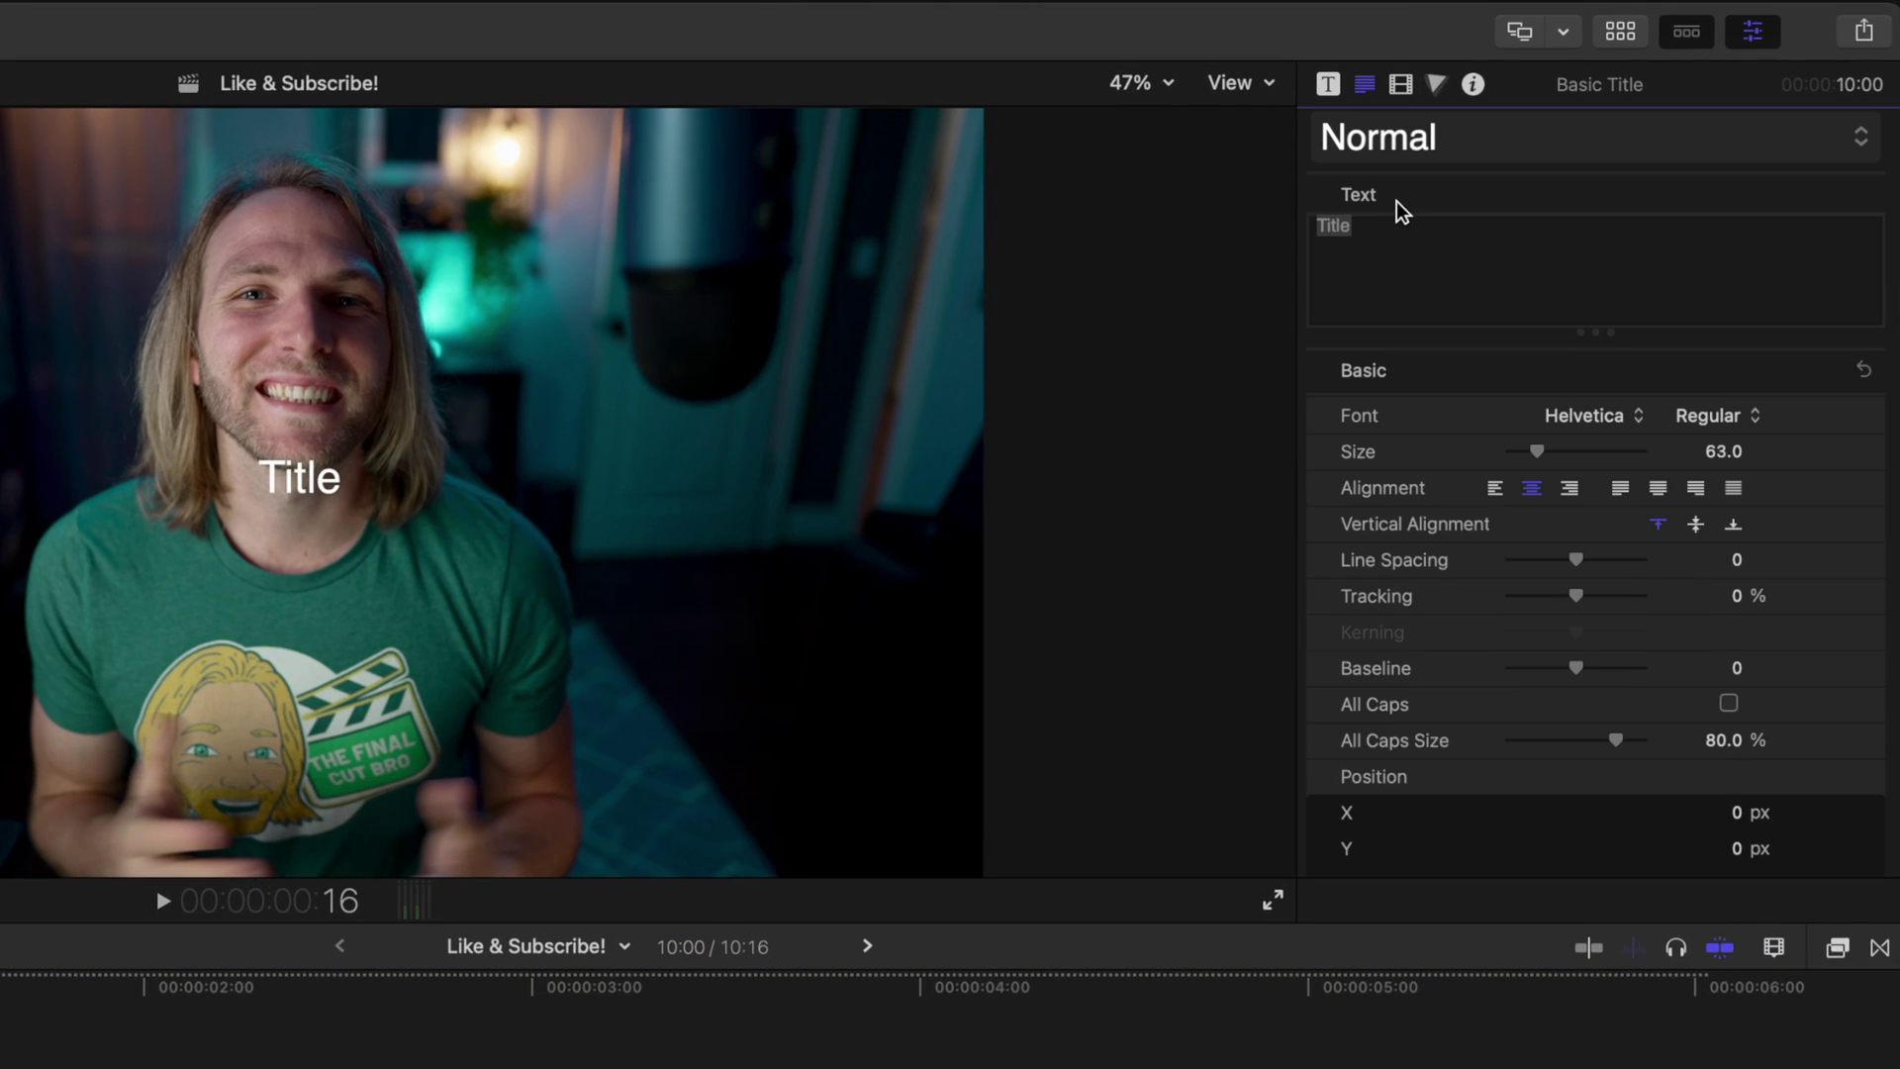
Replace the placeholder text with TODAY and browse the font list for Proxima Nova.
triple_click(1421, 285)
text(TODAY)
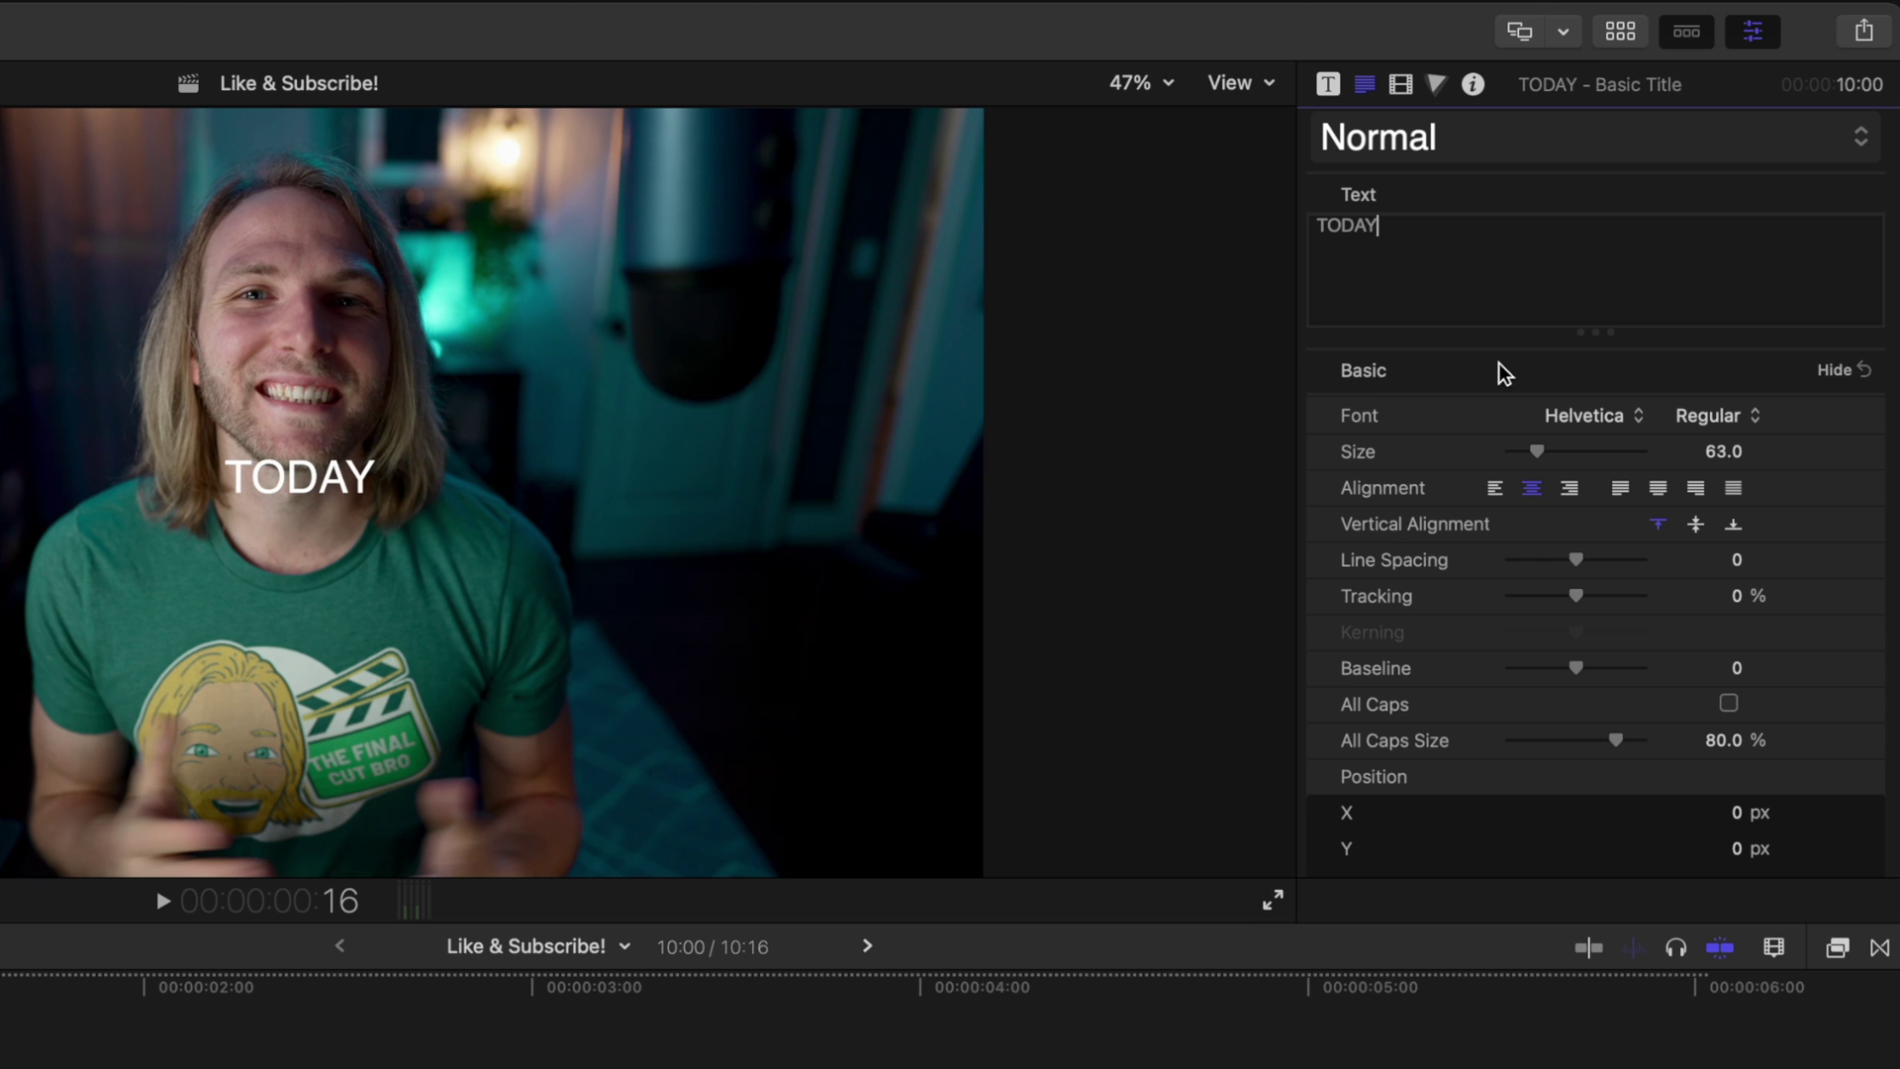
click(1566, 435)
scroll(1561, 436, down, 15)
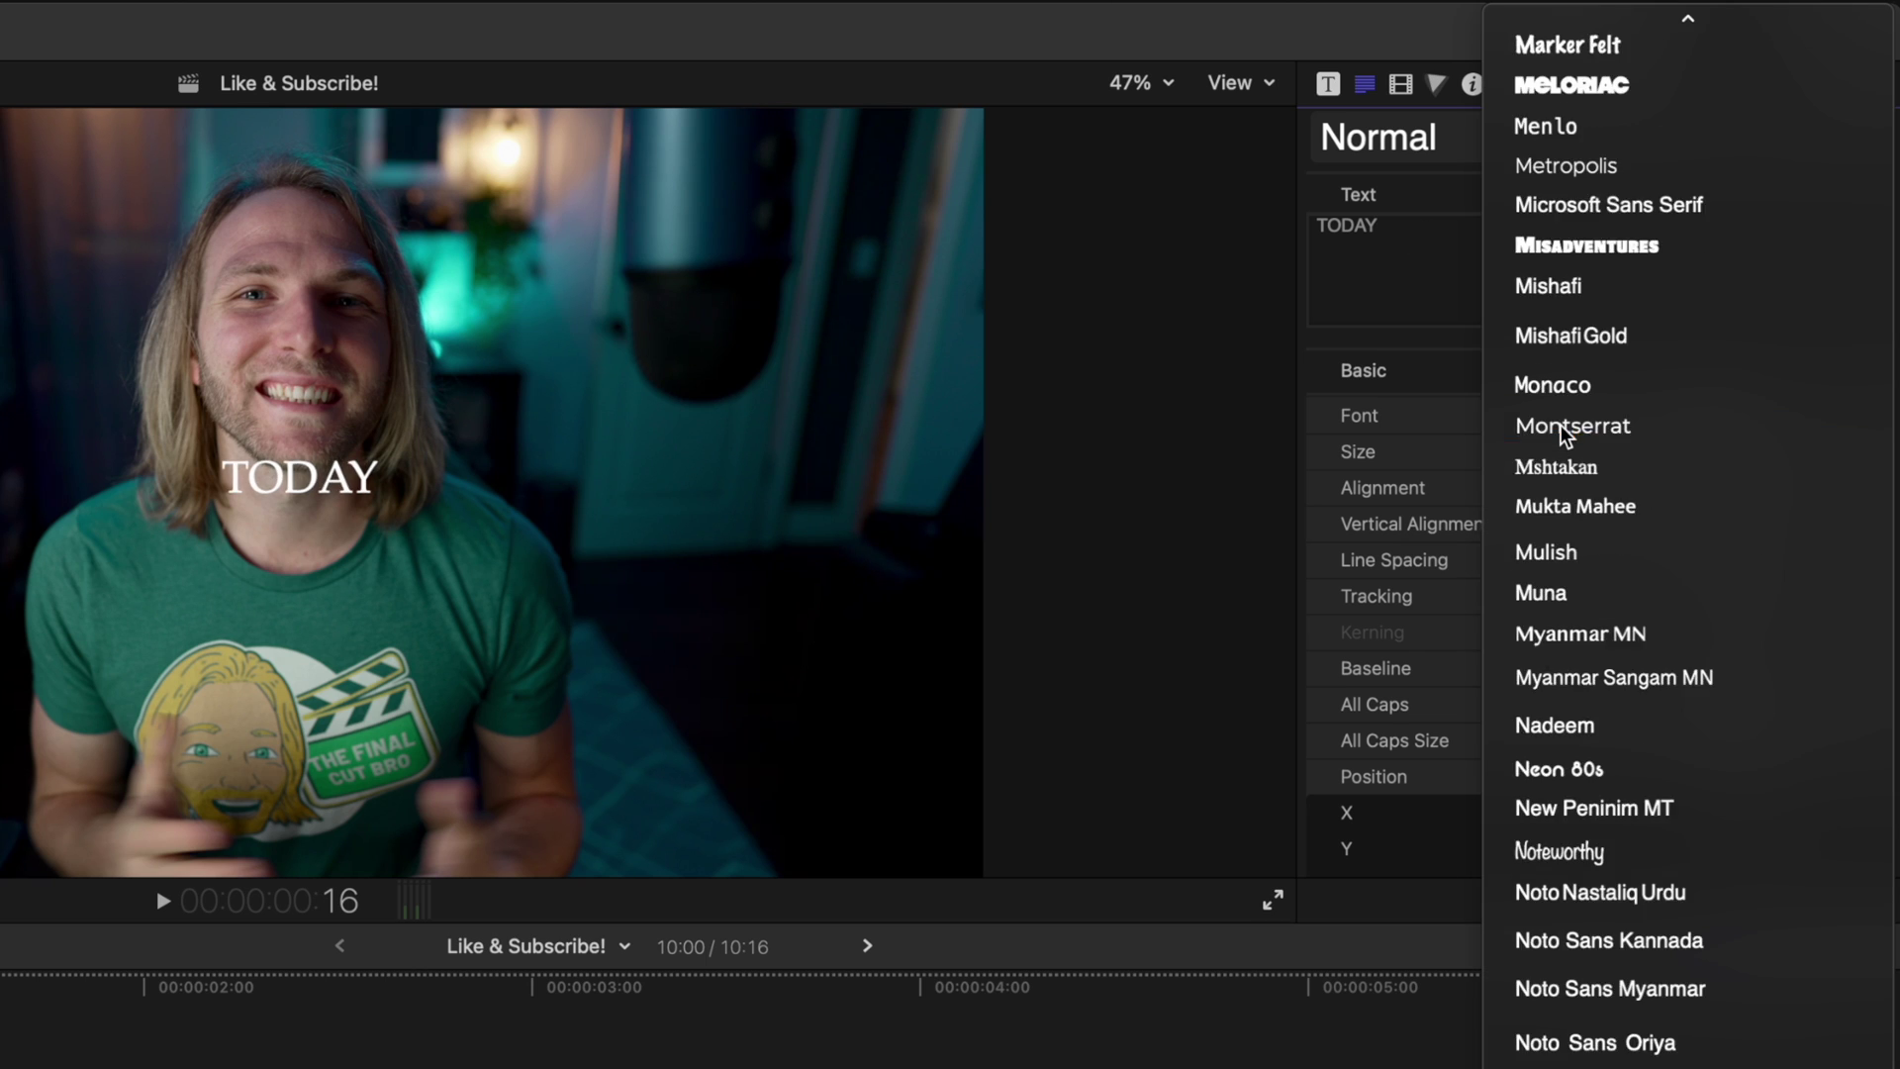
key(Escape)
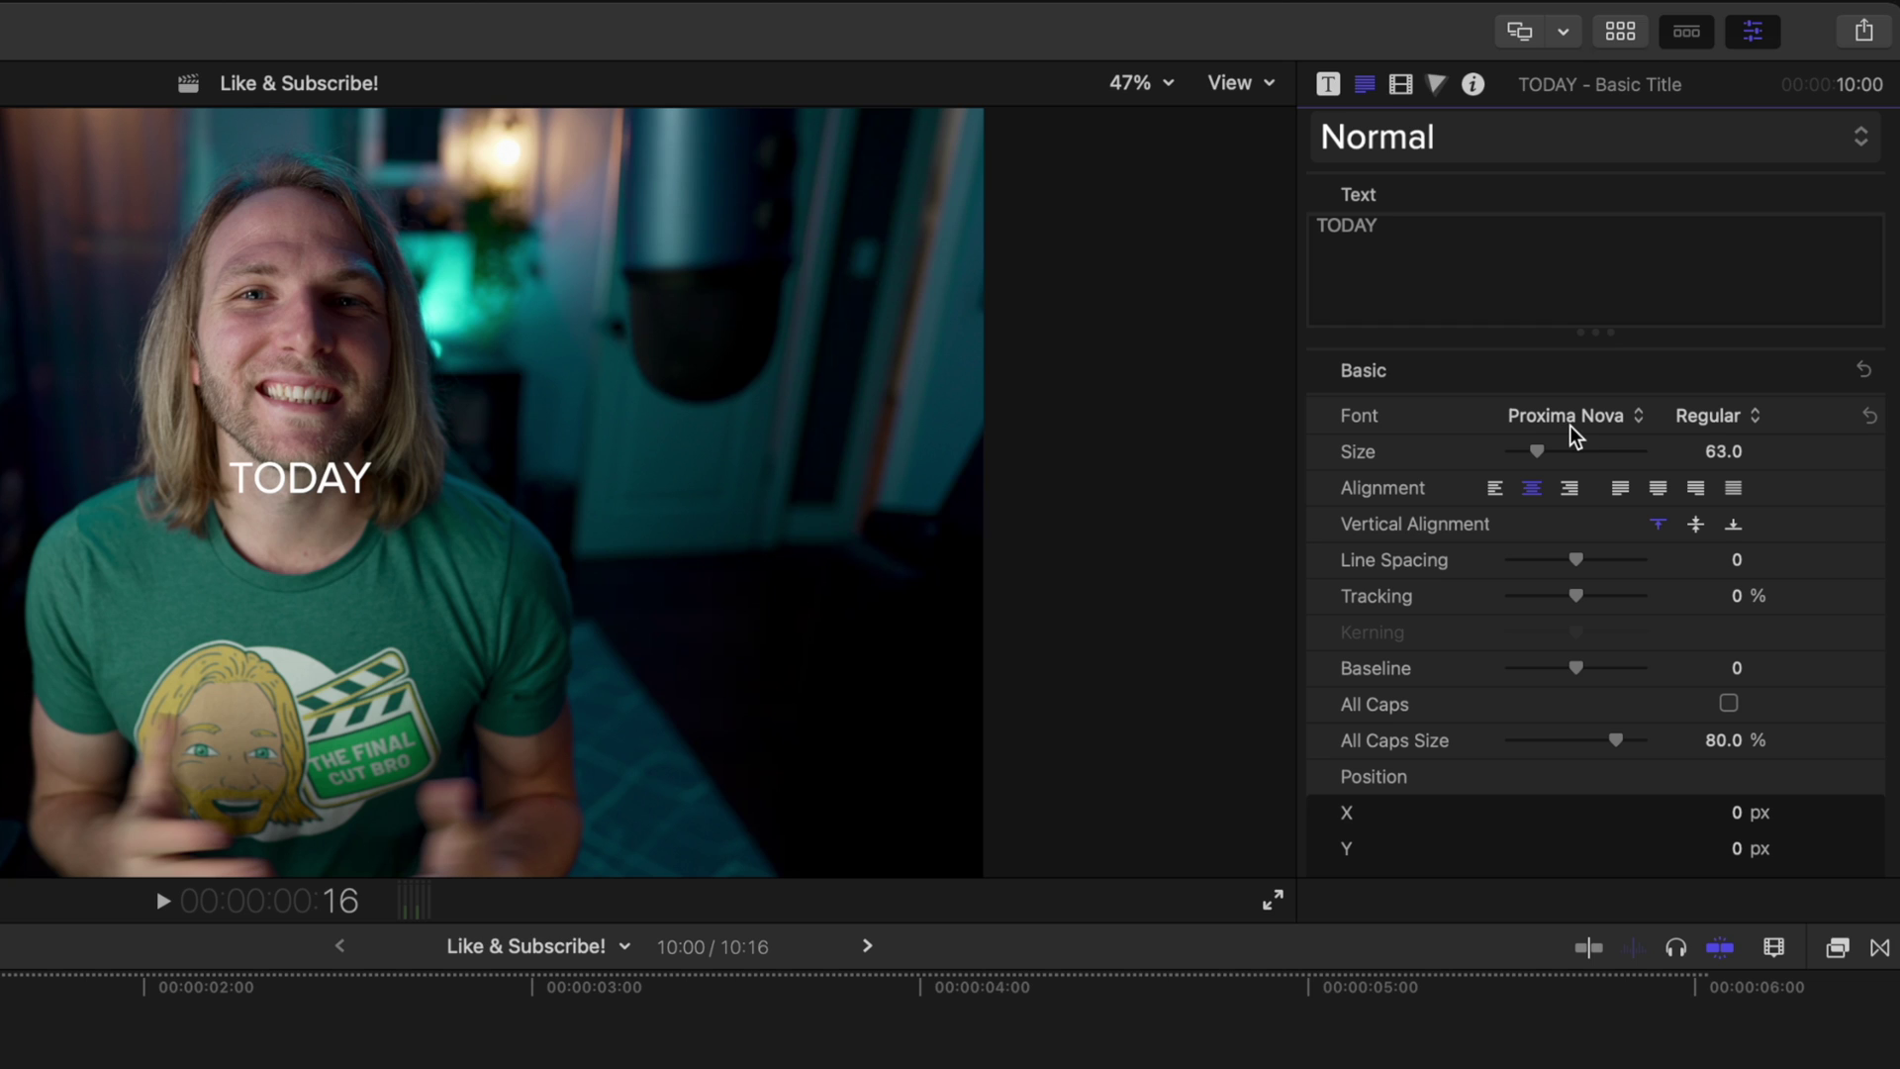
Make the TODAY text Extra Bold at size 122.
click(1671, 424)
click(1717, 596)
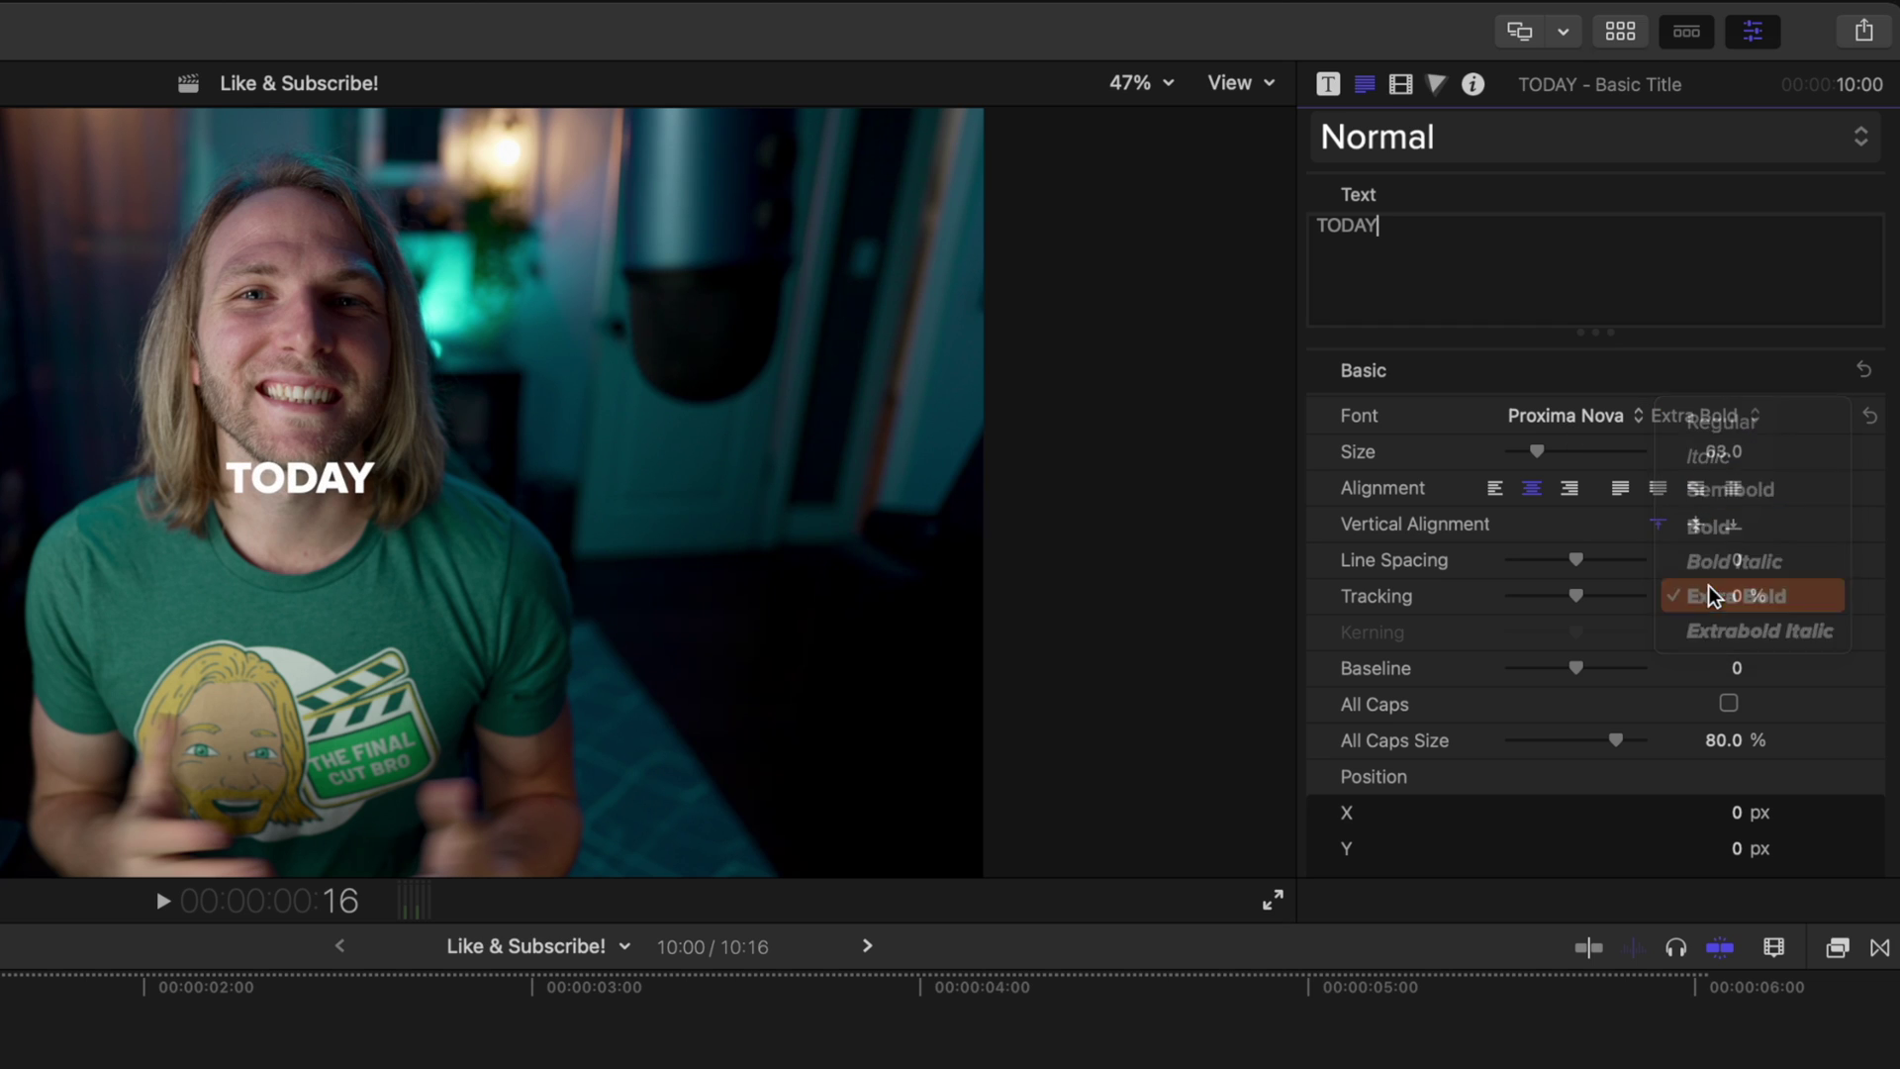
drag(1539, 452, 1564, 453)
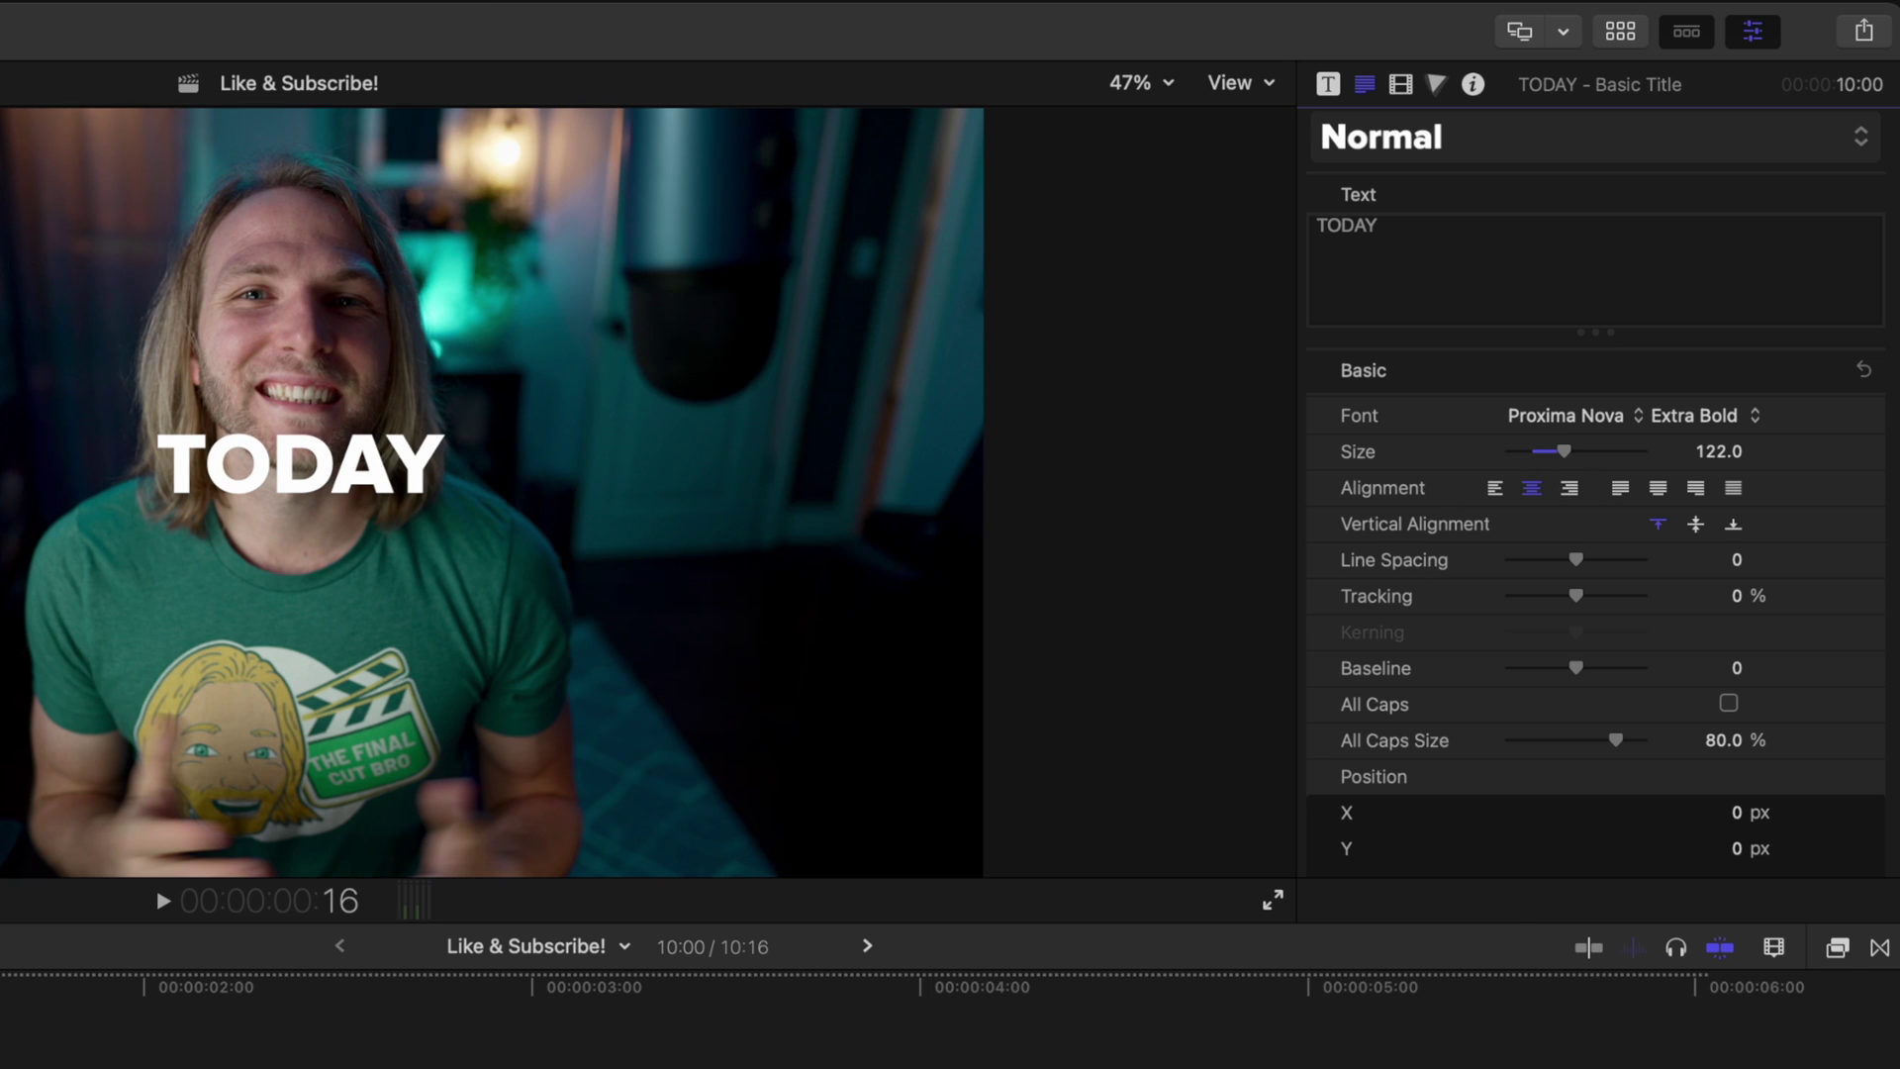
scroll(1645, 634, down, 12)
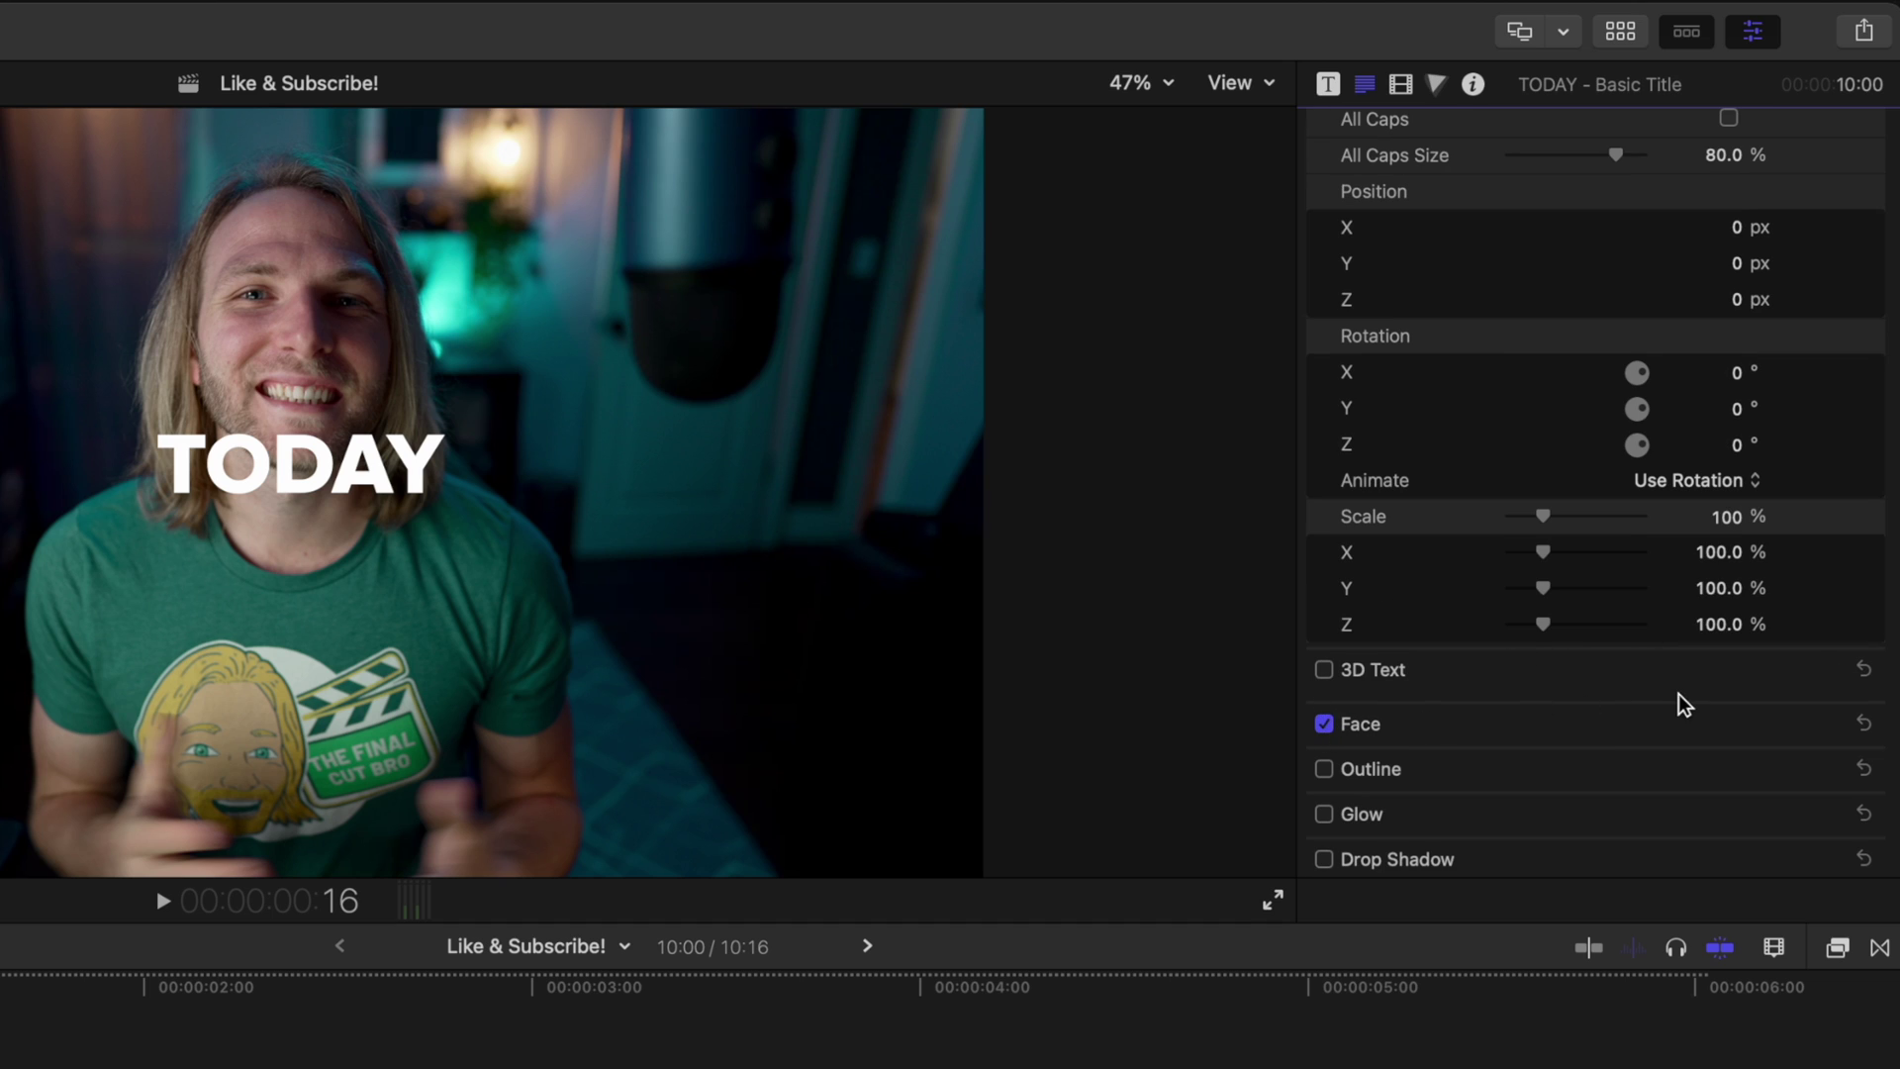
Switch the TODAY face fill to Gradient and show the gradient editor.
click(1833, 725)
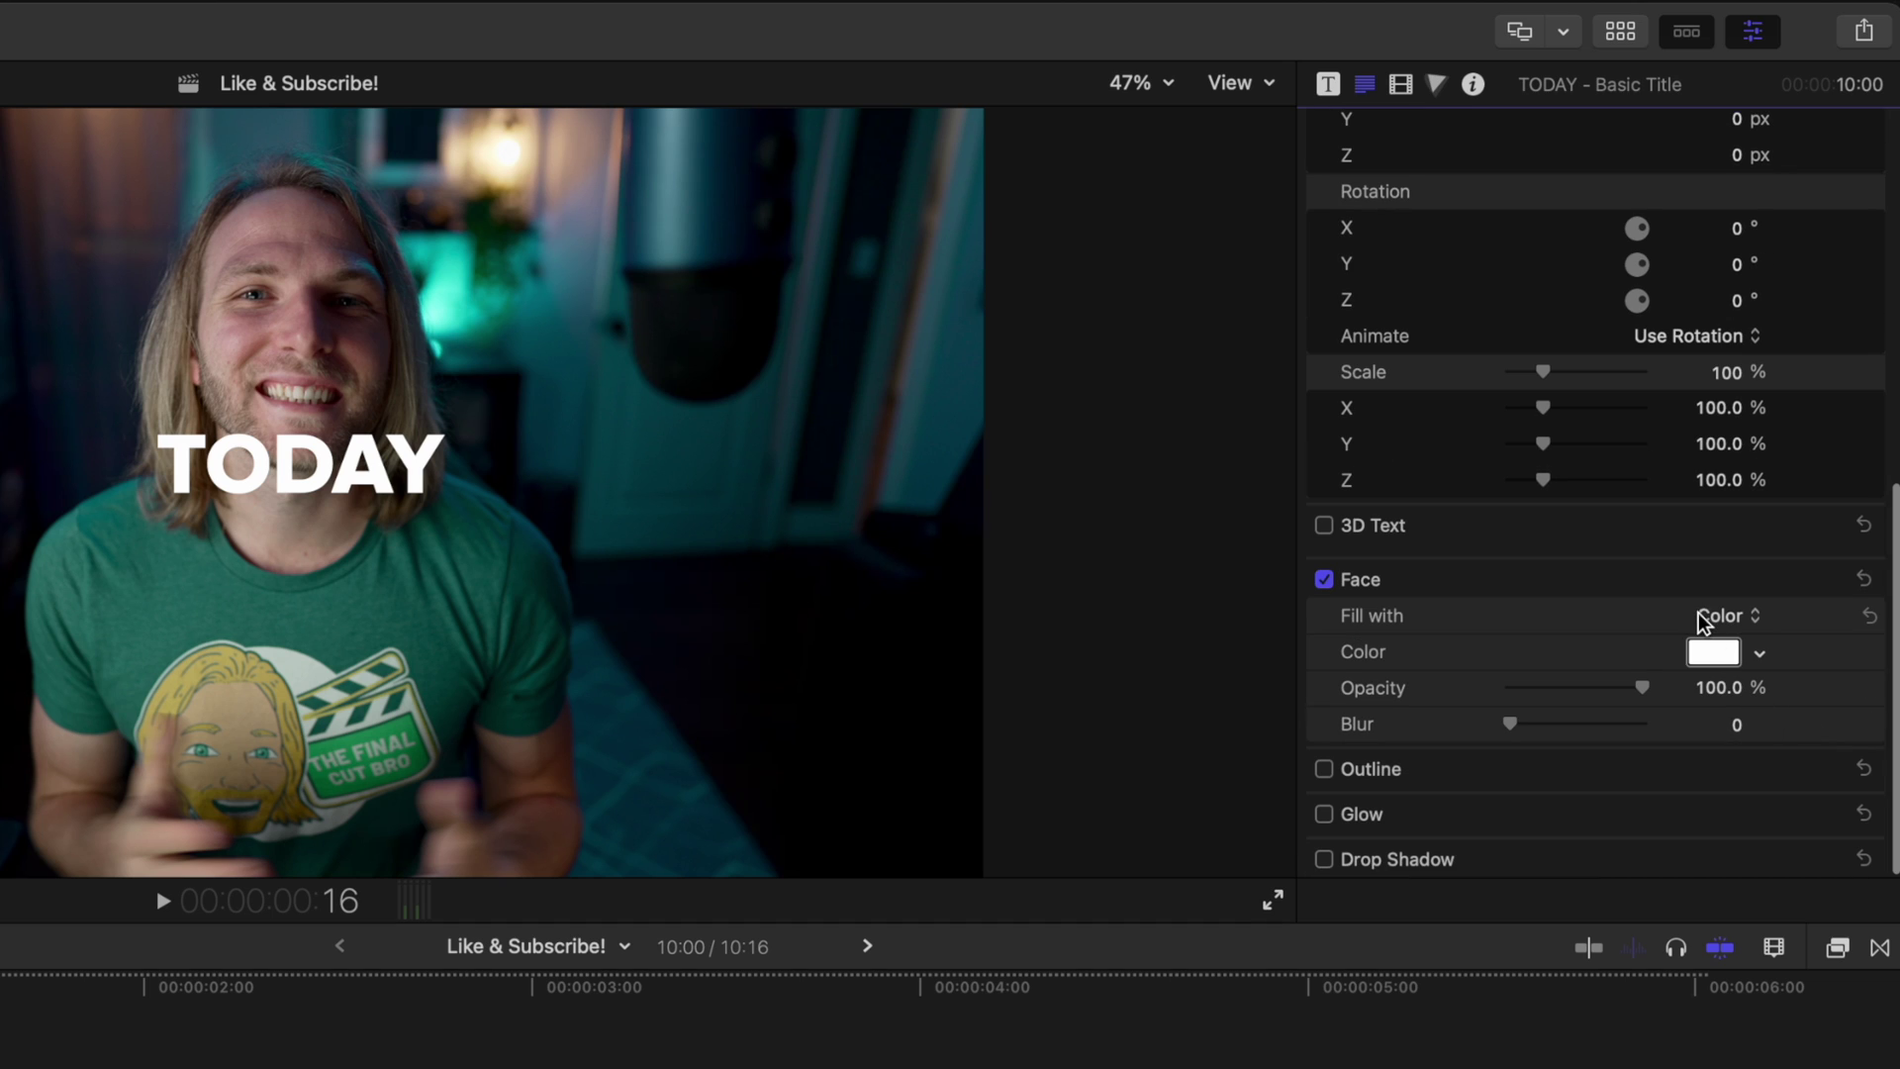
click(1704, 622)
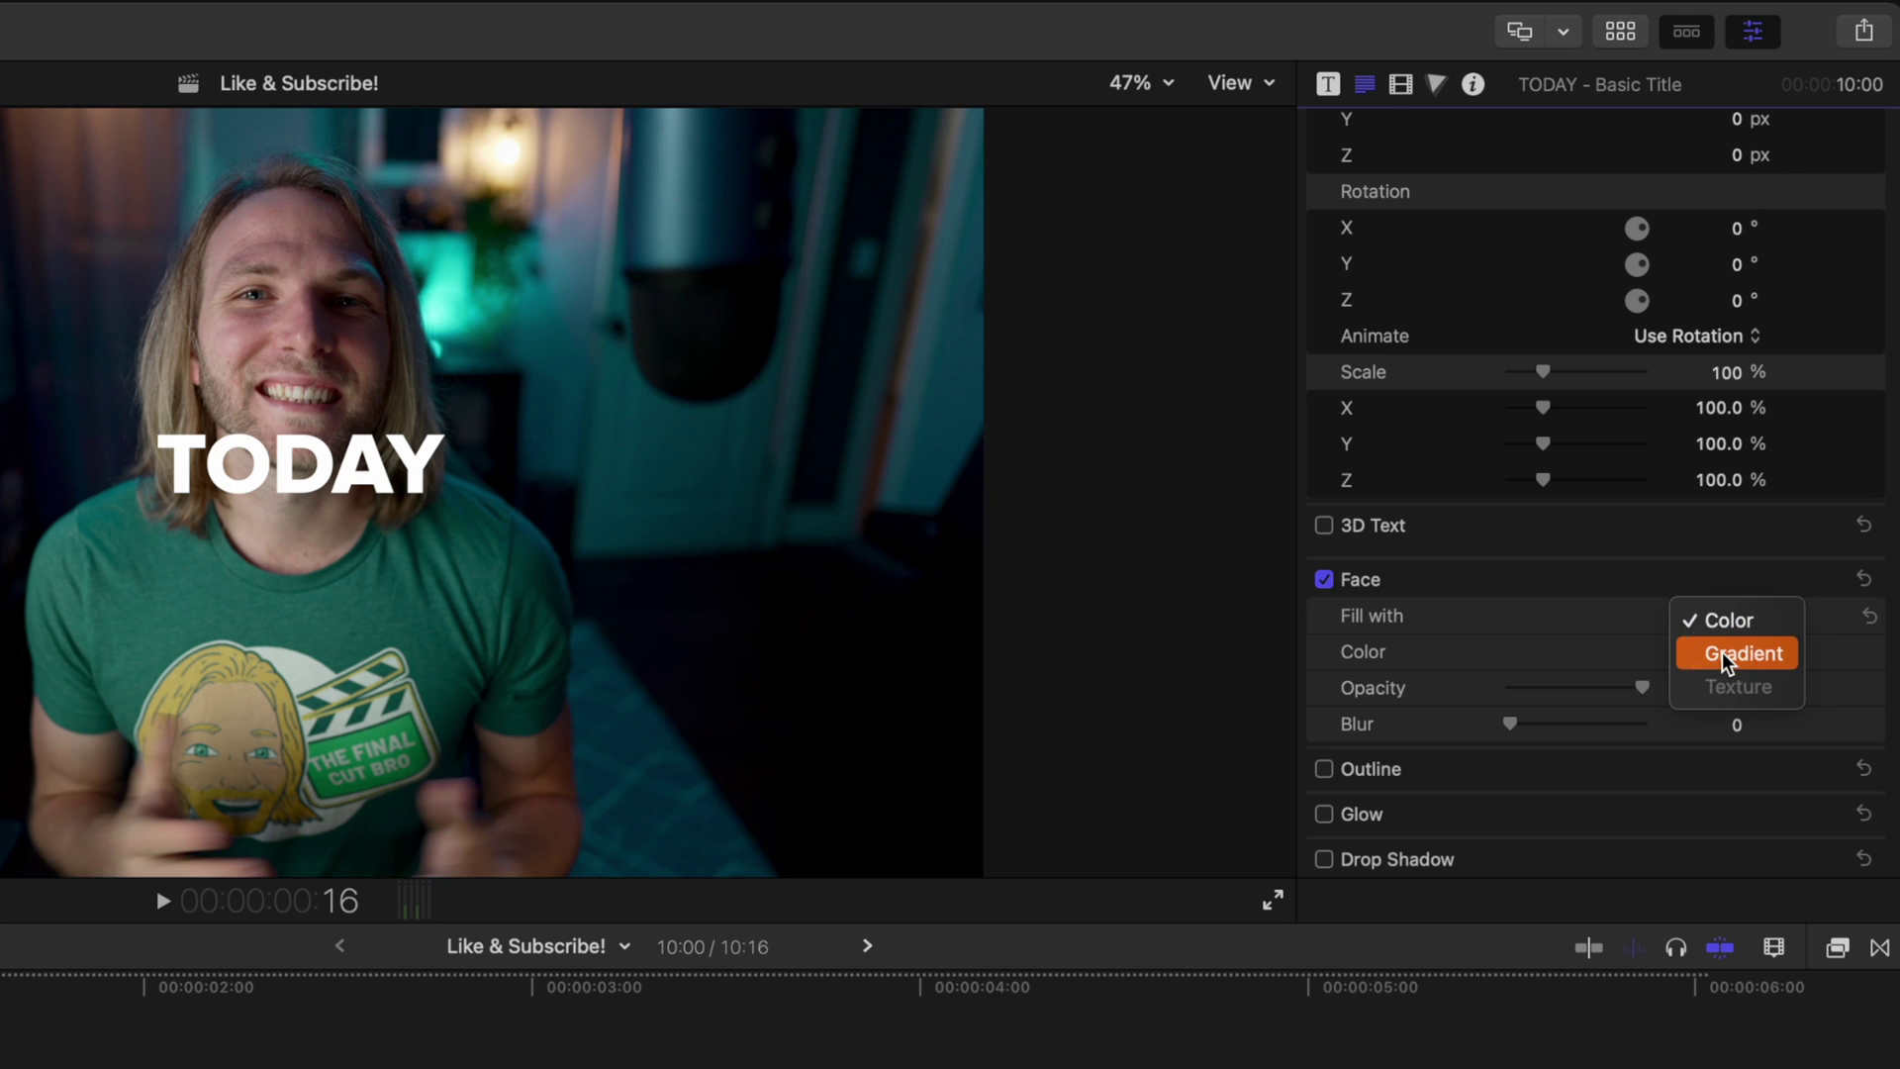
click(1726, 655)
scroll(1682, 644, down, 1)
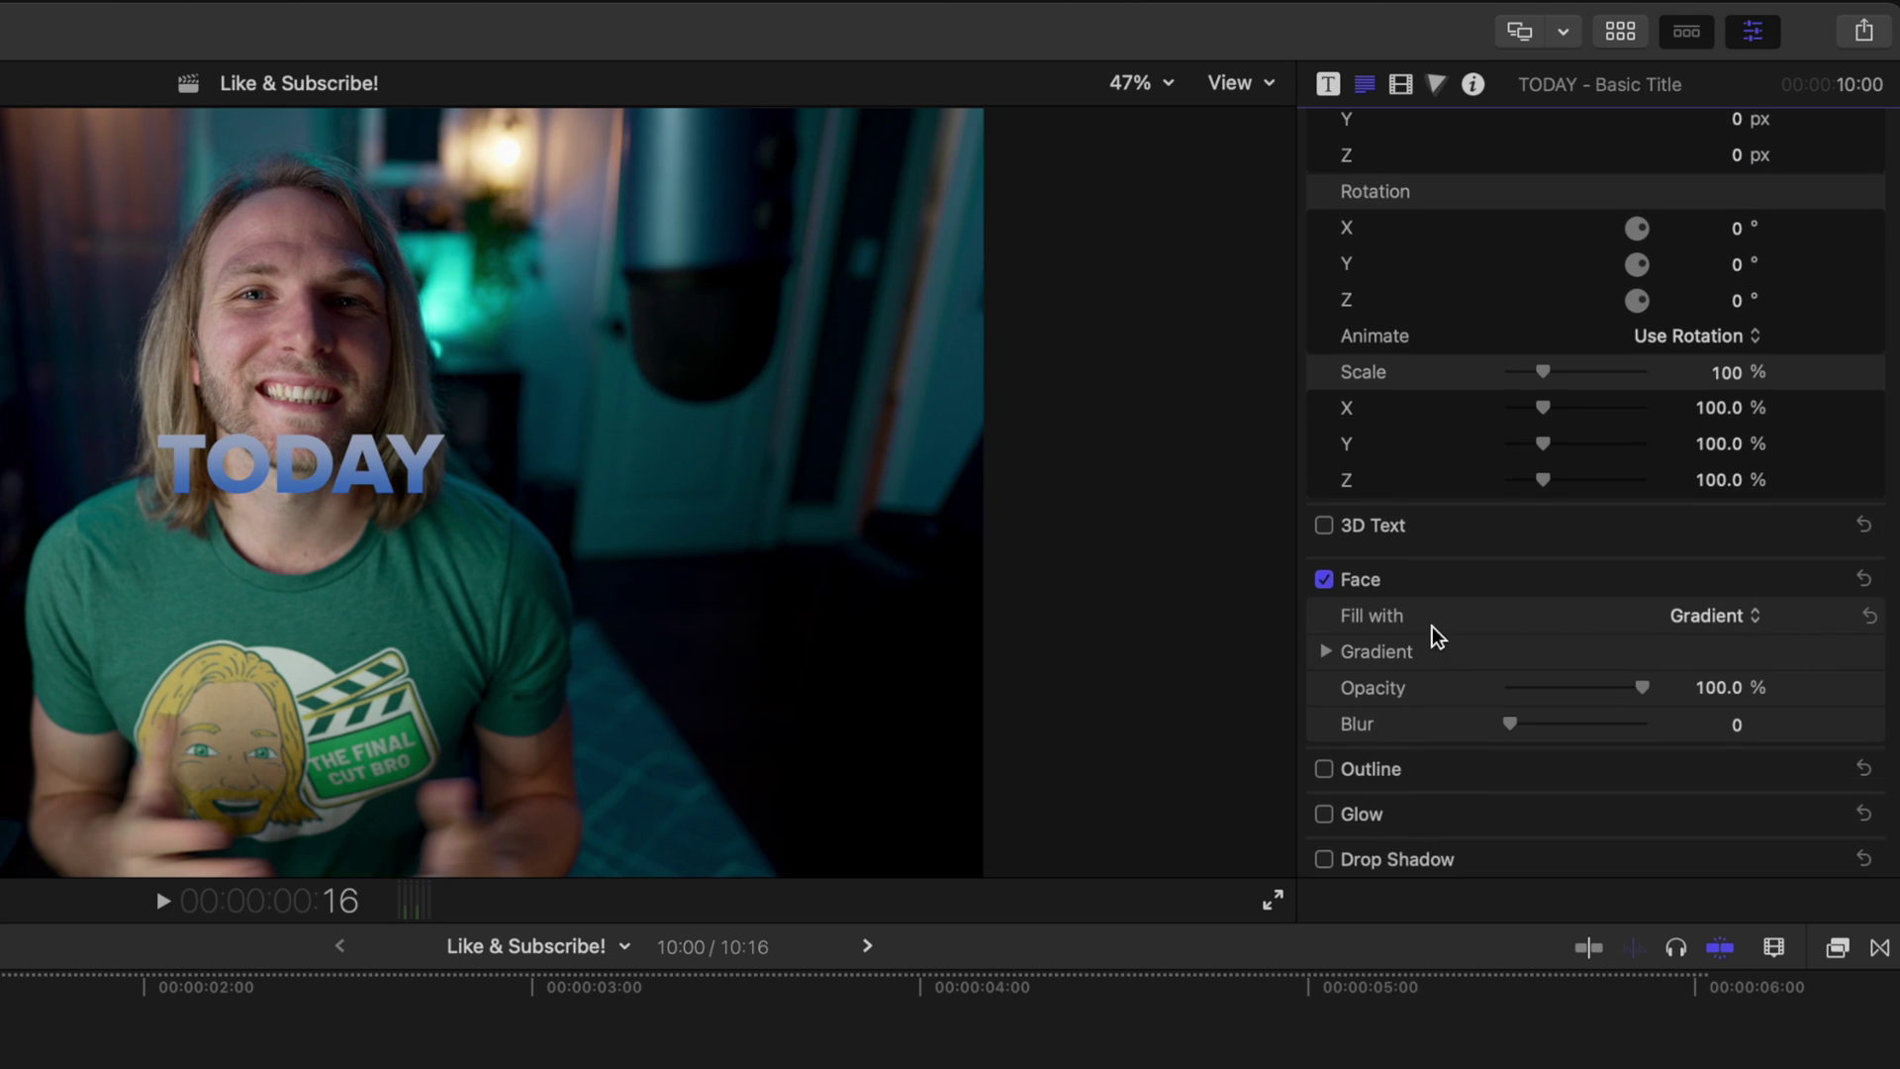
click(1325, 652)
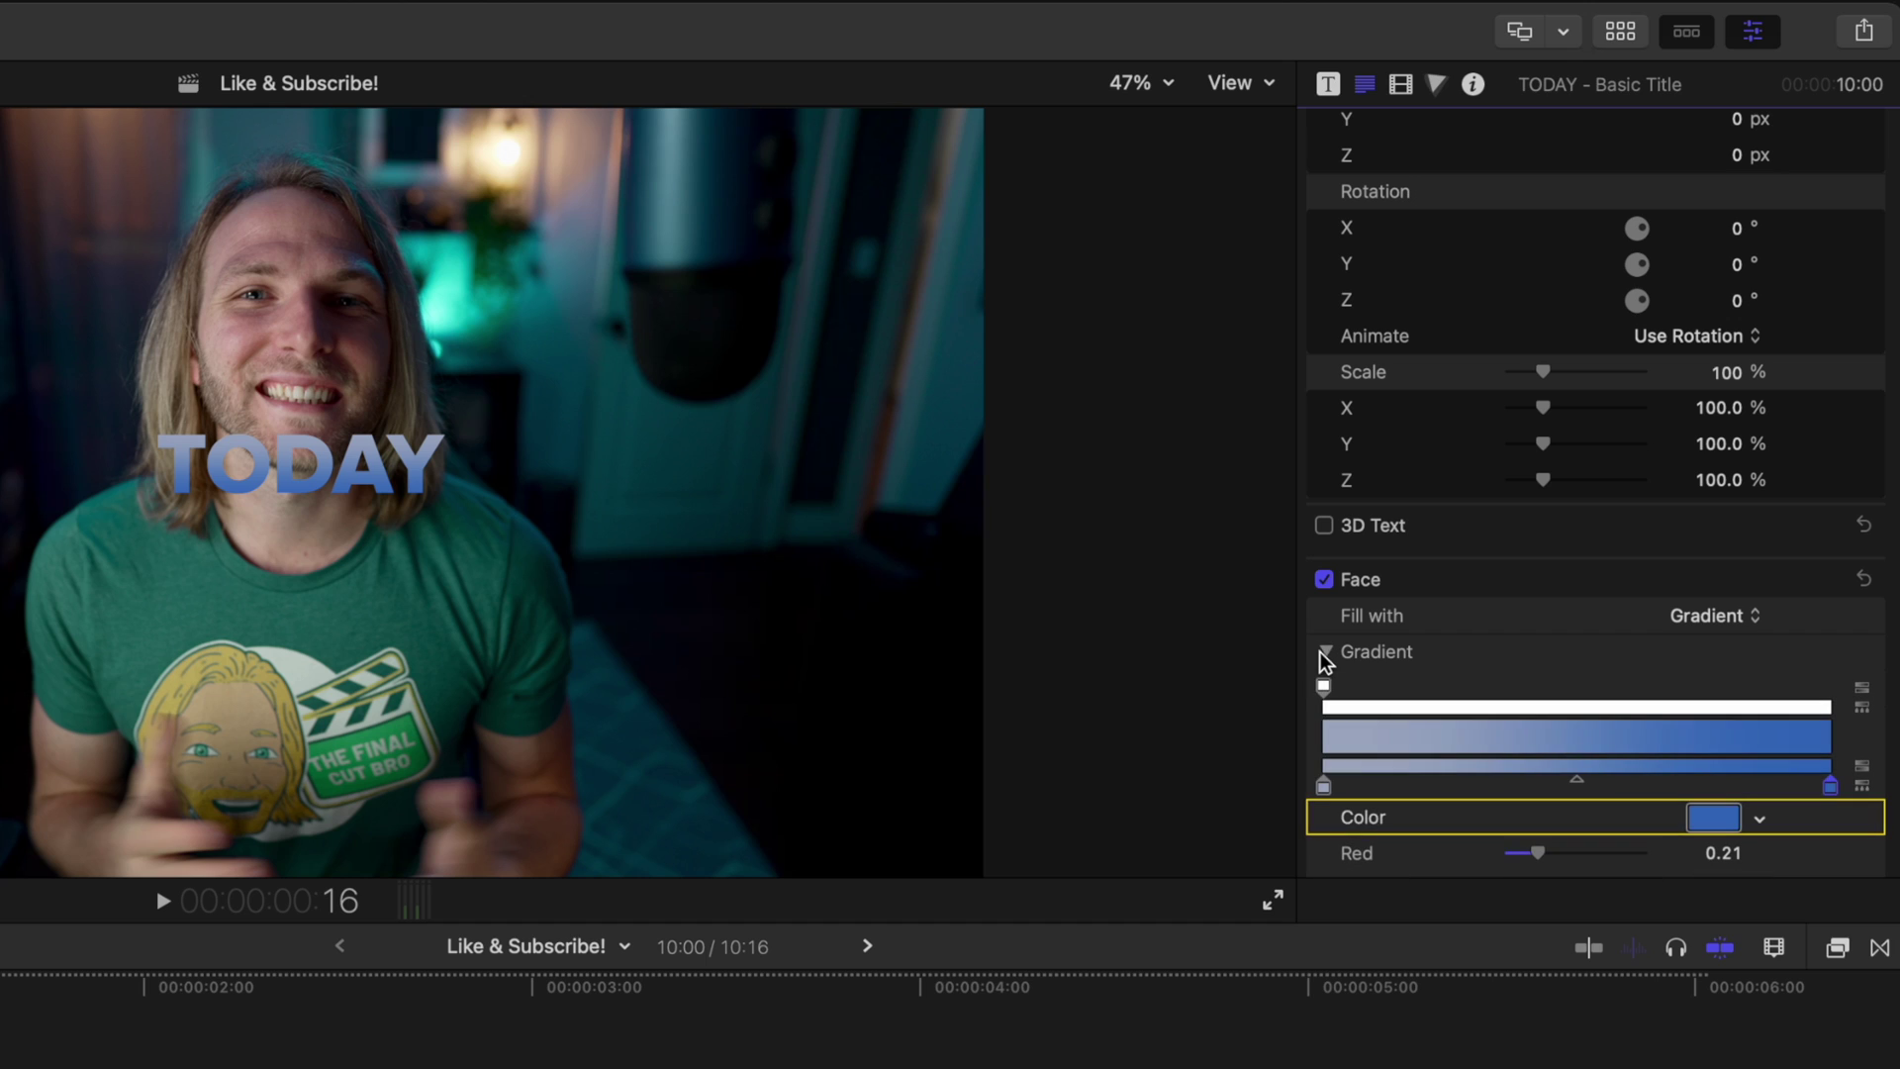
Set the face gradient's left stop to white and right stop to light grey.
click(1325, 785)
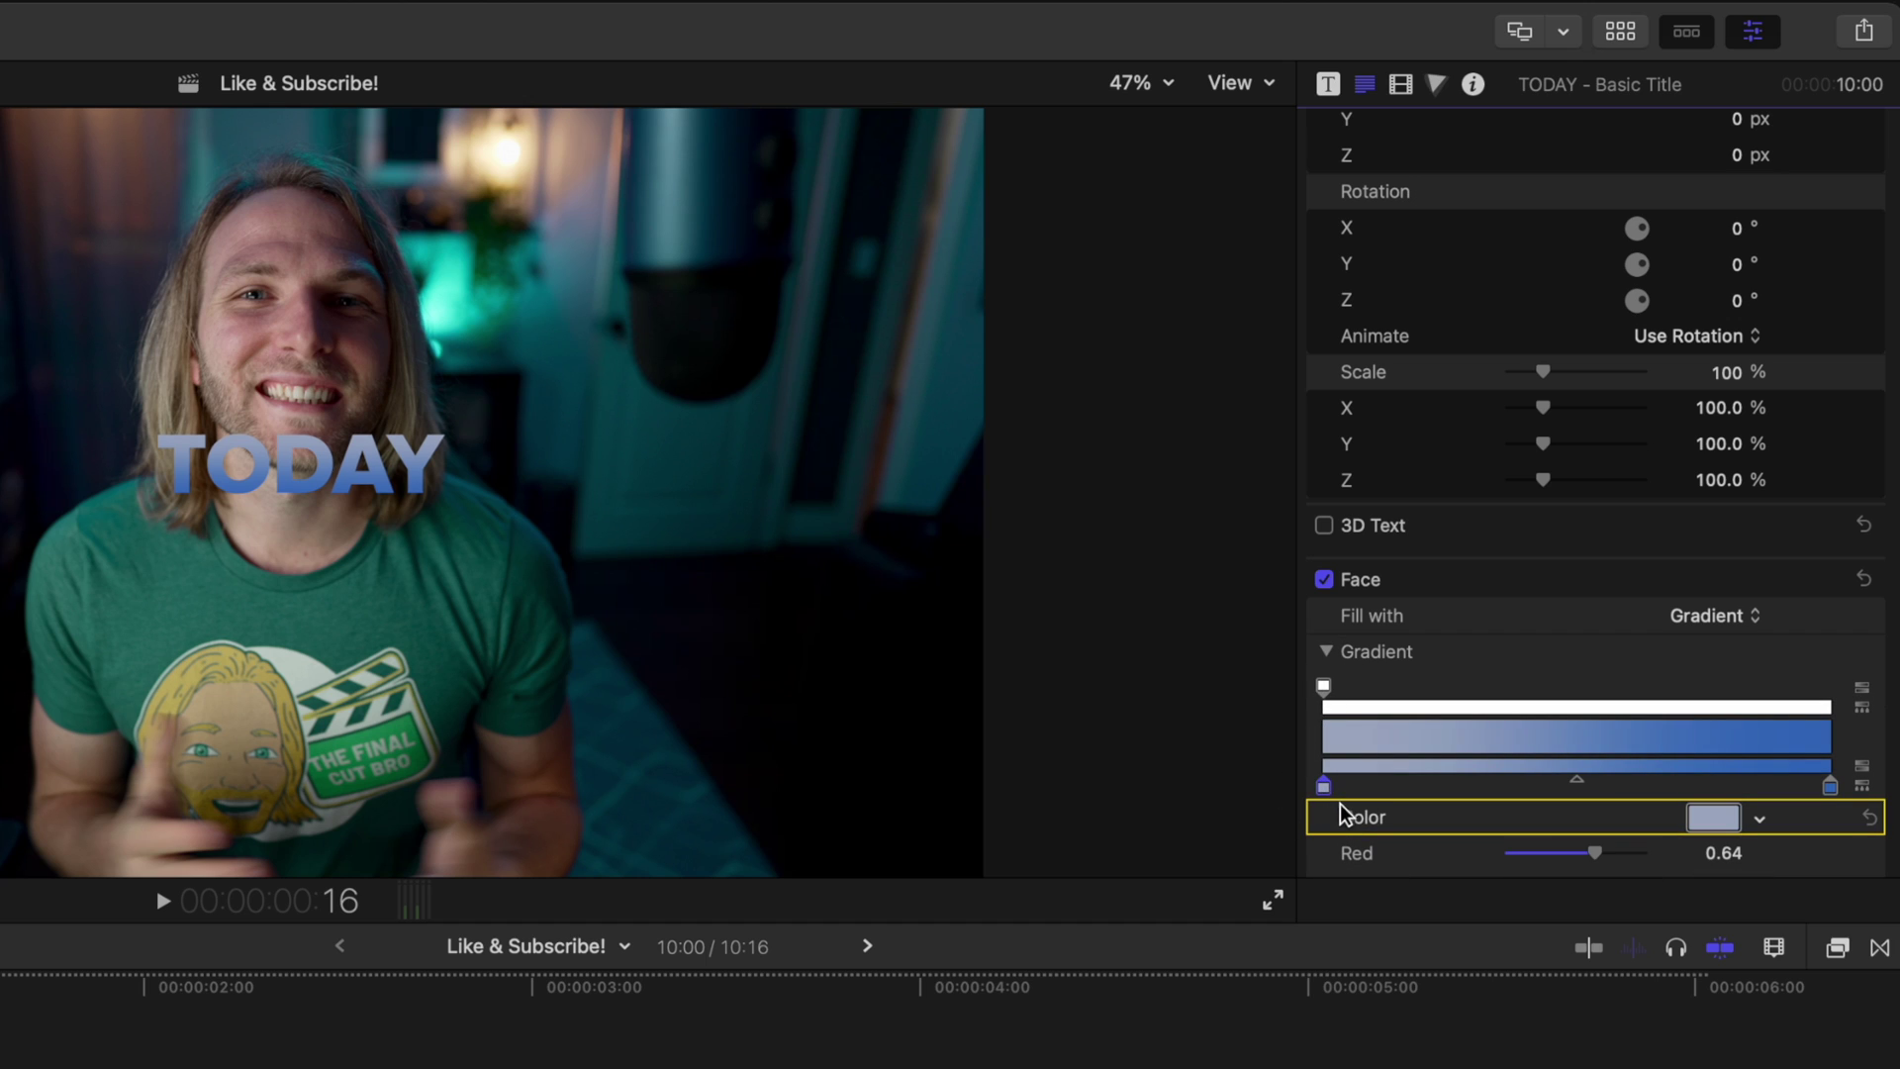
click(1710, 820)
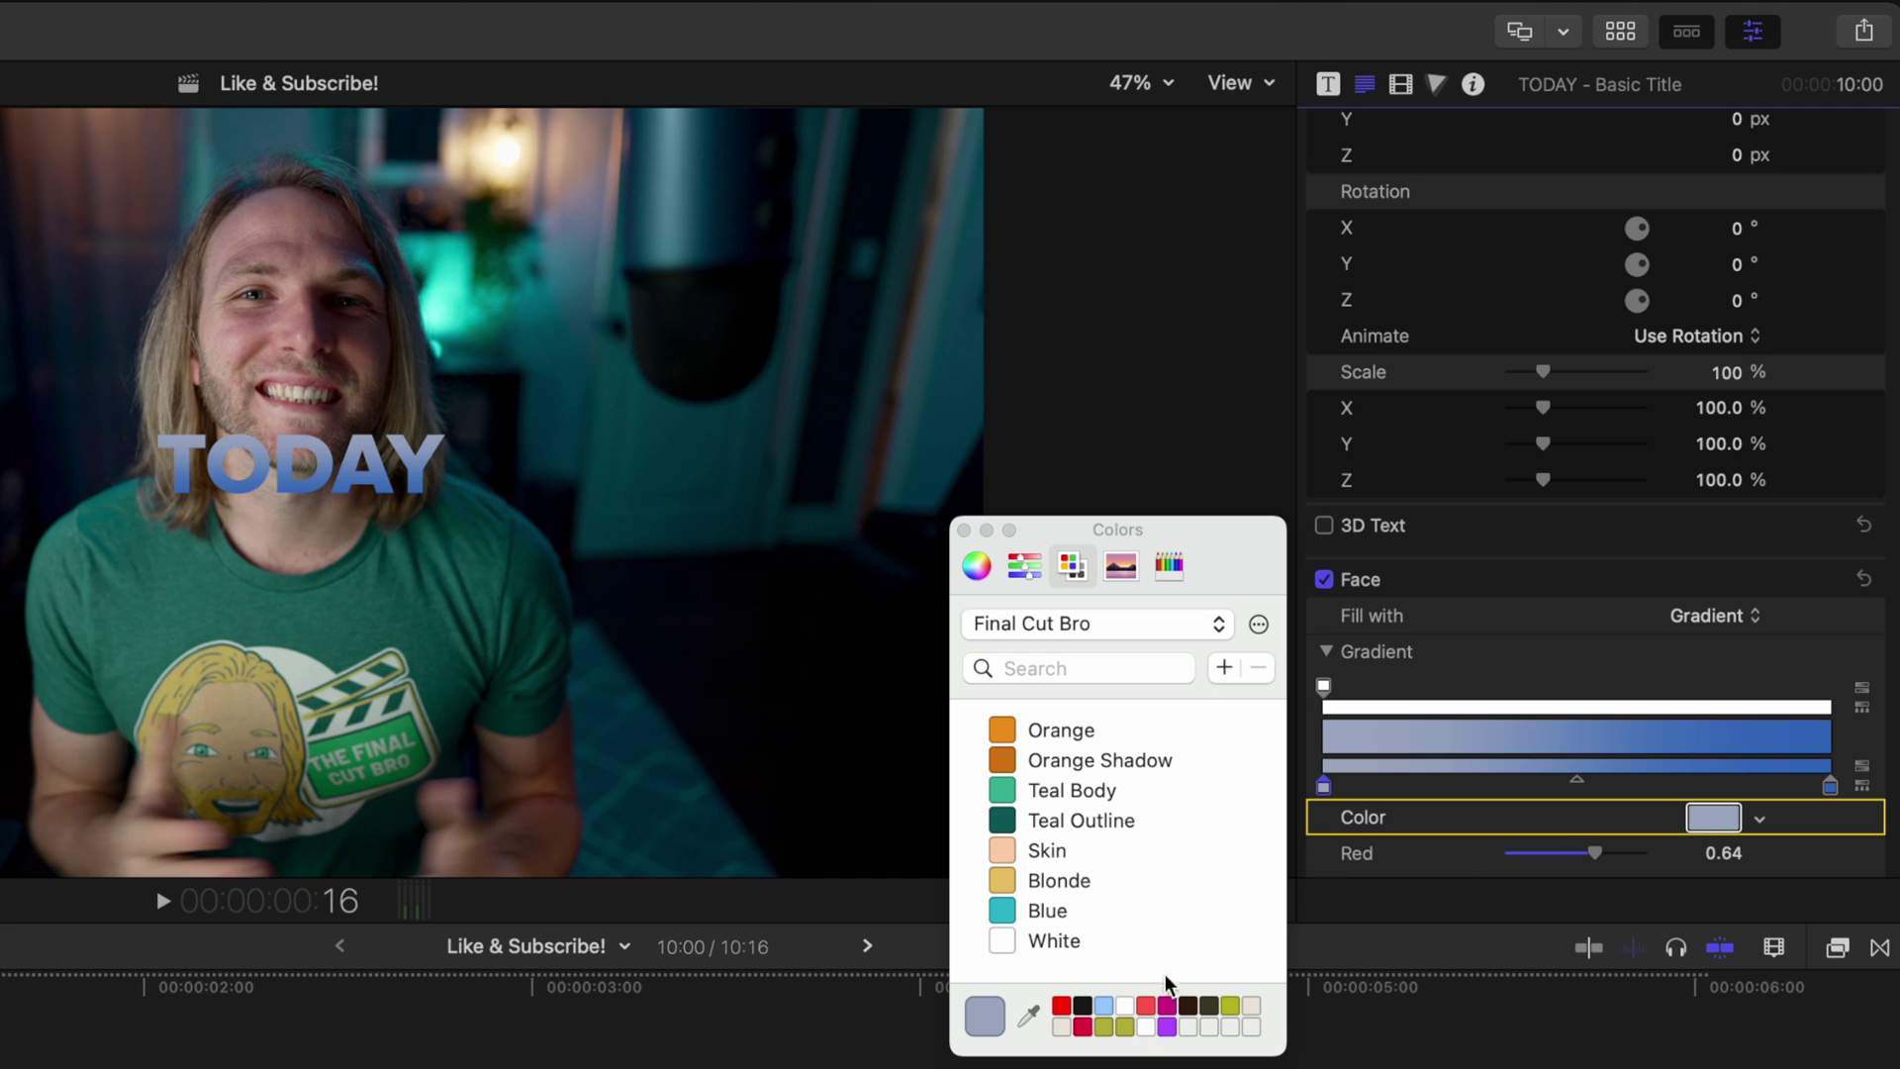
click(1055, 941)
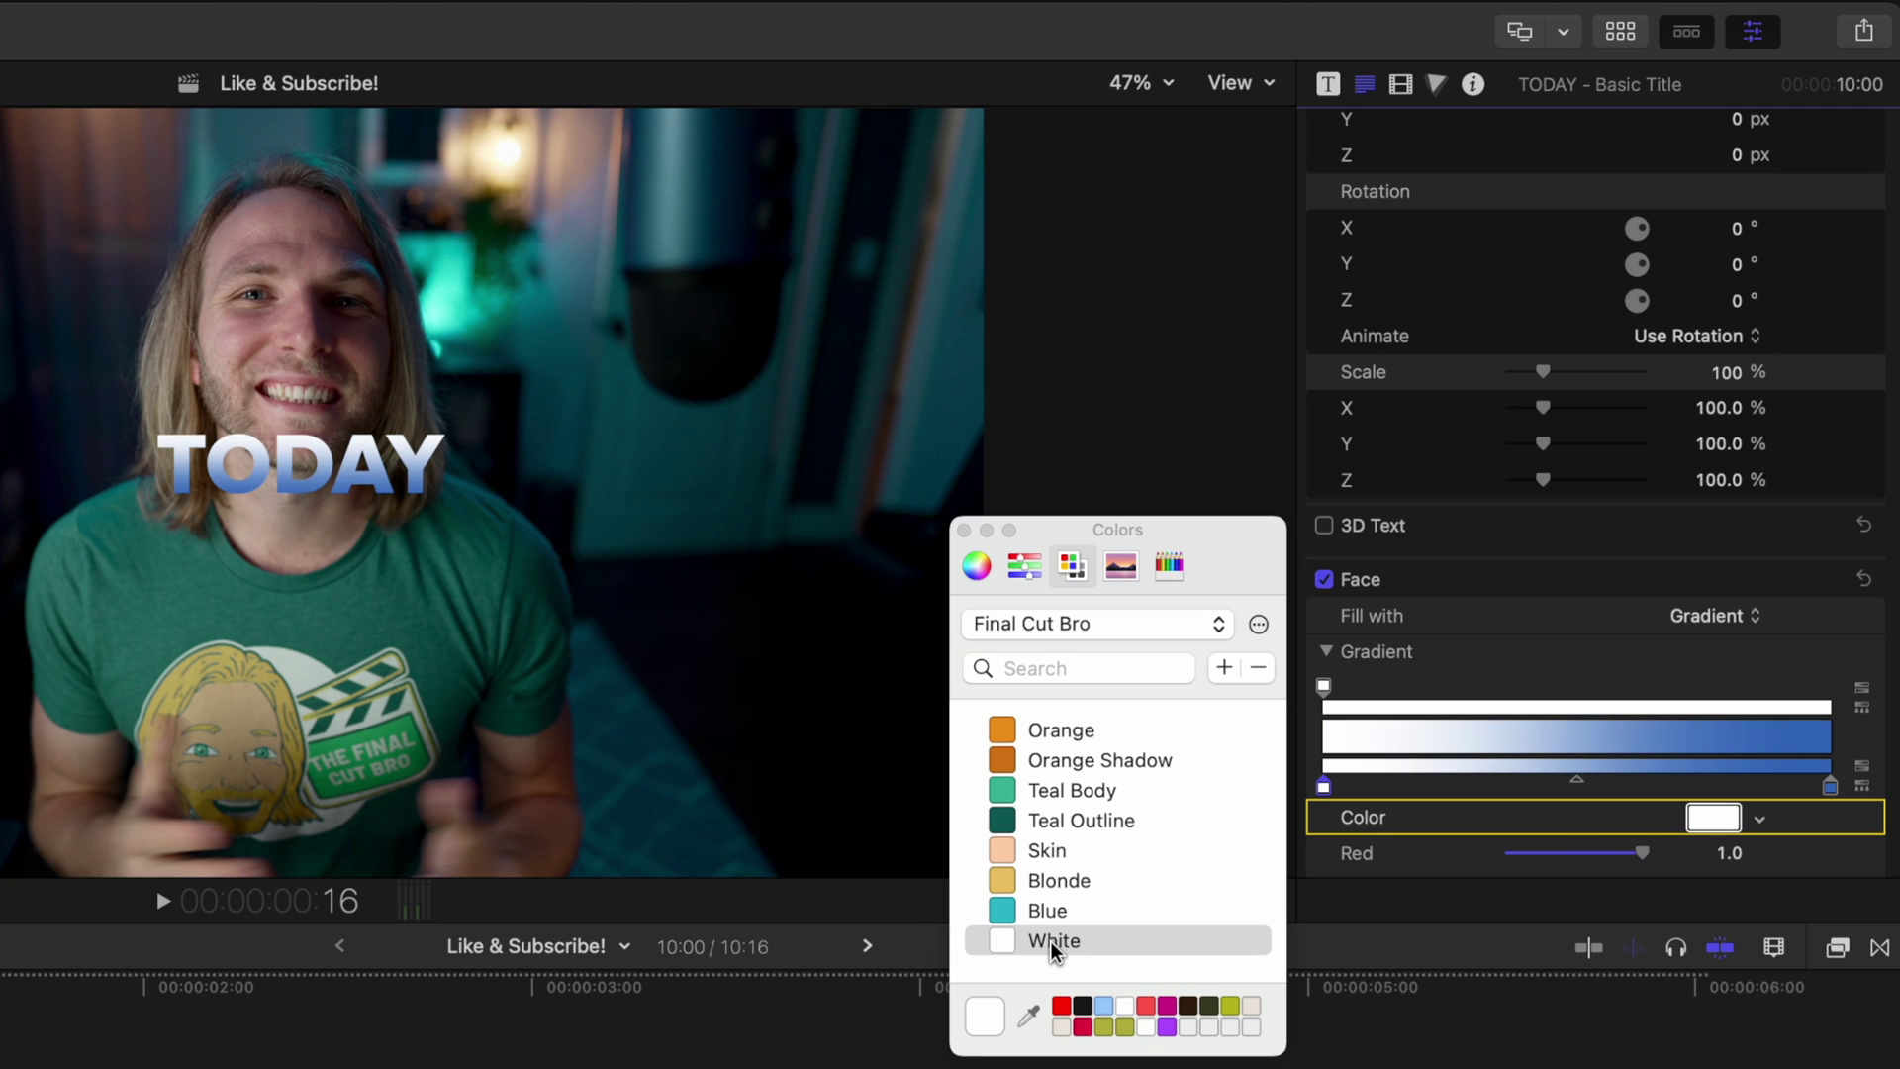
click(1830, 785)
click(1124, 1010)
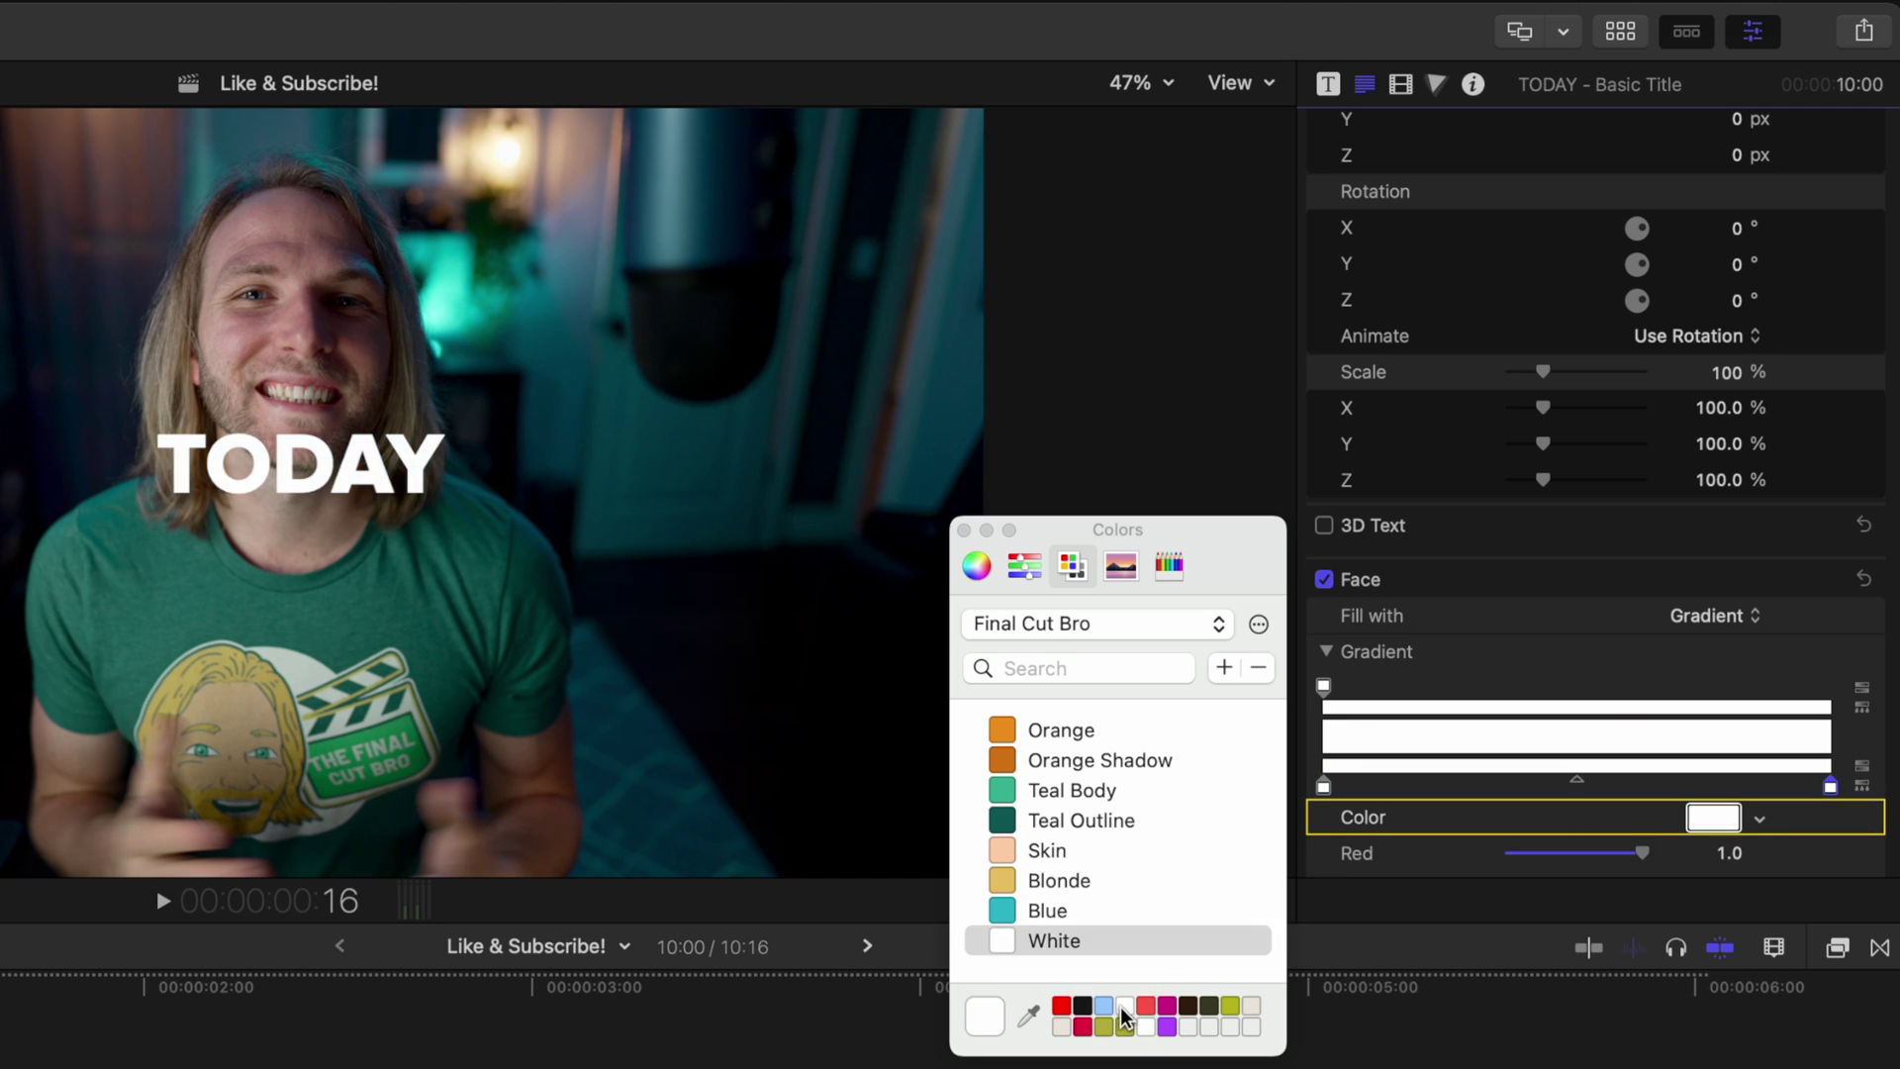
click(970, 584)
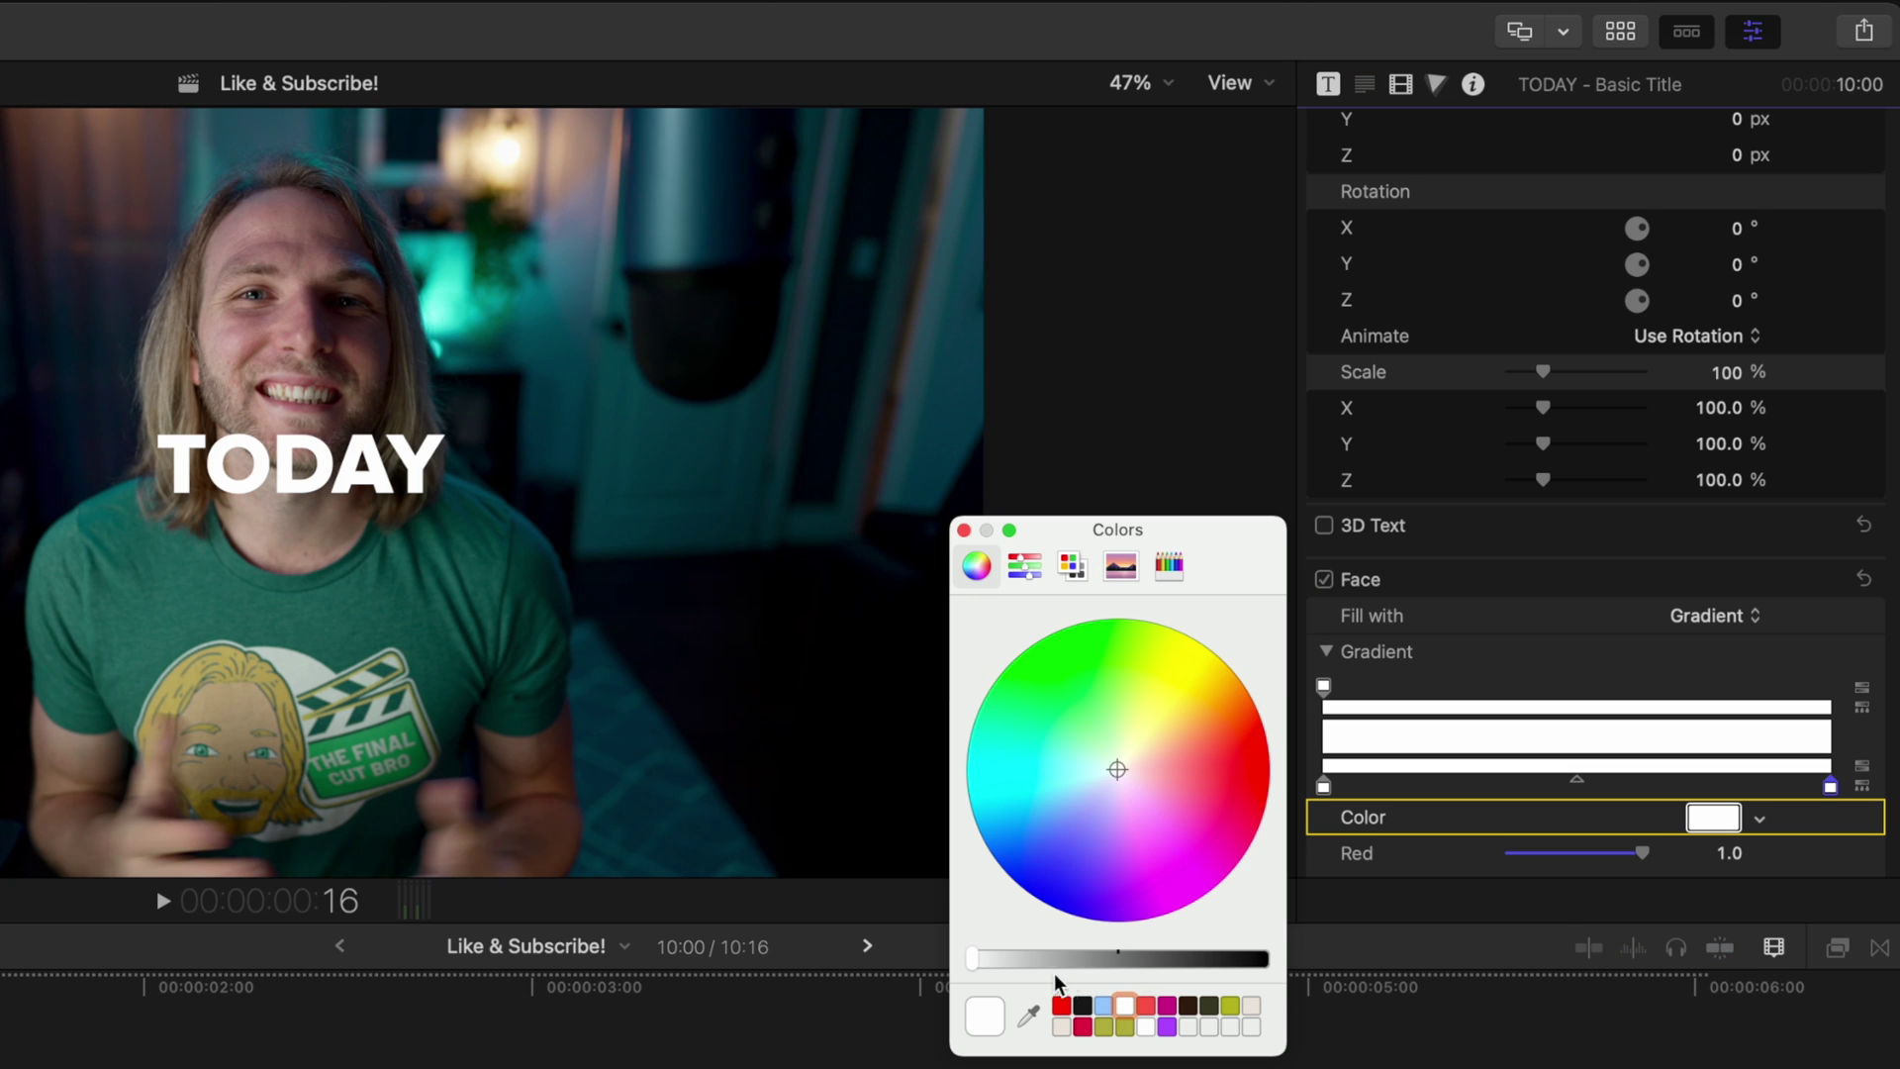
drag(1010, 967, 1031, 967)
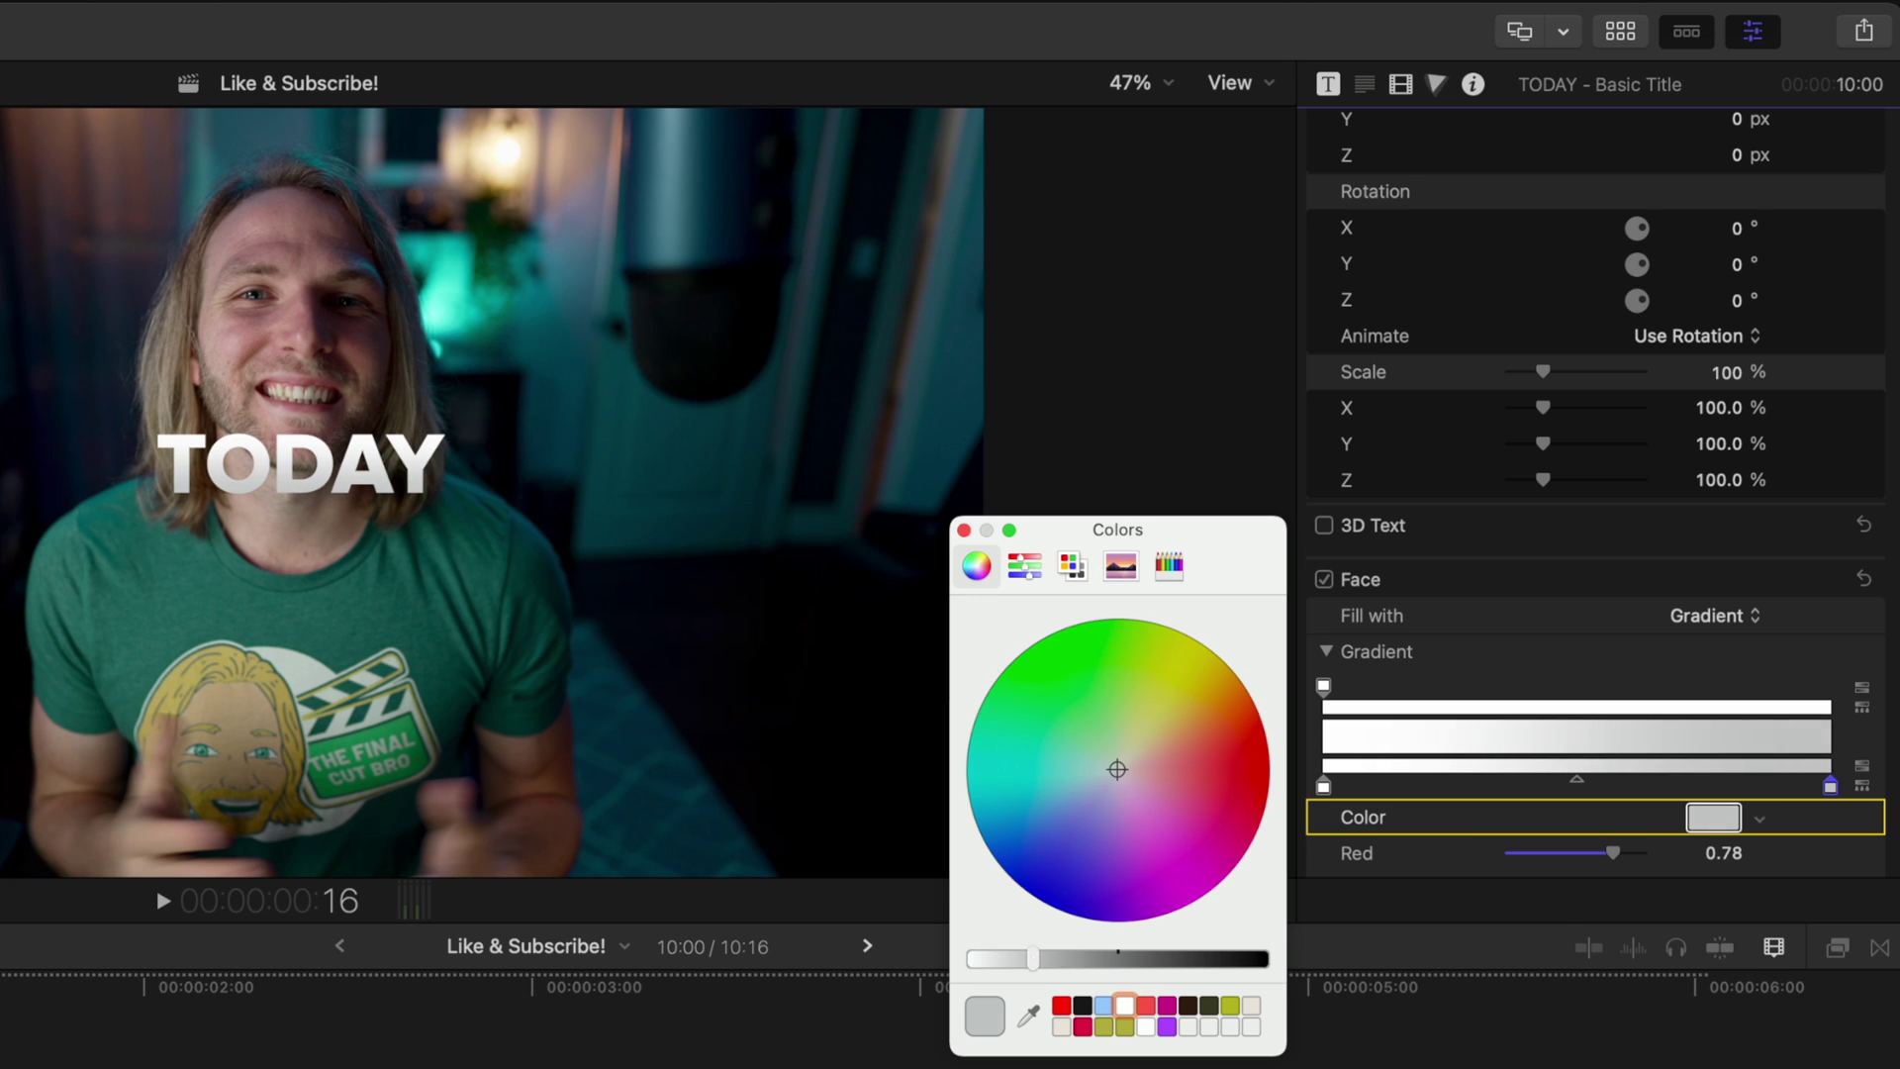
click(964, 532)
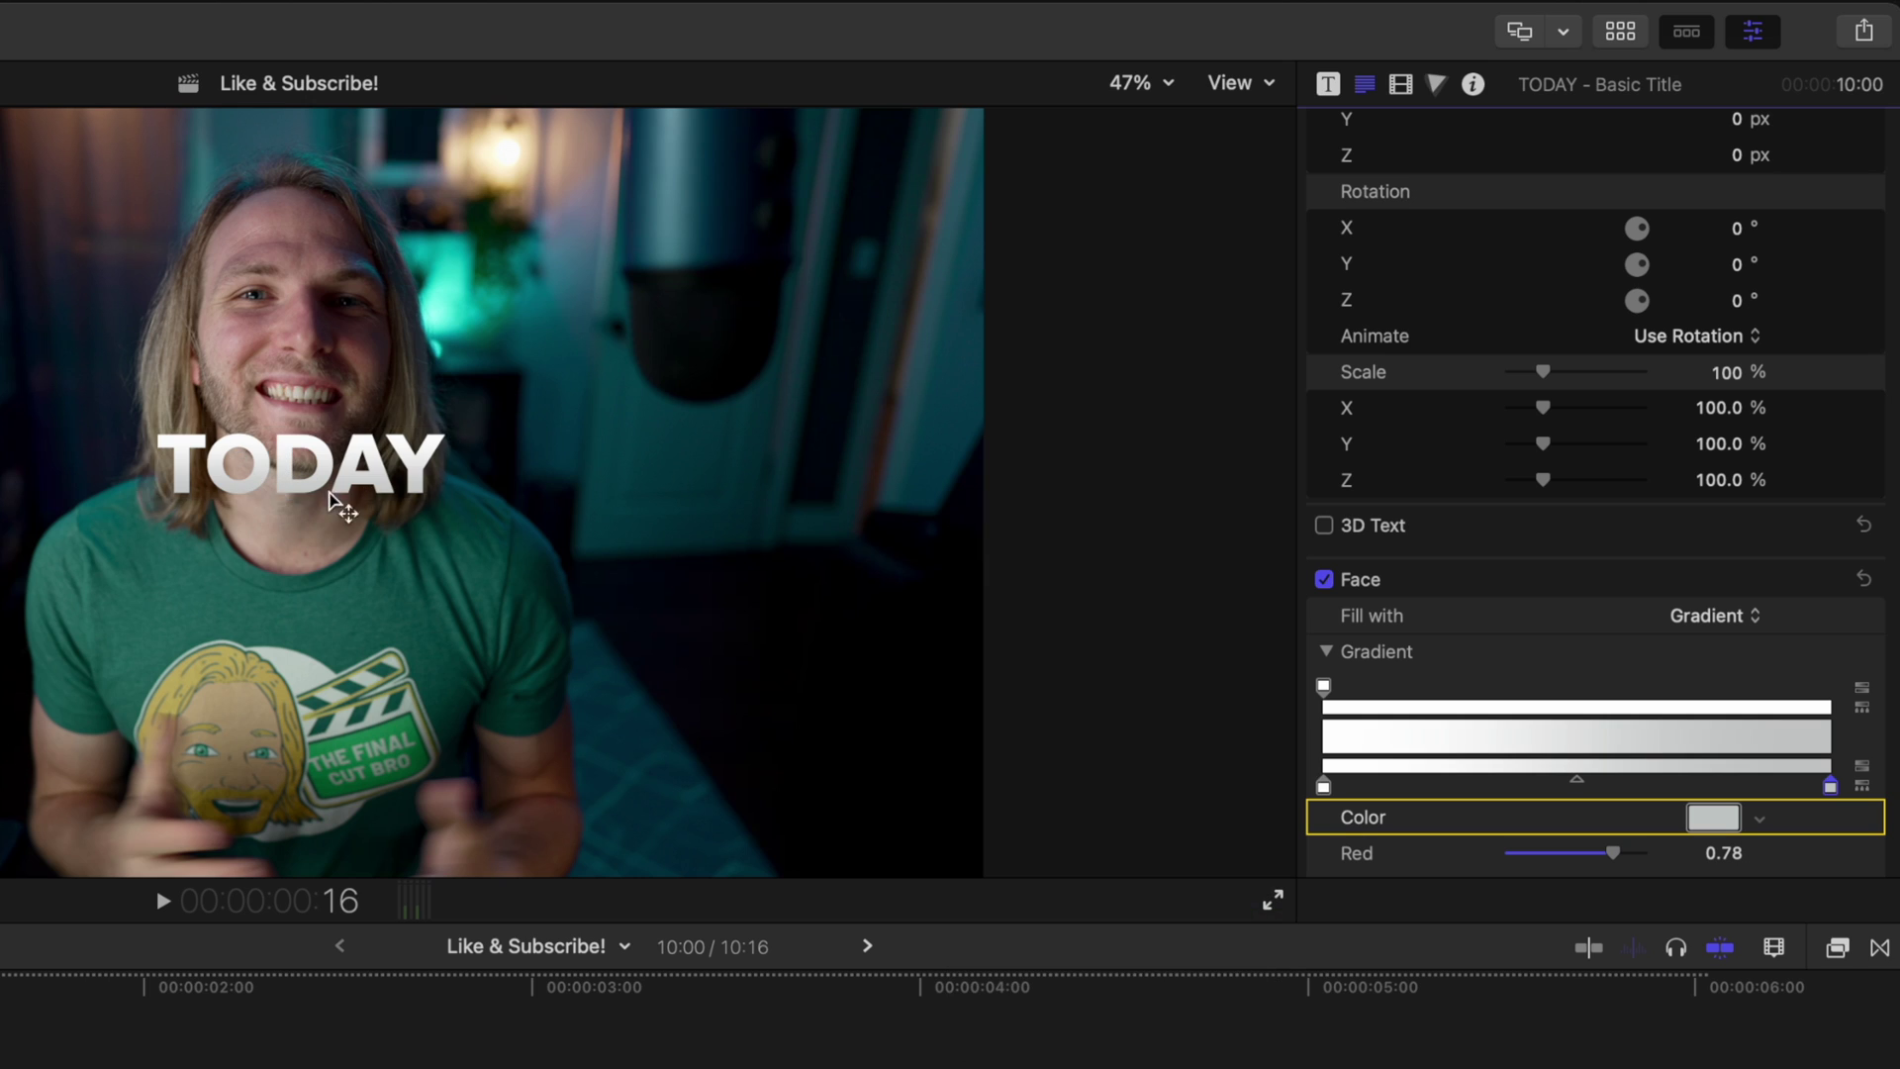
click(1327, 653)
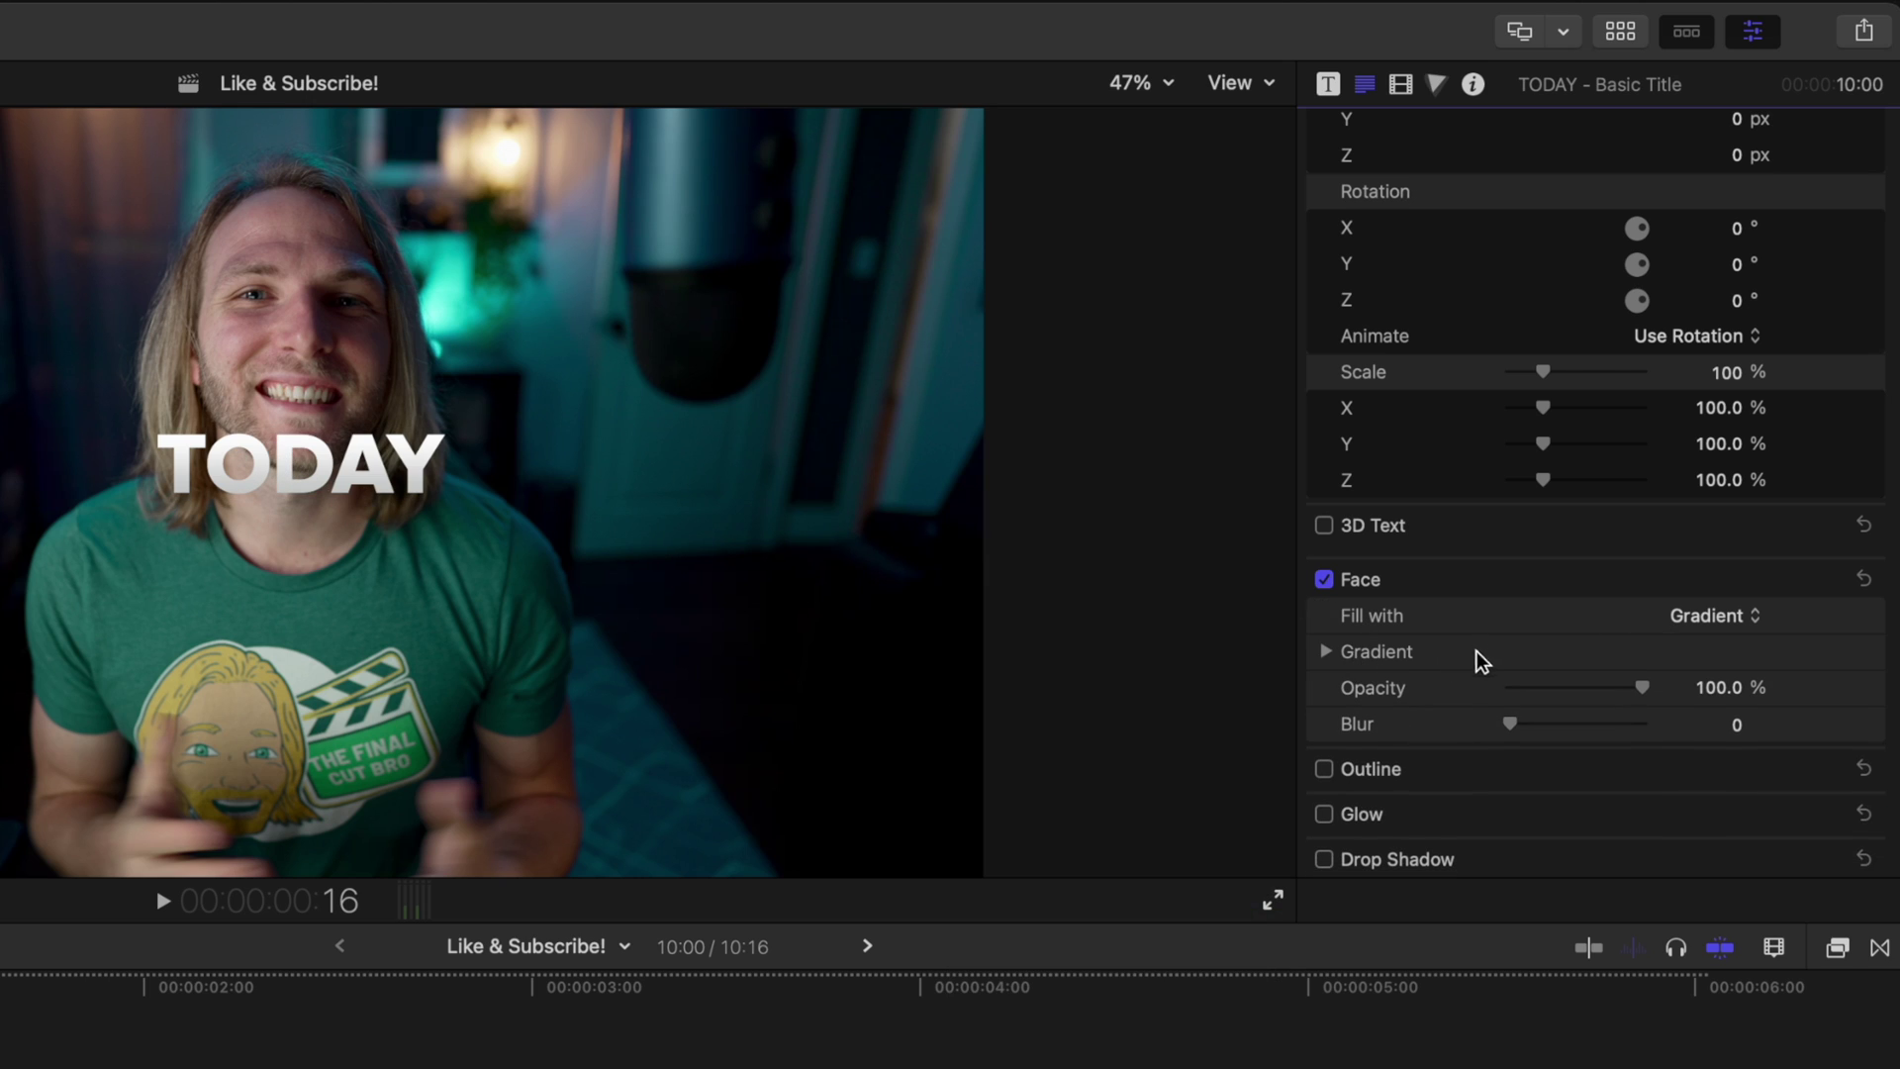
Turn on the TODAY outline, fill it with a gradient, and set width 6.
click(1326, 771)
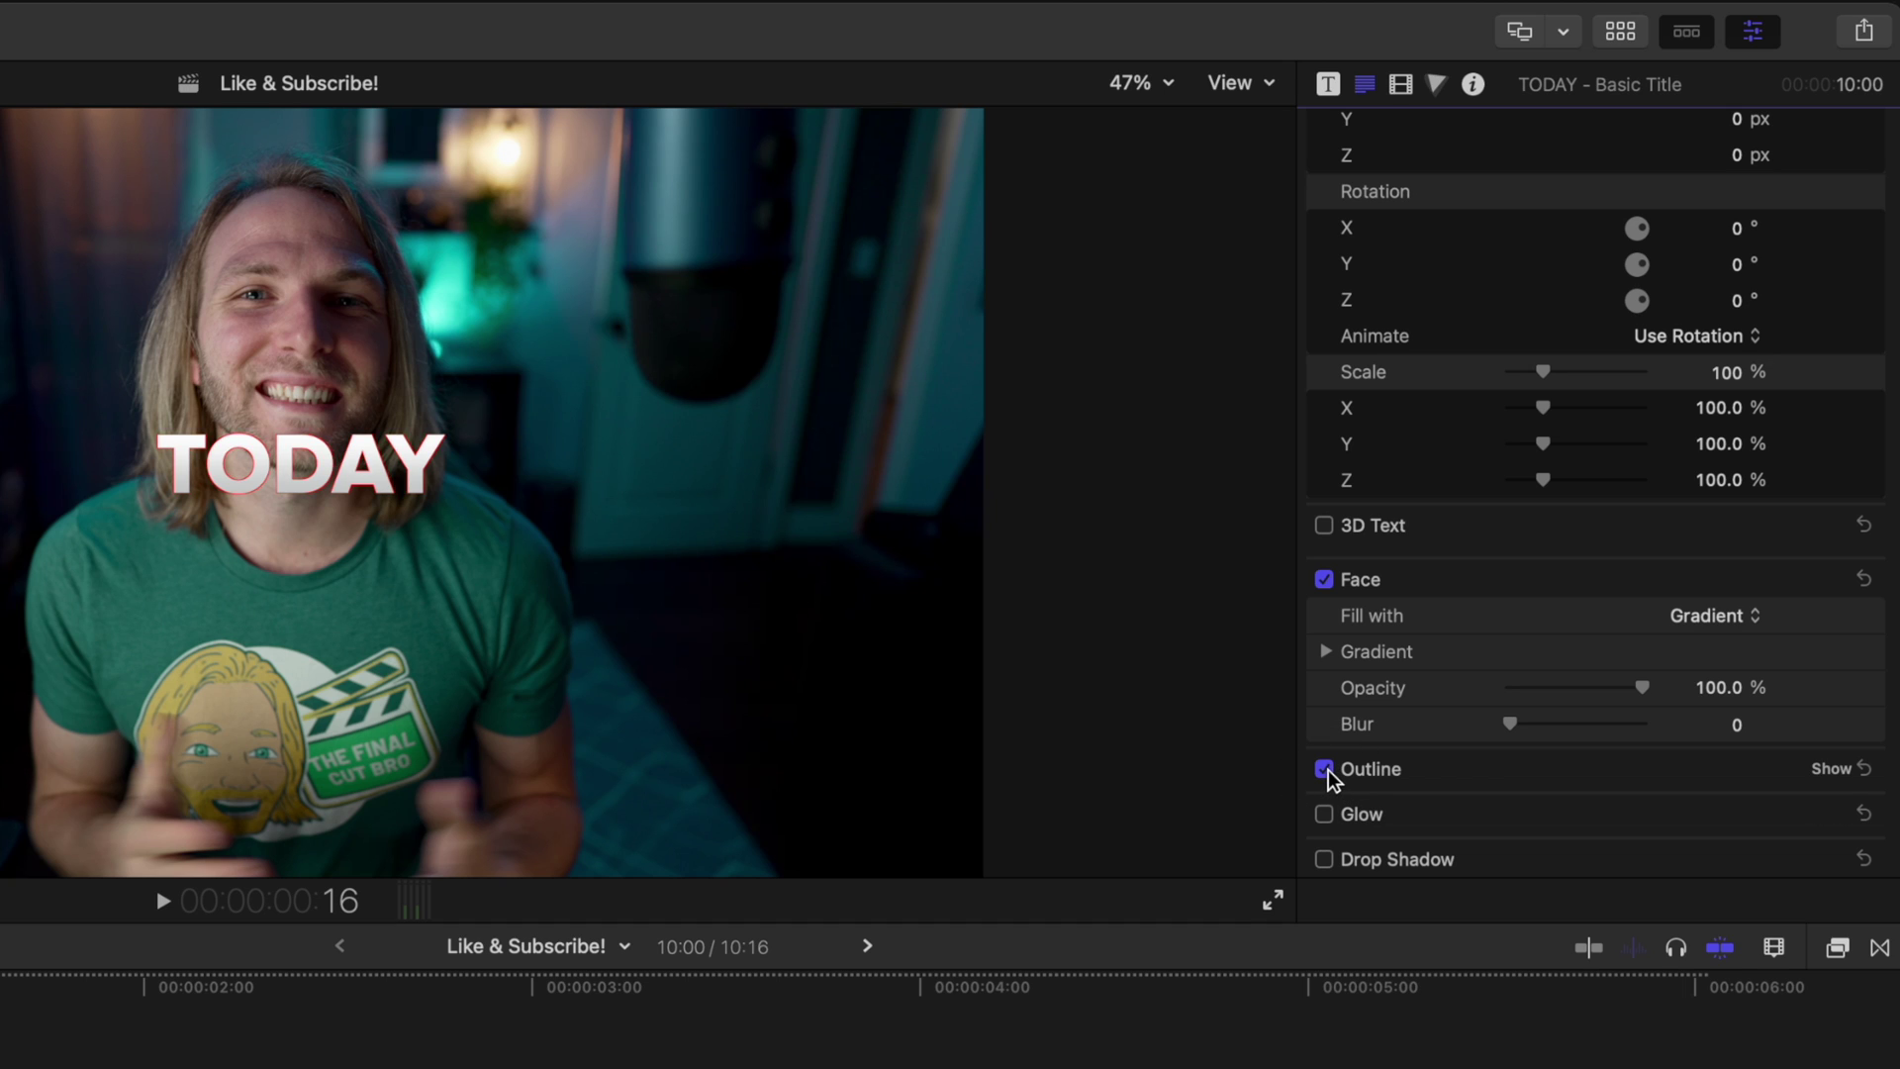
click(1837, 769)
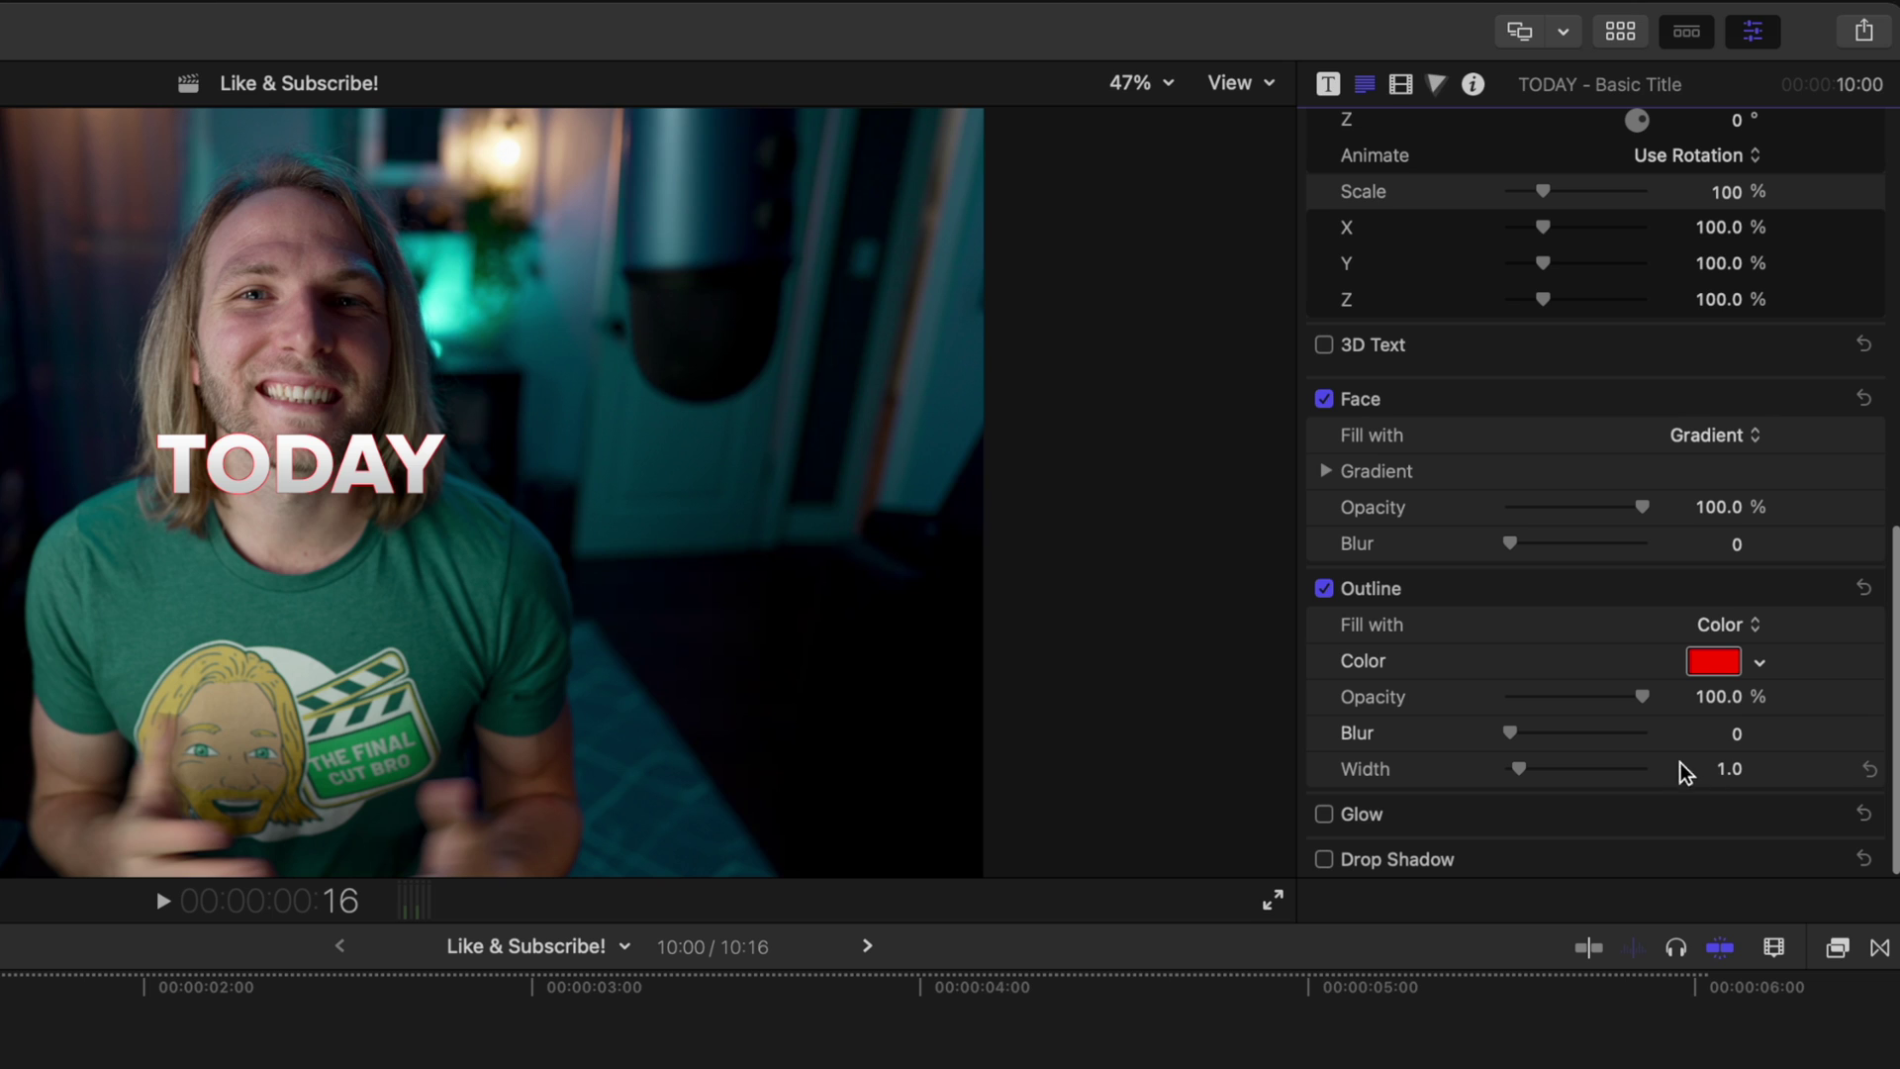
click(1732, 631)
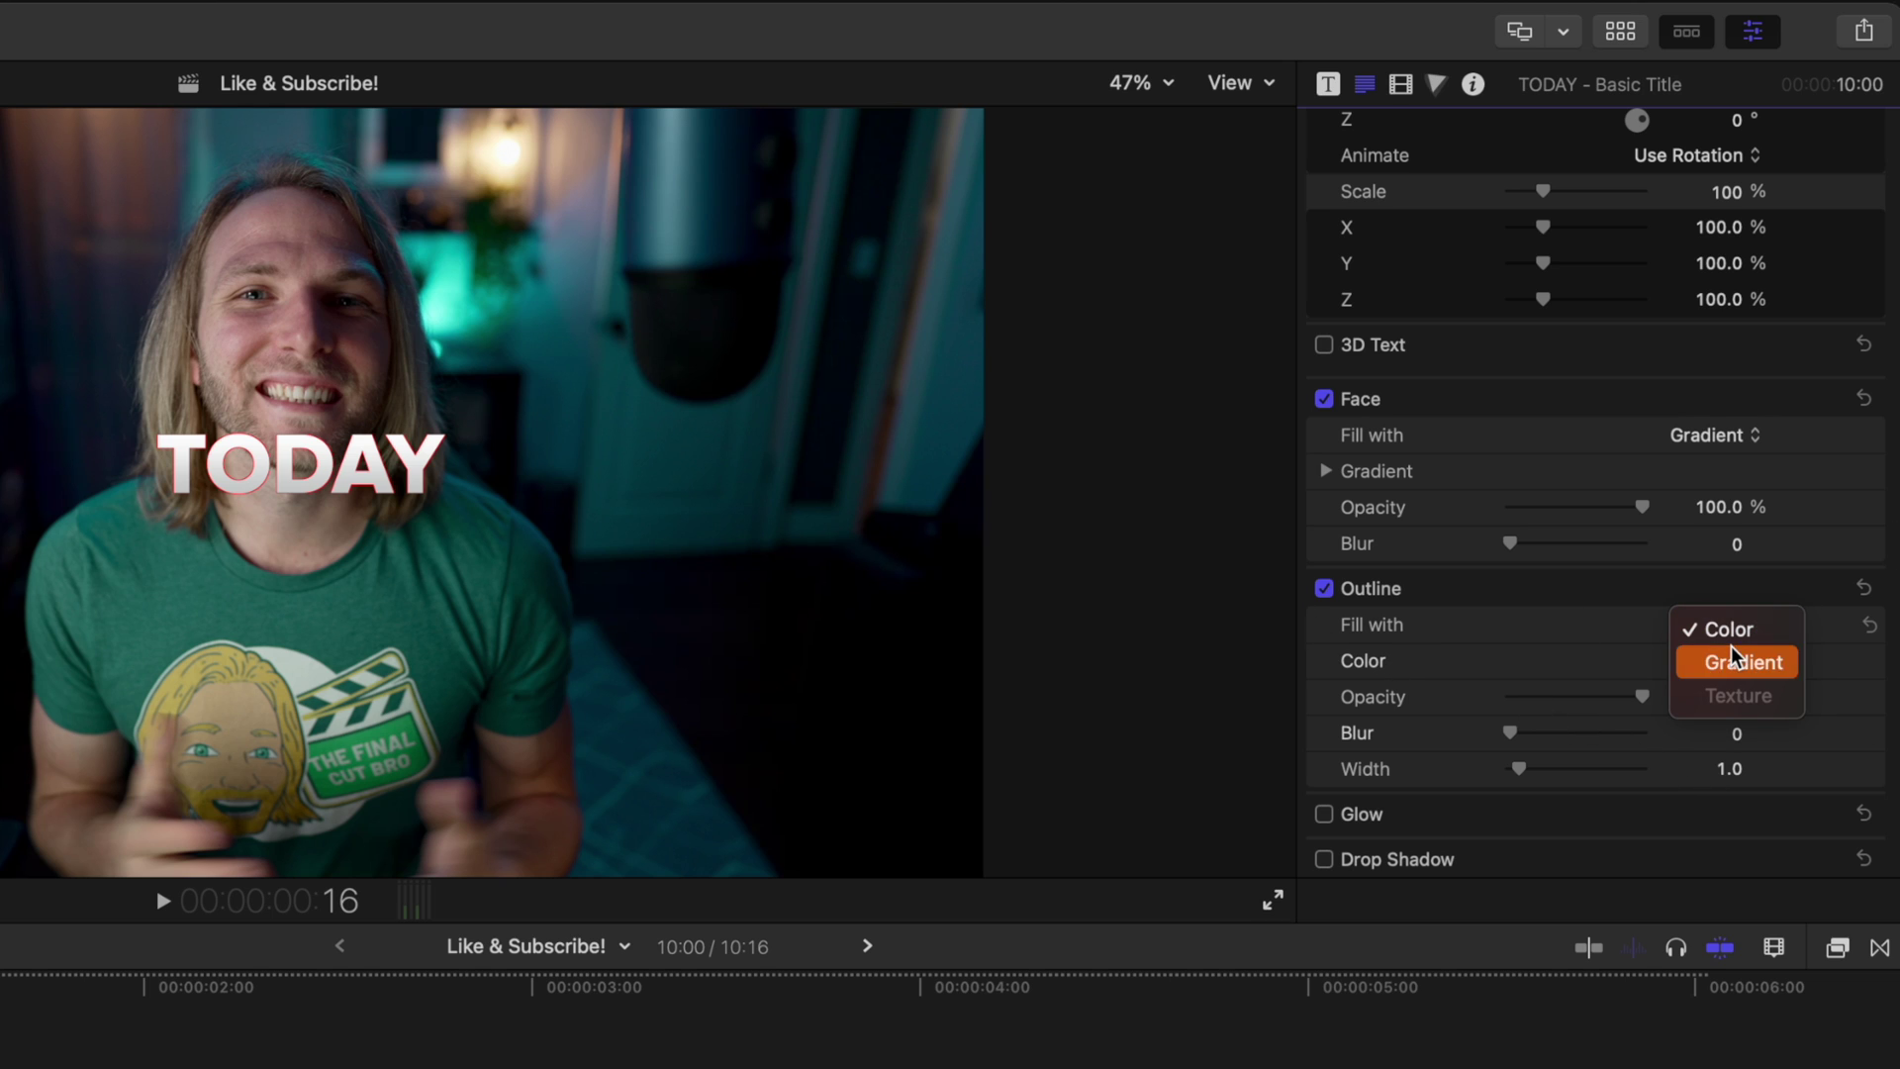
click(1737, 660)
scroll(1737, 656, down, 1)
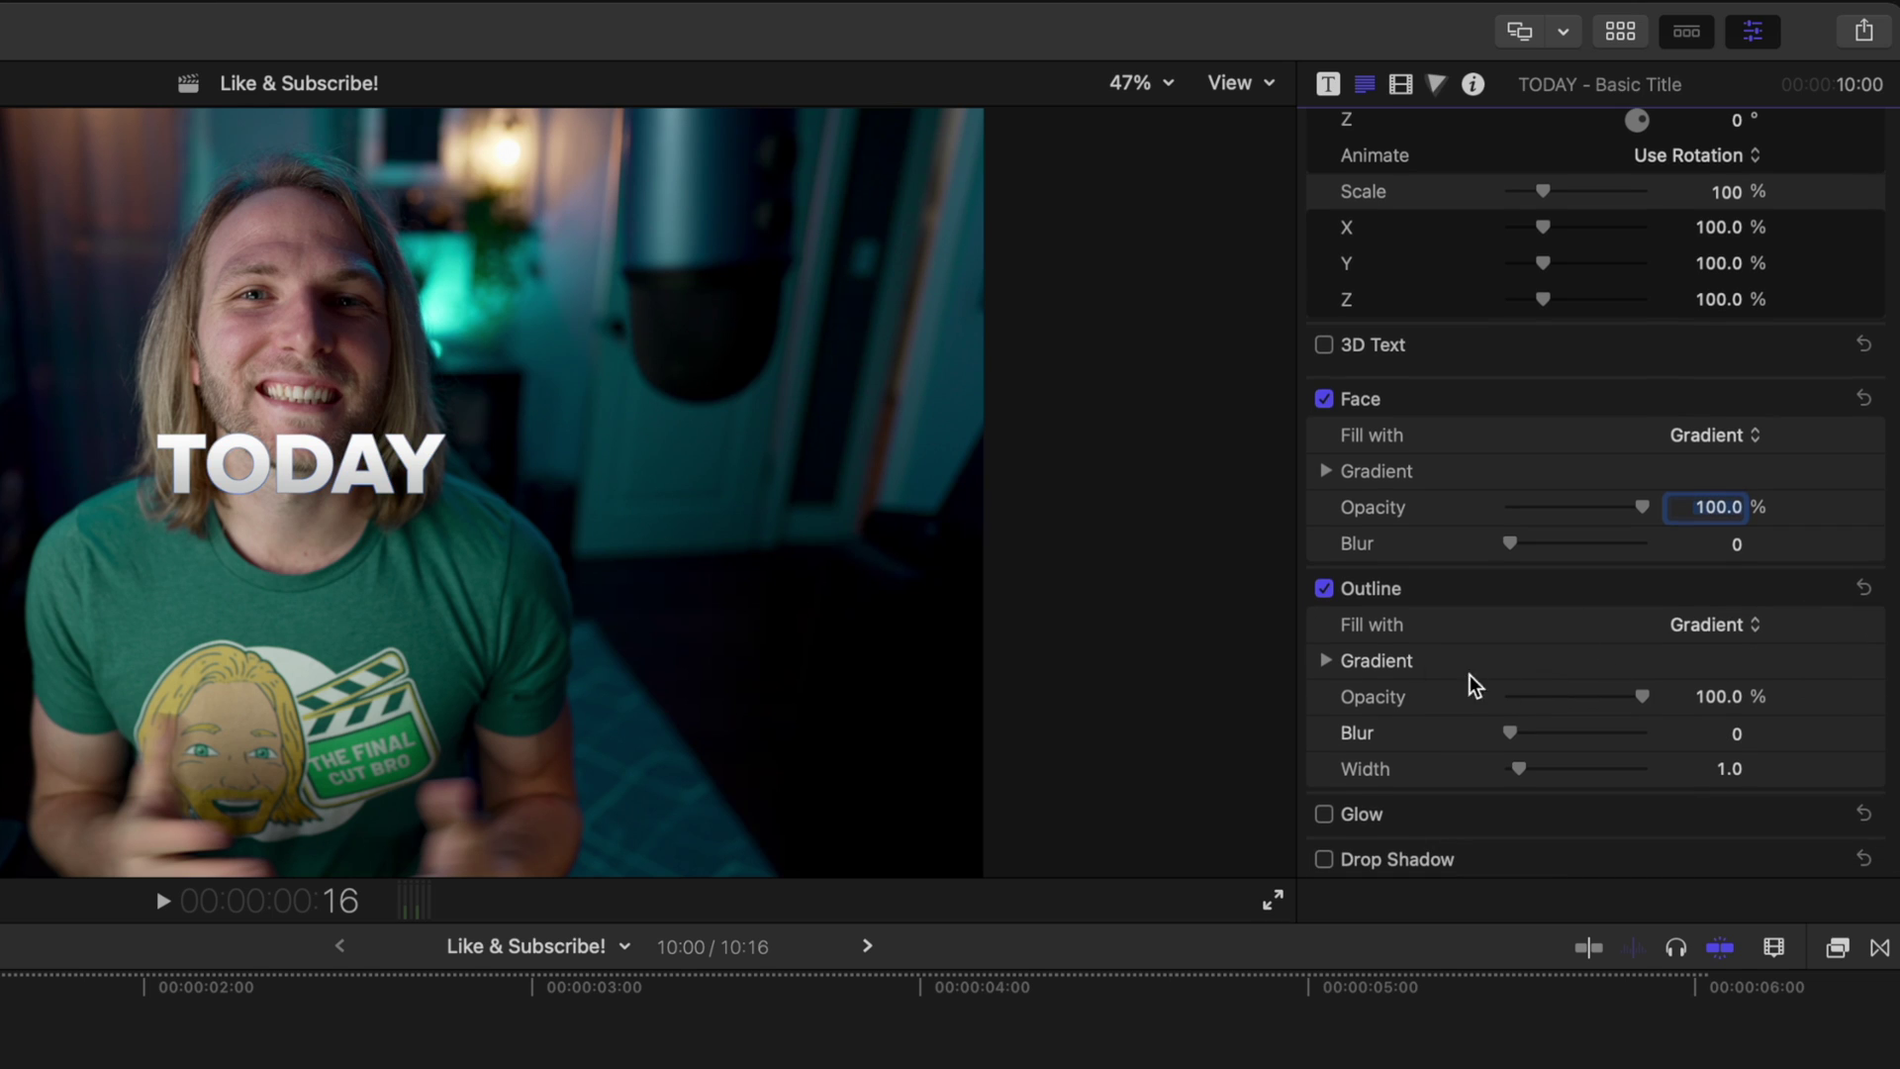
click(1327, 660)
scroll(1356, 692, down, 4)
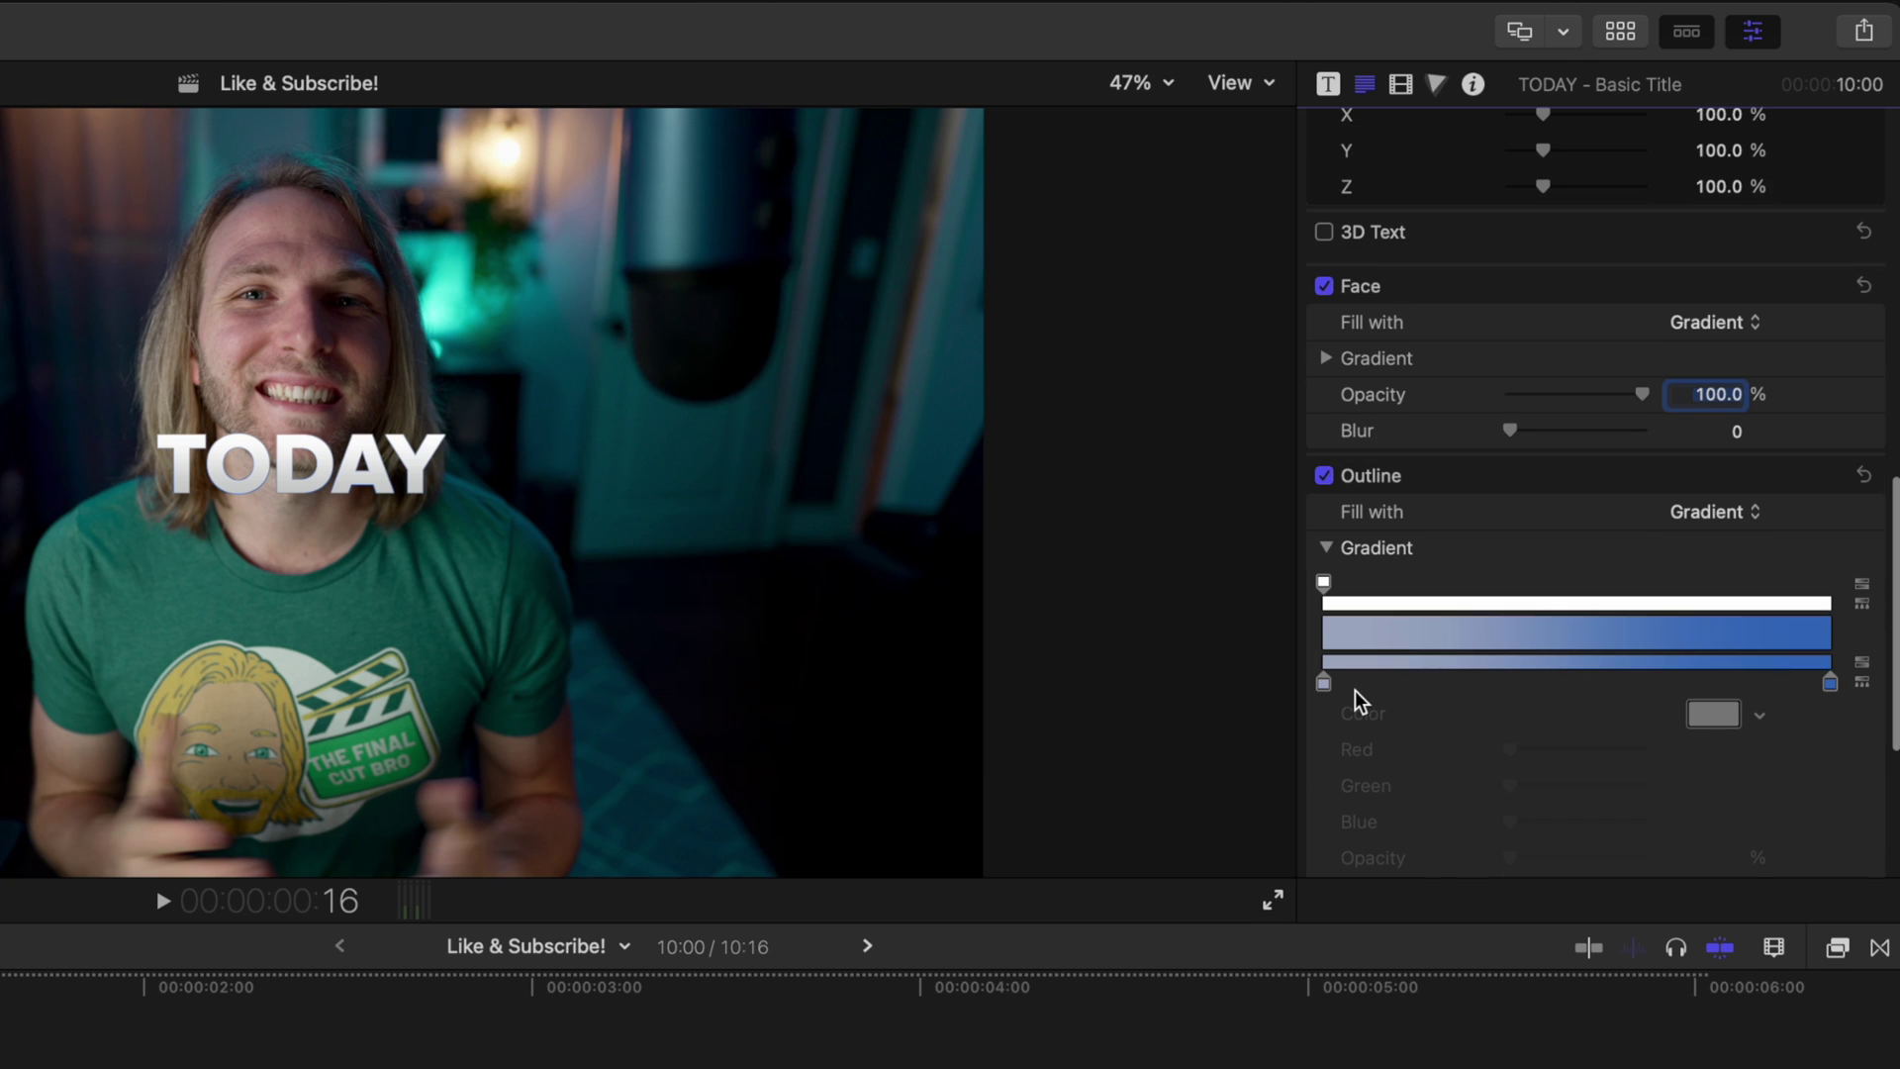
scroll(1362, 683, down, 2)
scroll(1364, 659, down, 9)
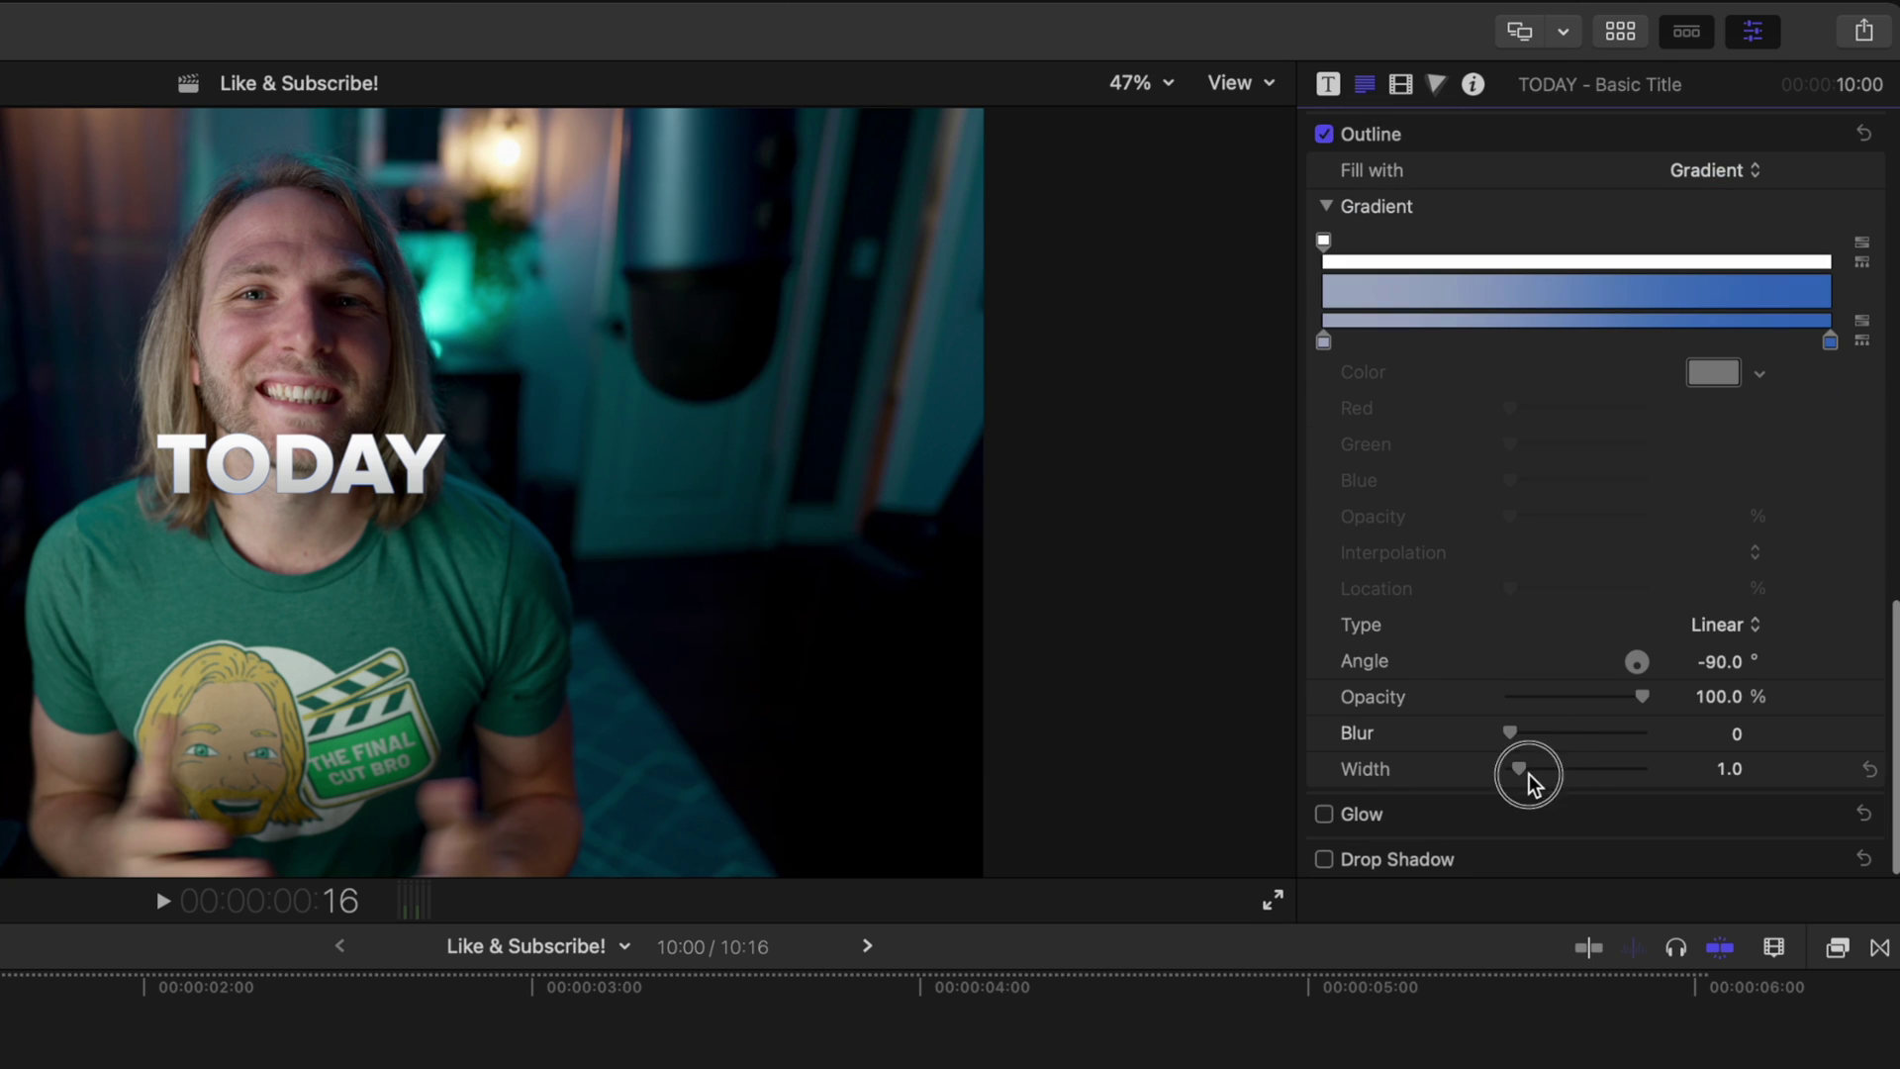
drag(1529, 780, 1561, 778)
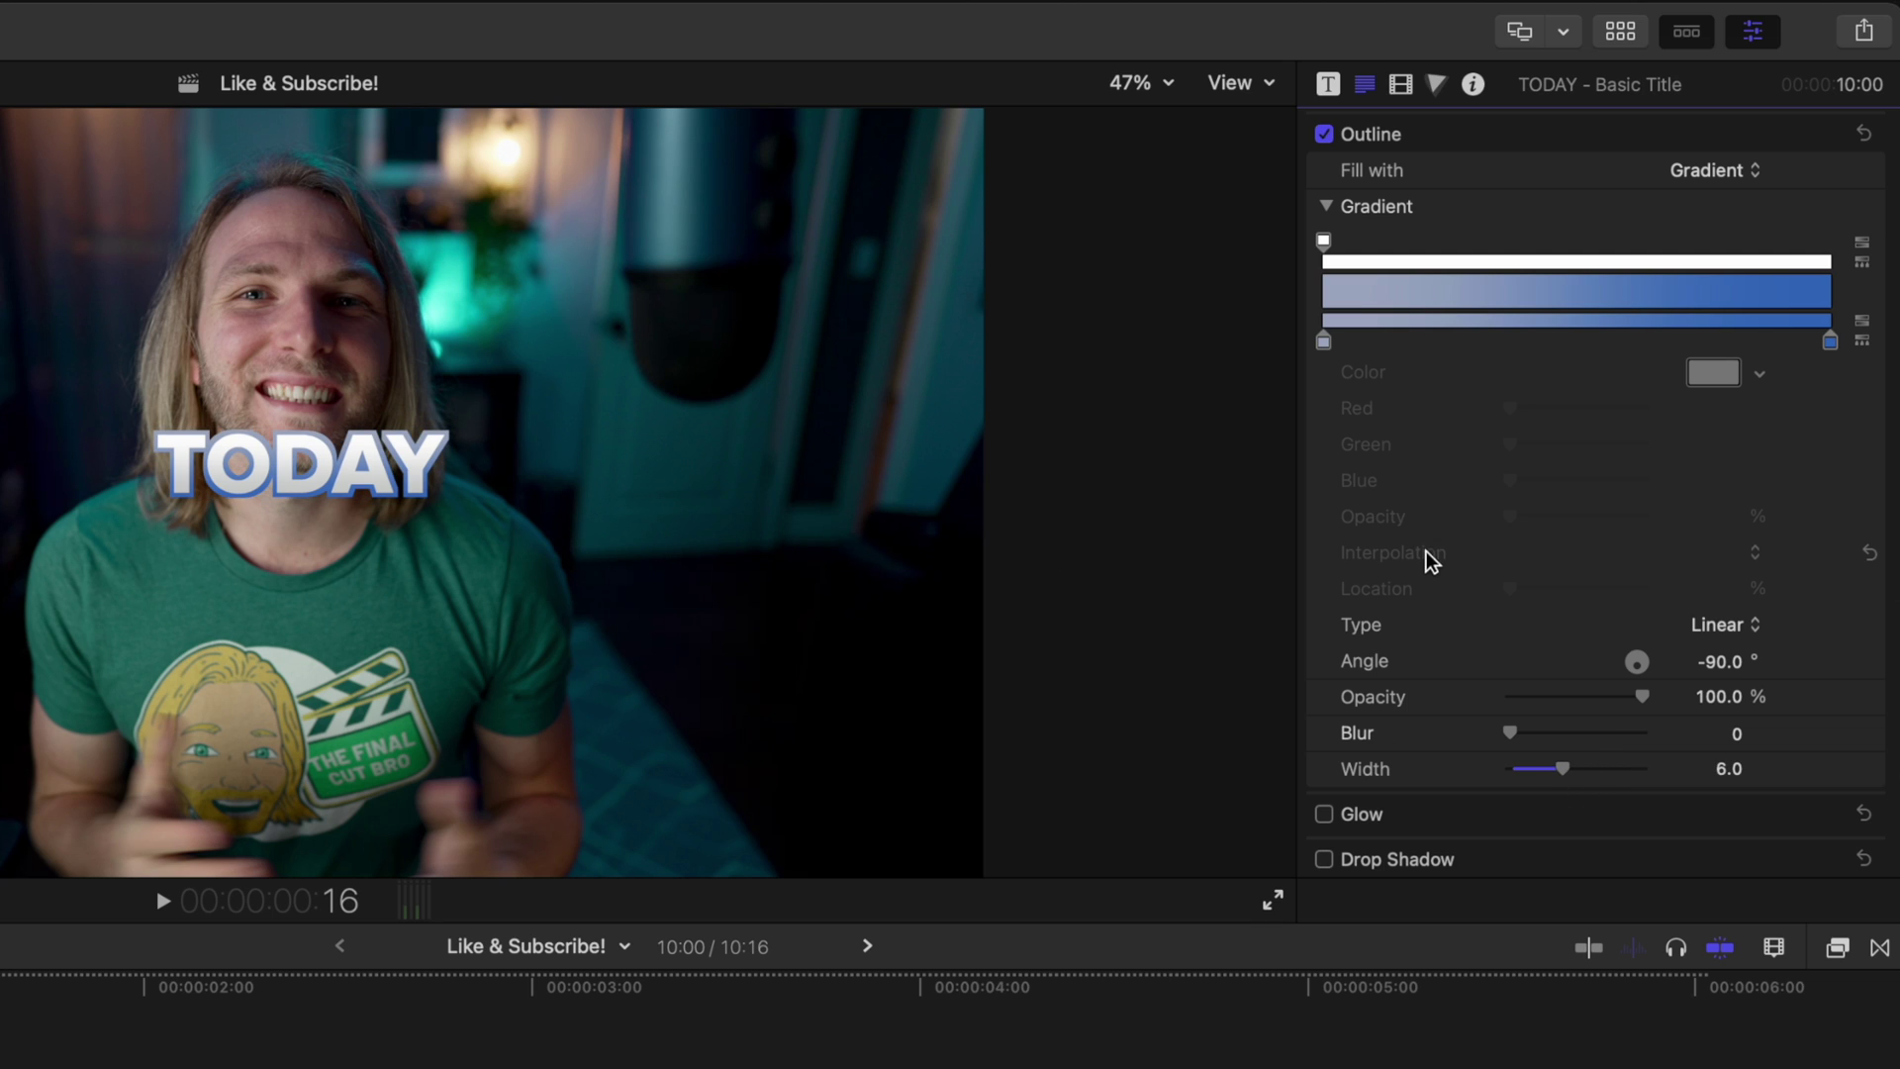
Colour the outline gradient's left stop Orange and right stop Teal Body.
scroll(1479, 586, up, 1)
click(1325, 359)
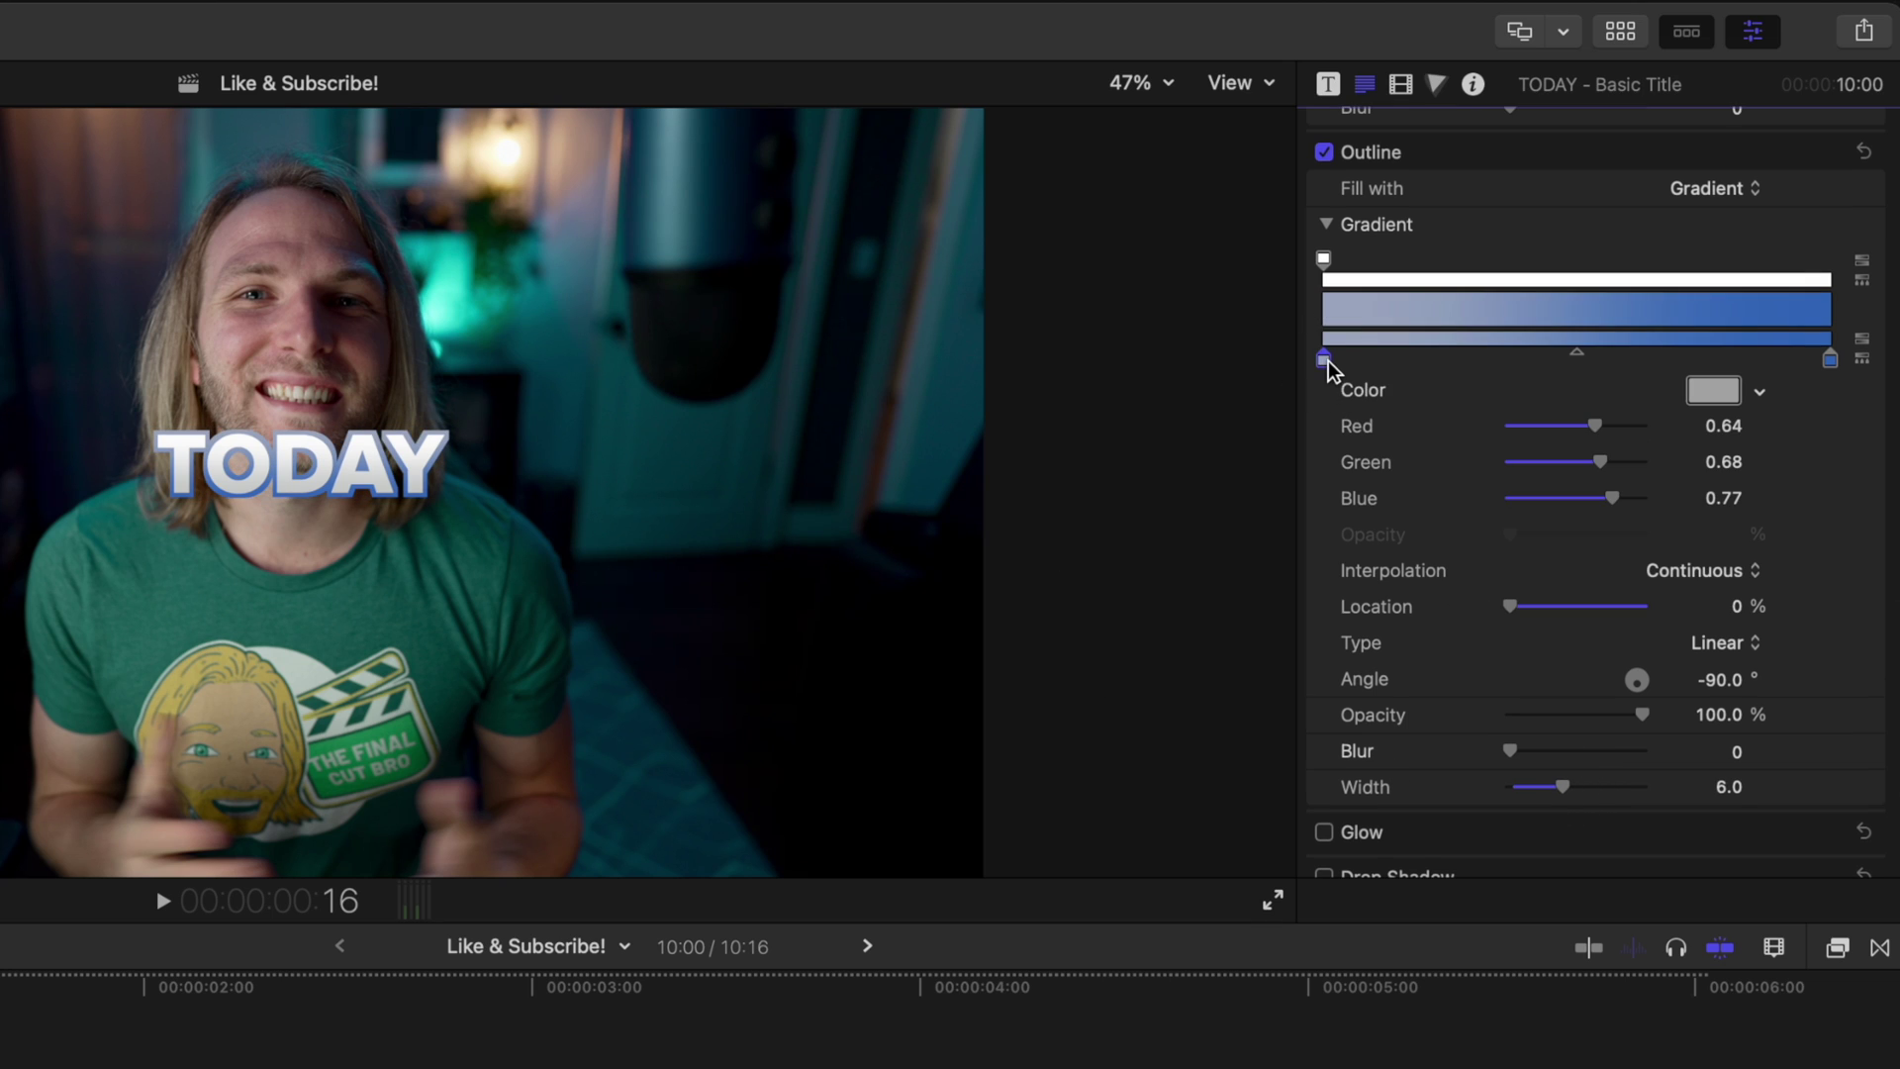
click(1720, 394)
click(1064, 578)
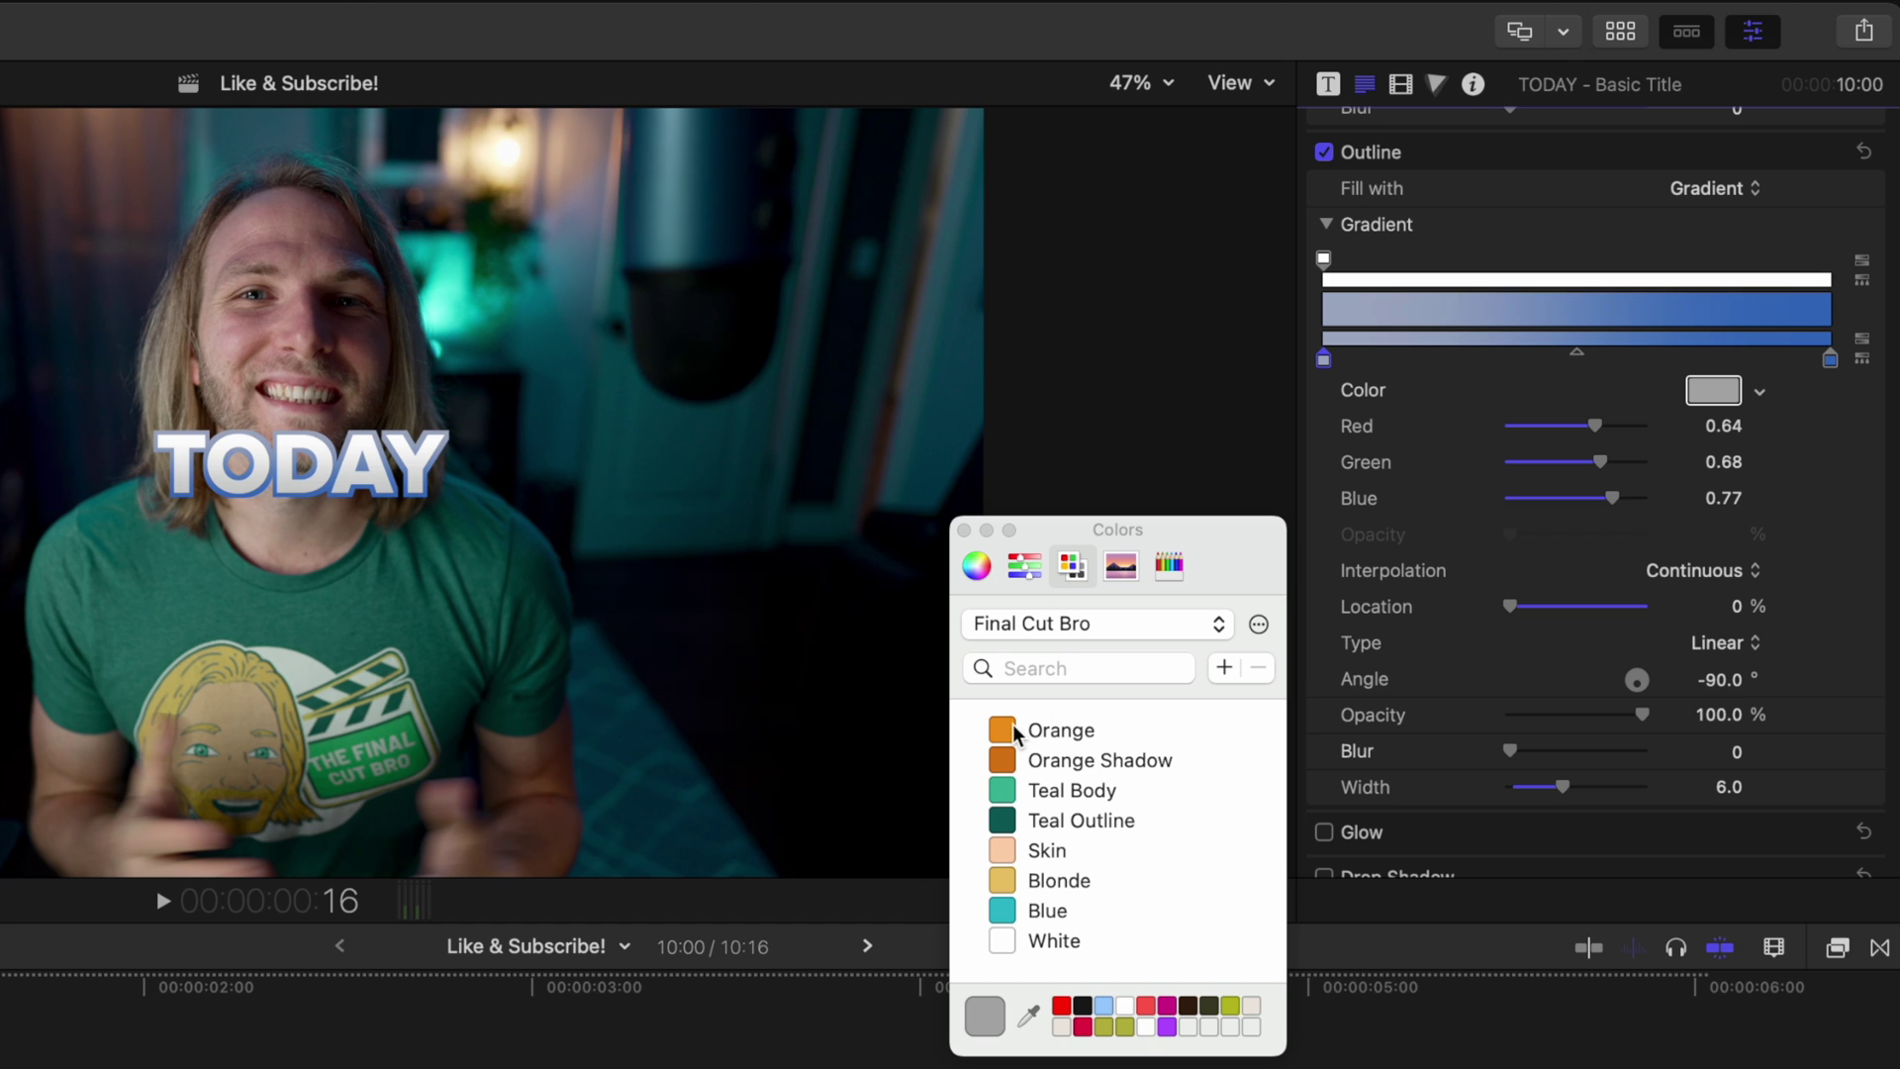
click(1054, 730)
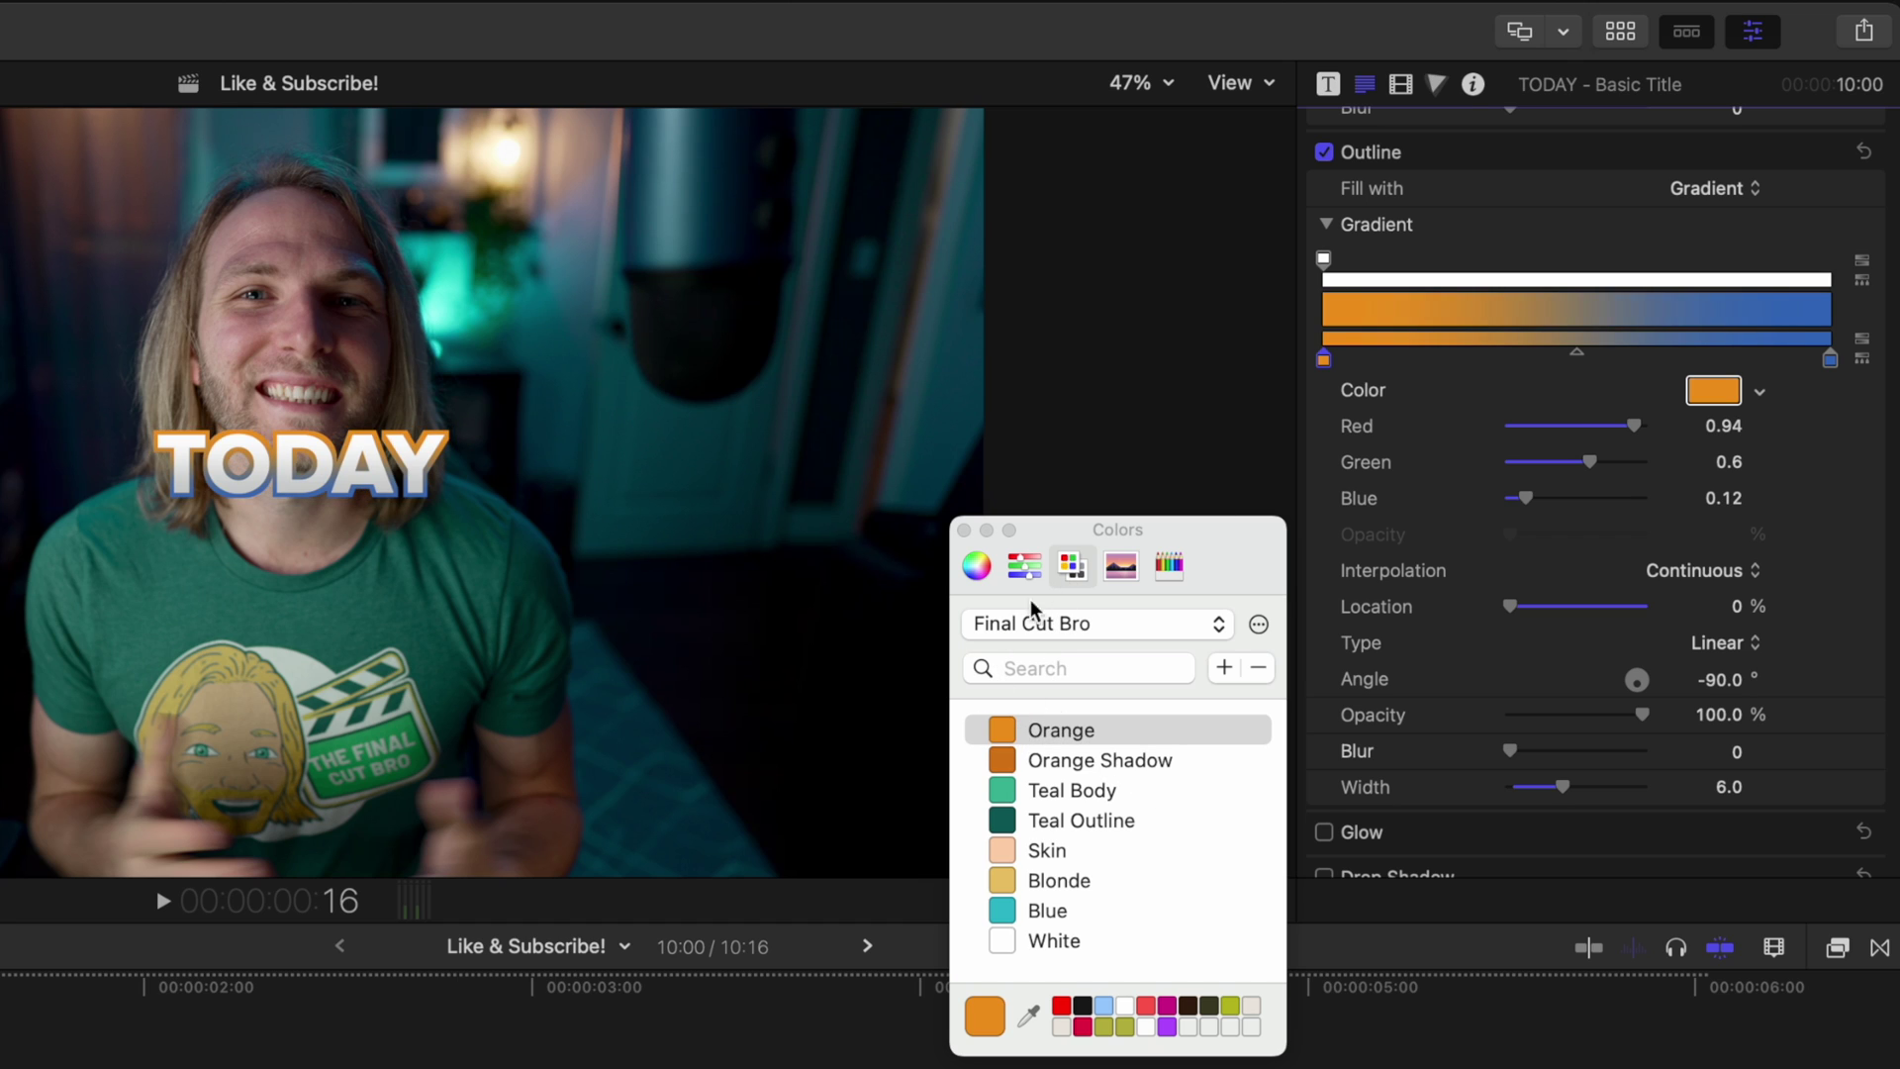
click(1829, 360)
click(1013, 792)
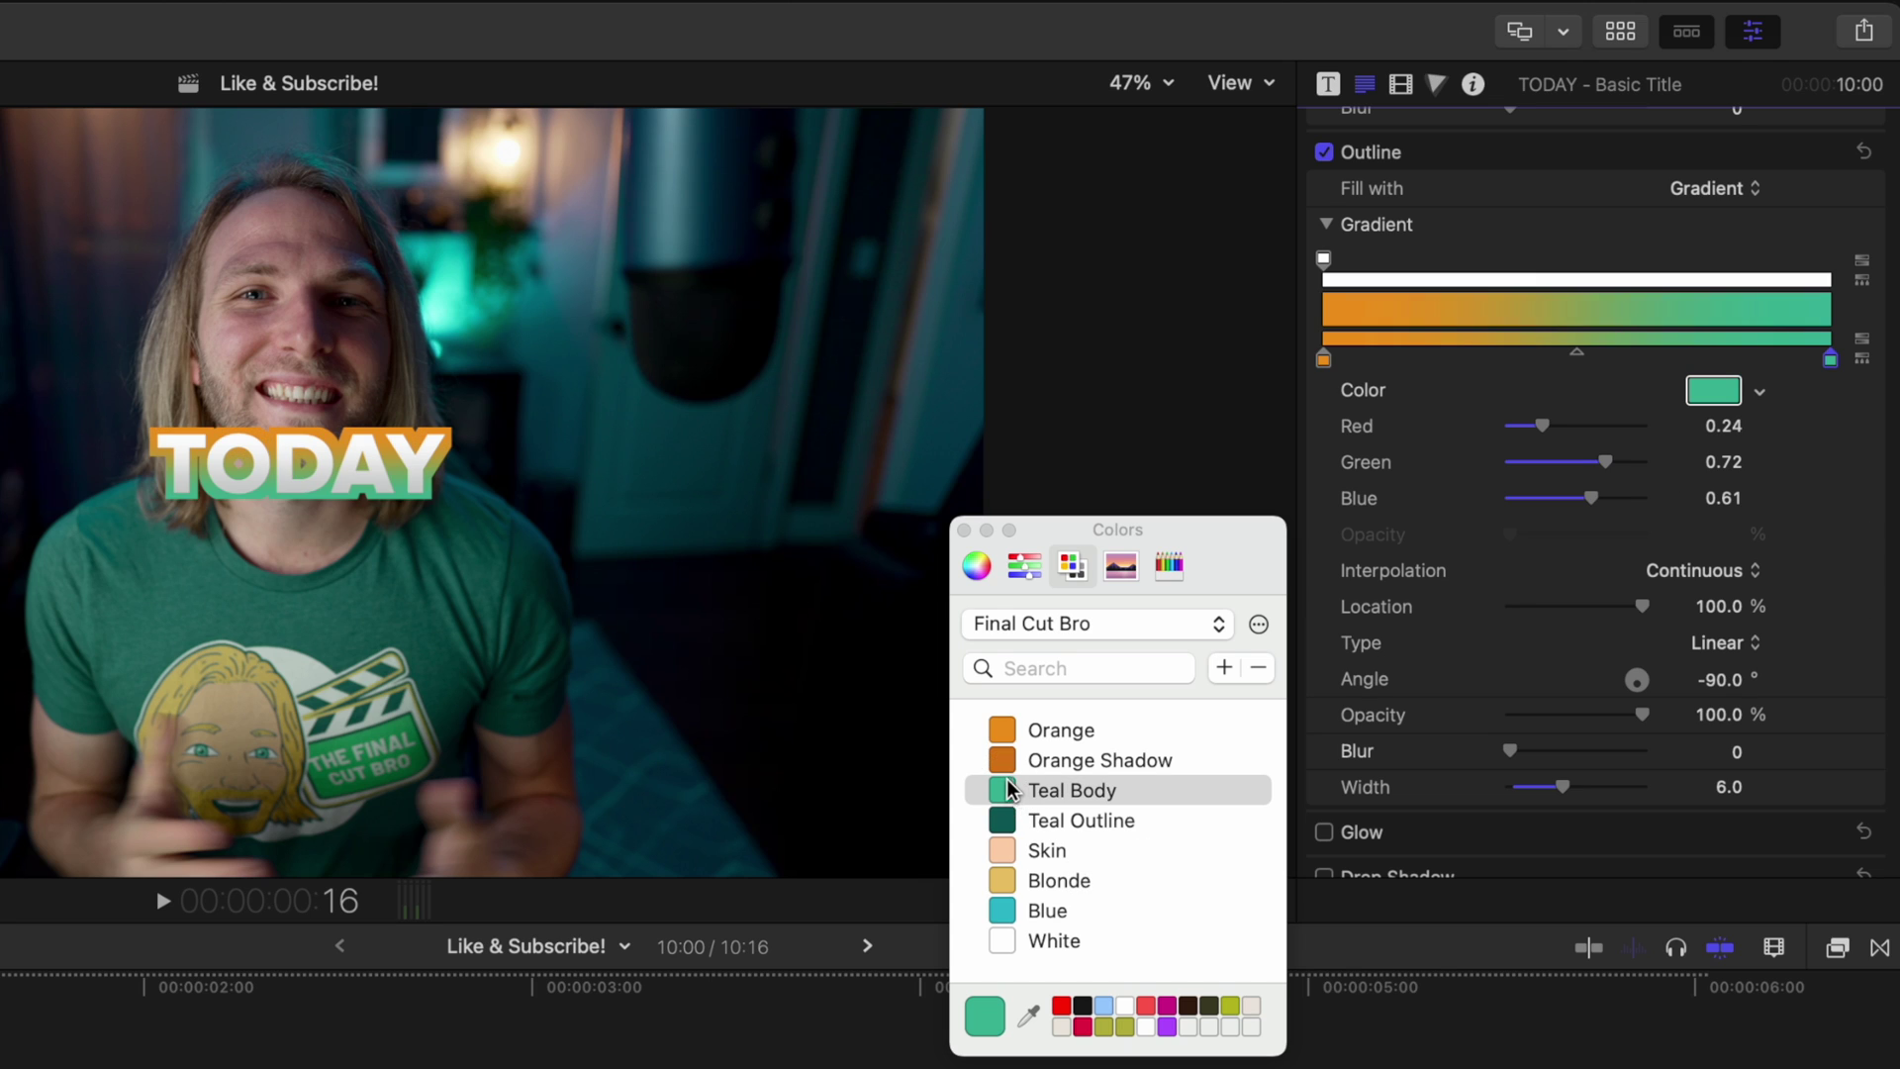
click(965, 530)
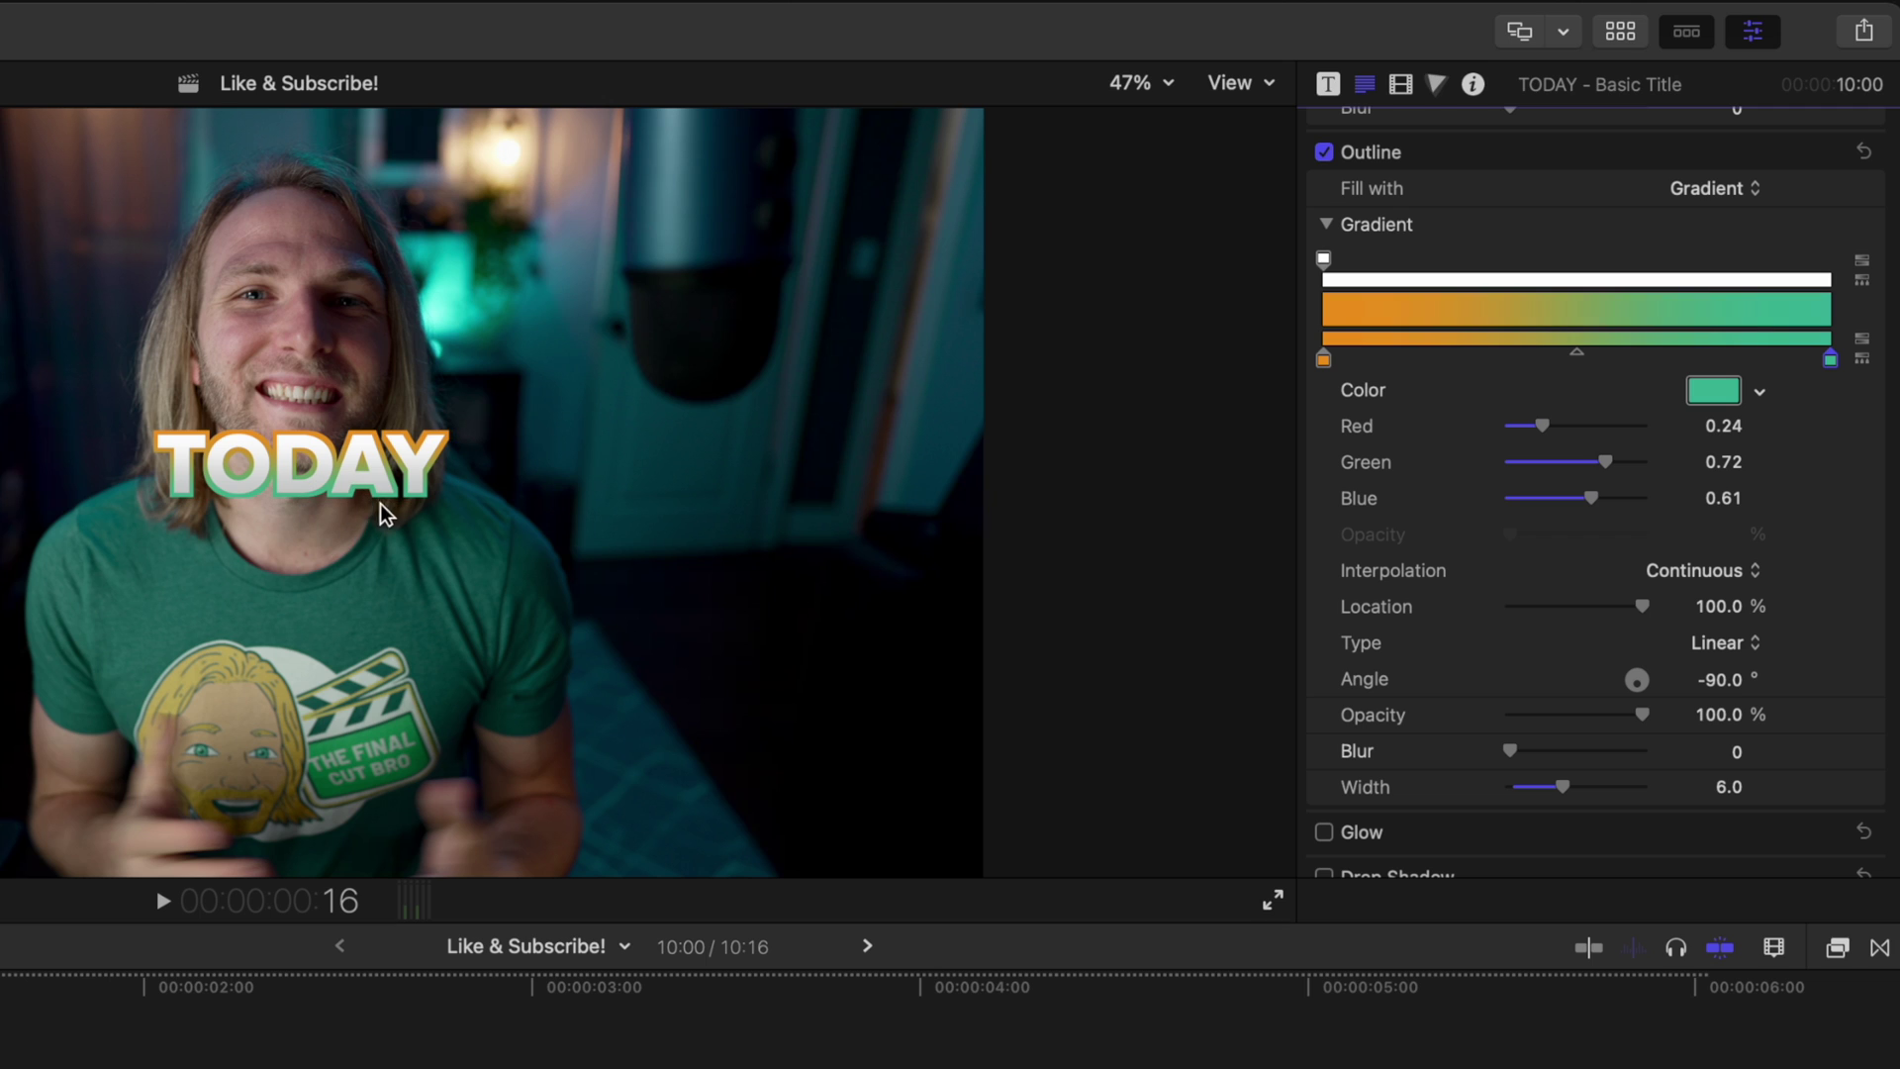
scroll(1326, 210, down, 1)
click(1326, 208)
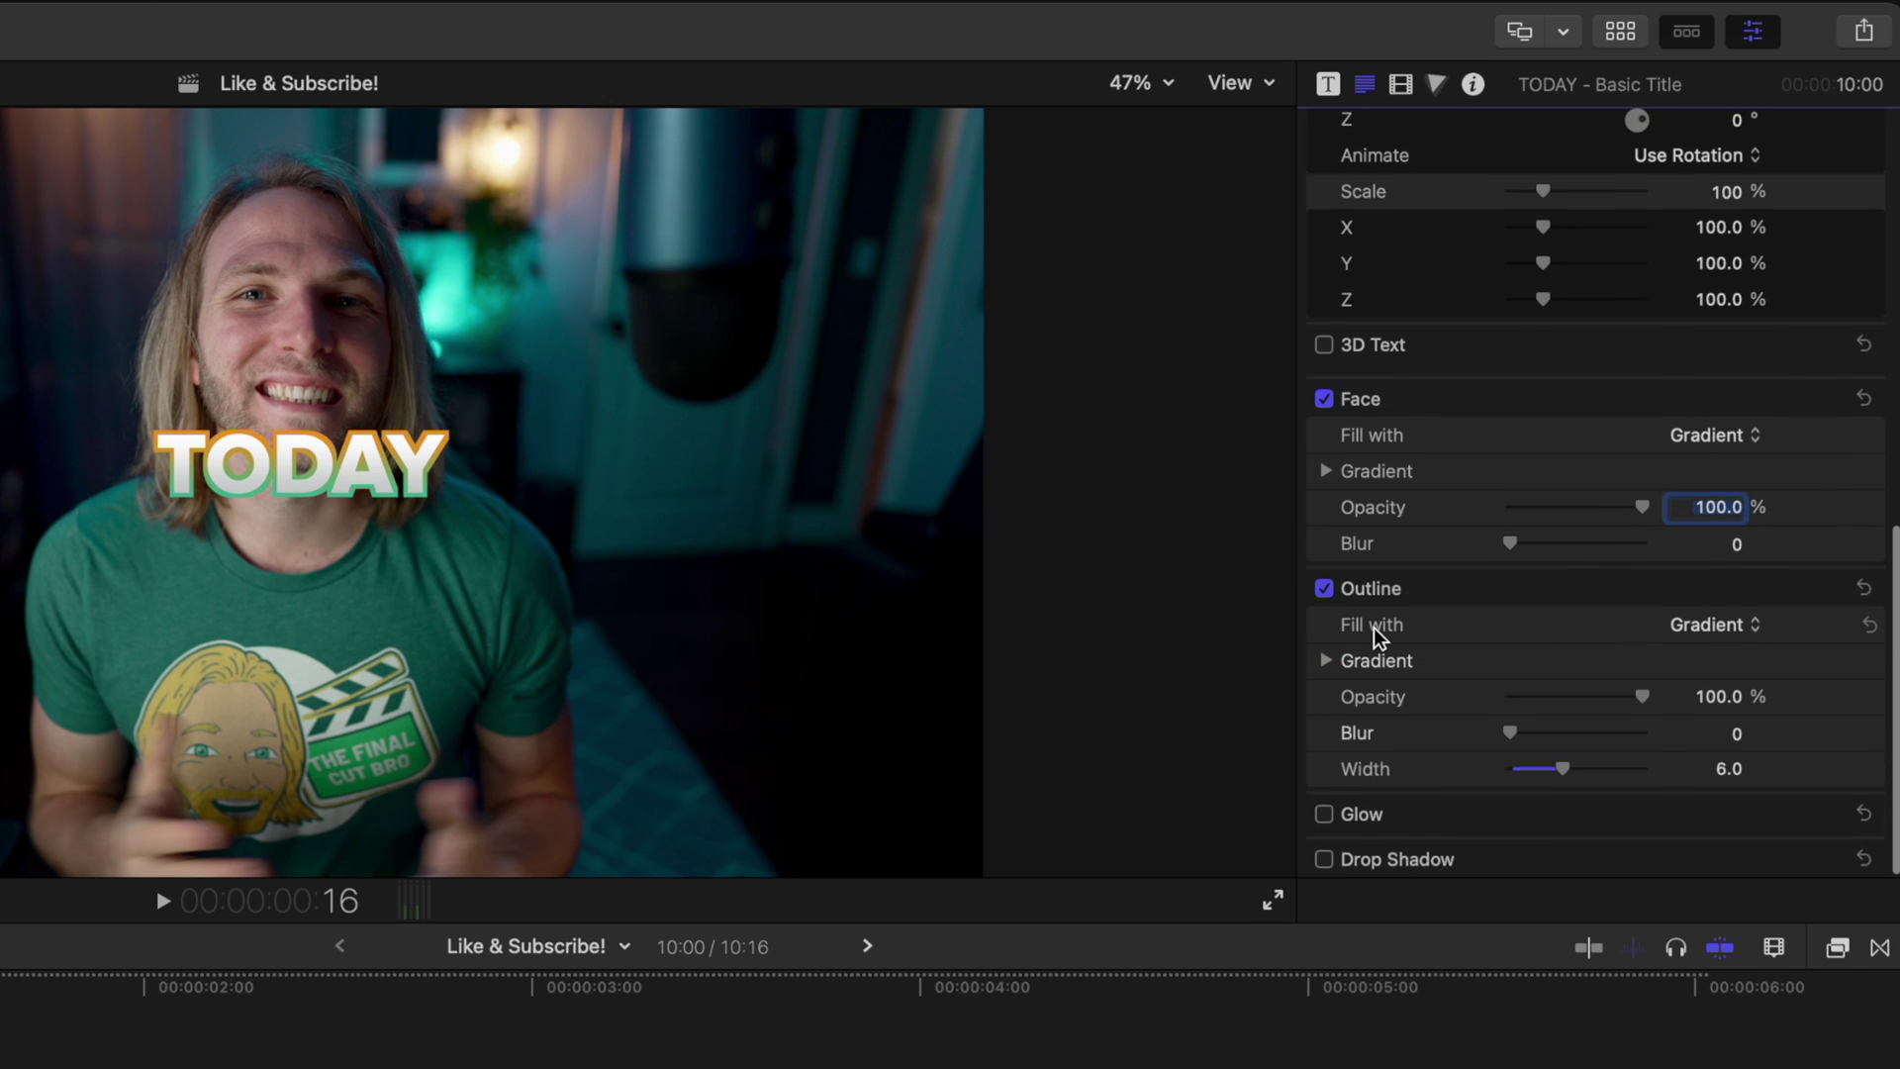
Enable the TODAY drop shadow with blur 2.34 and distance 25.
click(1323, 860)
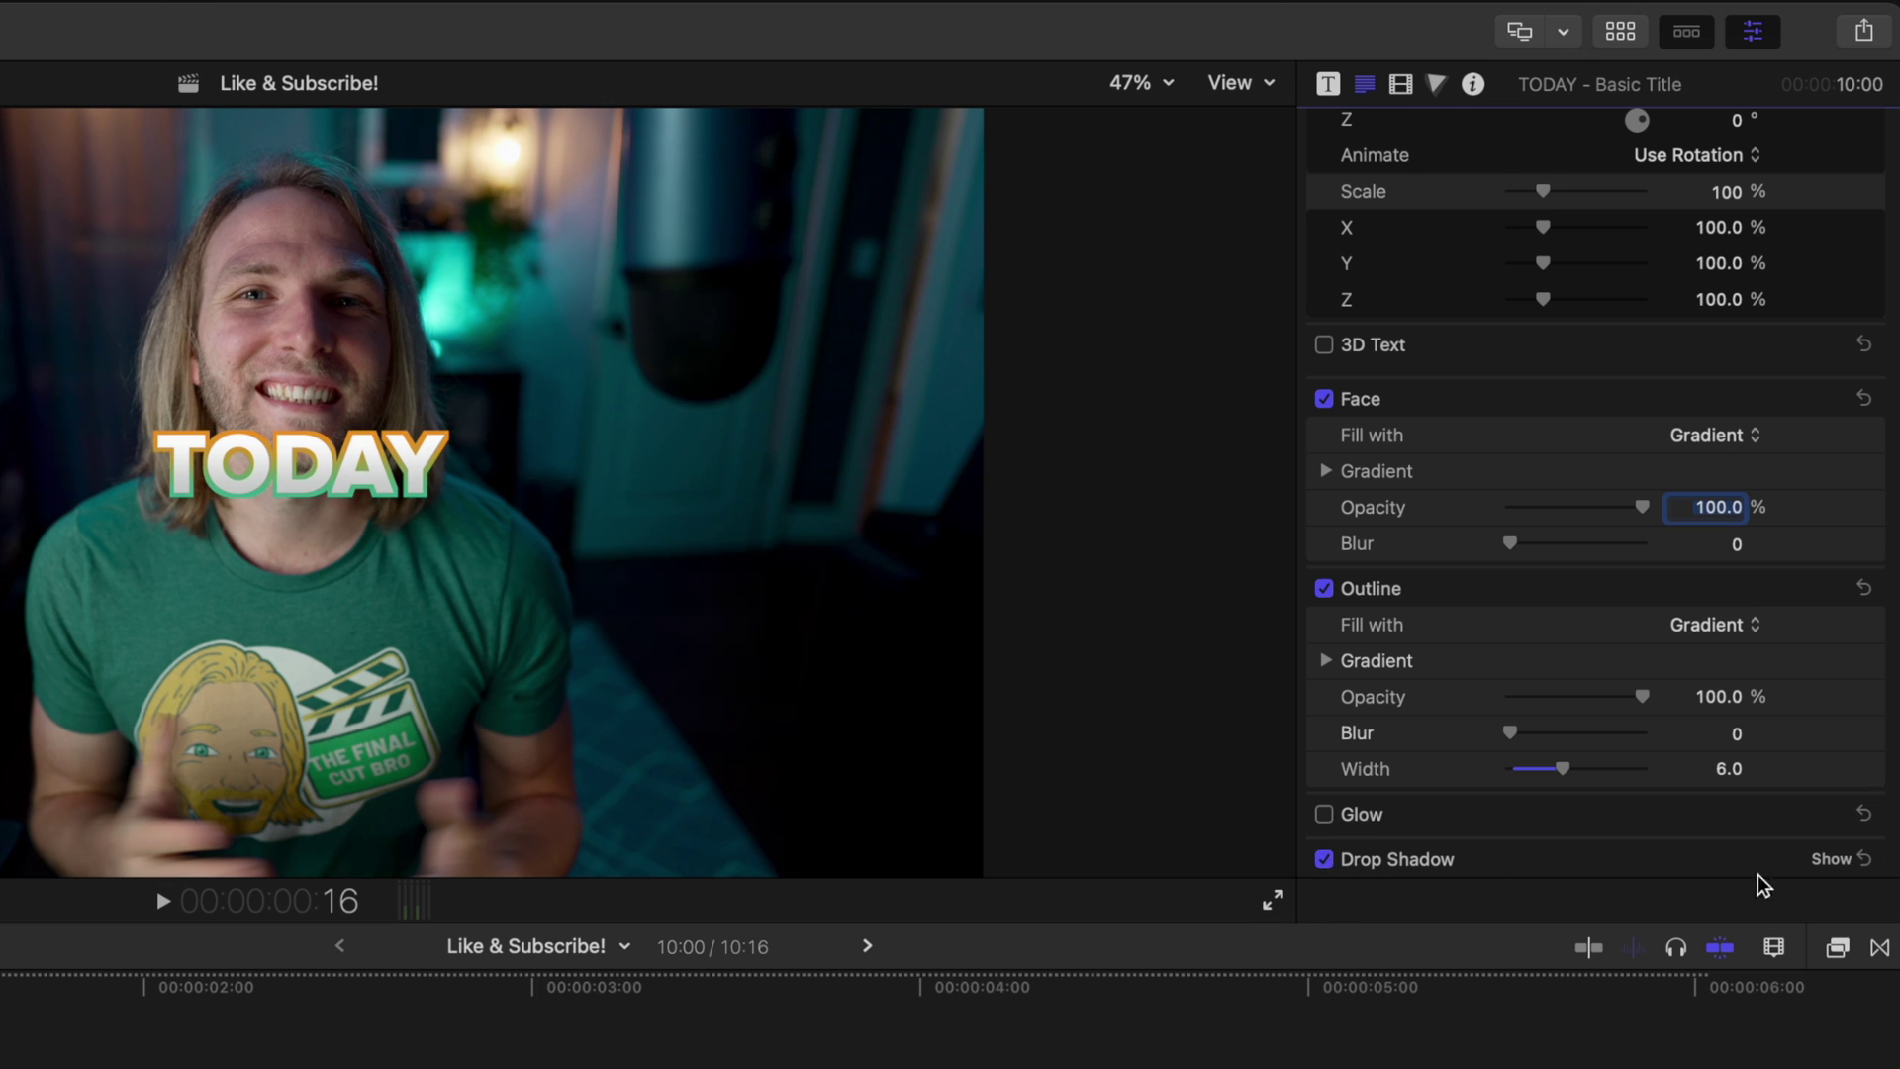
click(1830, 860)
scroll(1782, 841, down, 5)
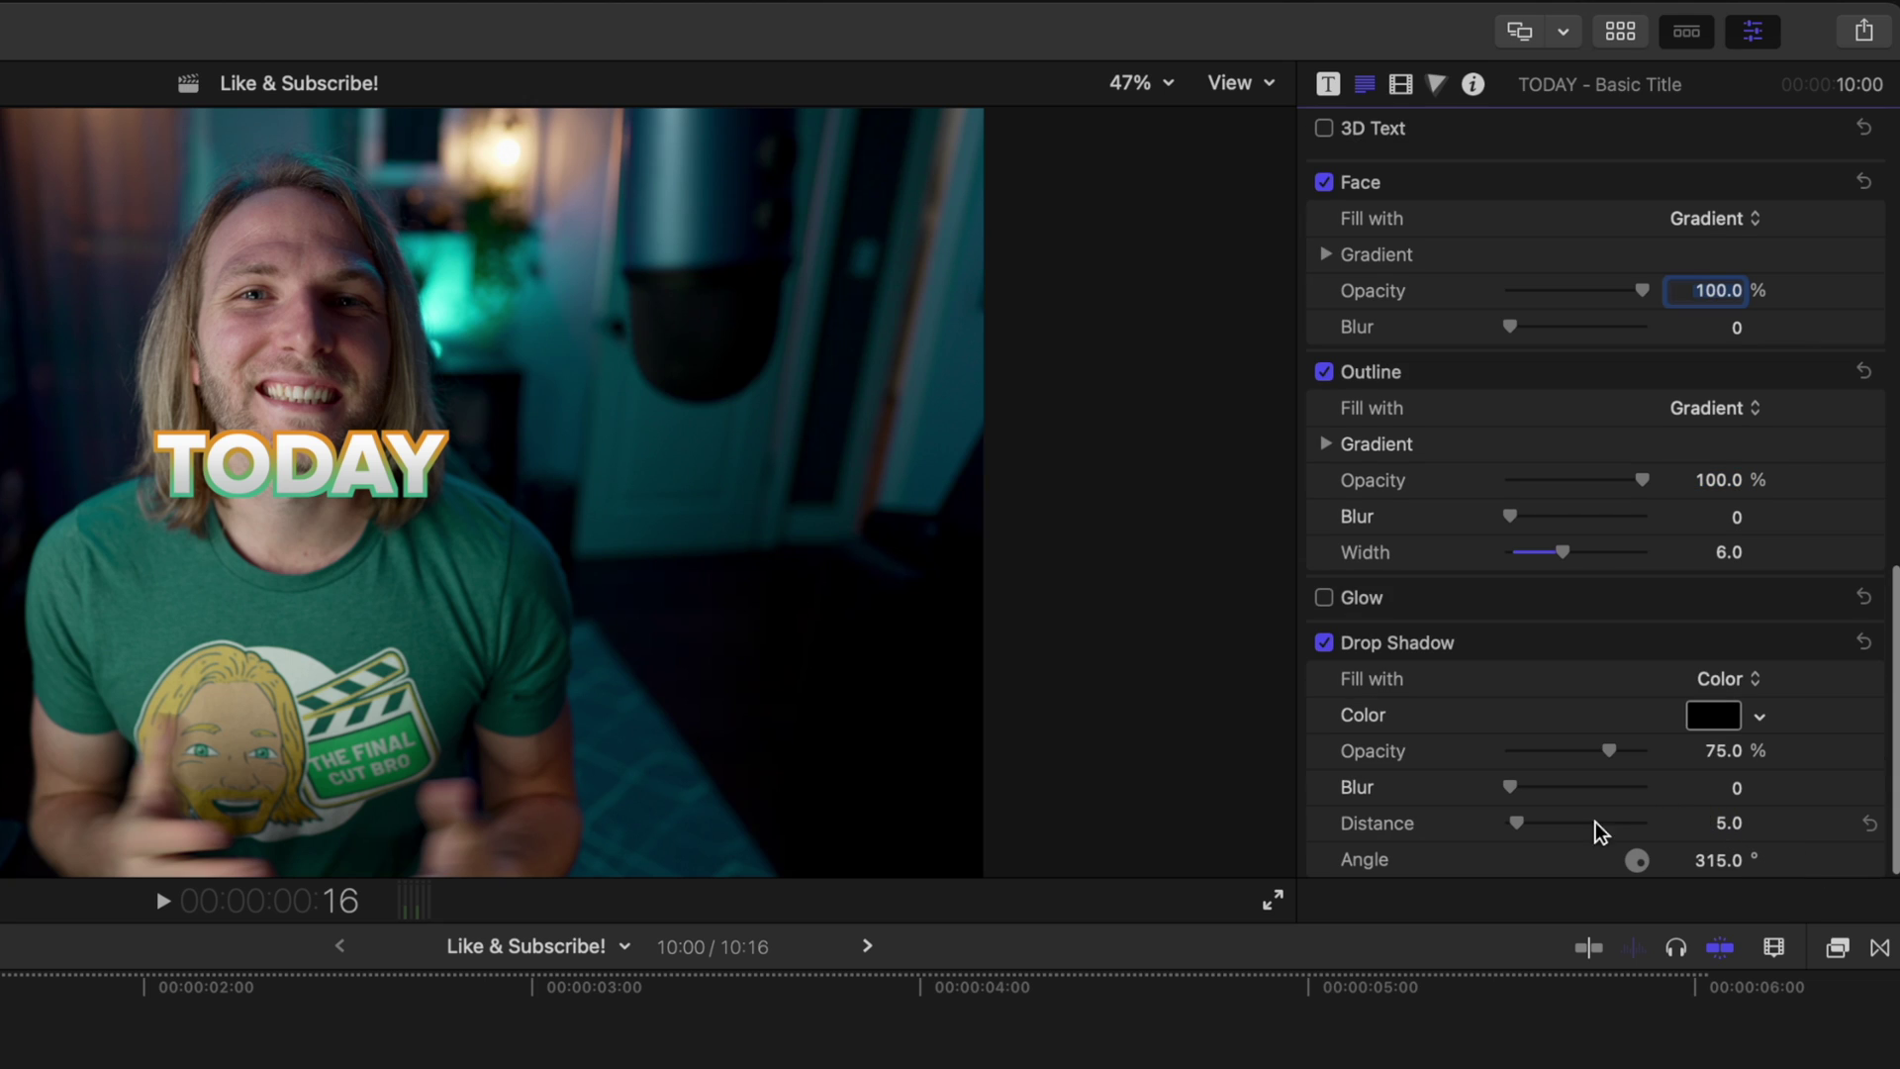
drag(1520, 825, 1540, 786)
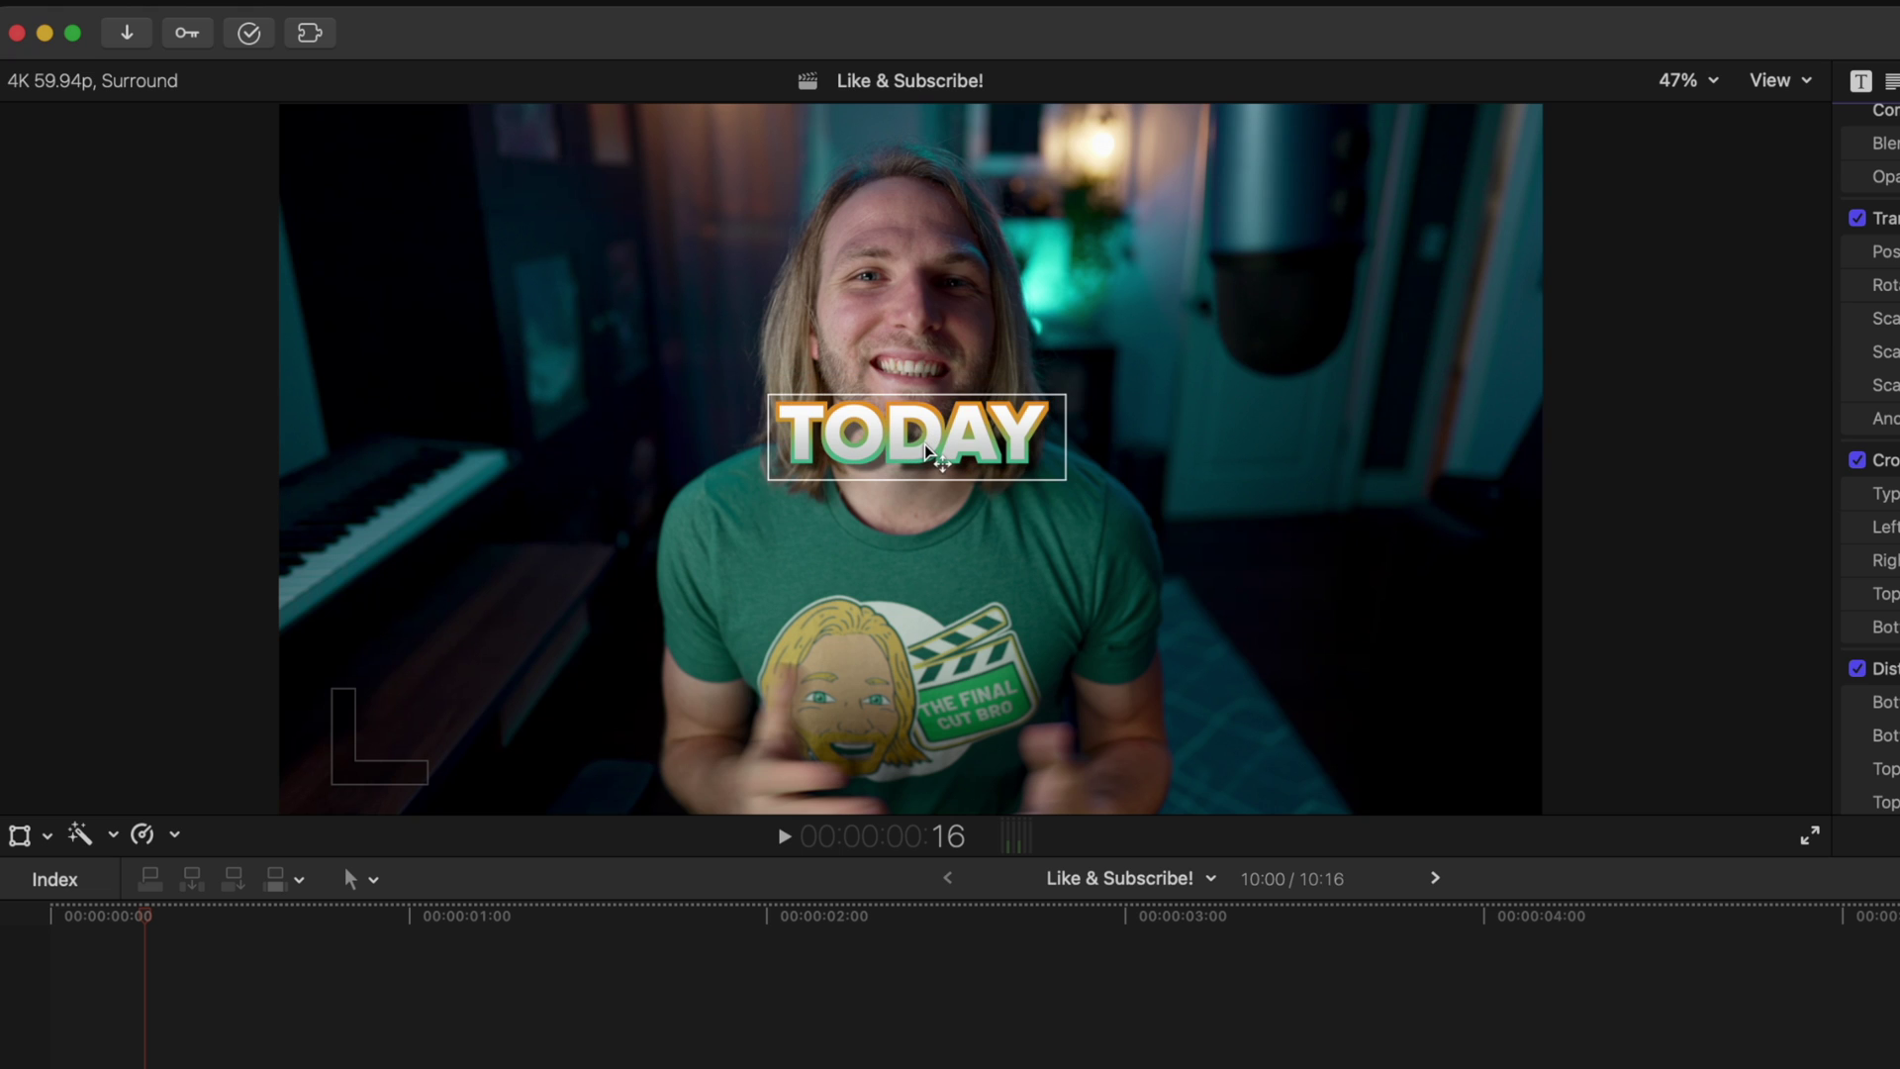
Undo a trial move so TODAY stays centred, then turn on Transform on-screen controls.
drag(905, 456, 467, 431)
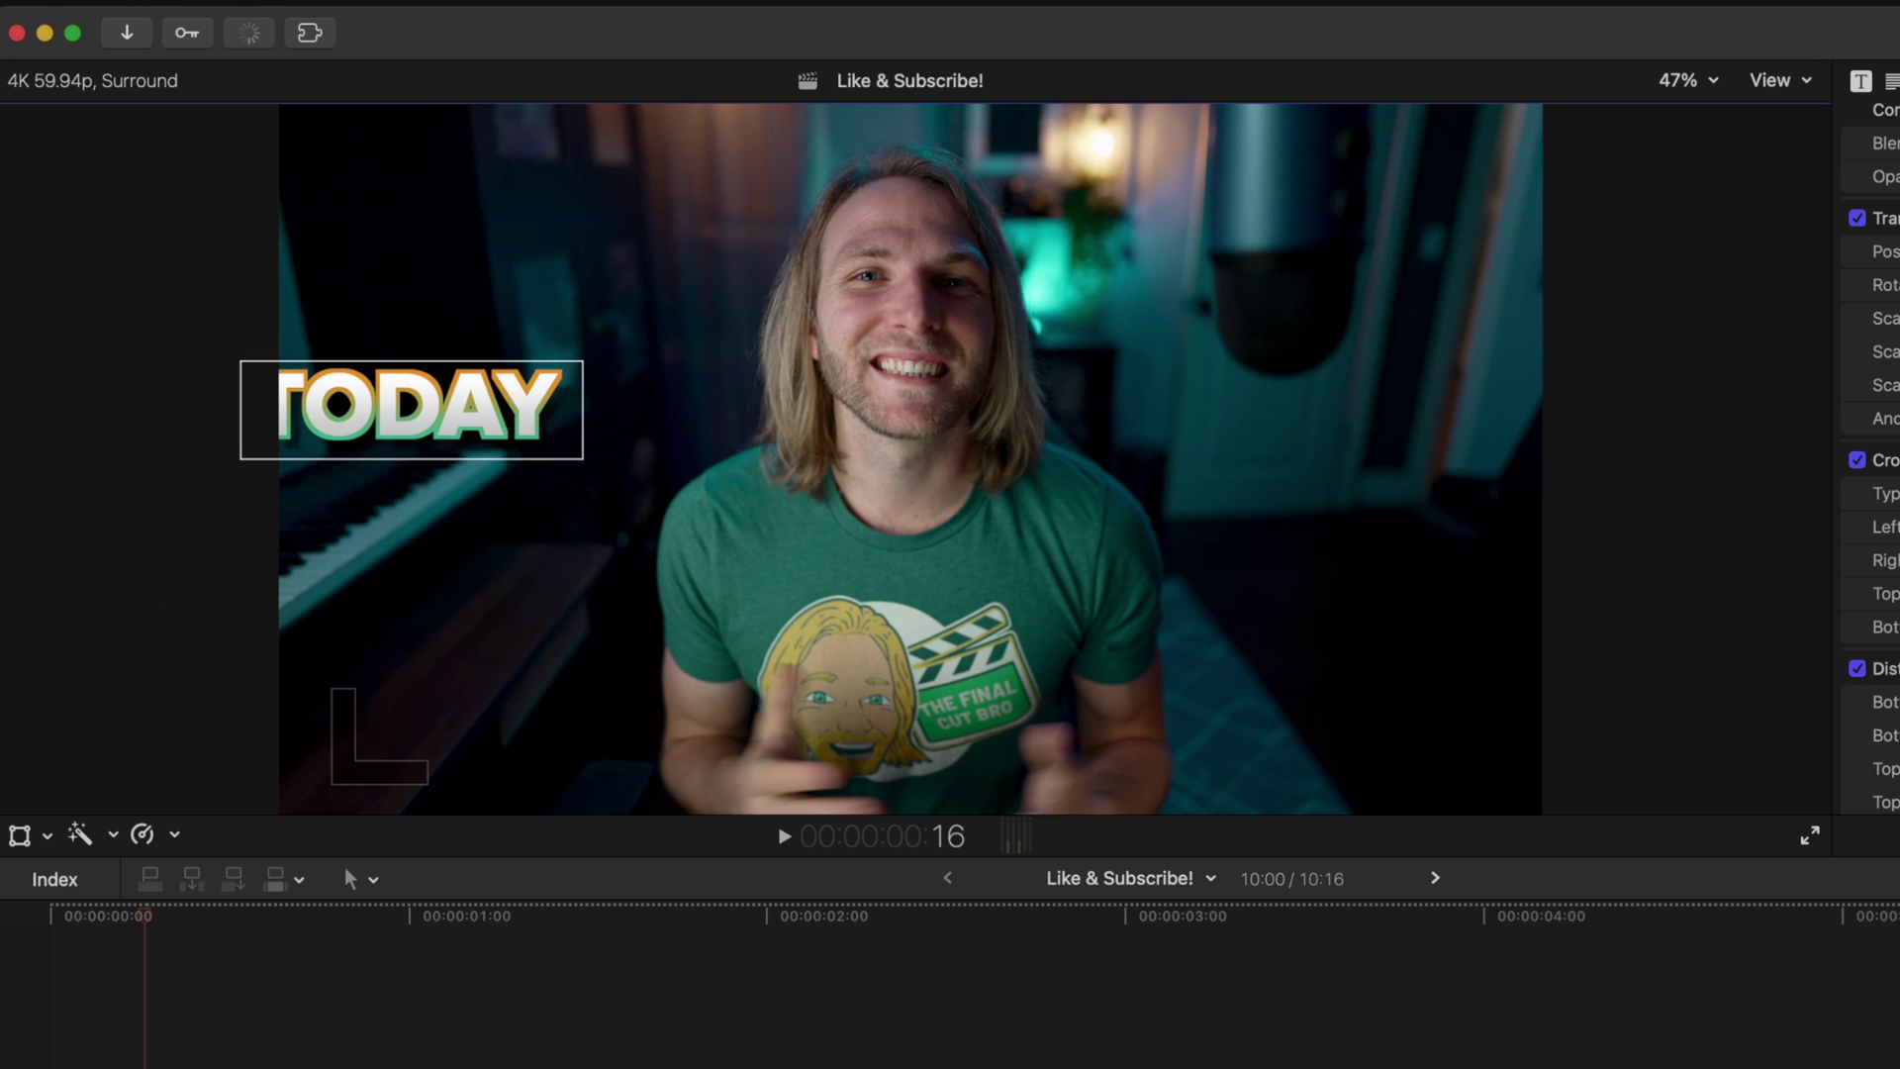
key(super+z)
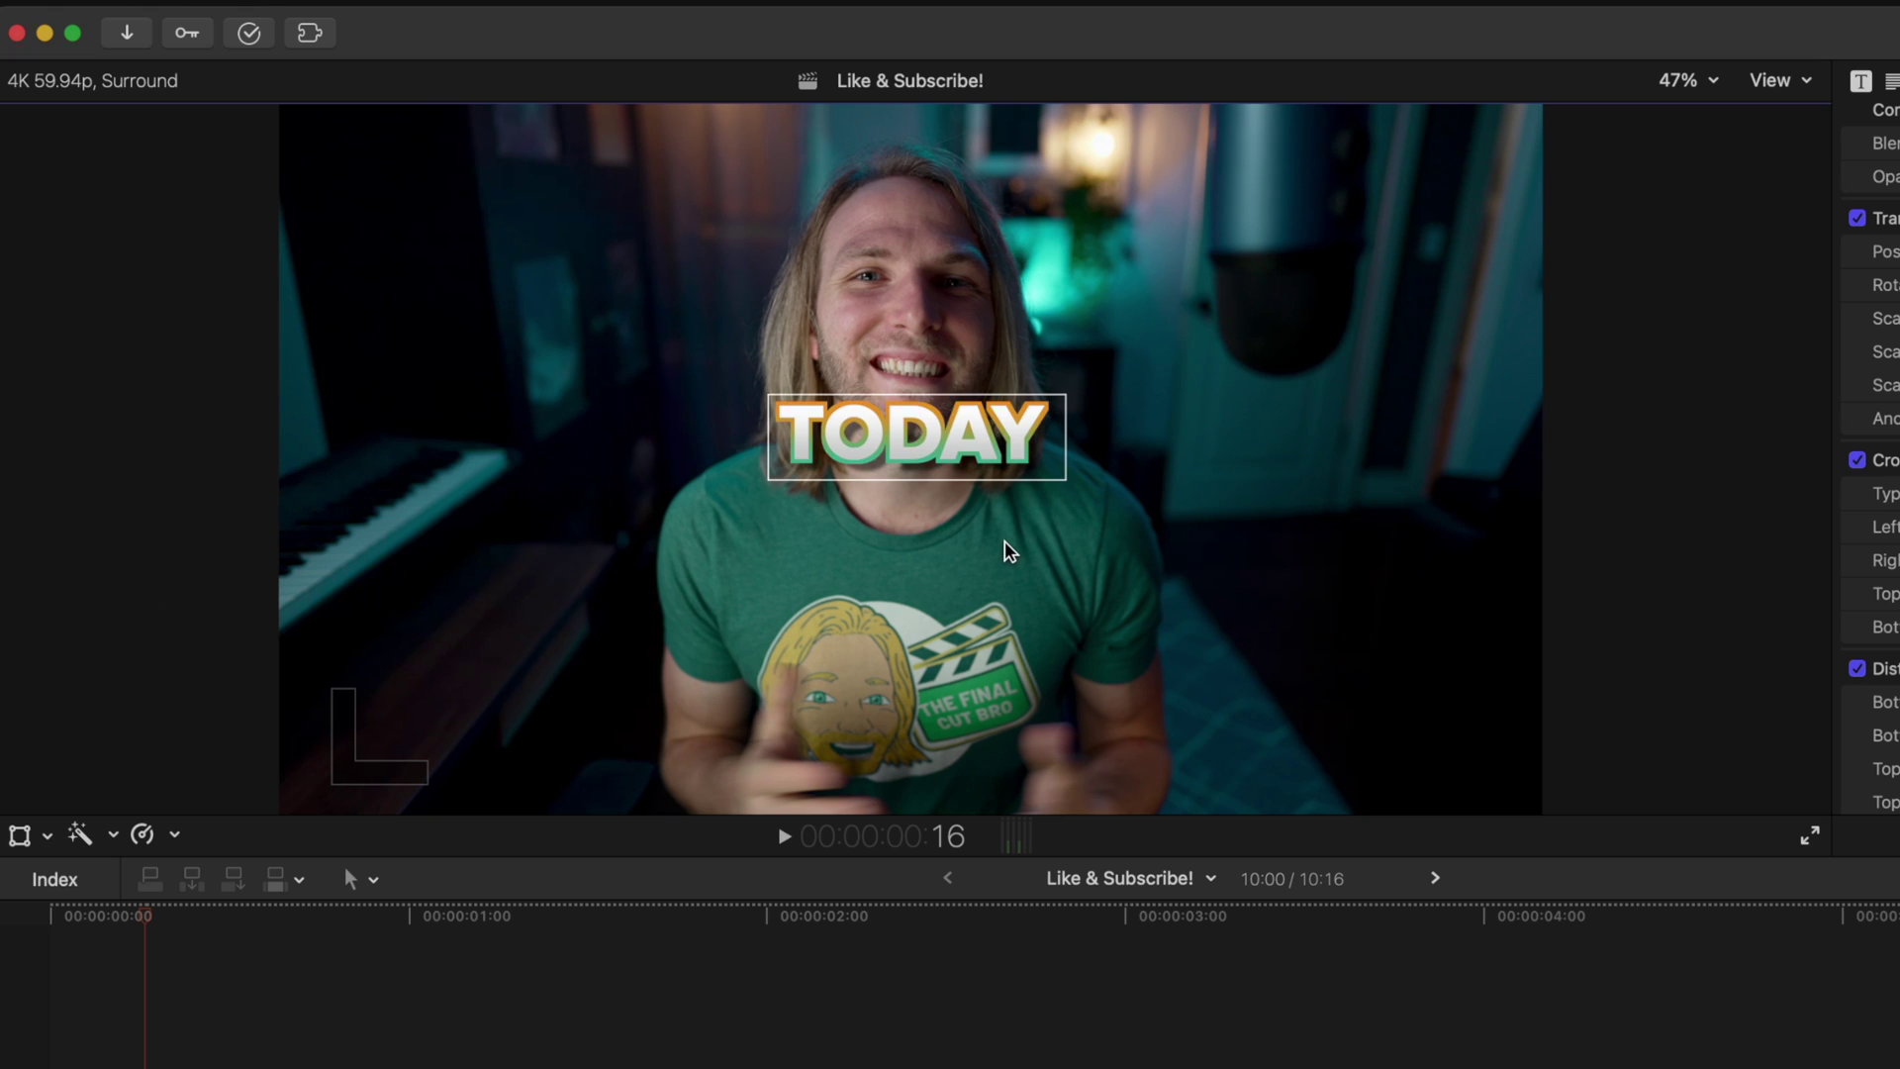
key(shift+t)
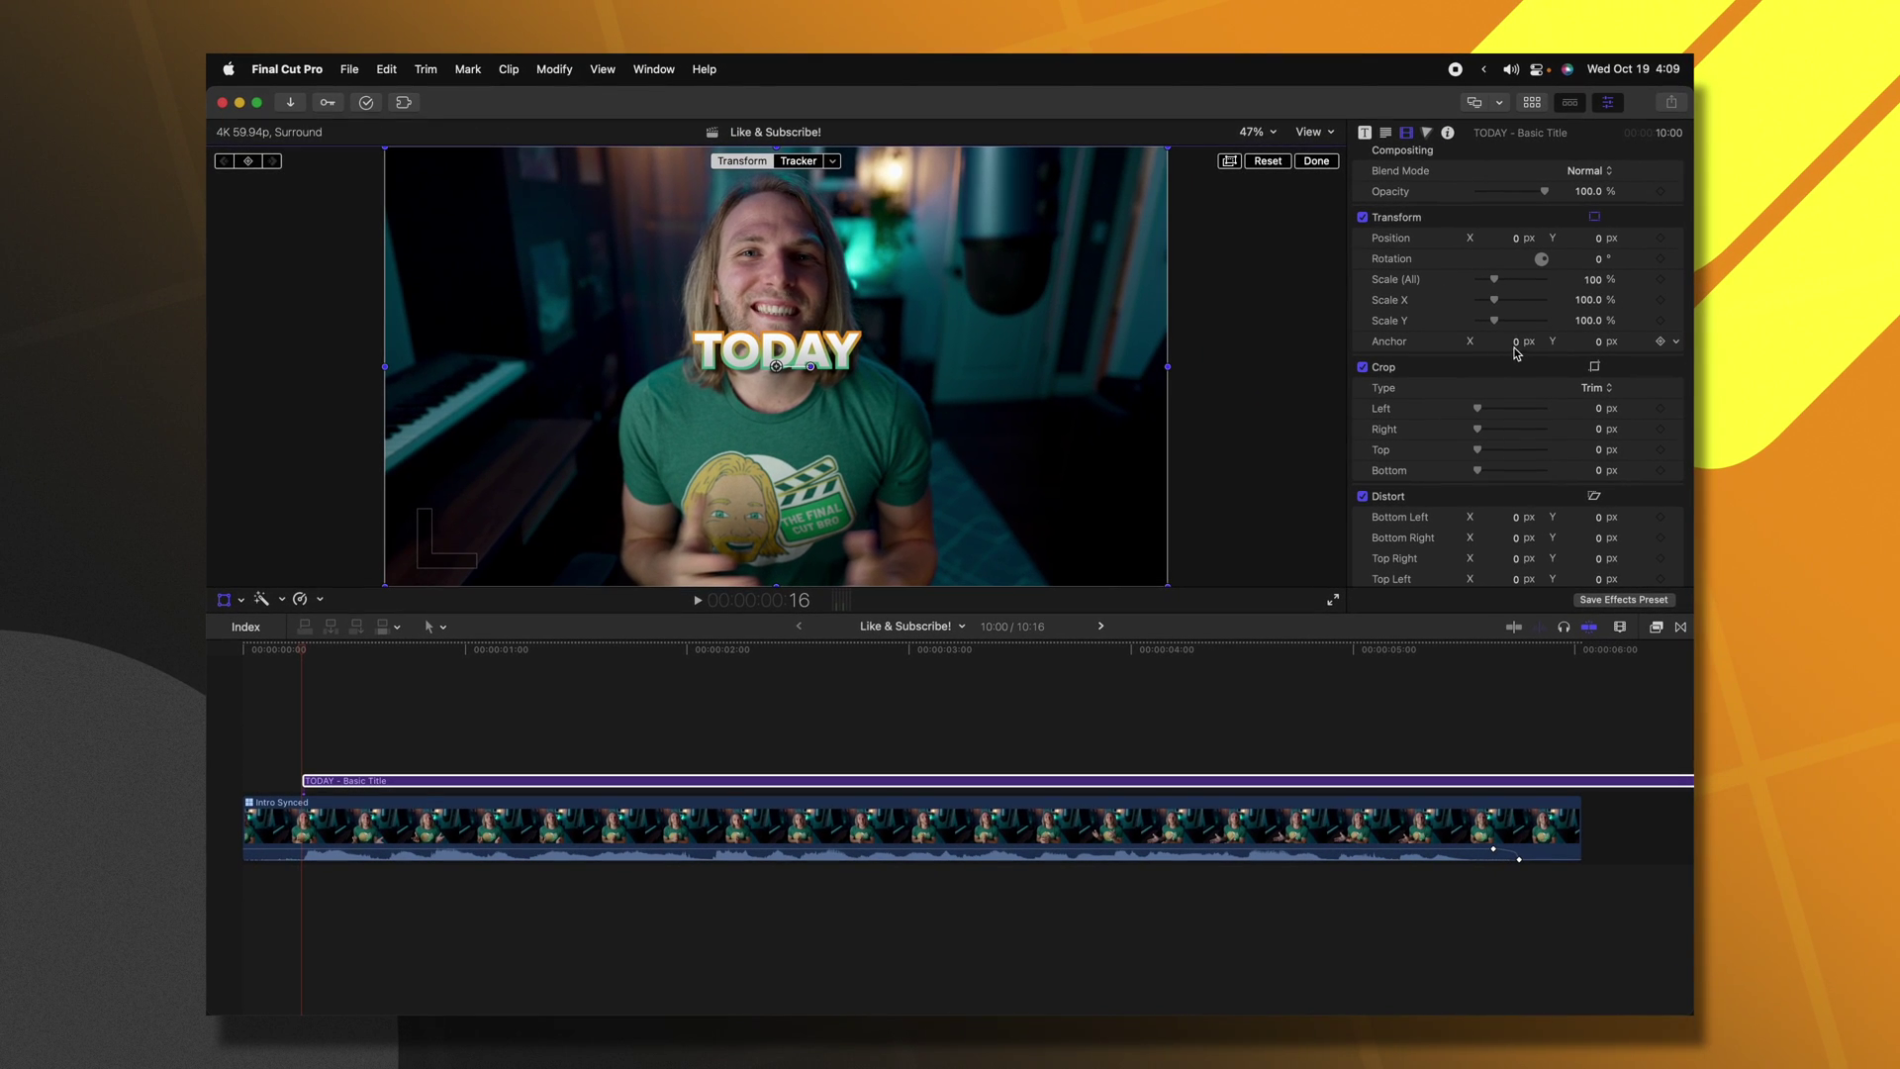
Move TODAY to the upper left beside the speaker, around X -1410, Y 385.
drag(1519, 344, 1467, 357)
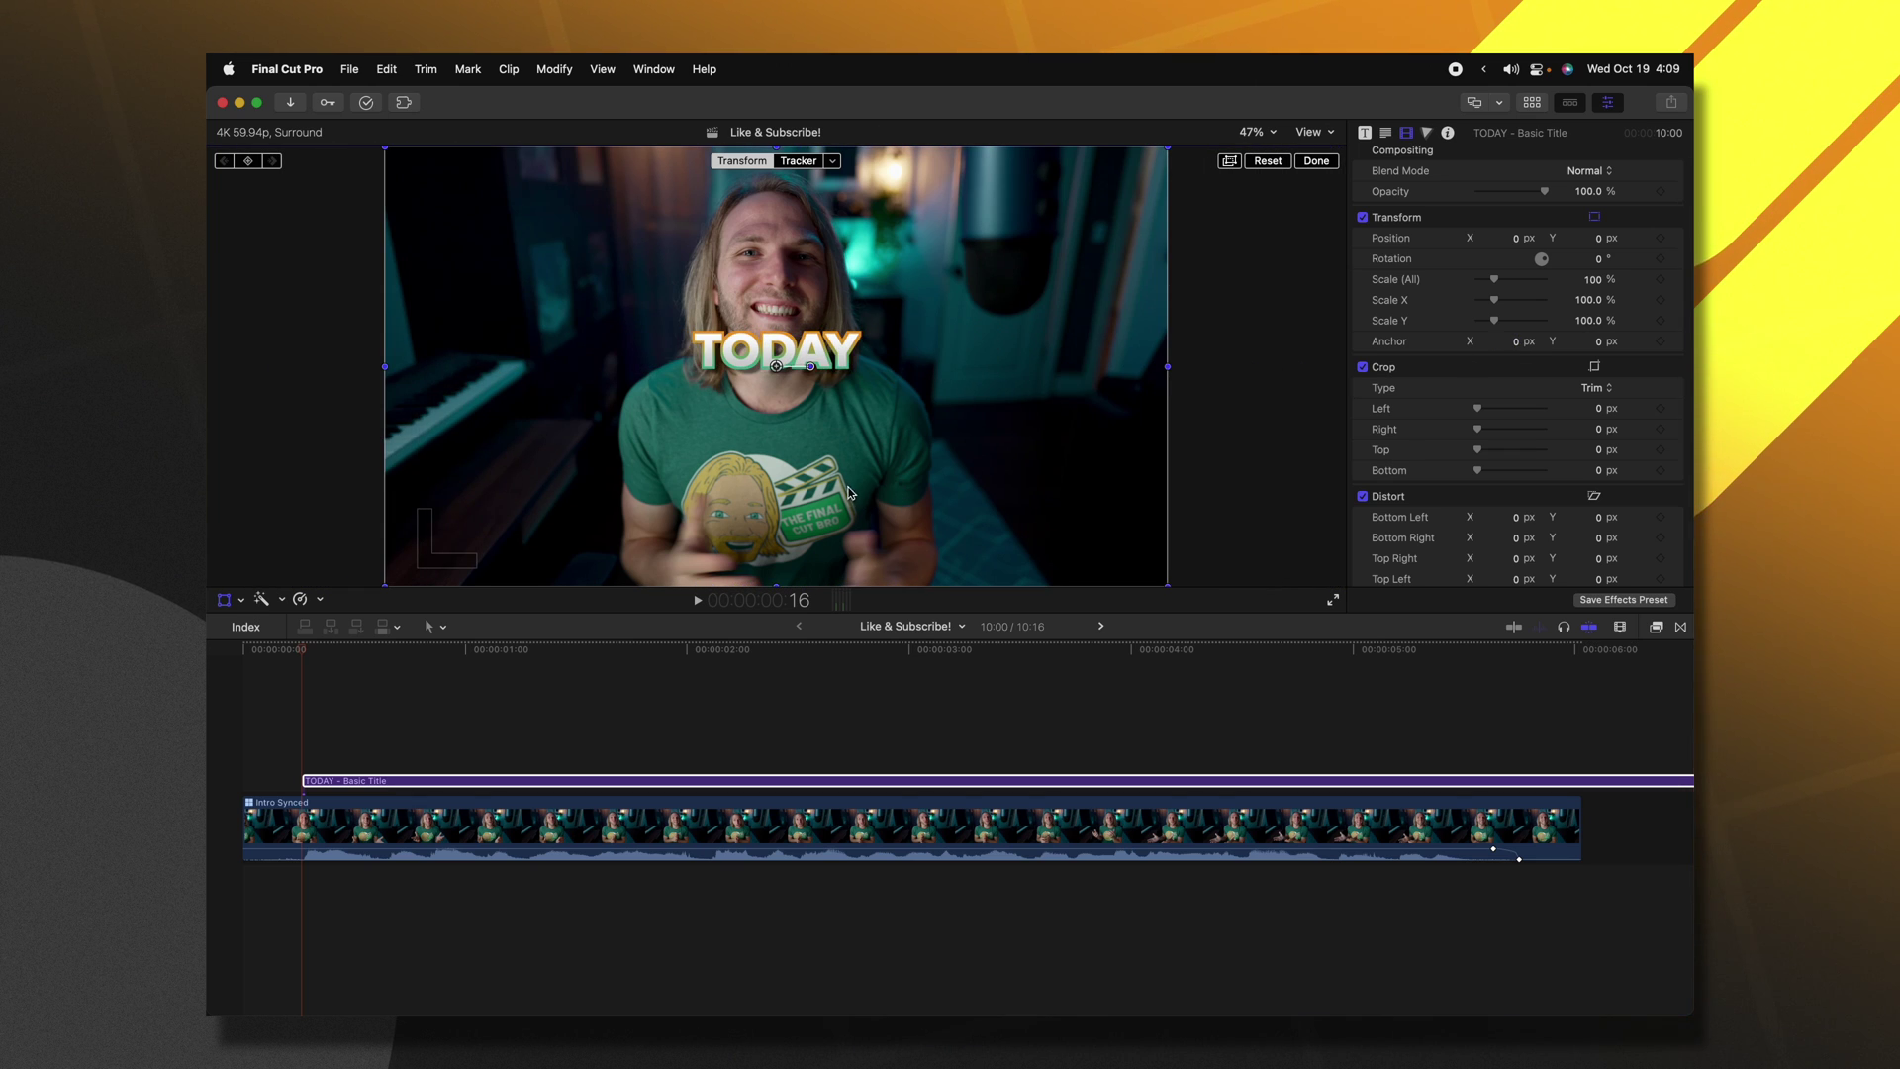
key(Escape)
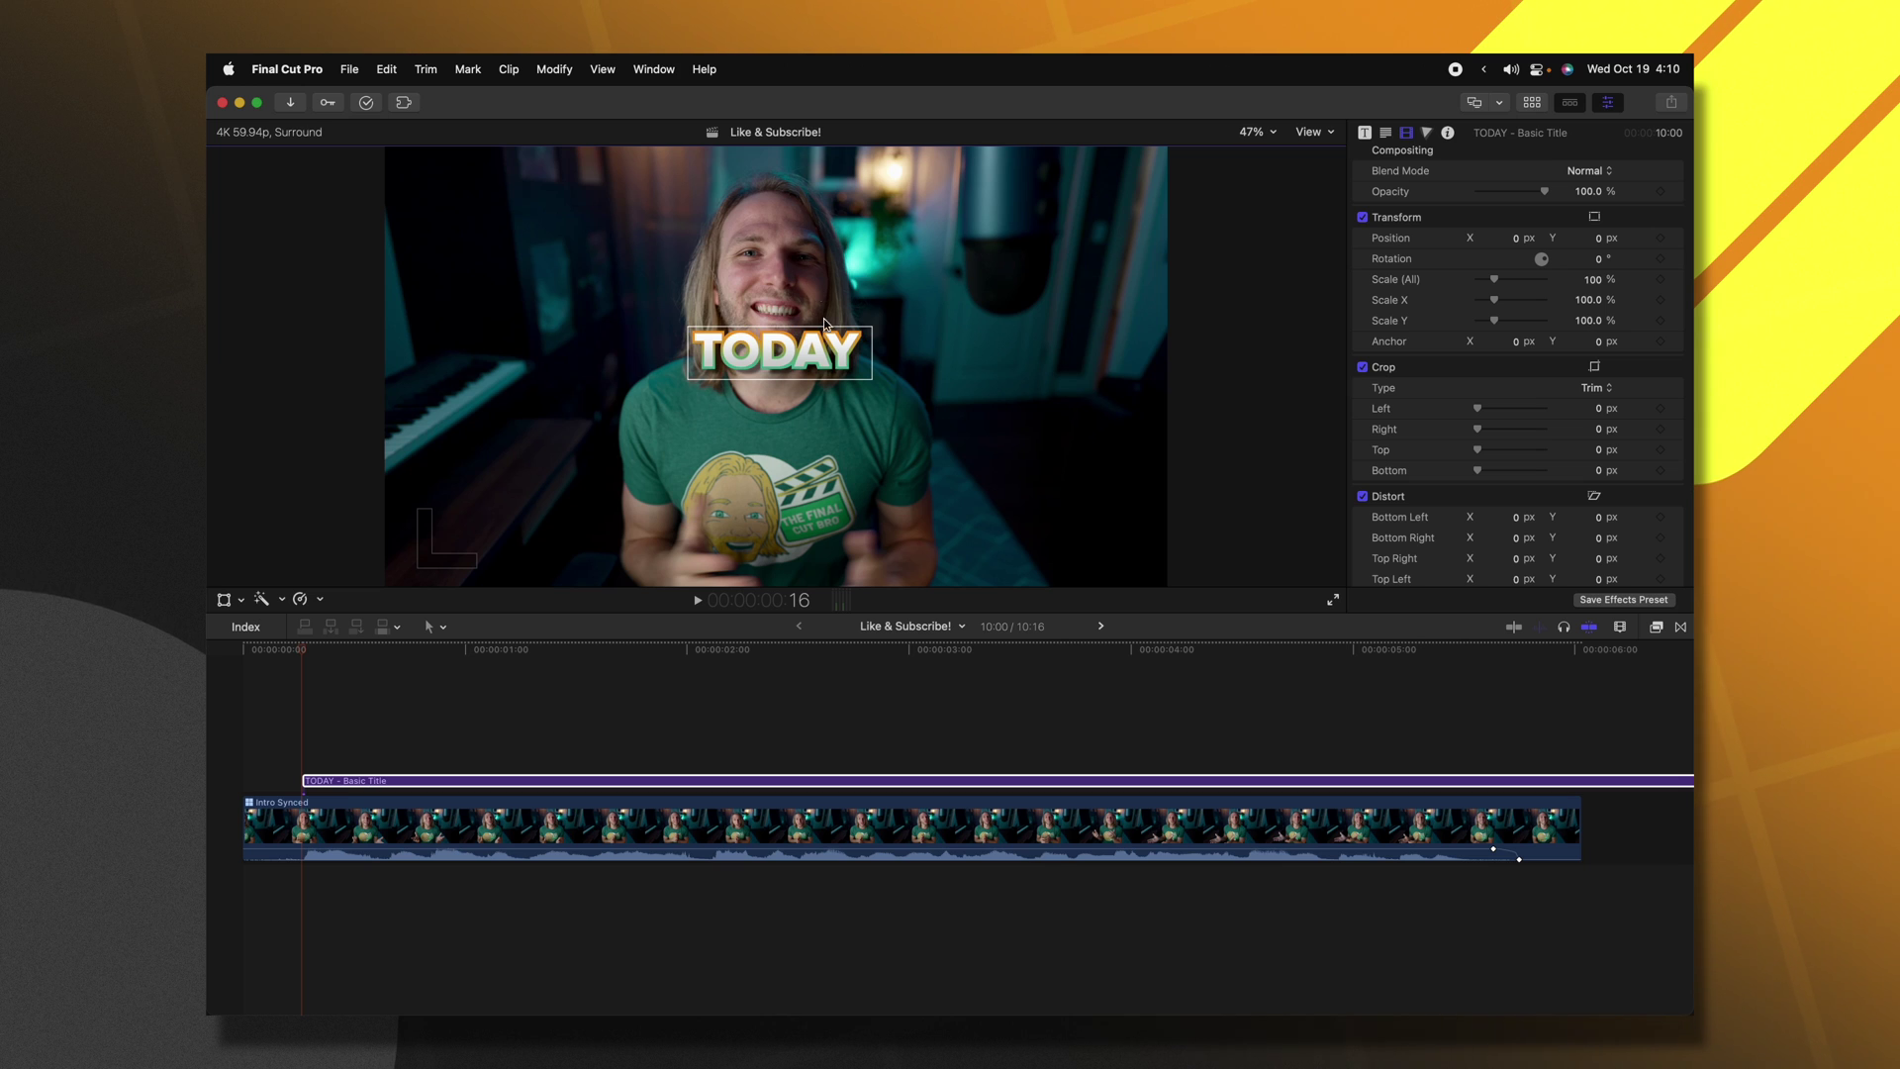
drag(827, 358, 824, 372)
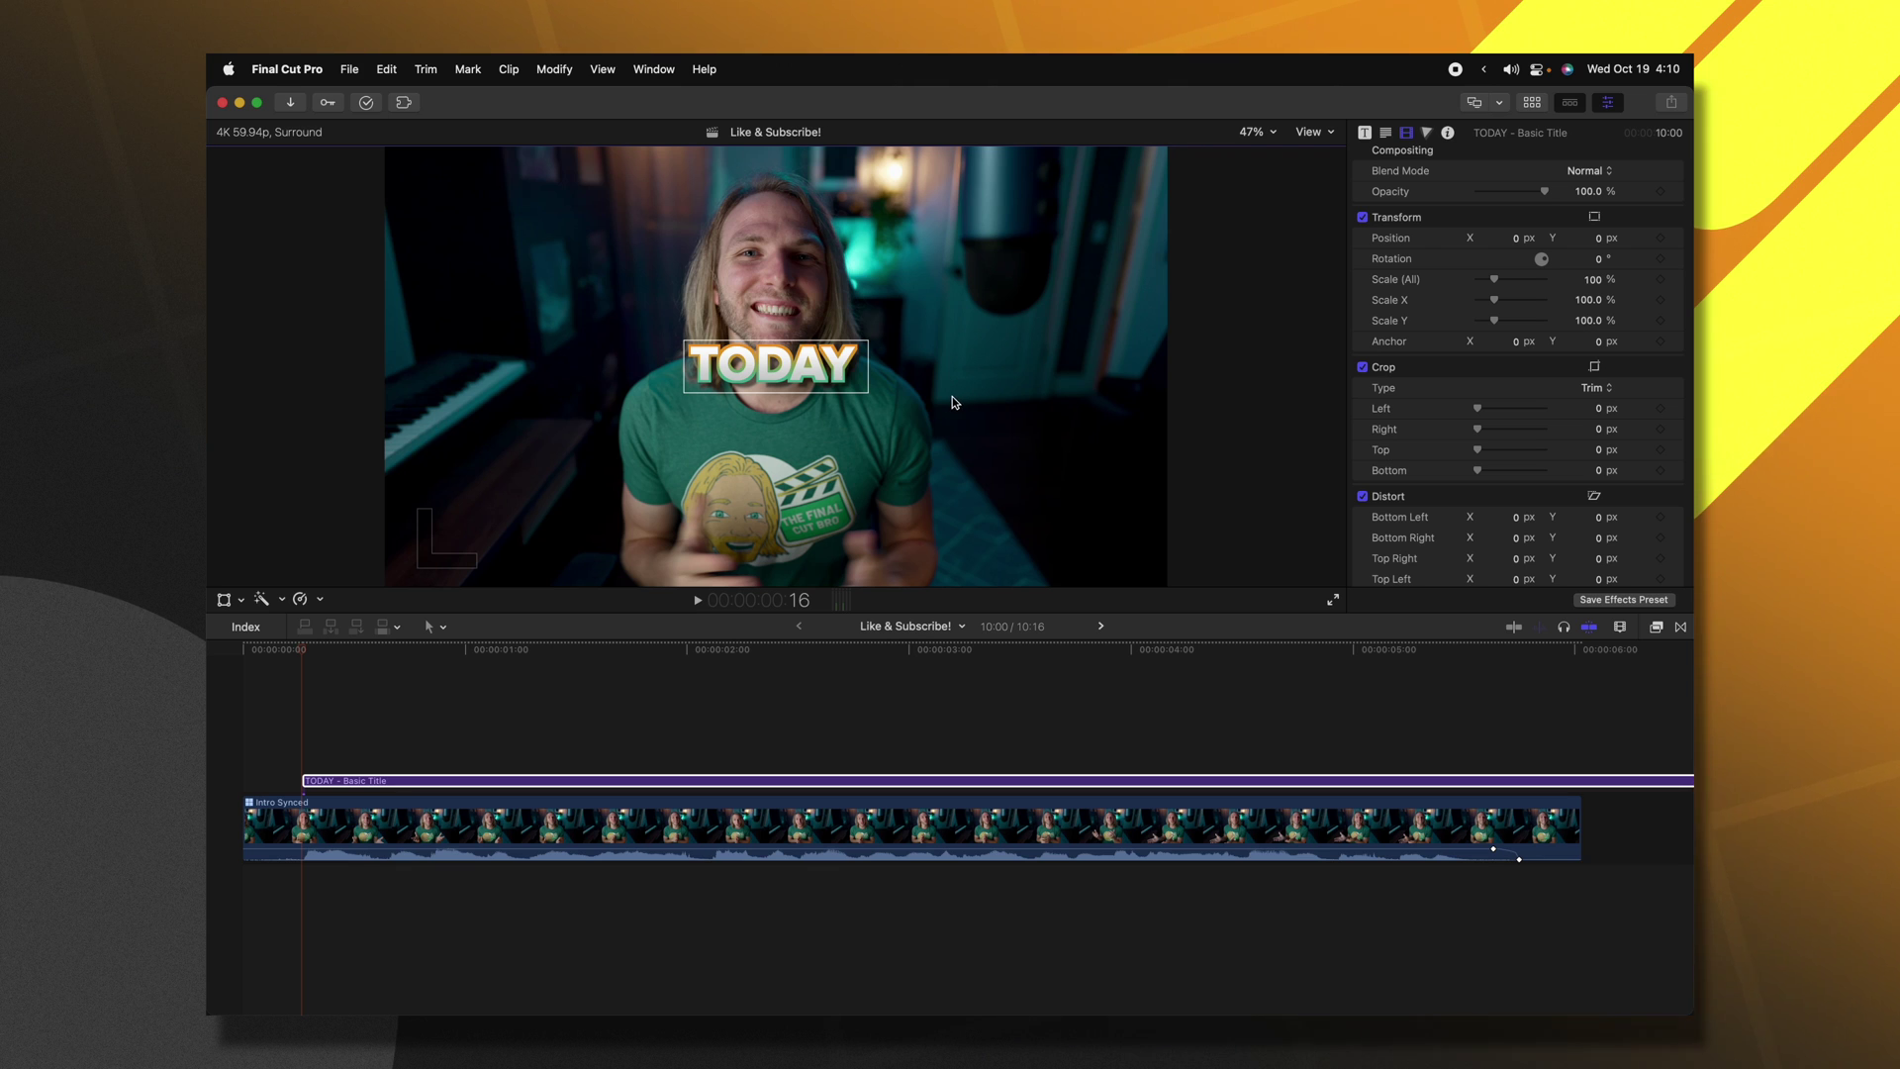
key(shift+t)
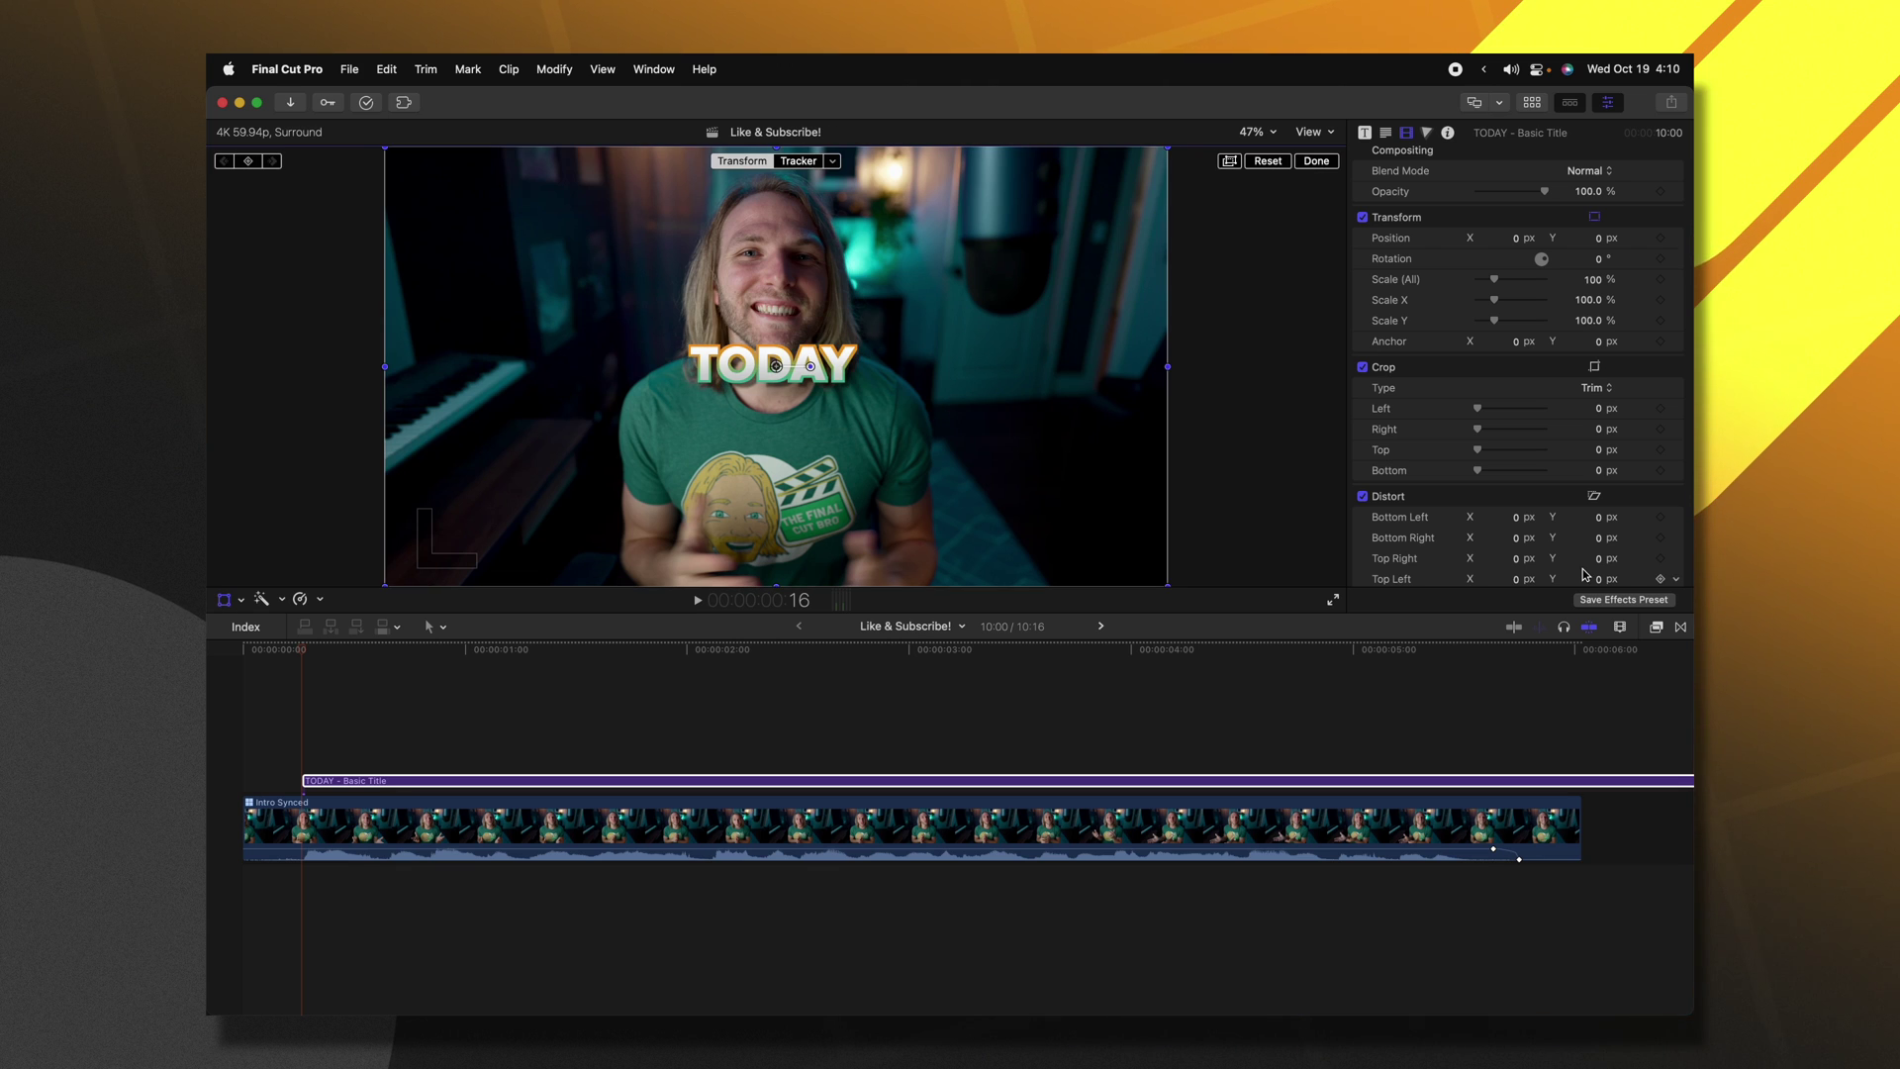
drag(1089, 503, 910, 481)
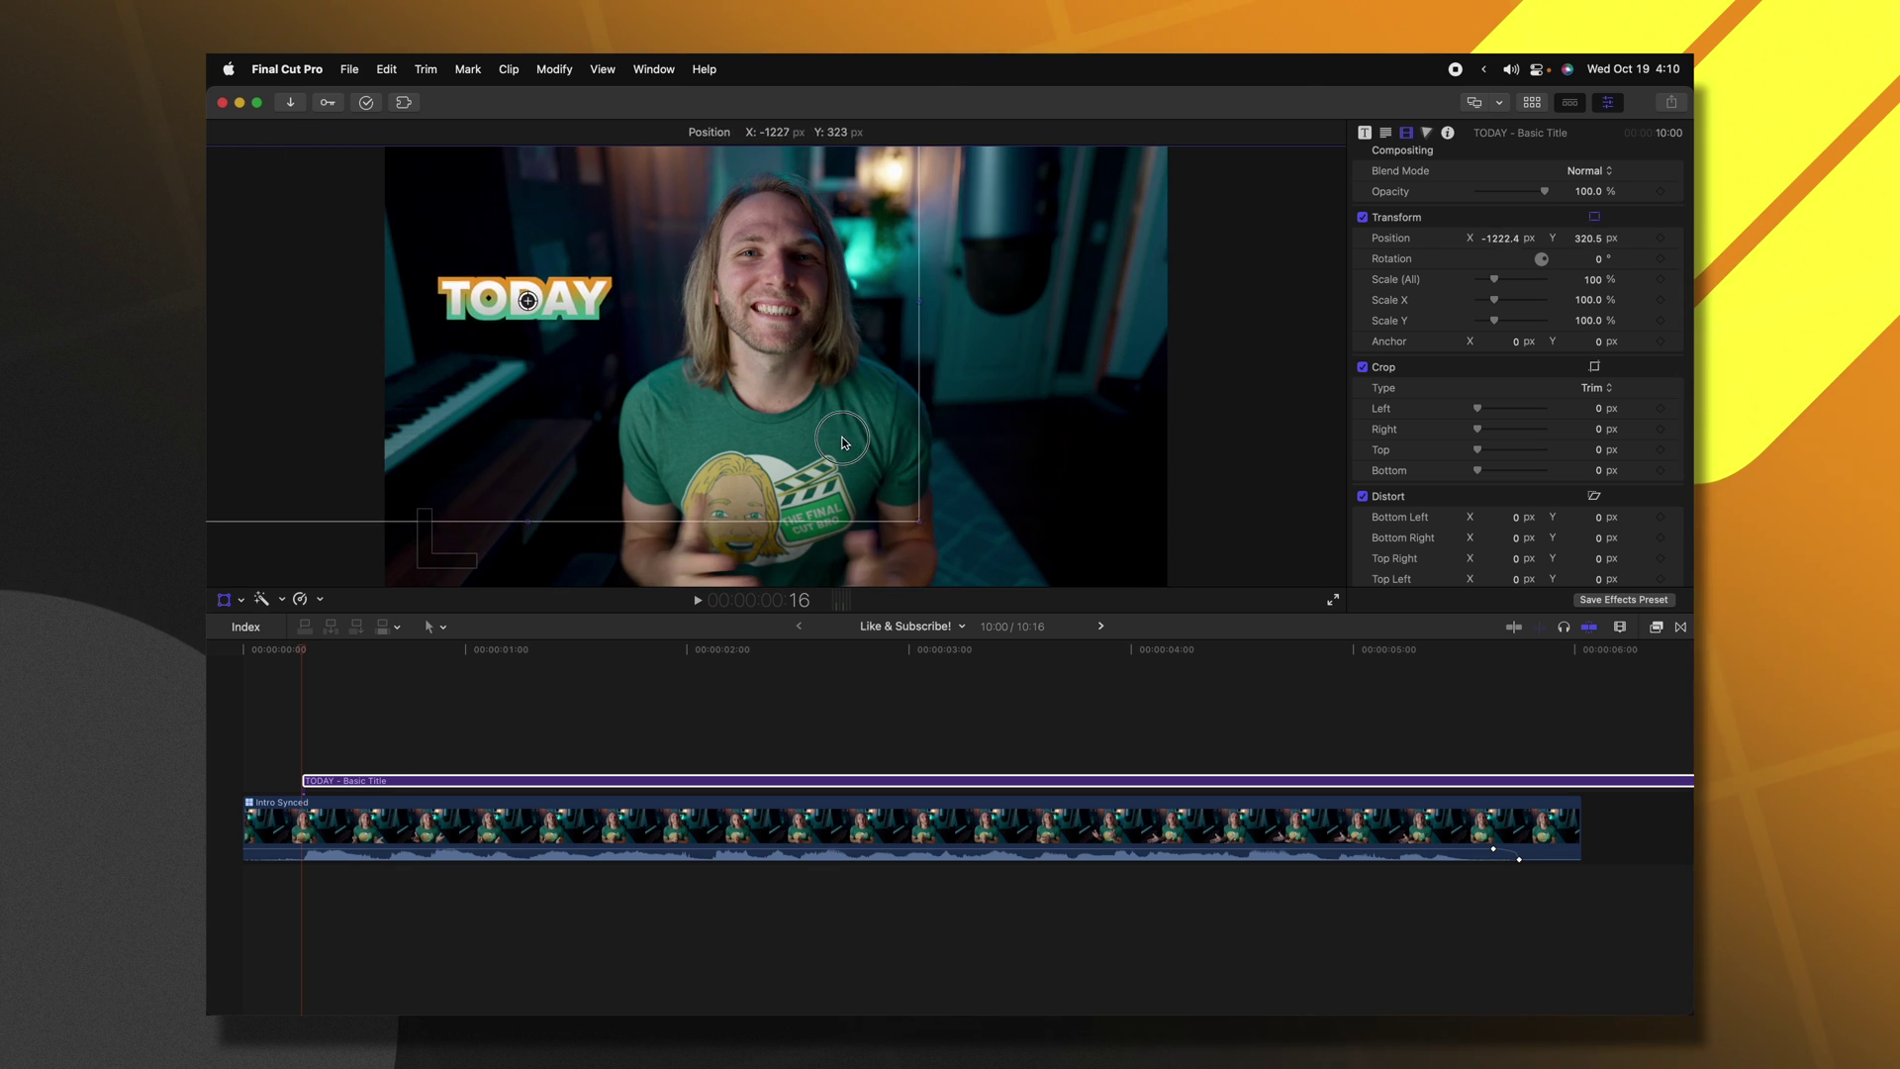
drag(844, 443, 808, 429)
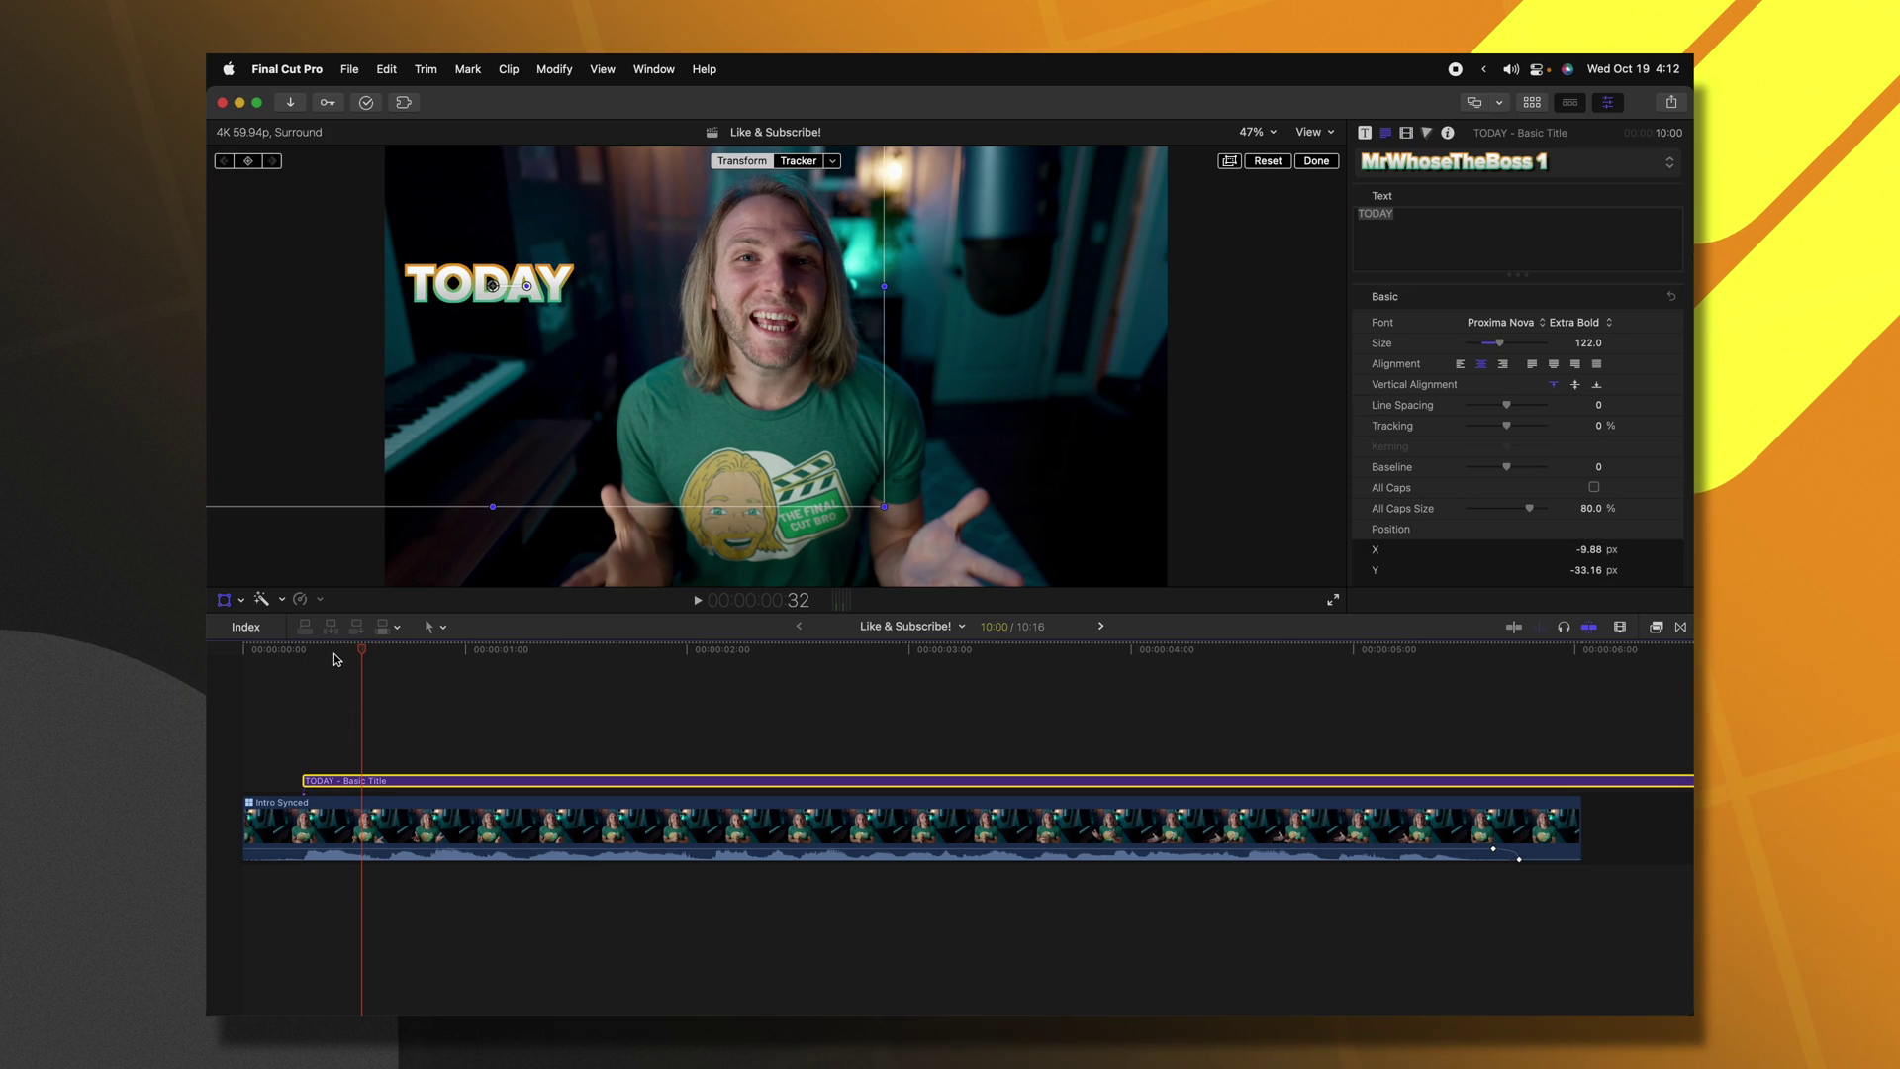
click(302, 650)
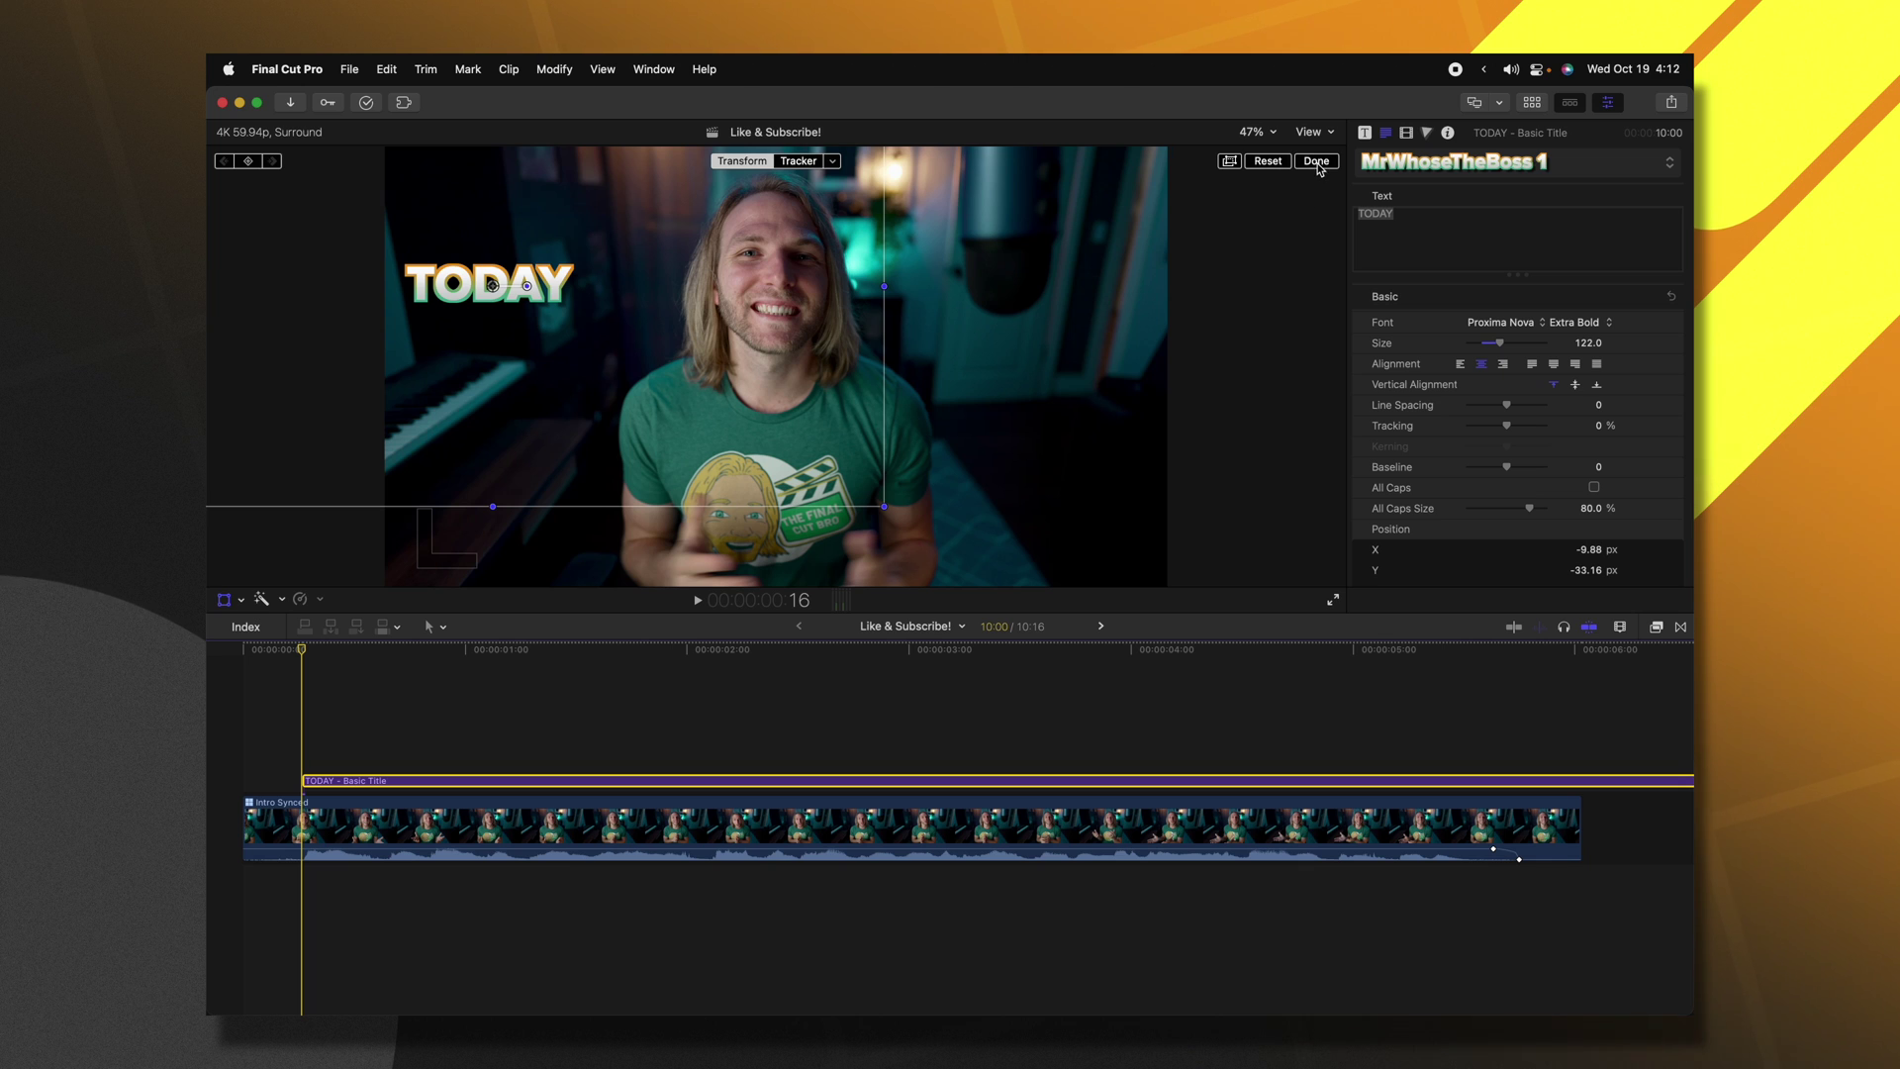
Duplicate TODAY as an IN title placed to its right, then preview from the start.
drag(323, 782, 411, 758)
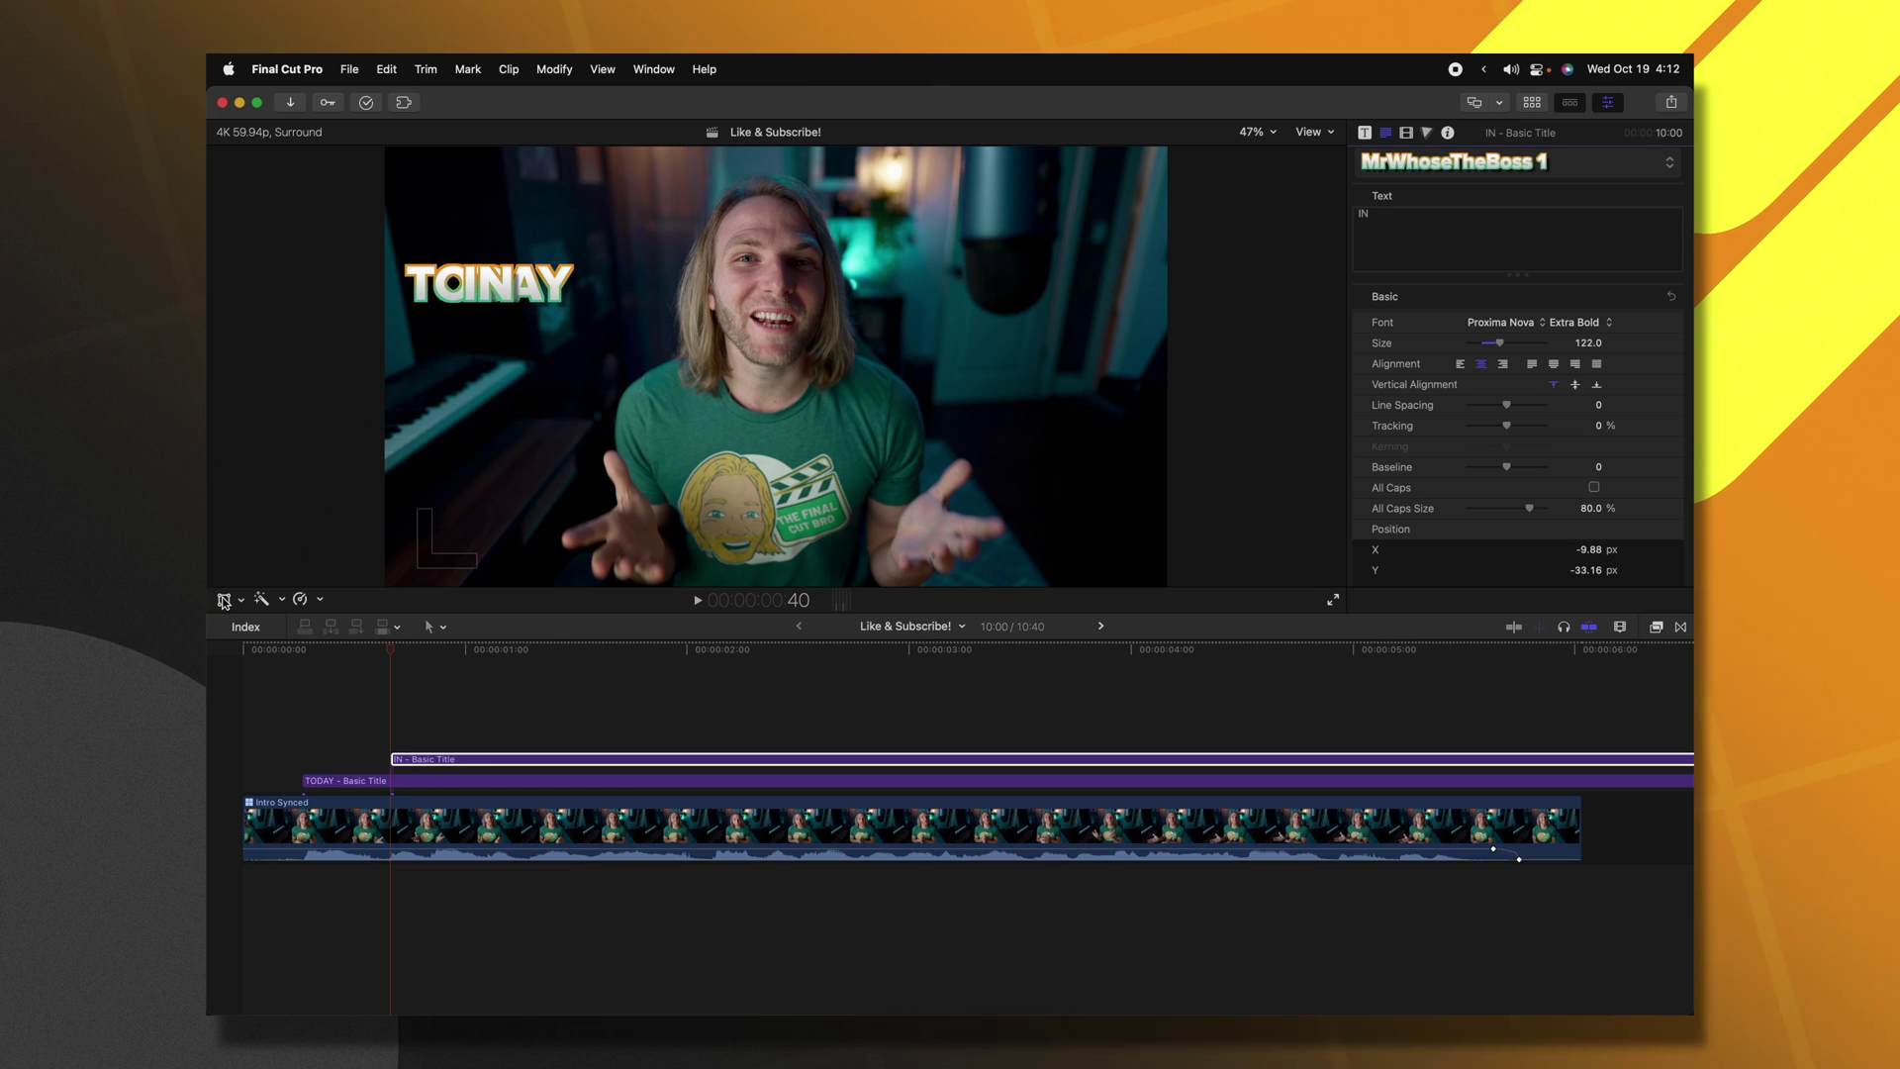
click(224, 601)
drag(450, 285, 613, 285)
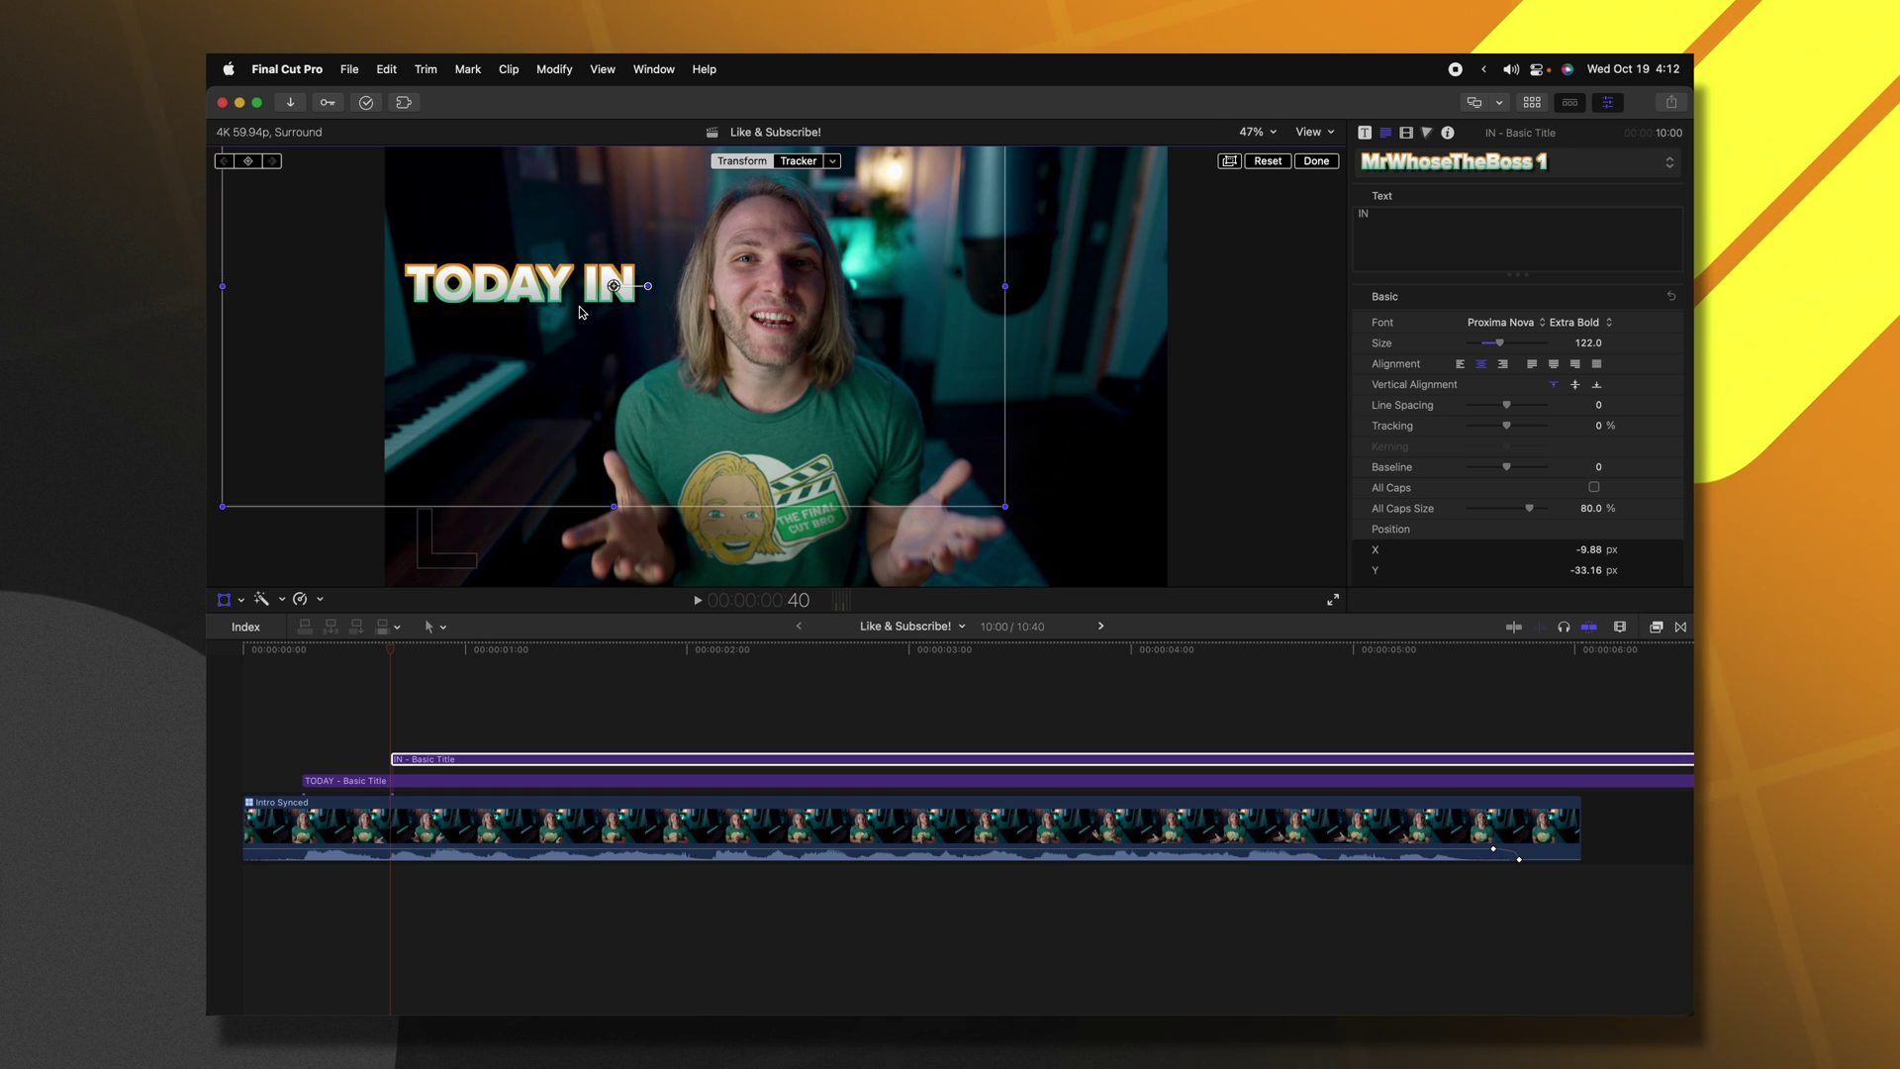
key(Return)
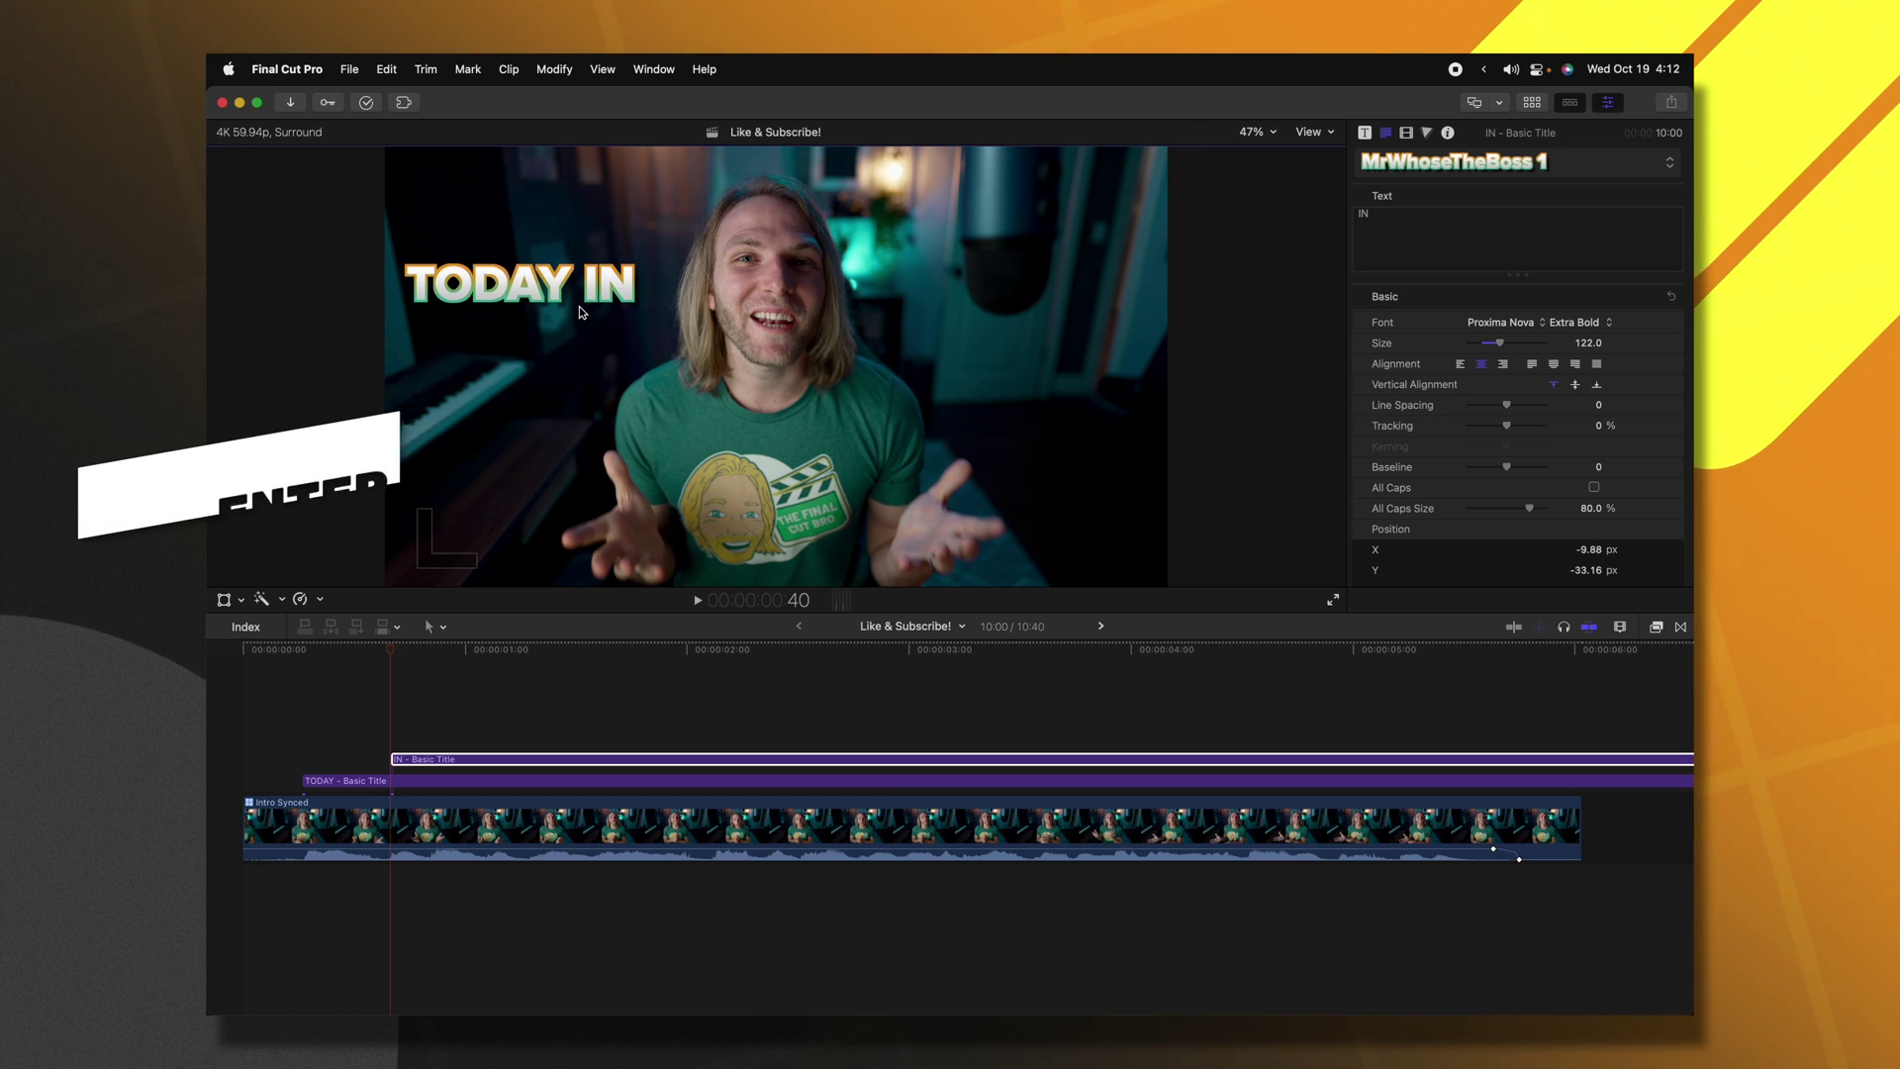
click(242, 650)
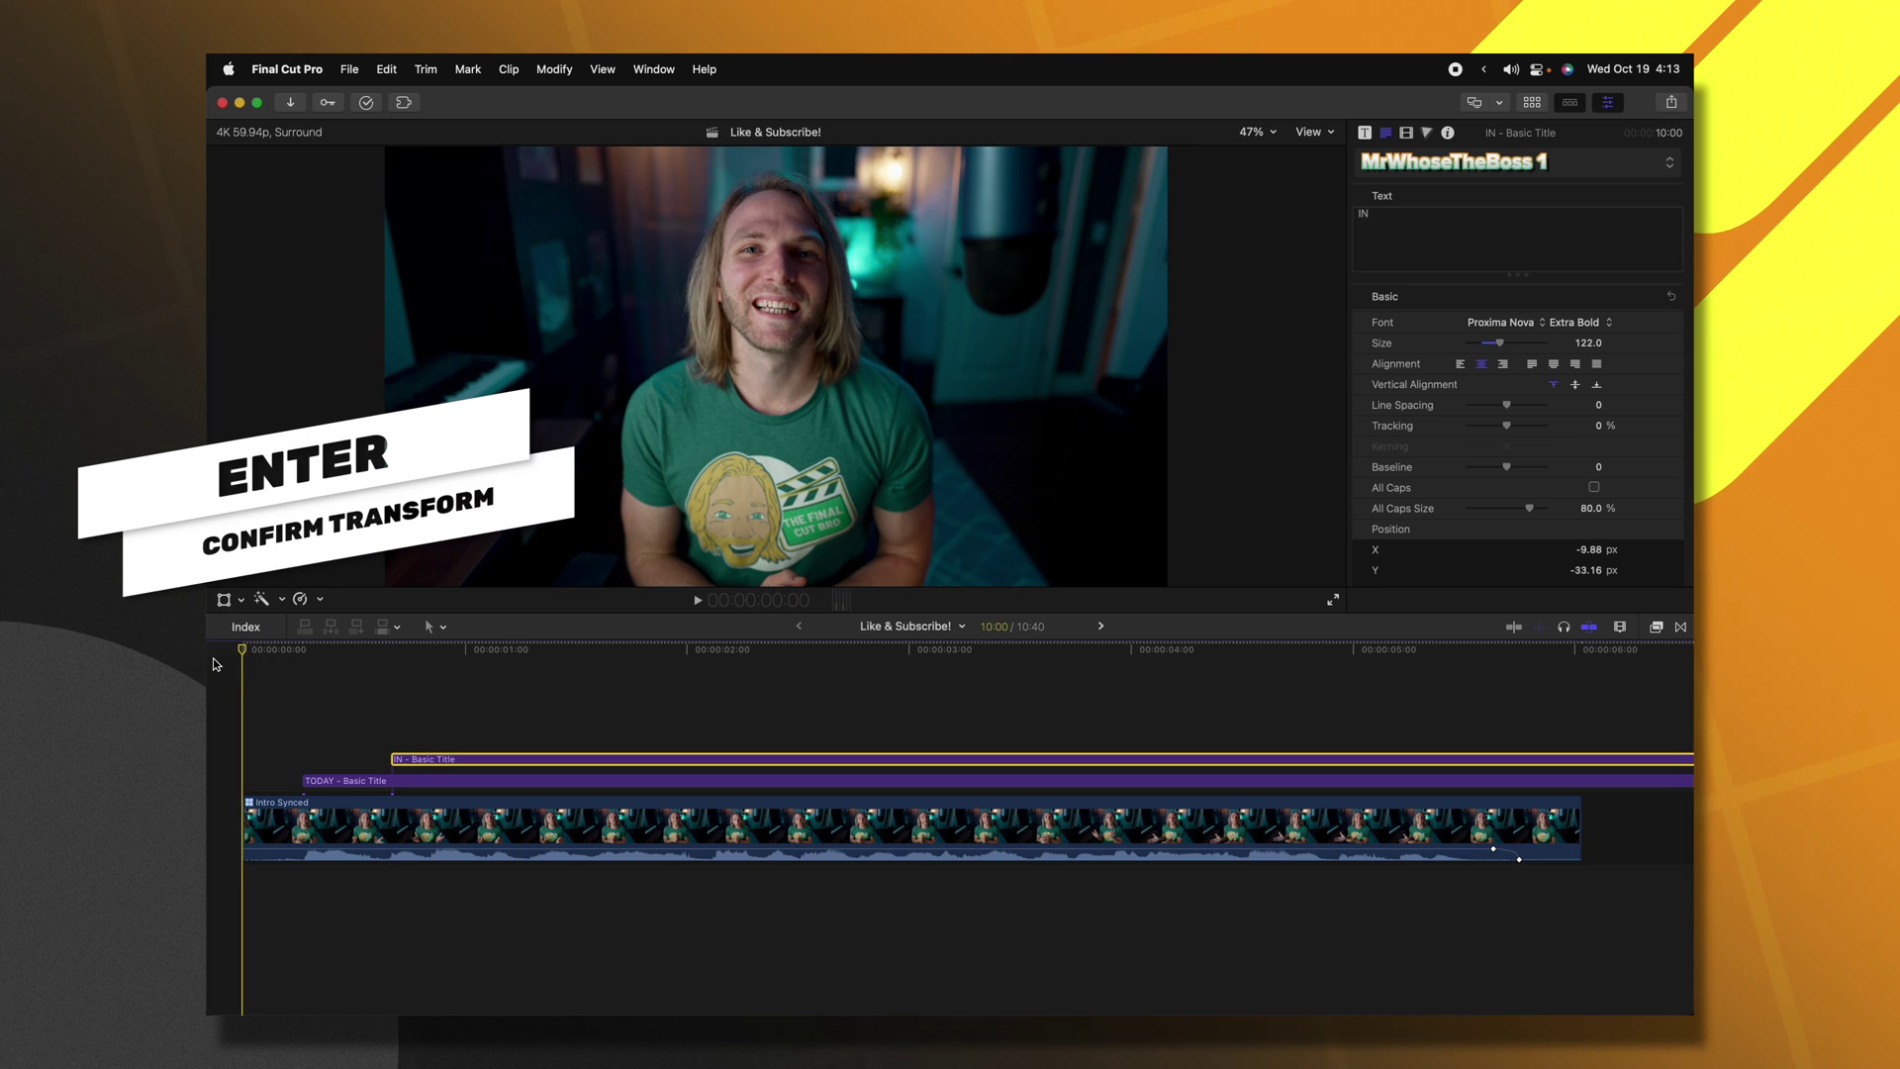
key(space)
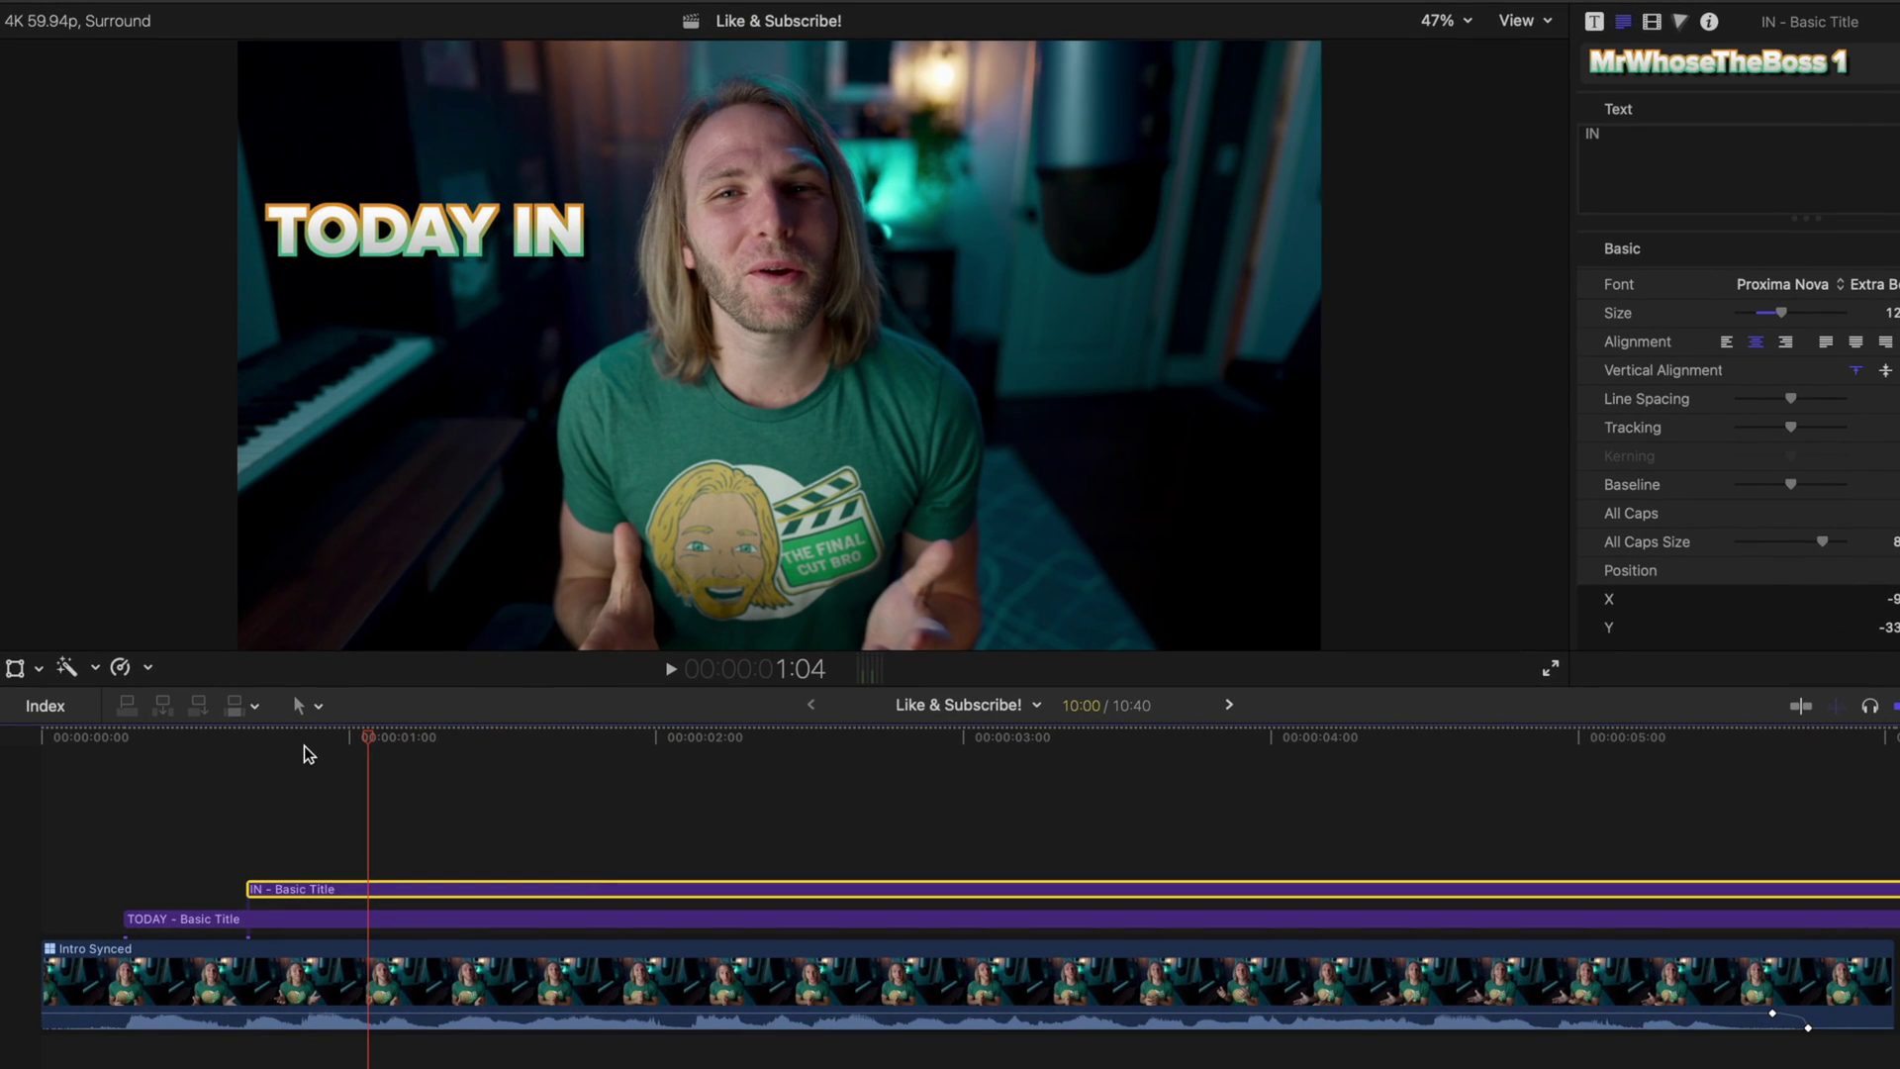
Replay the IN entrance and park the playhead where the next word starts.
click(141, 746)
key(space)
key(space)
click(313, 747)
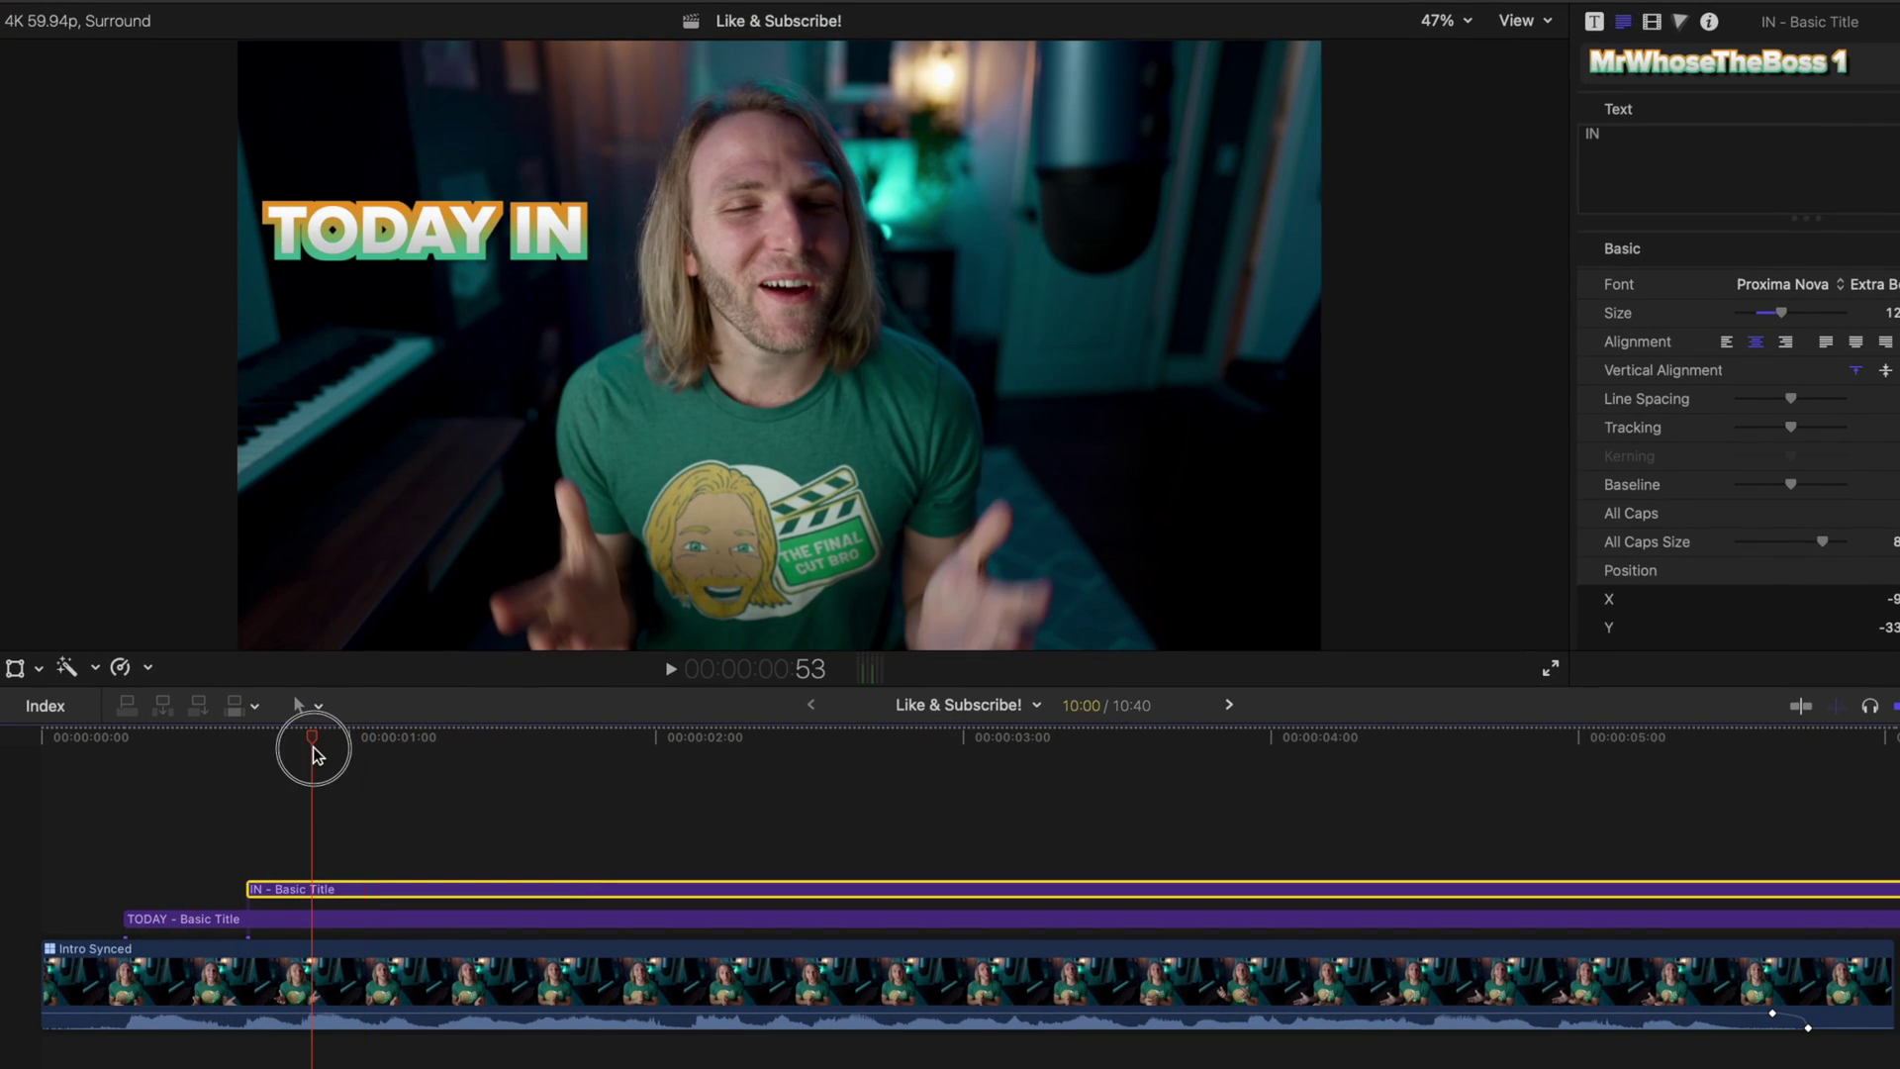
key(shift+t)
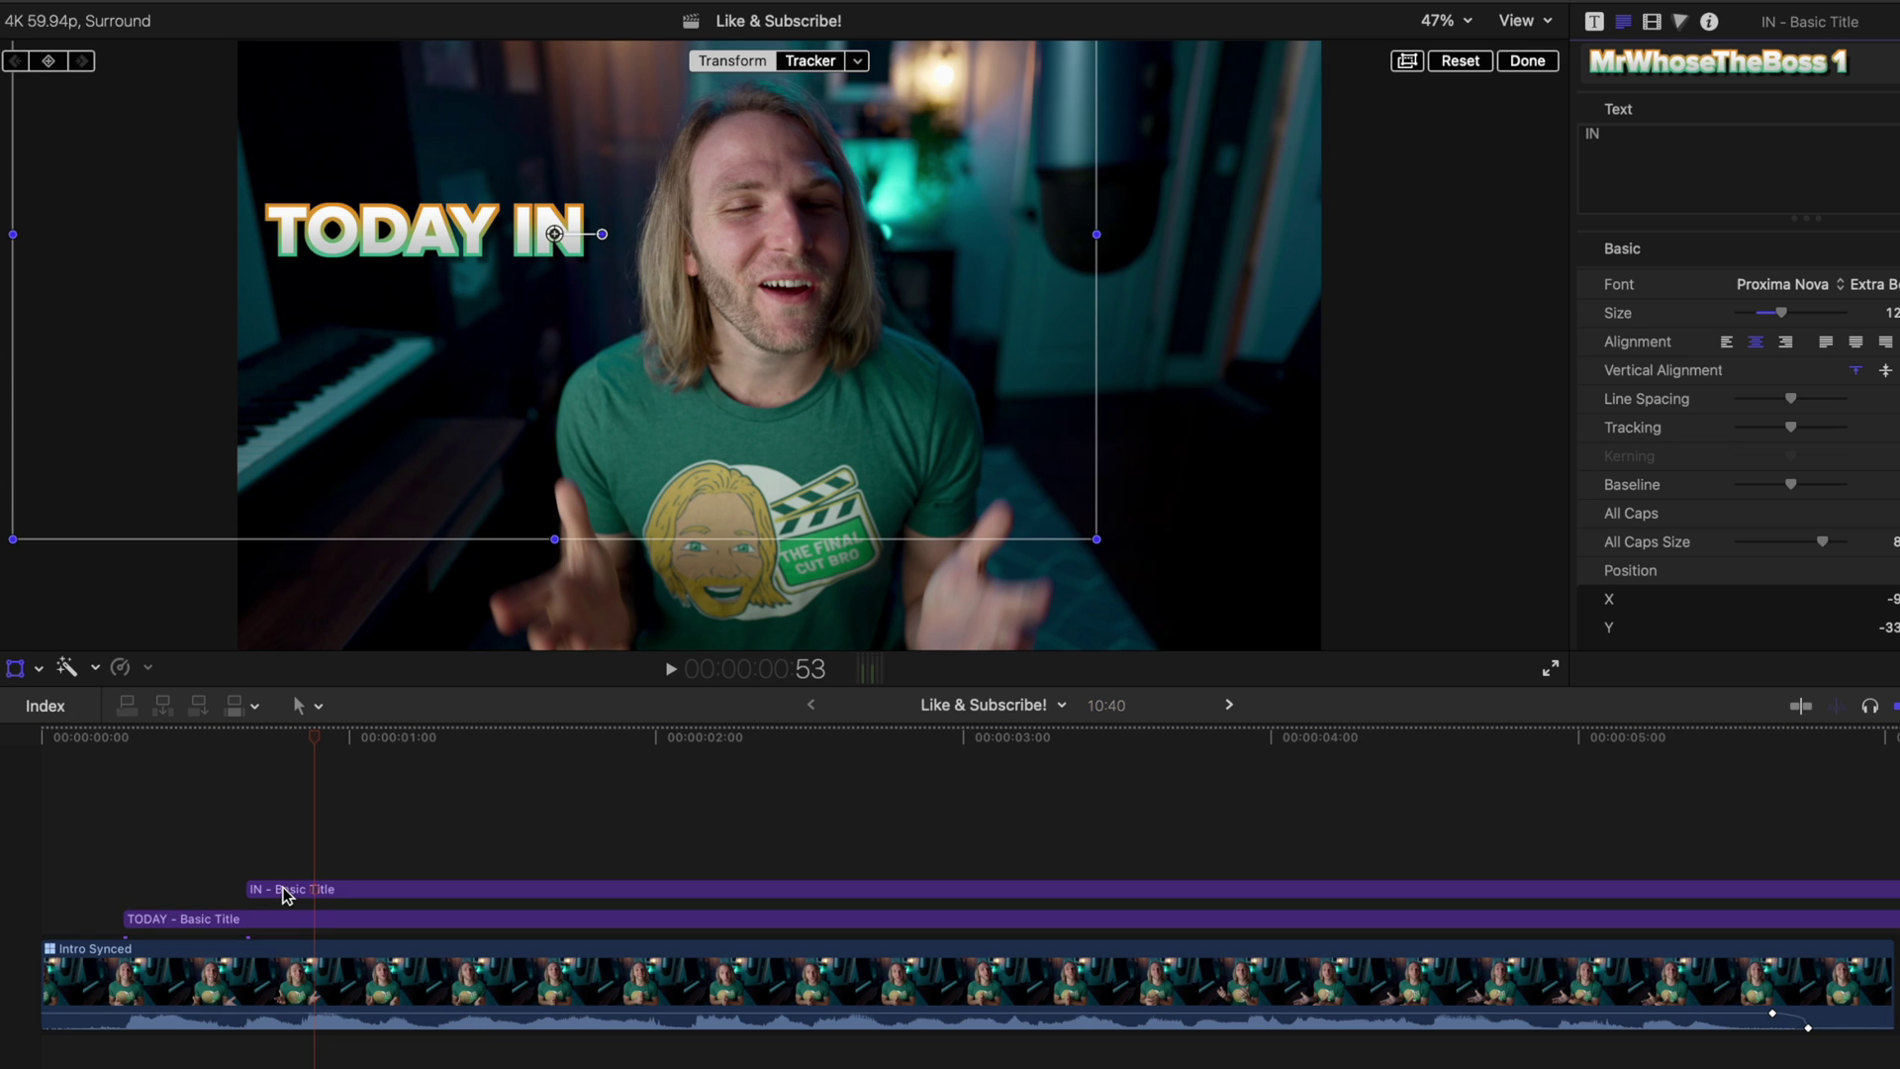
Copy IN into a FINAL title aligned under TODAY, plus another copy for CUT.
mouse_move(327, 887)
mouse_down()
mouse_move(347, 842)
mouse_move(332, 851)
mouse_up()
triple_click(1869, 183)
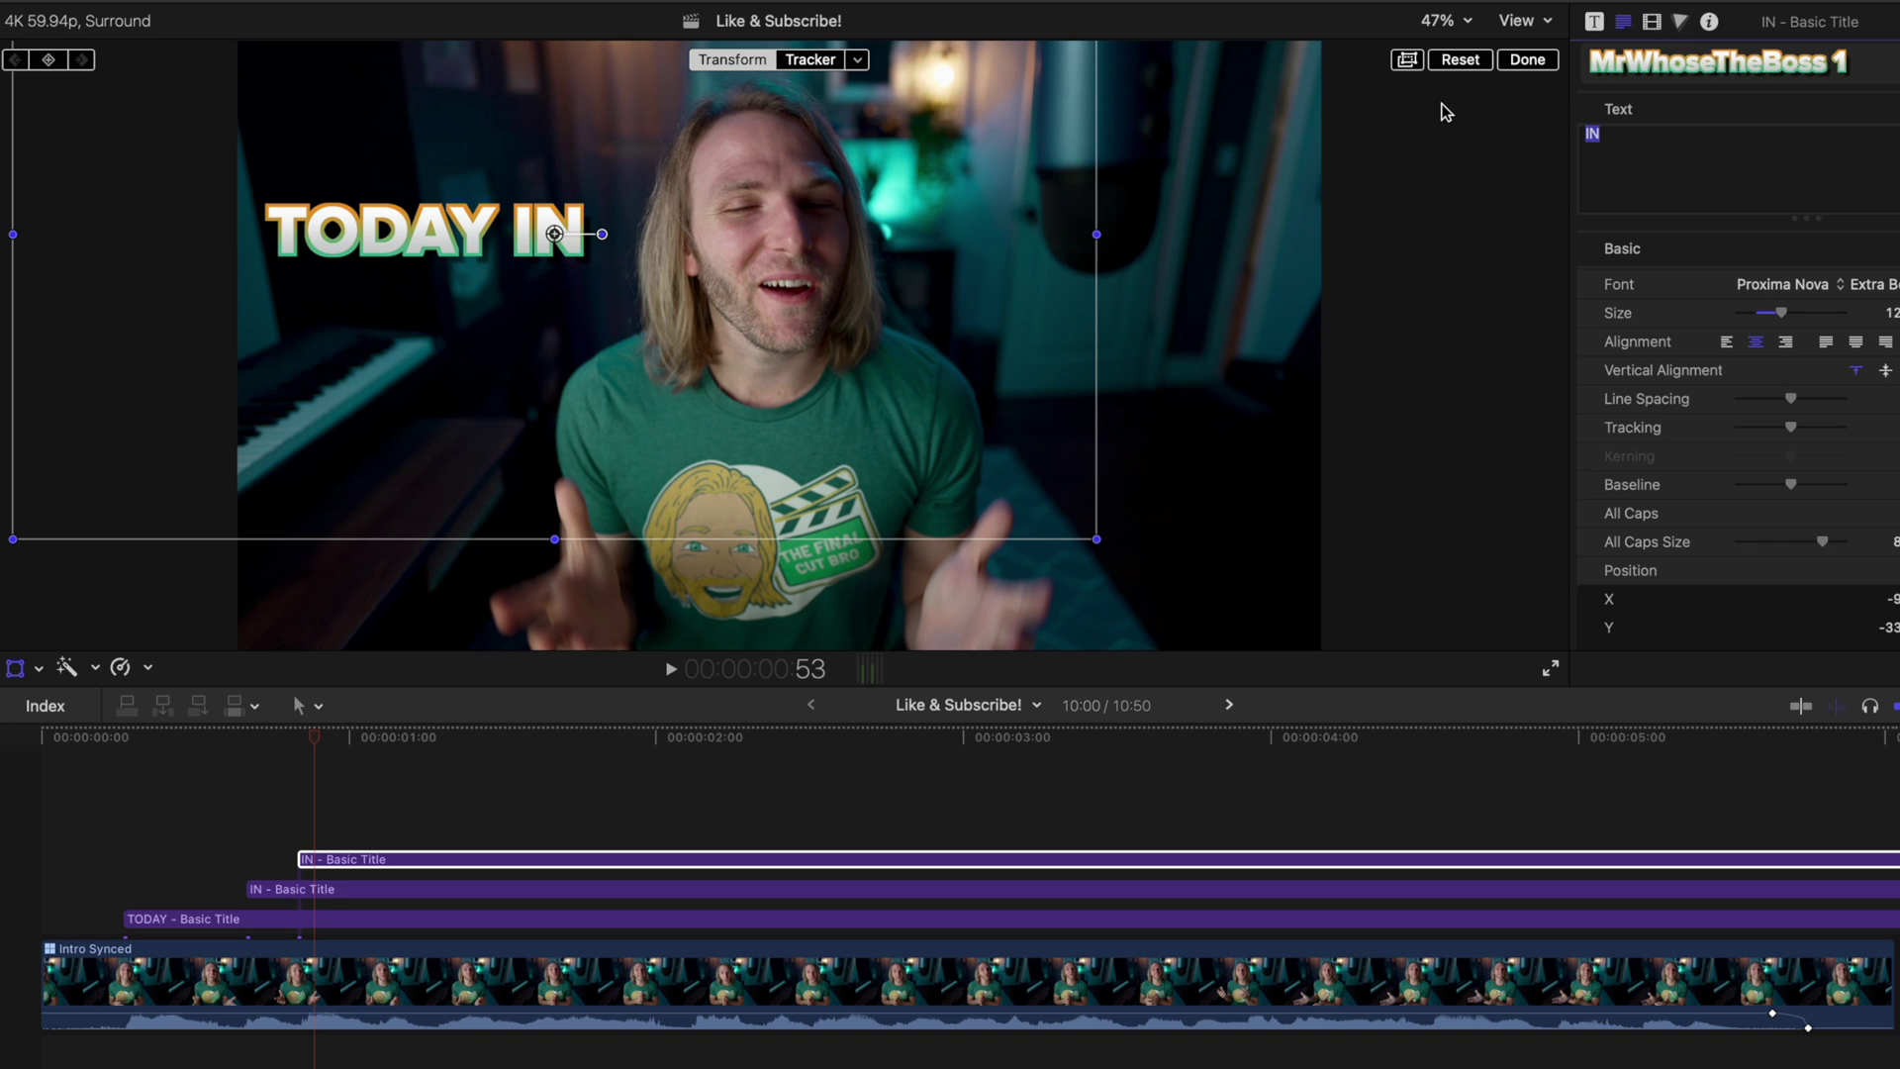
text(FINAL)
drag(554, 234, 377, 306)
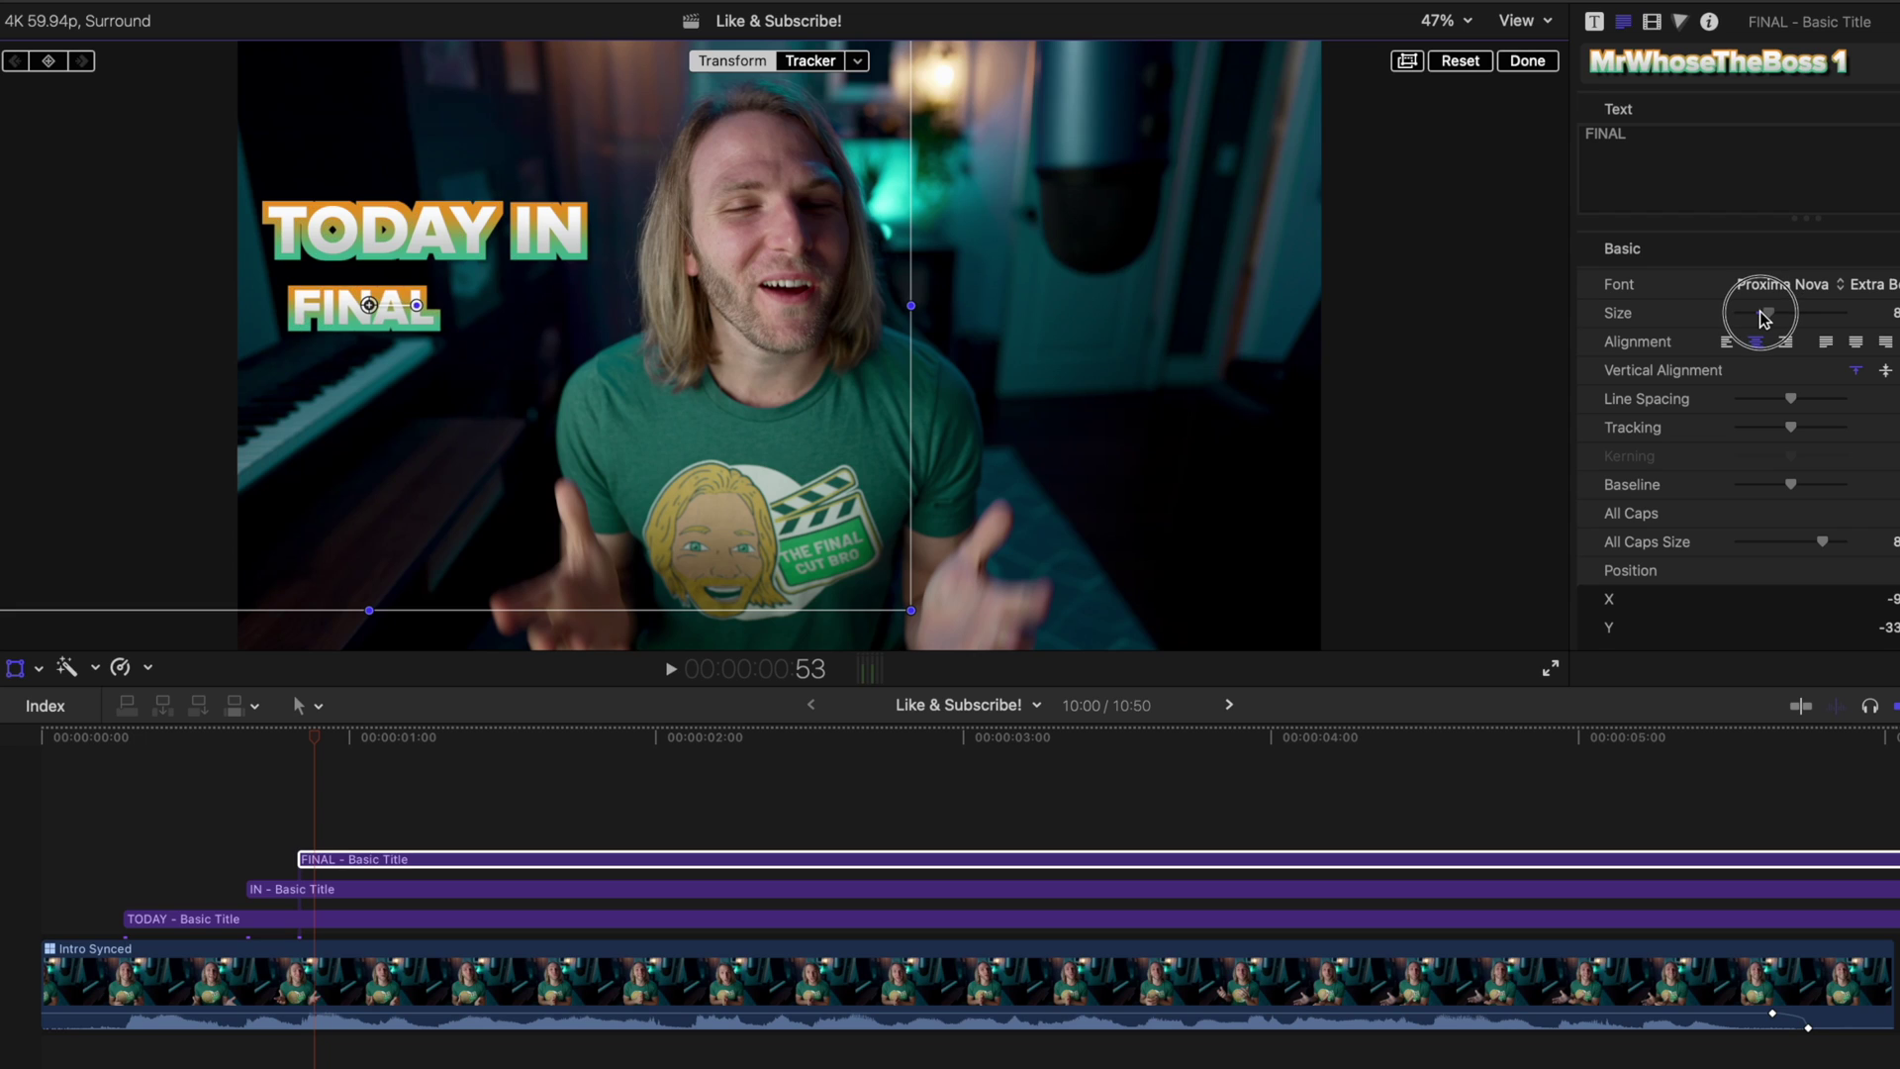
drag(377, 305, 332, 294)
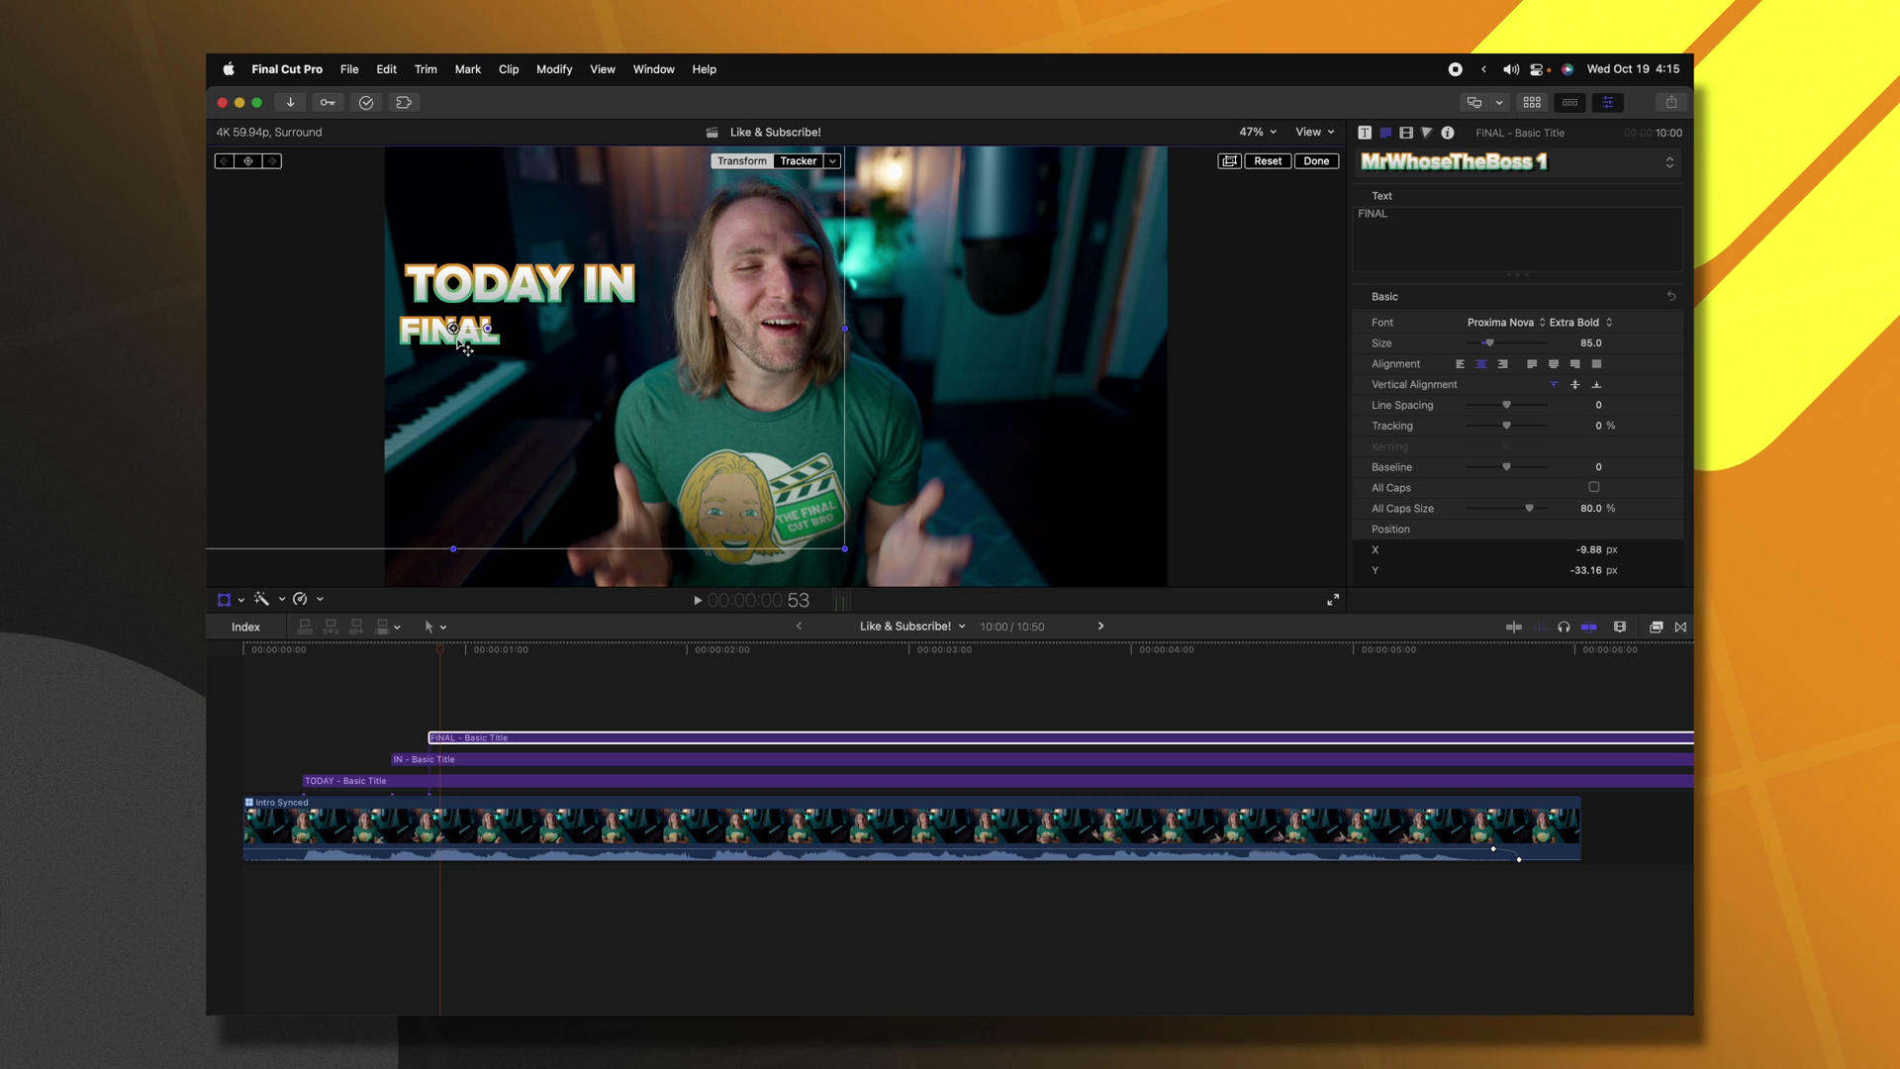
mouse_move(466, 737)
mouse_down()
mouse_move(544, 667)
mouse_move(485, 715)
mouse_up()
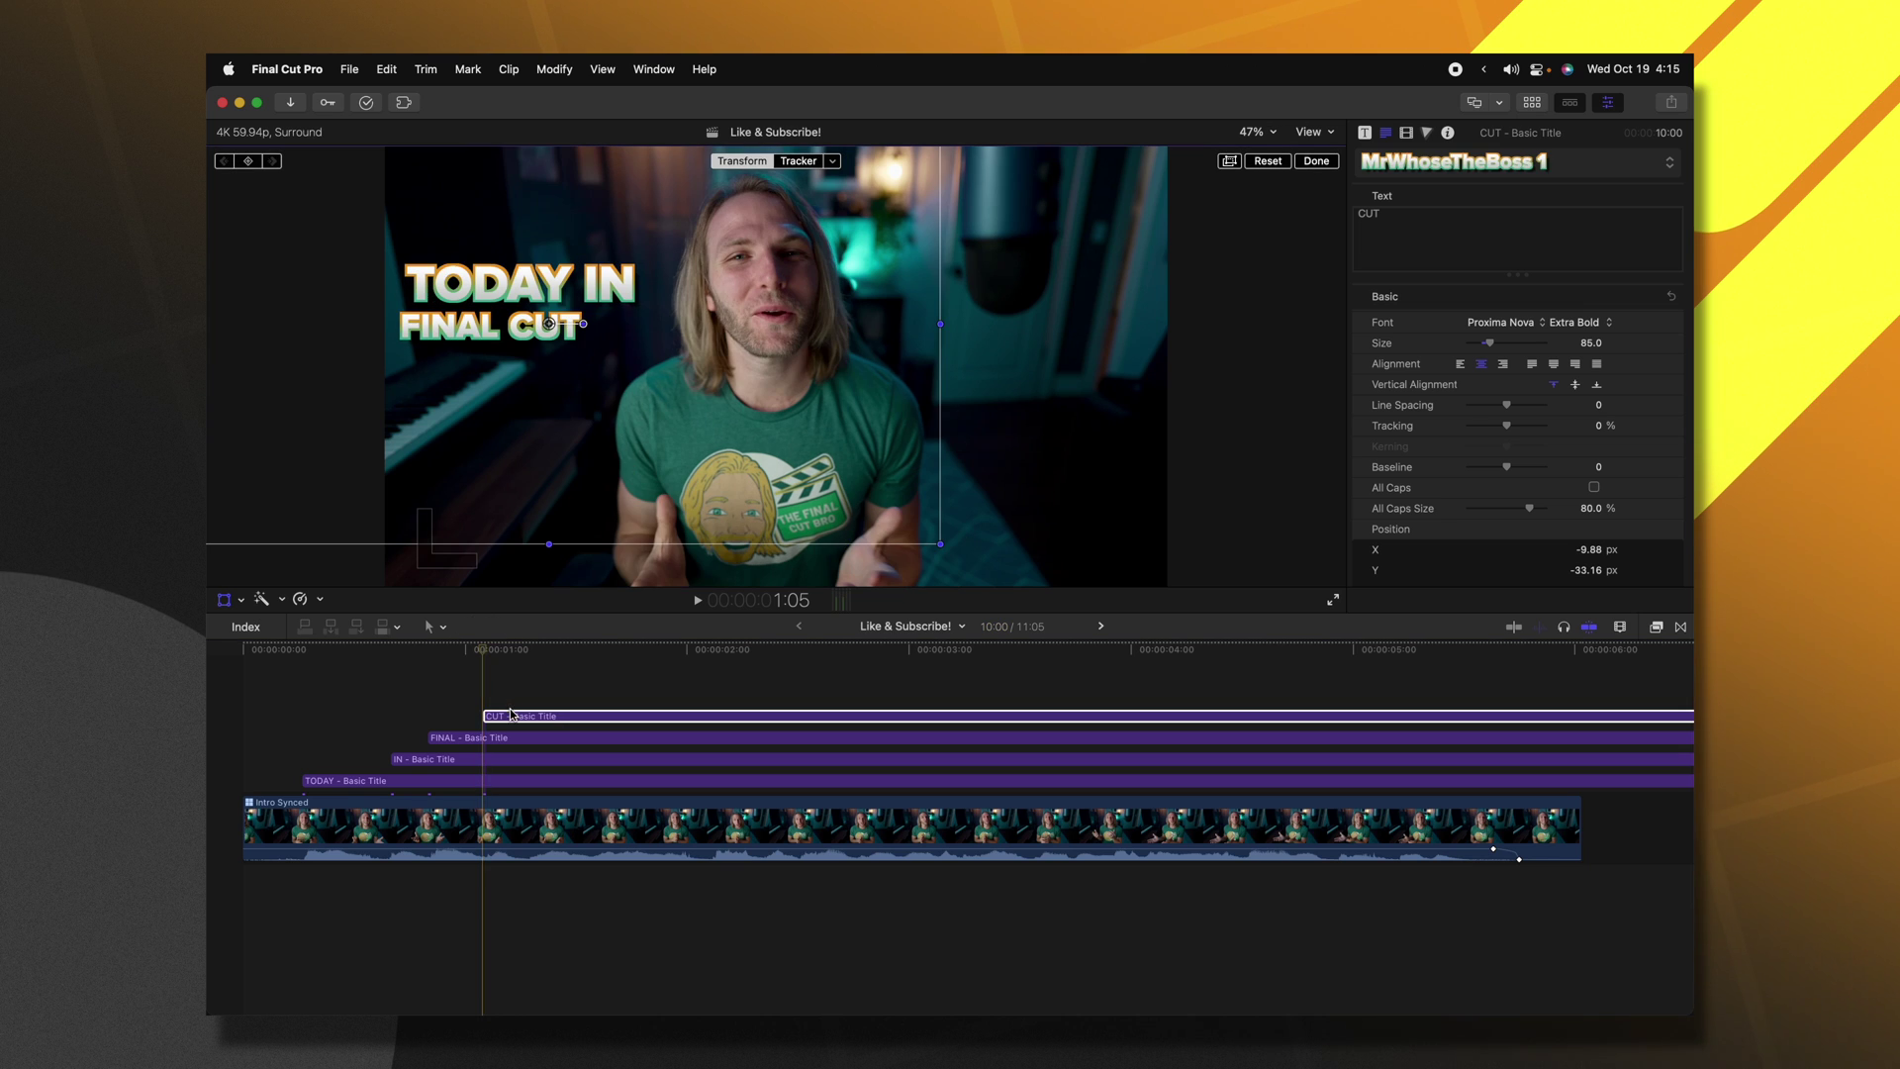
Duplicate the CUT title onto a new row above to create the PRO title.
drag(511, 715, 559, 692)
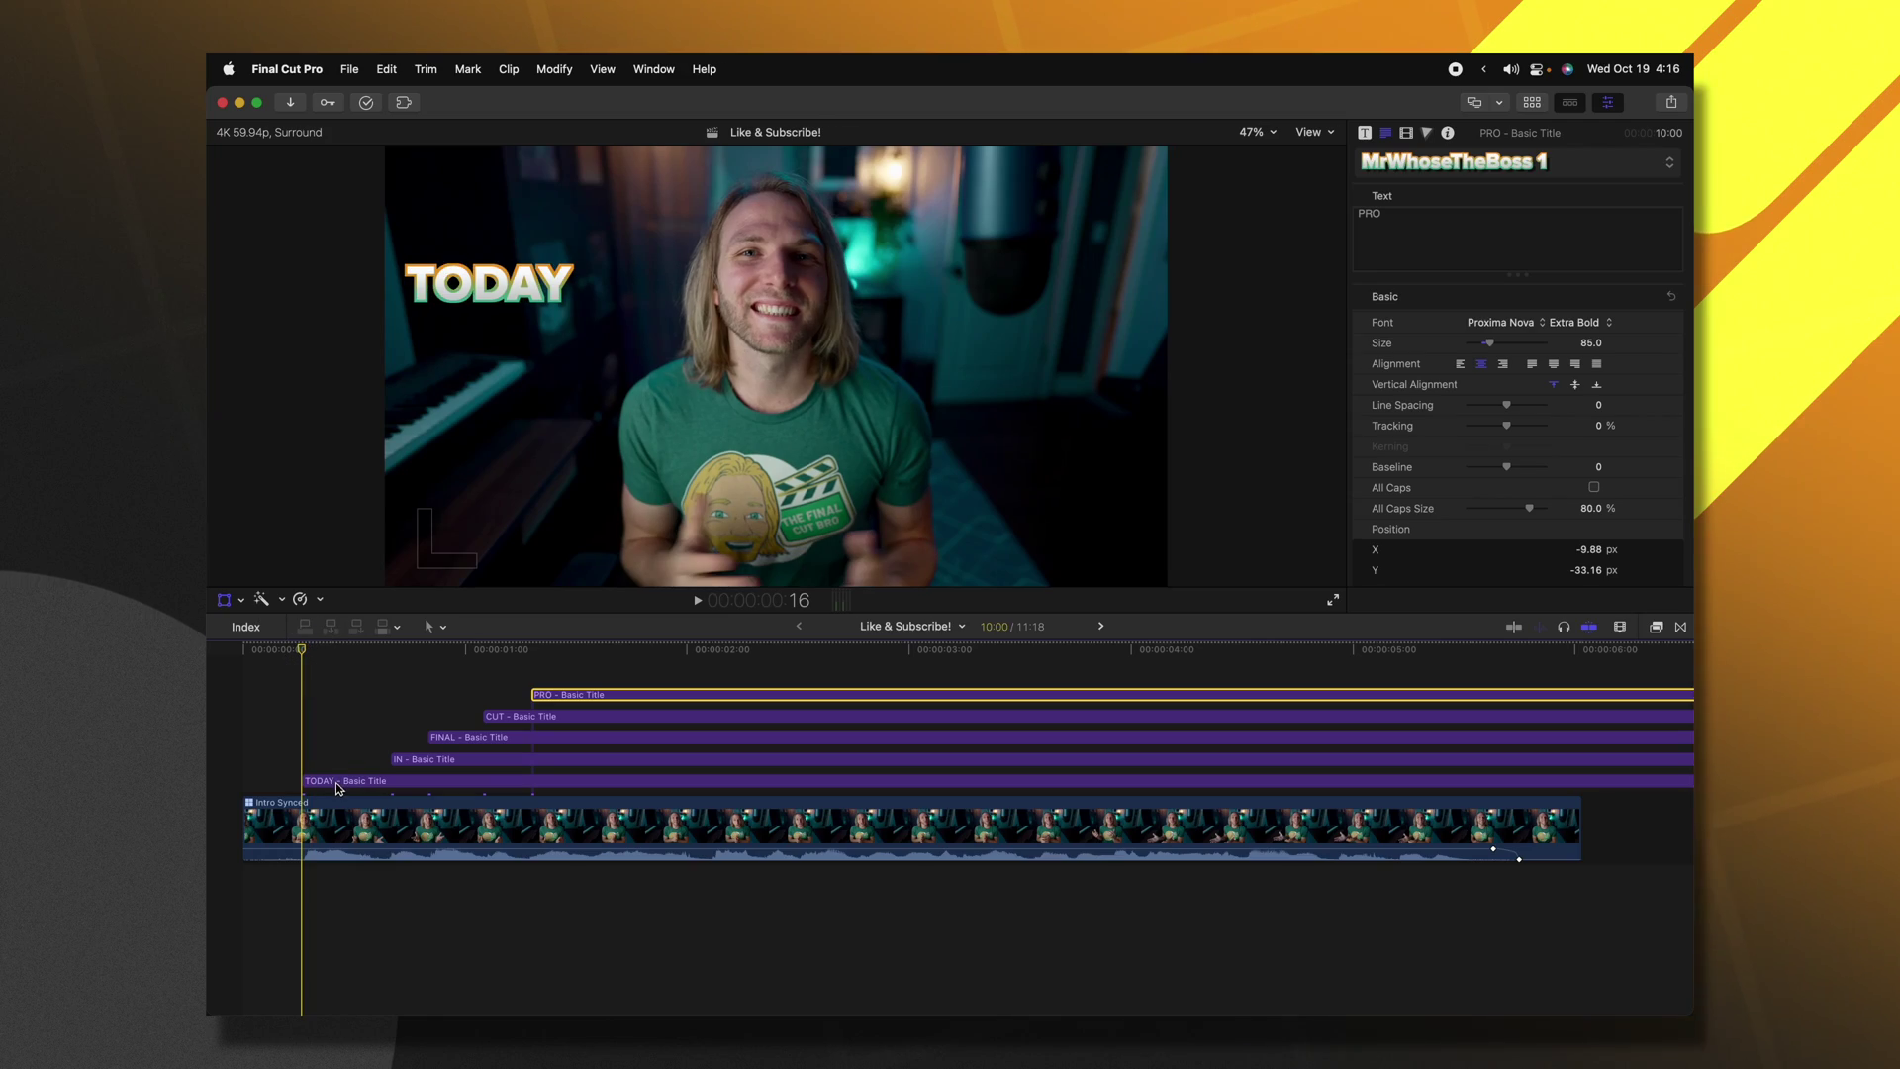
Keyframe TODAY's Scale at 0%, then 100% a couple of frames later, and preview the pop-in.
click(1405, 134)
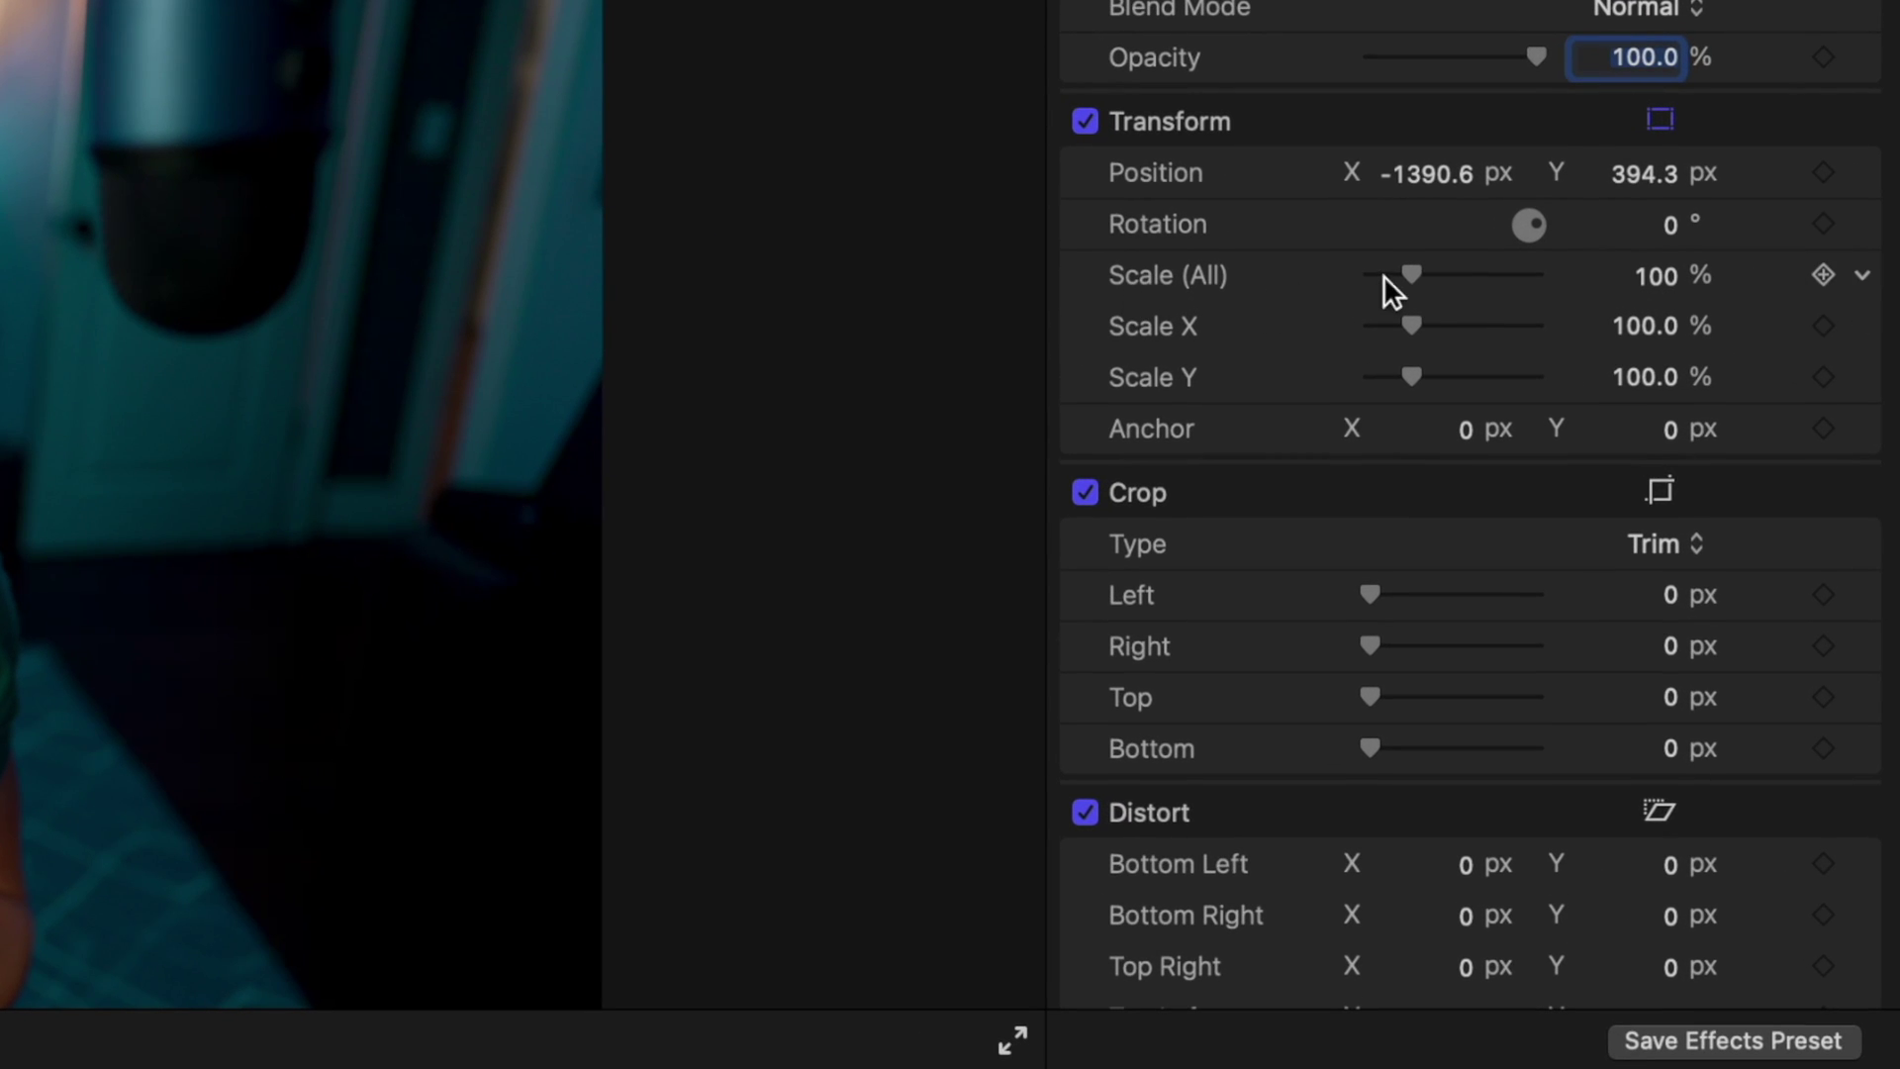
click(1822, 274)
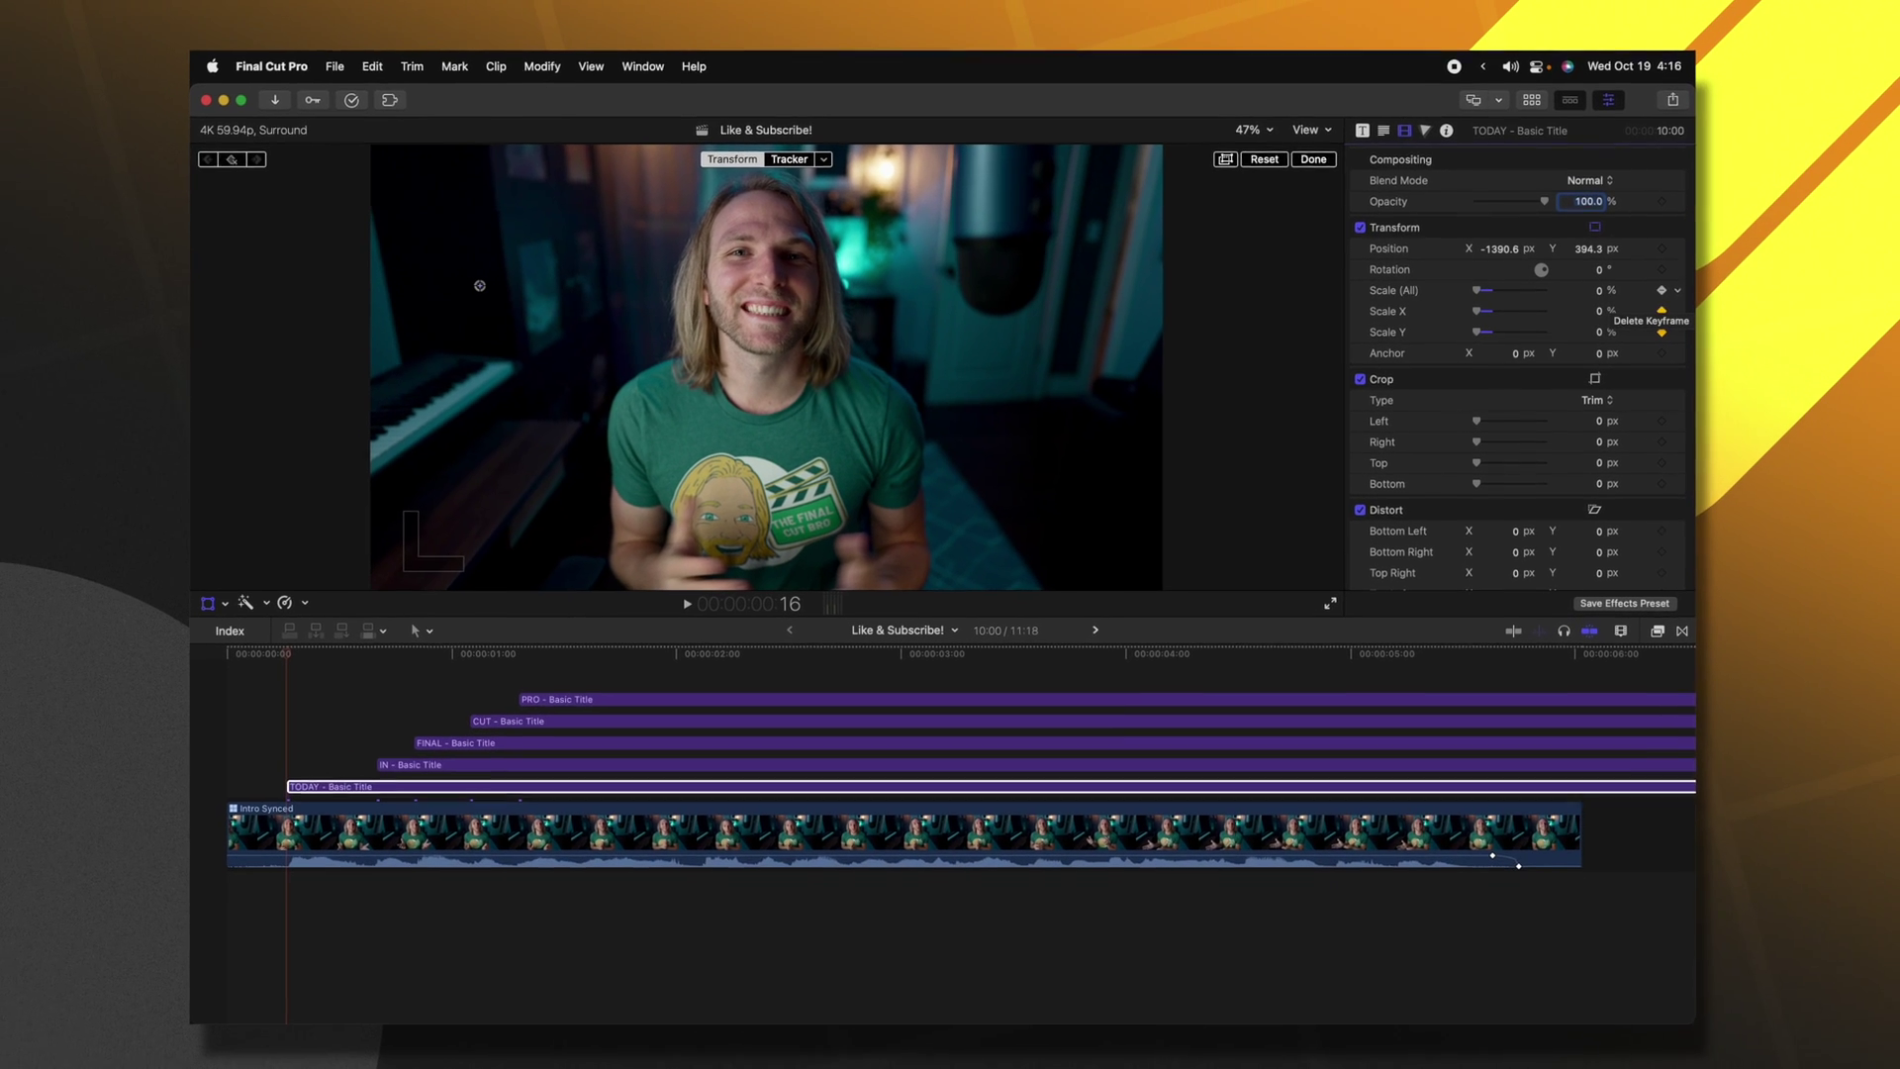
click(298, 649)
key(Right)
key(Right)
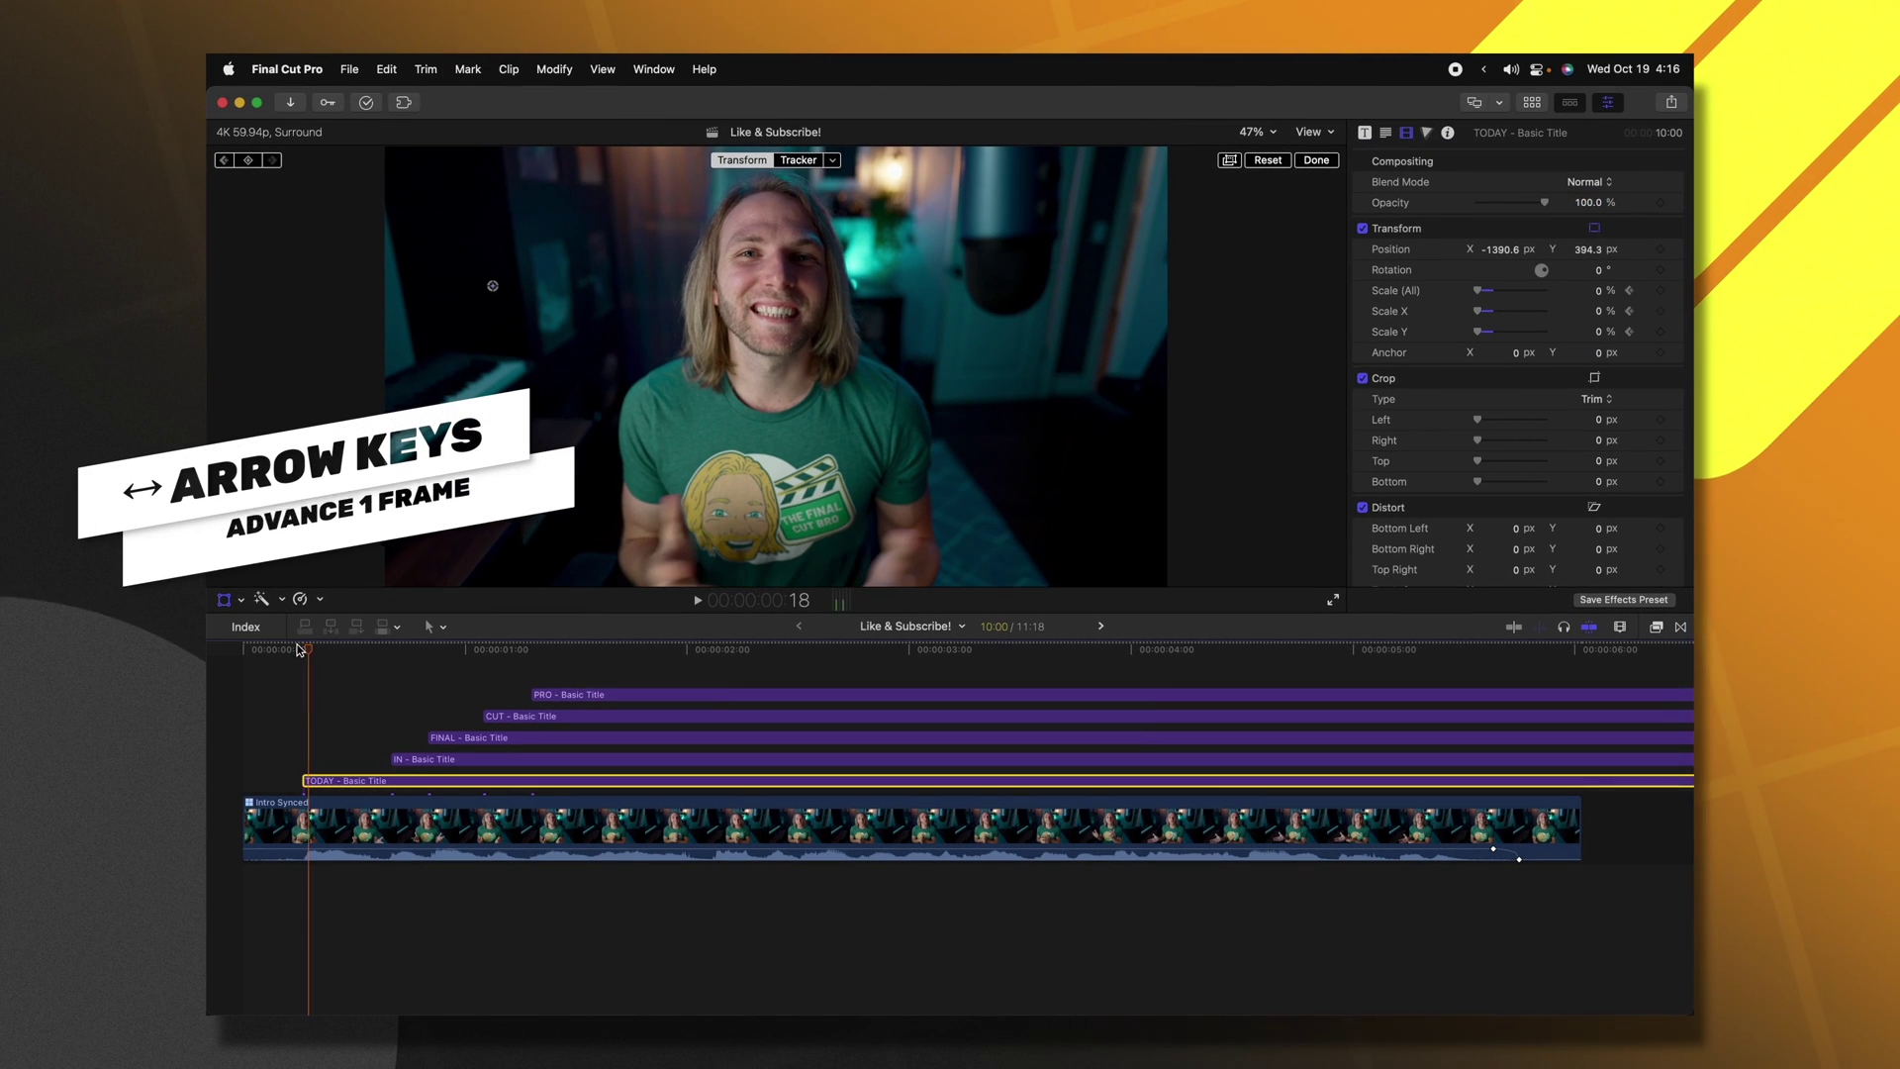
click(1598, 290)
text(100)
key(Return)
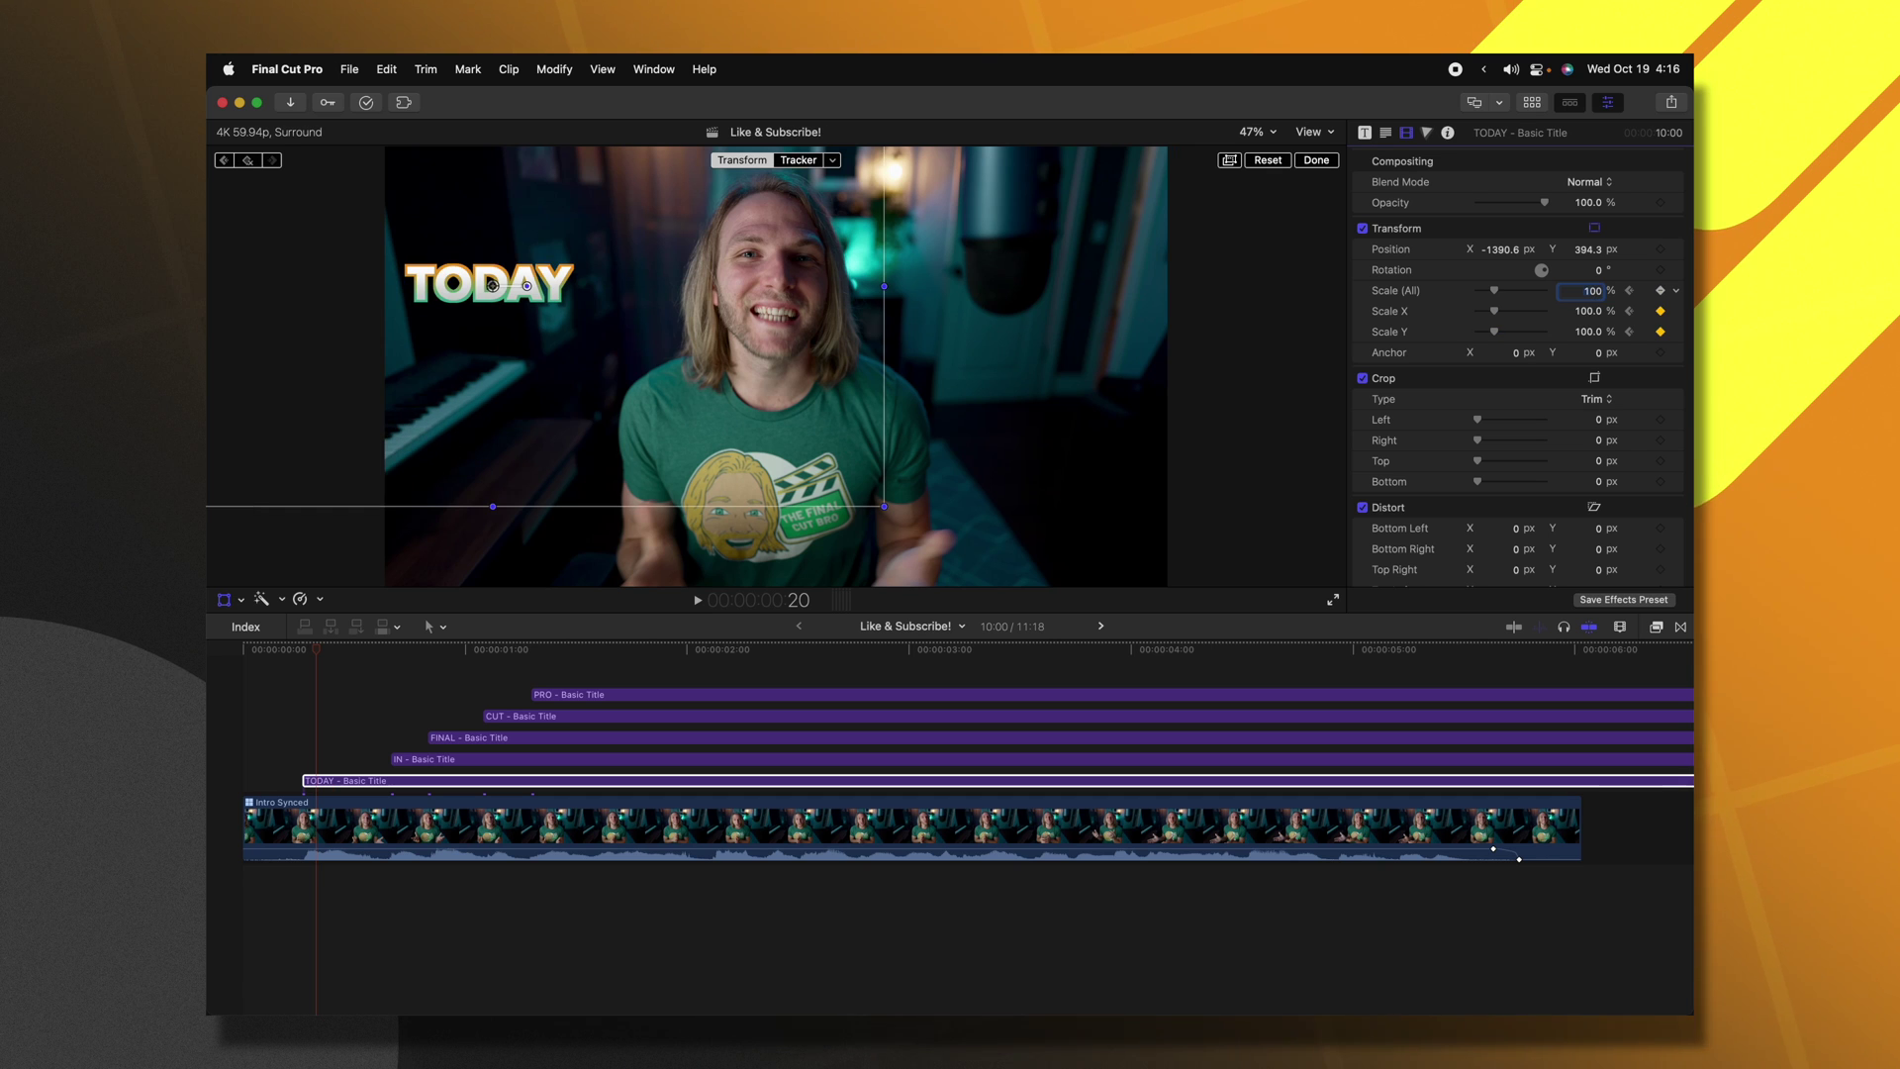
click(300, 644)
key(space)
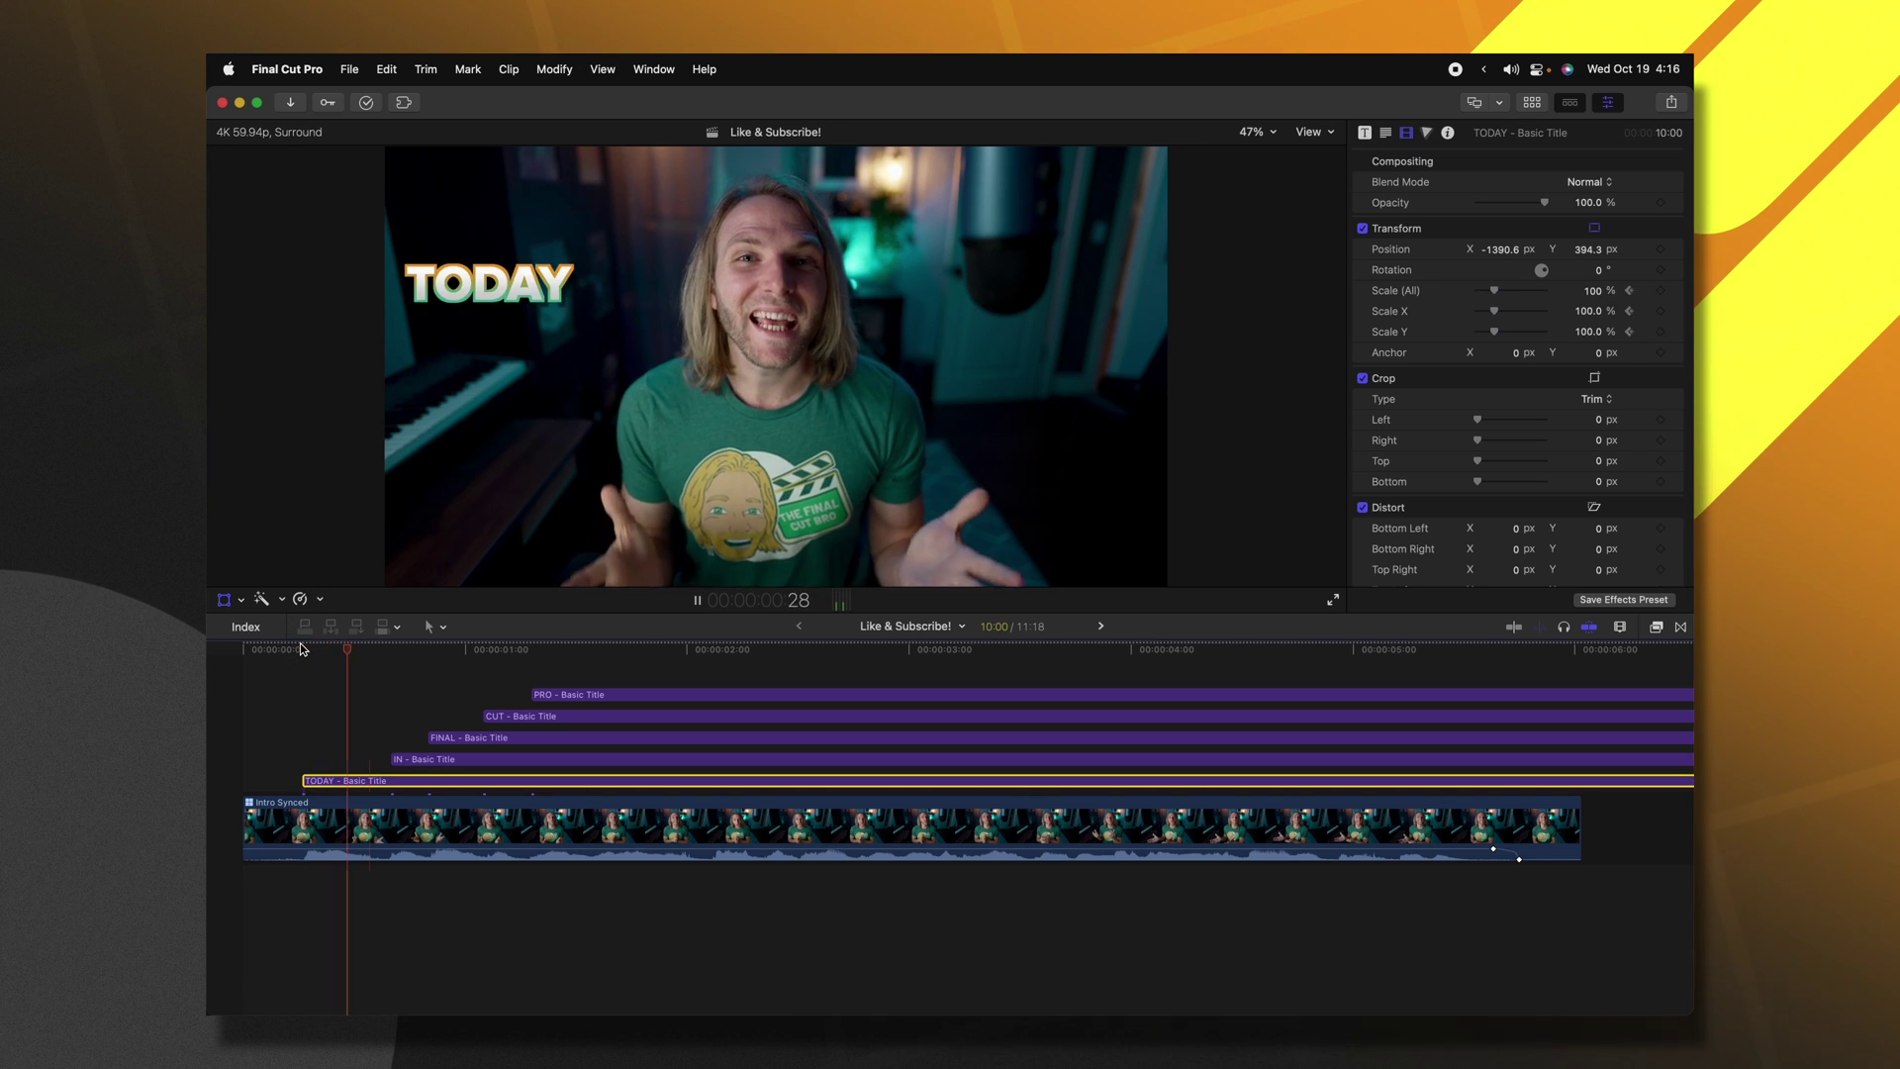
key(space)
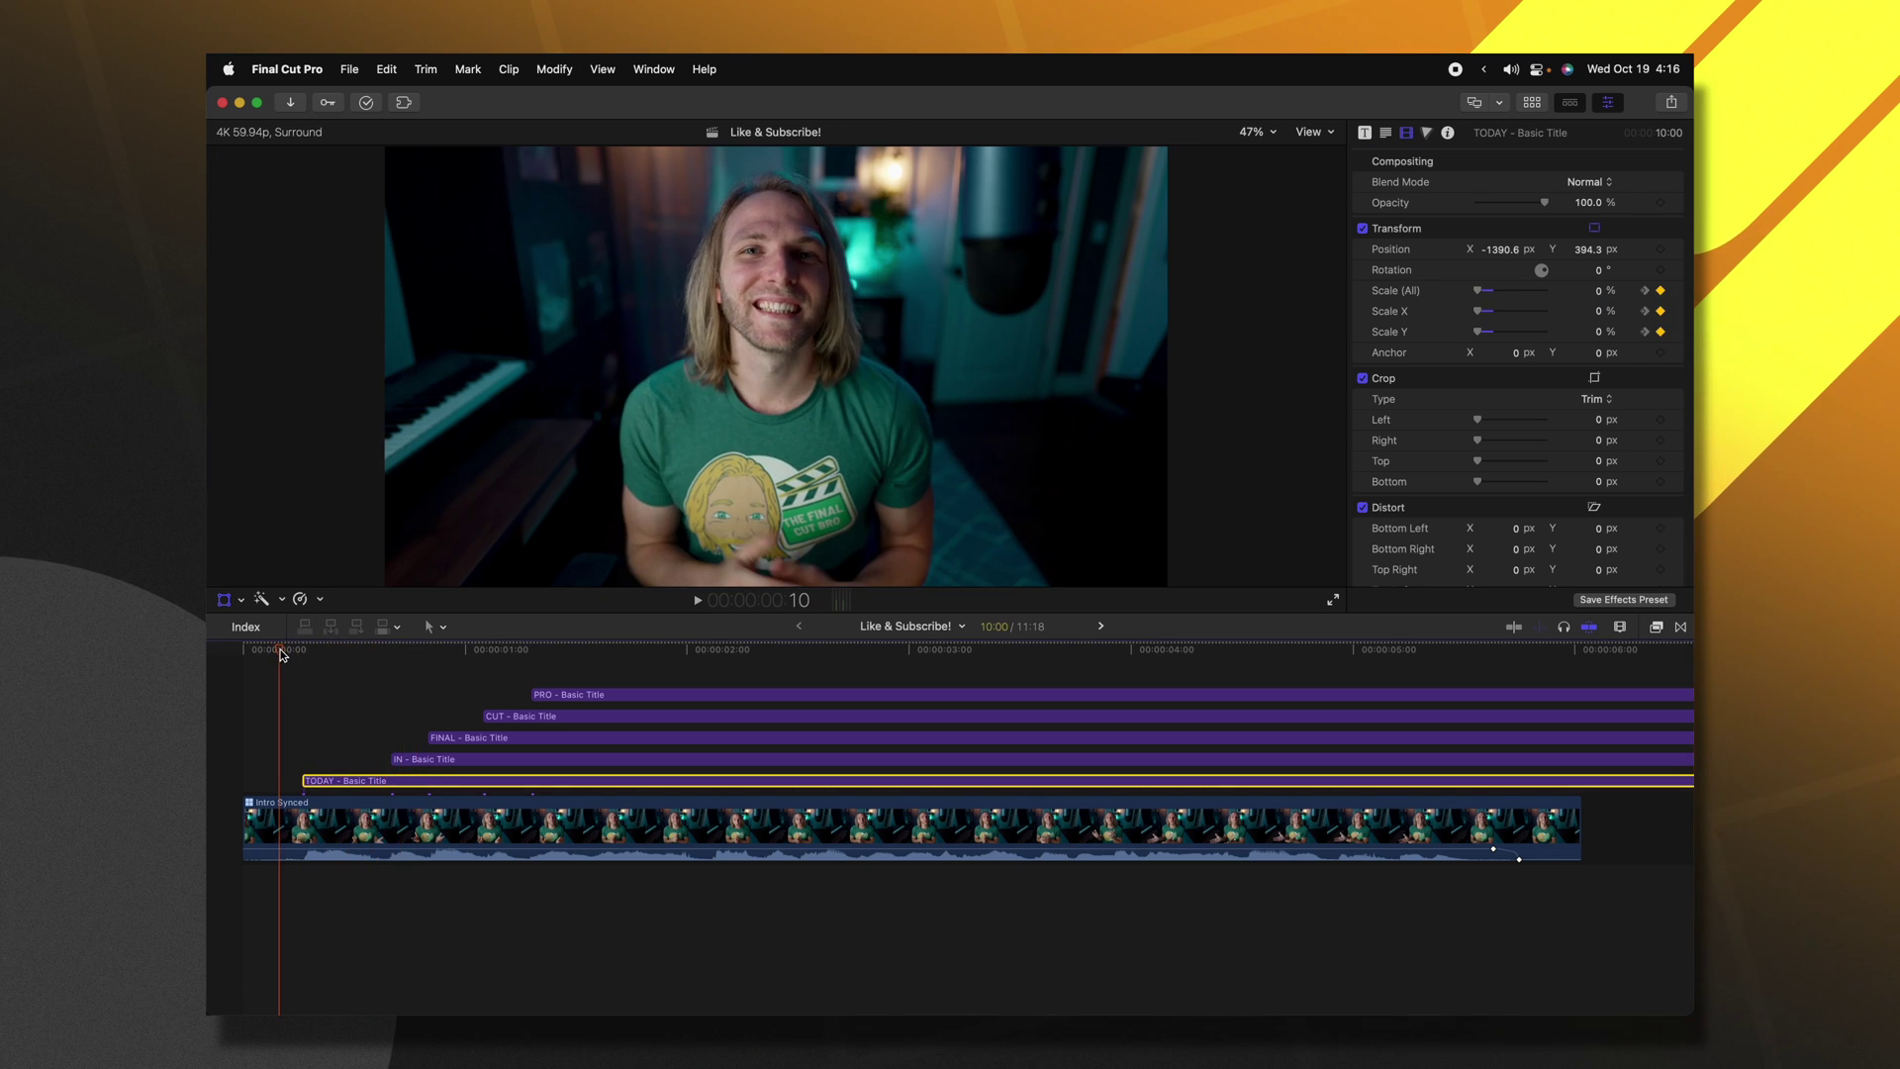
key(space)
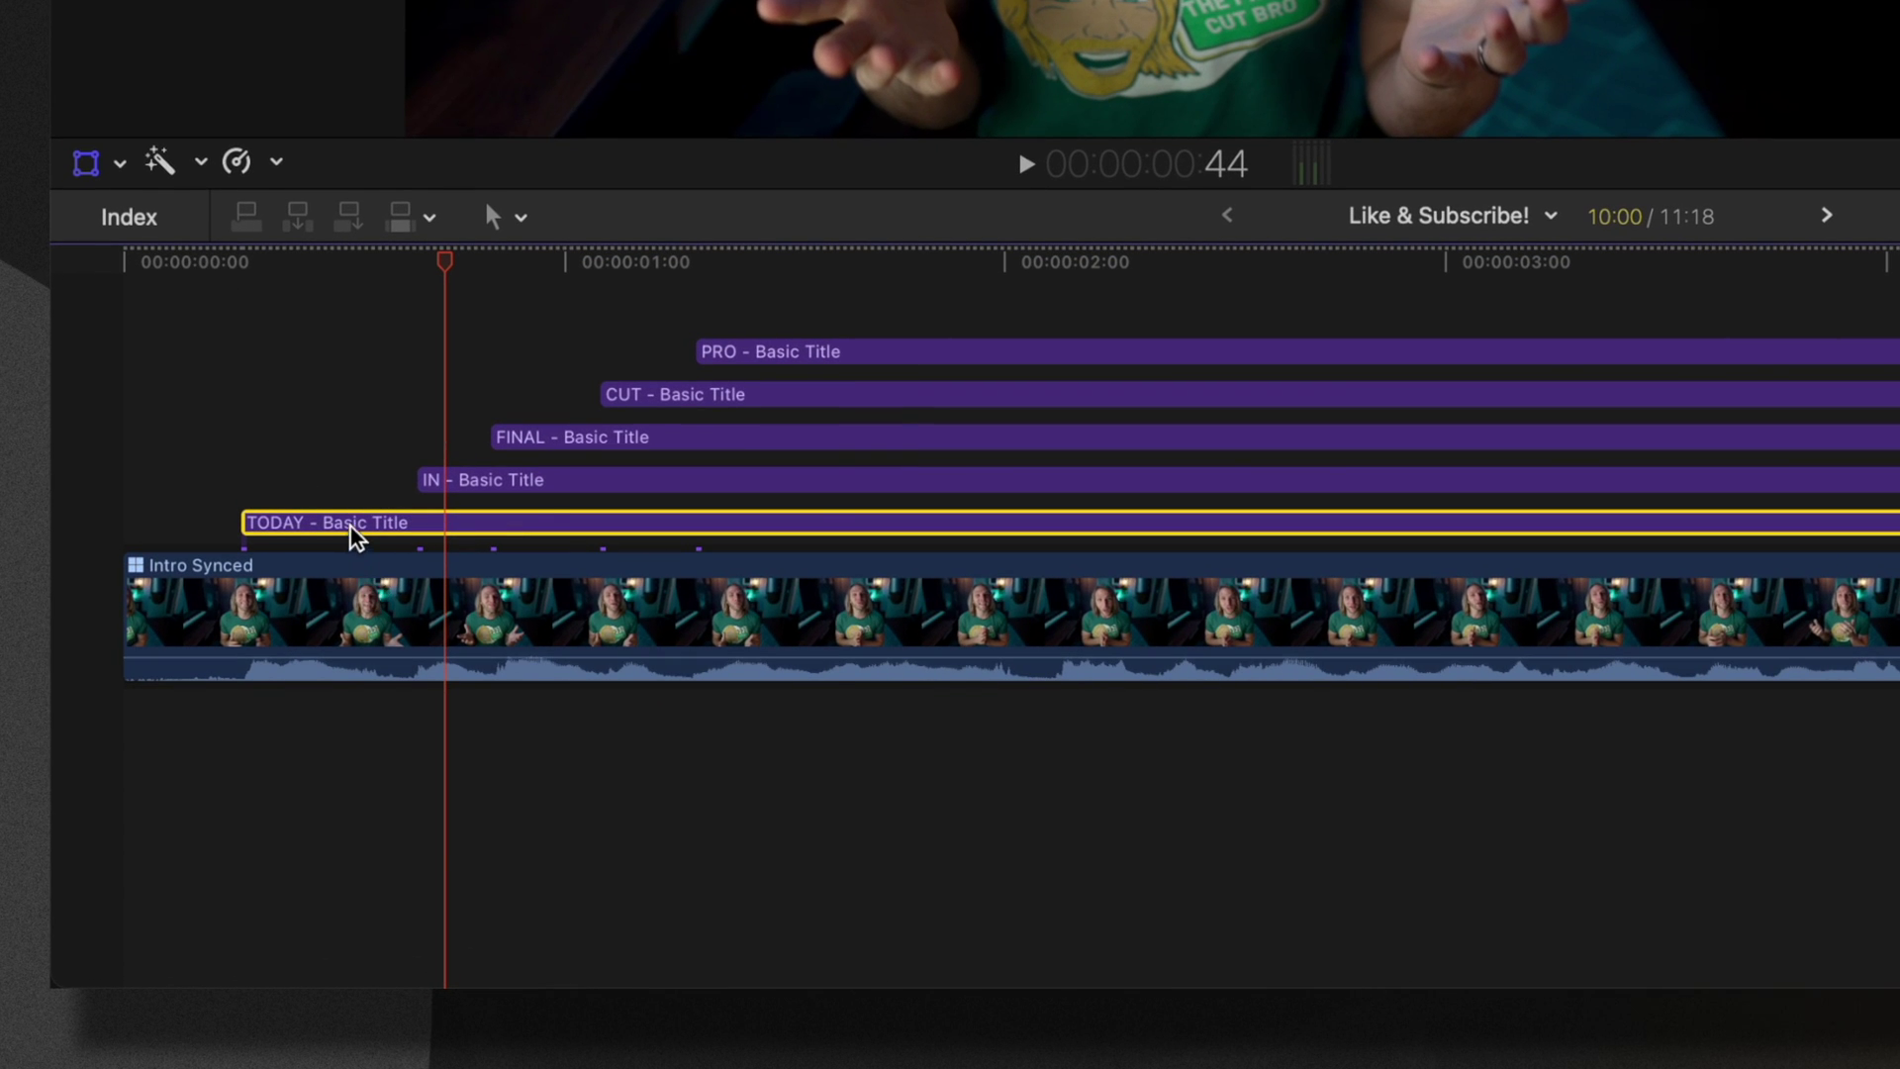
Drag TODAY's end scale keyframe from frame 4 to frame 6 and play the slower pop-in.
right_click(356, 534)
click(431, 683)
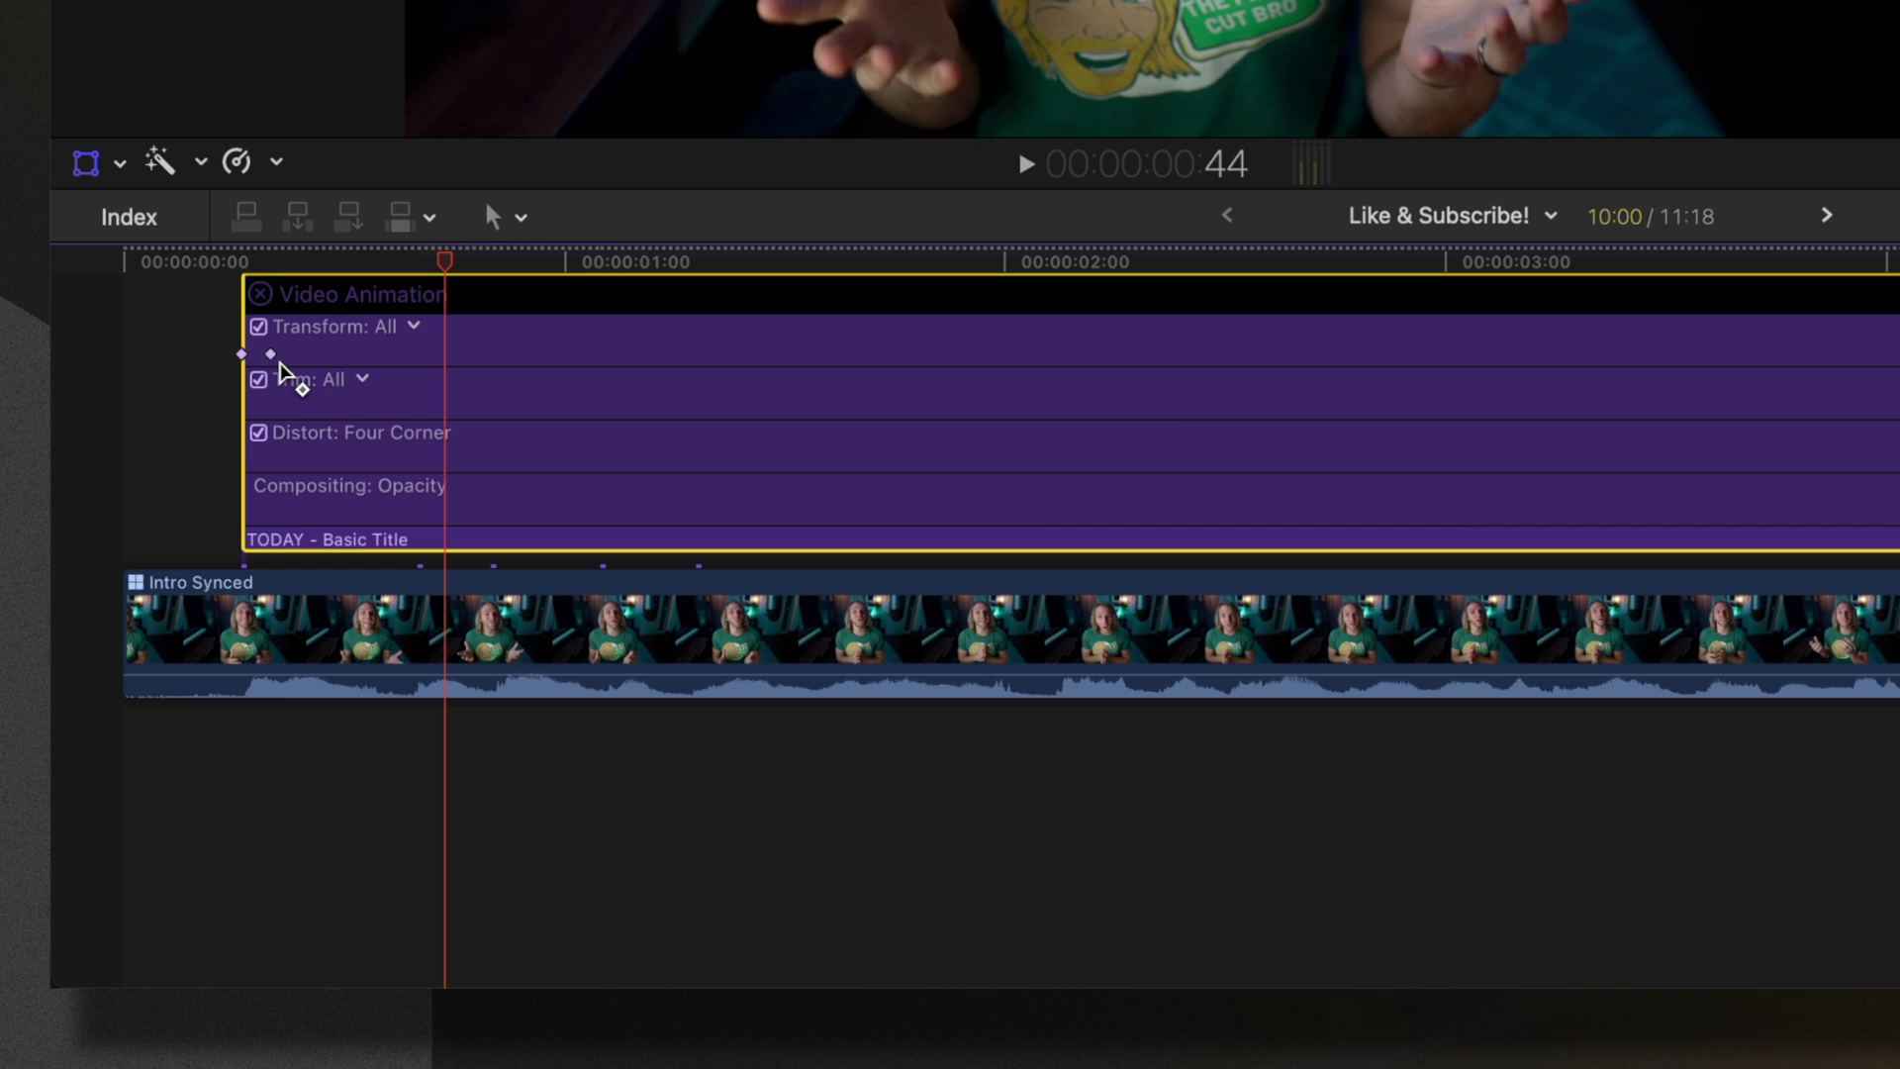
click(270, 354)
drag(270, 354, 285, 354)
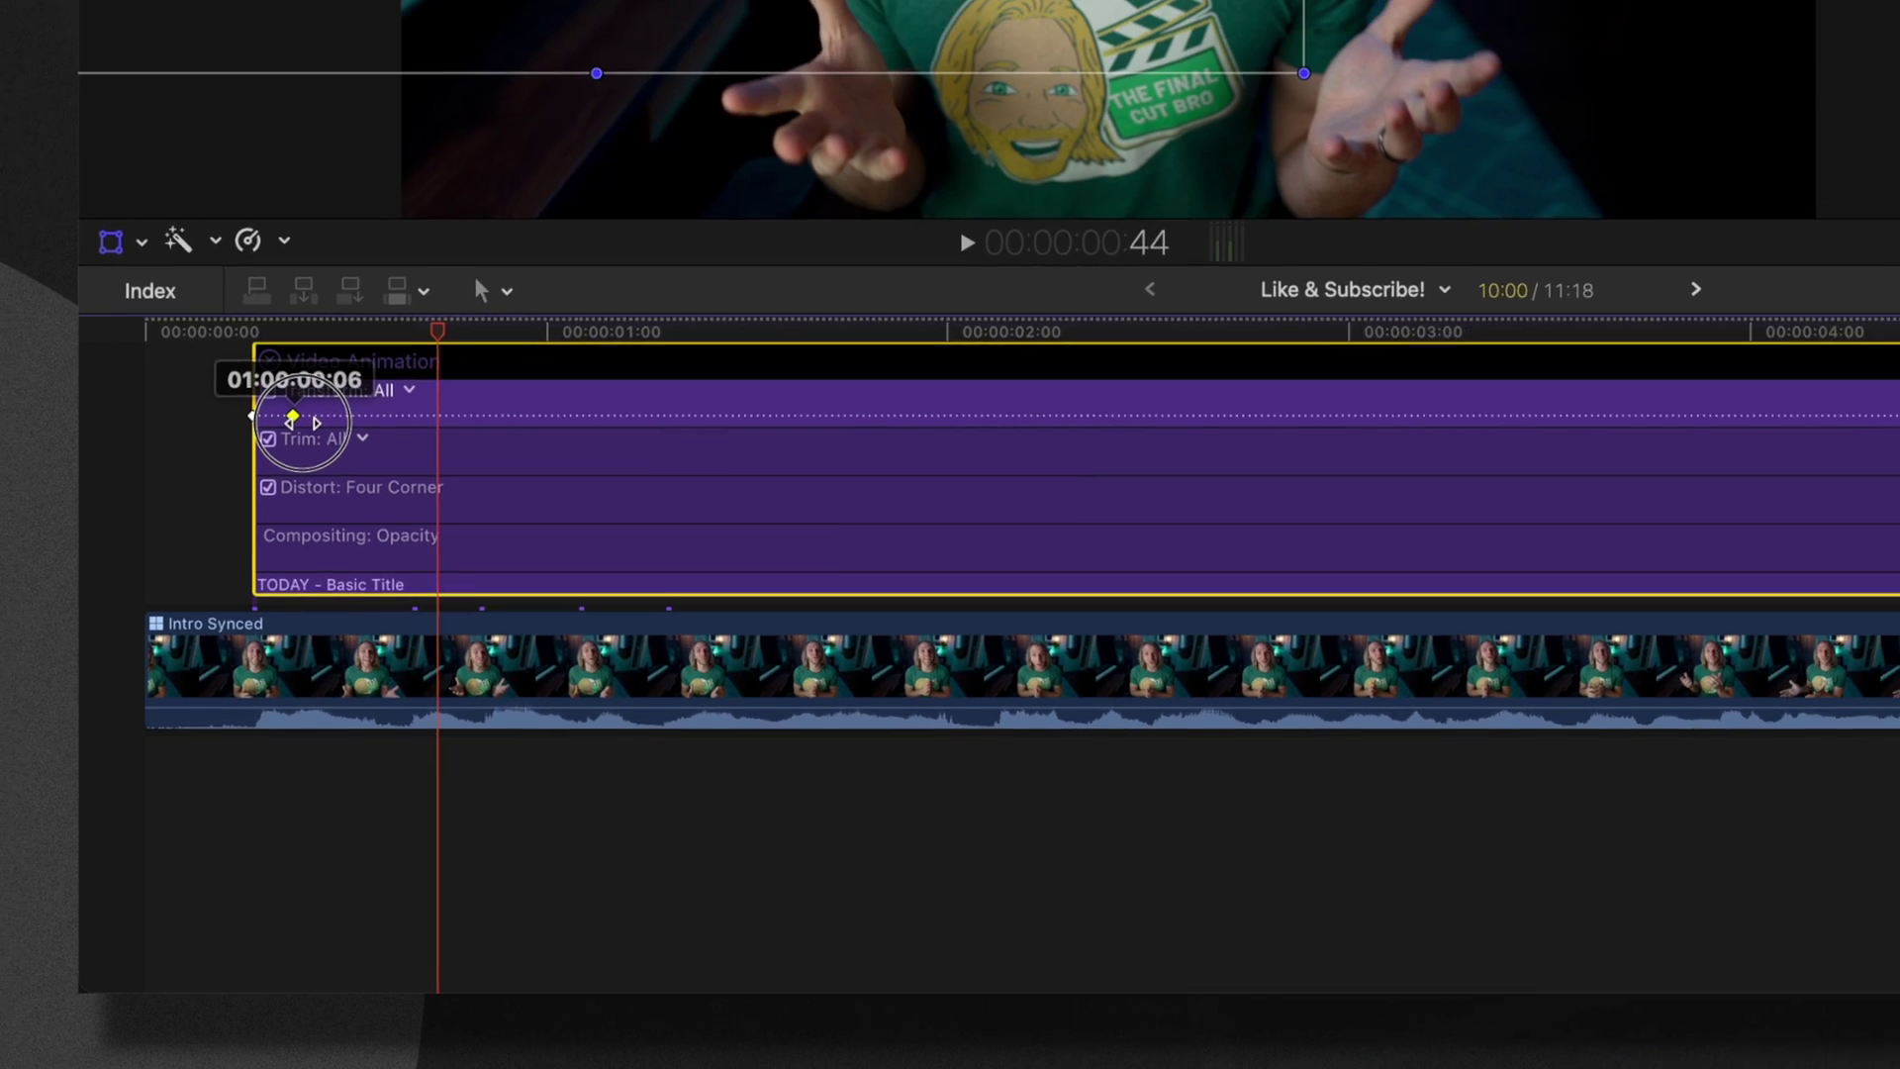
click(216, 261)
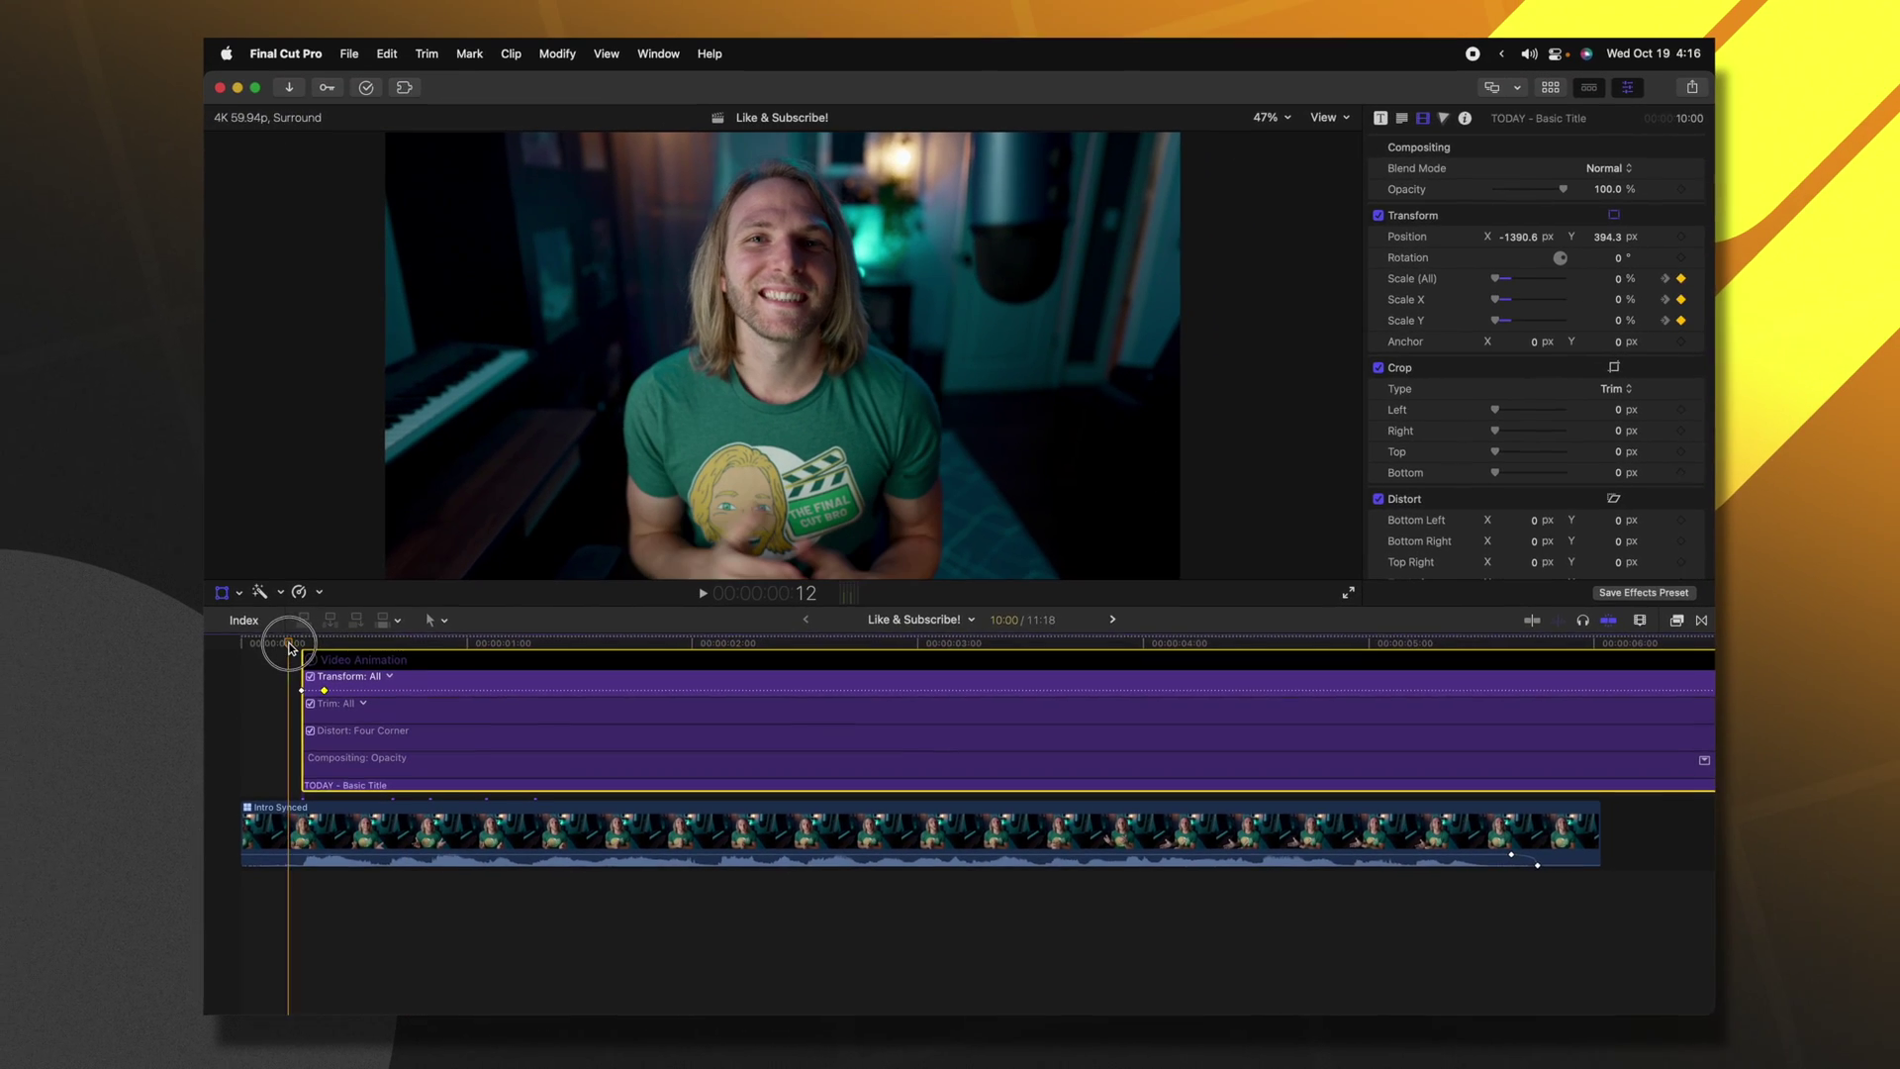
key(space)
key(space)
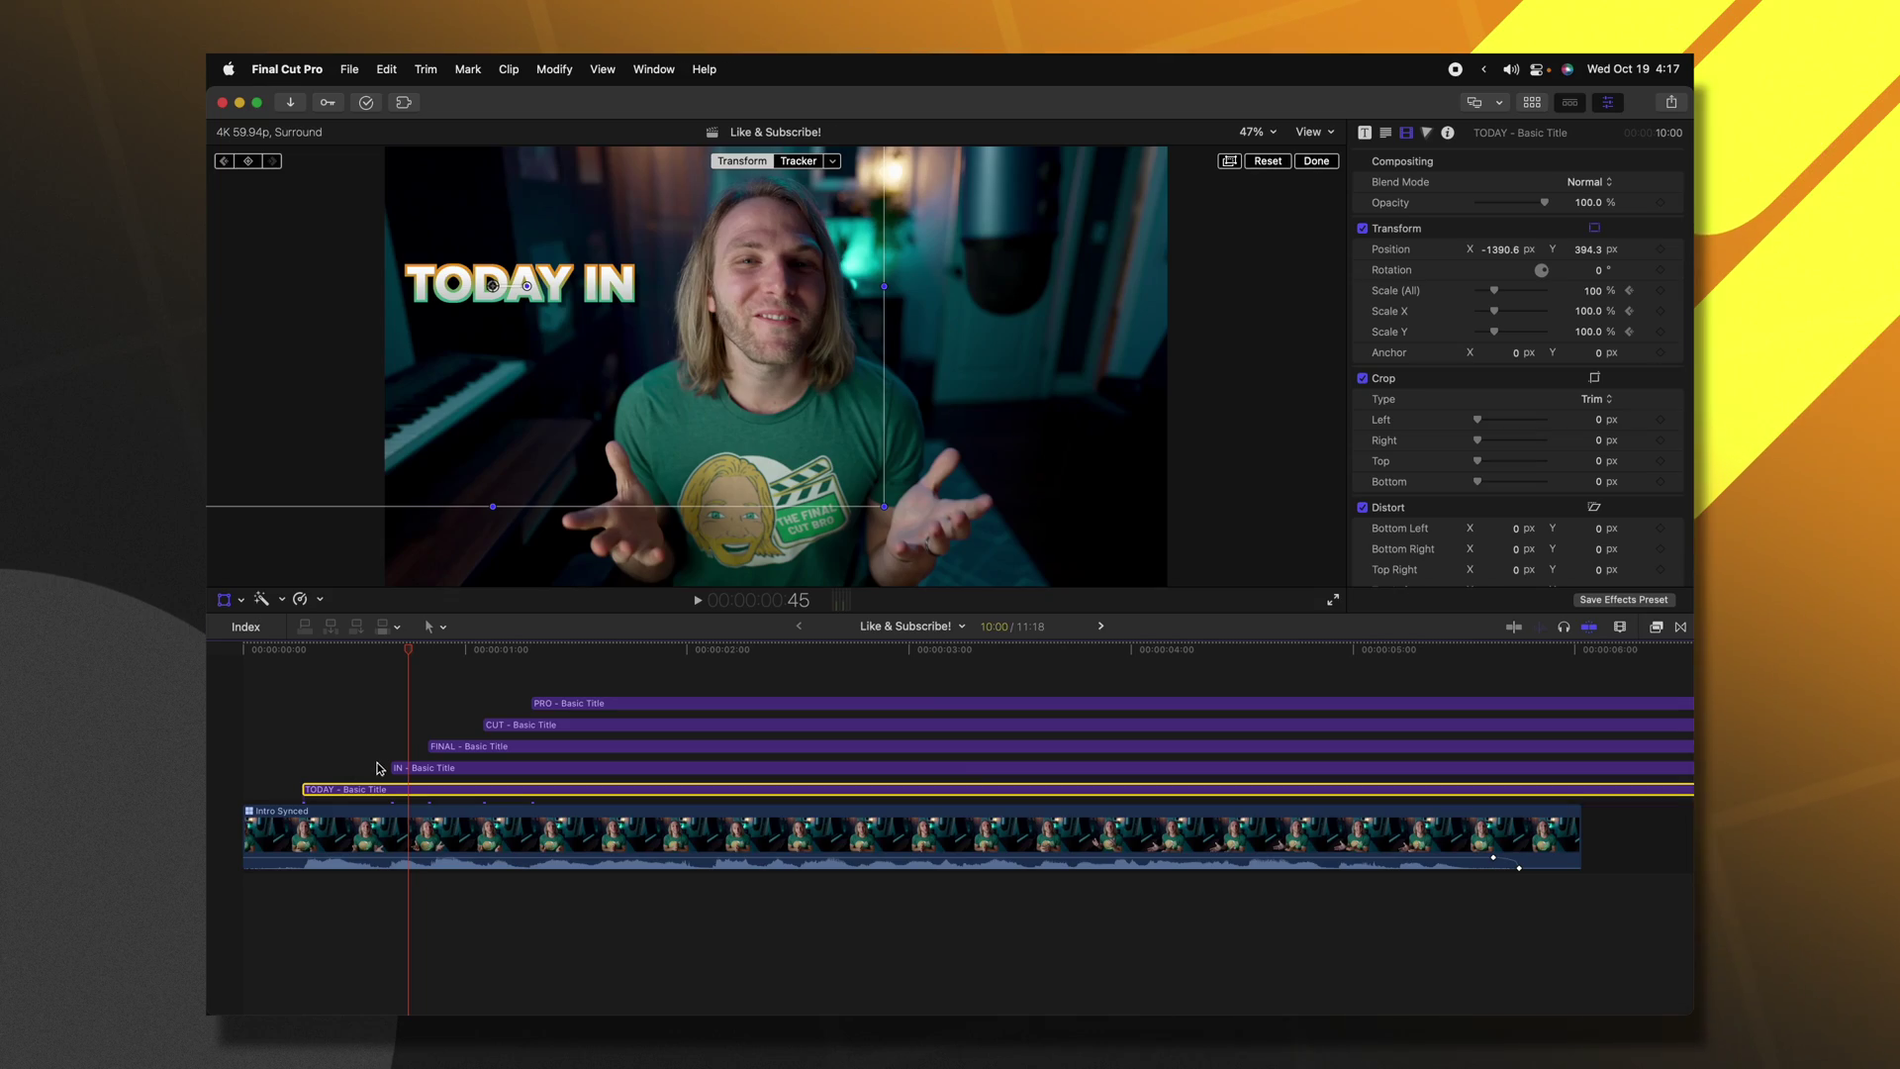
Paste TODAY's Scale attribute, without Position, onto the IN, FINAL, CUT and PRO titles.
drag(352, 663, 547, 772)
key(cmd+shift+v)
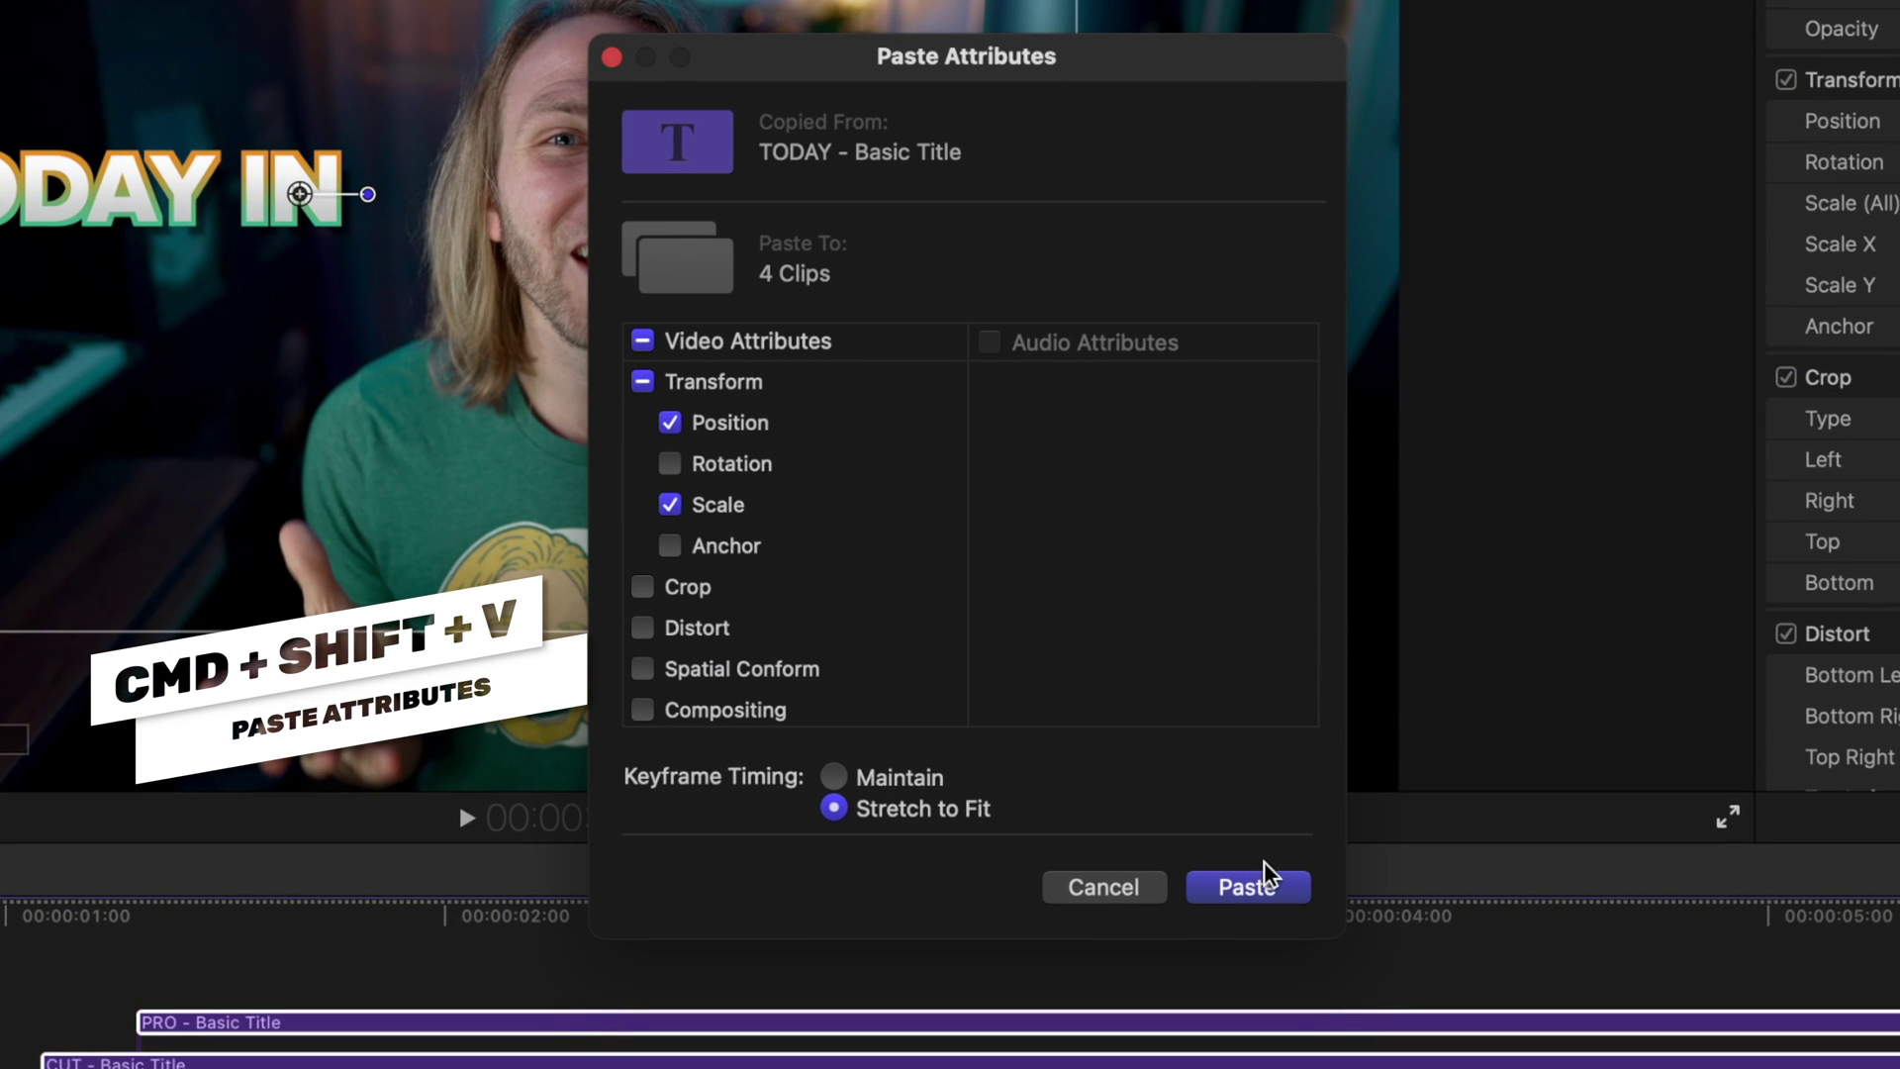
click(692, 422)
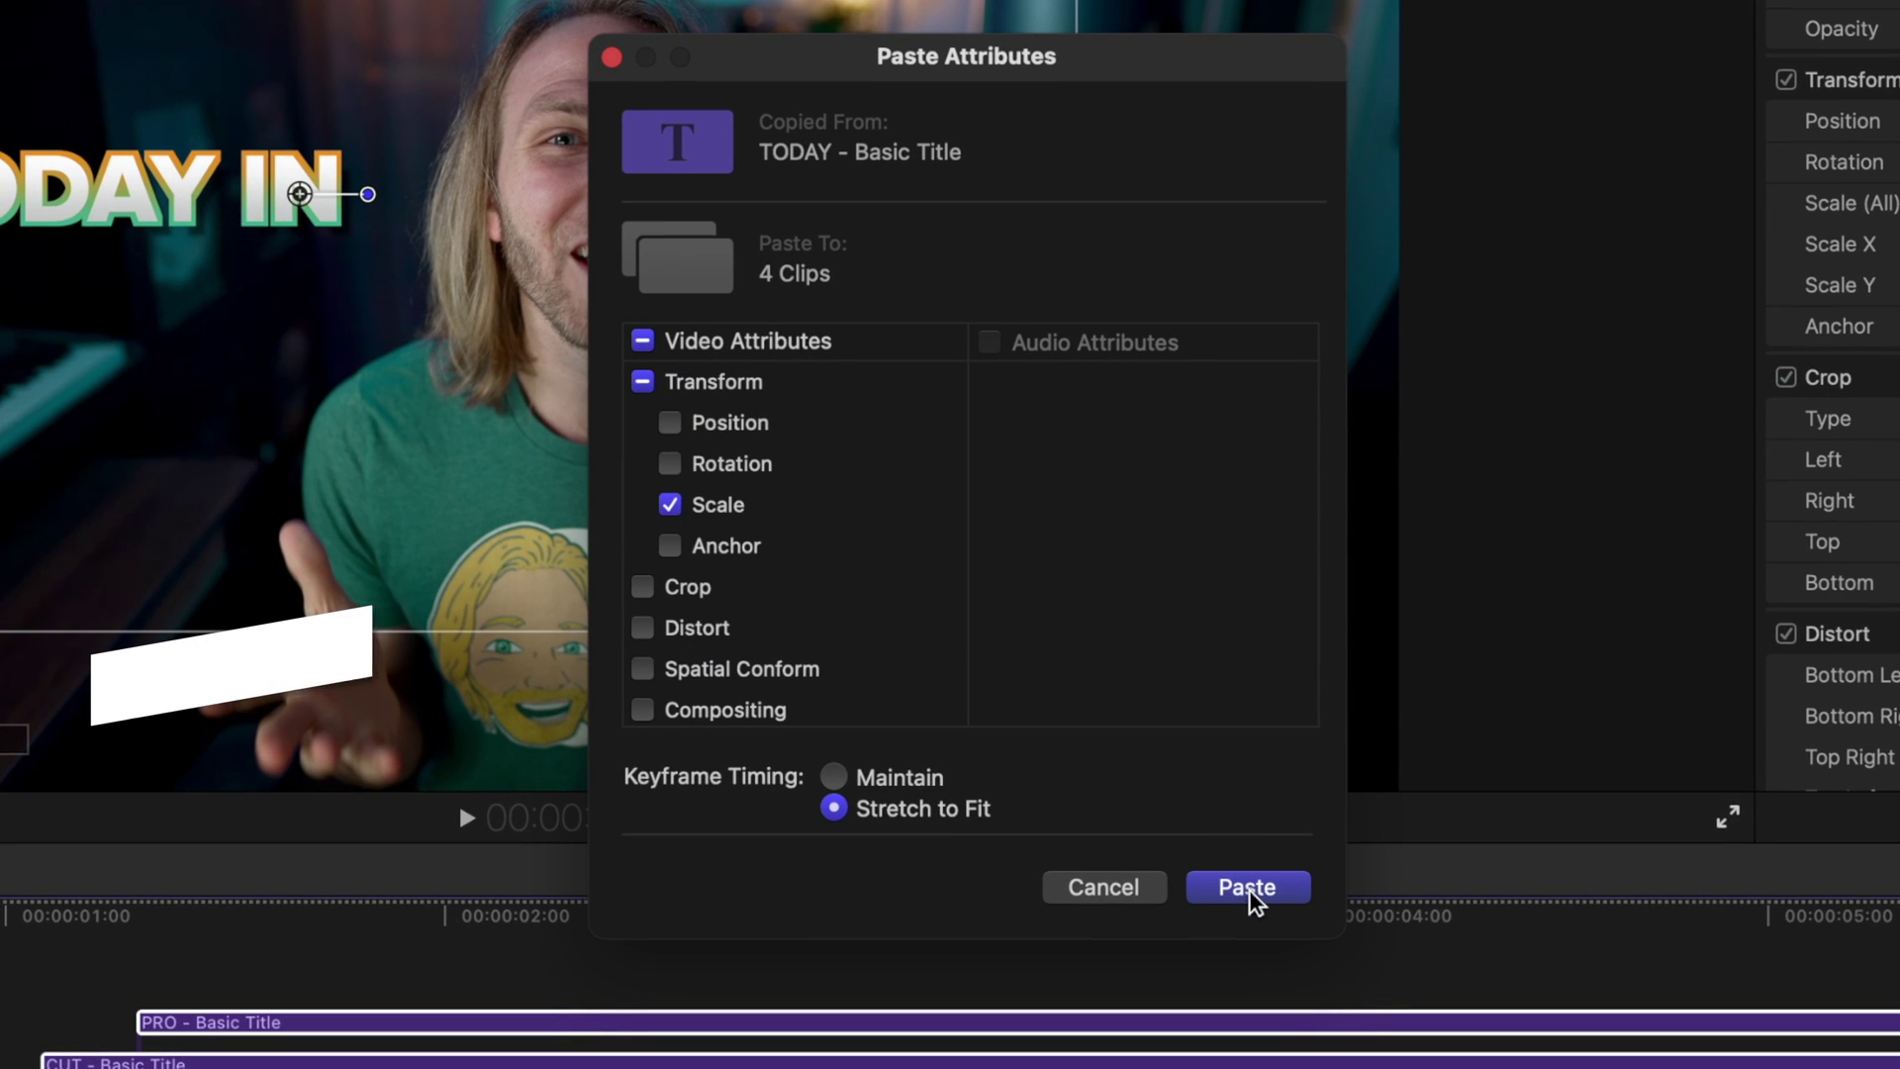
click(1250, 893)
click(471, 807)
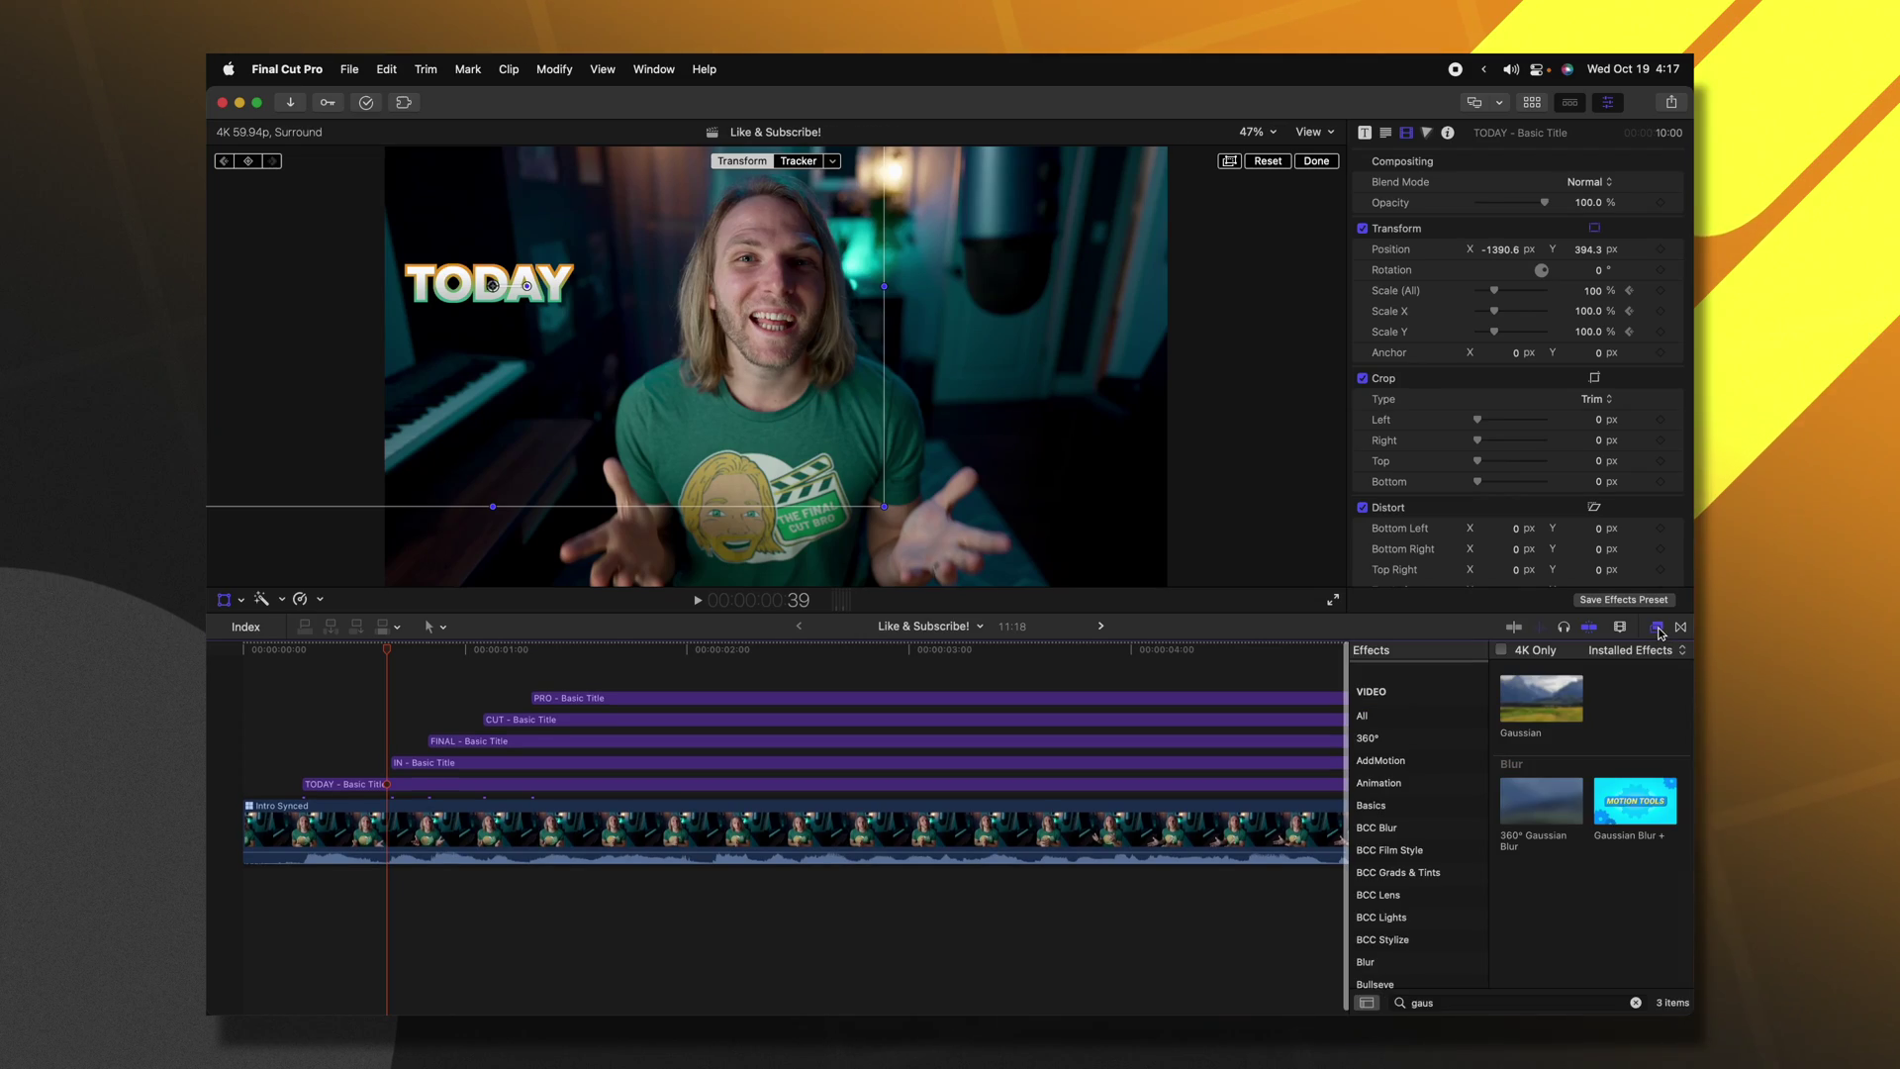
Browse the AddMotion effects collection (AddMotion, Pop, Swing).
click(1386, 760)
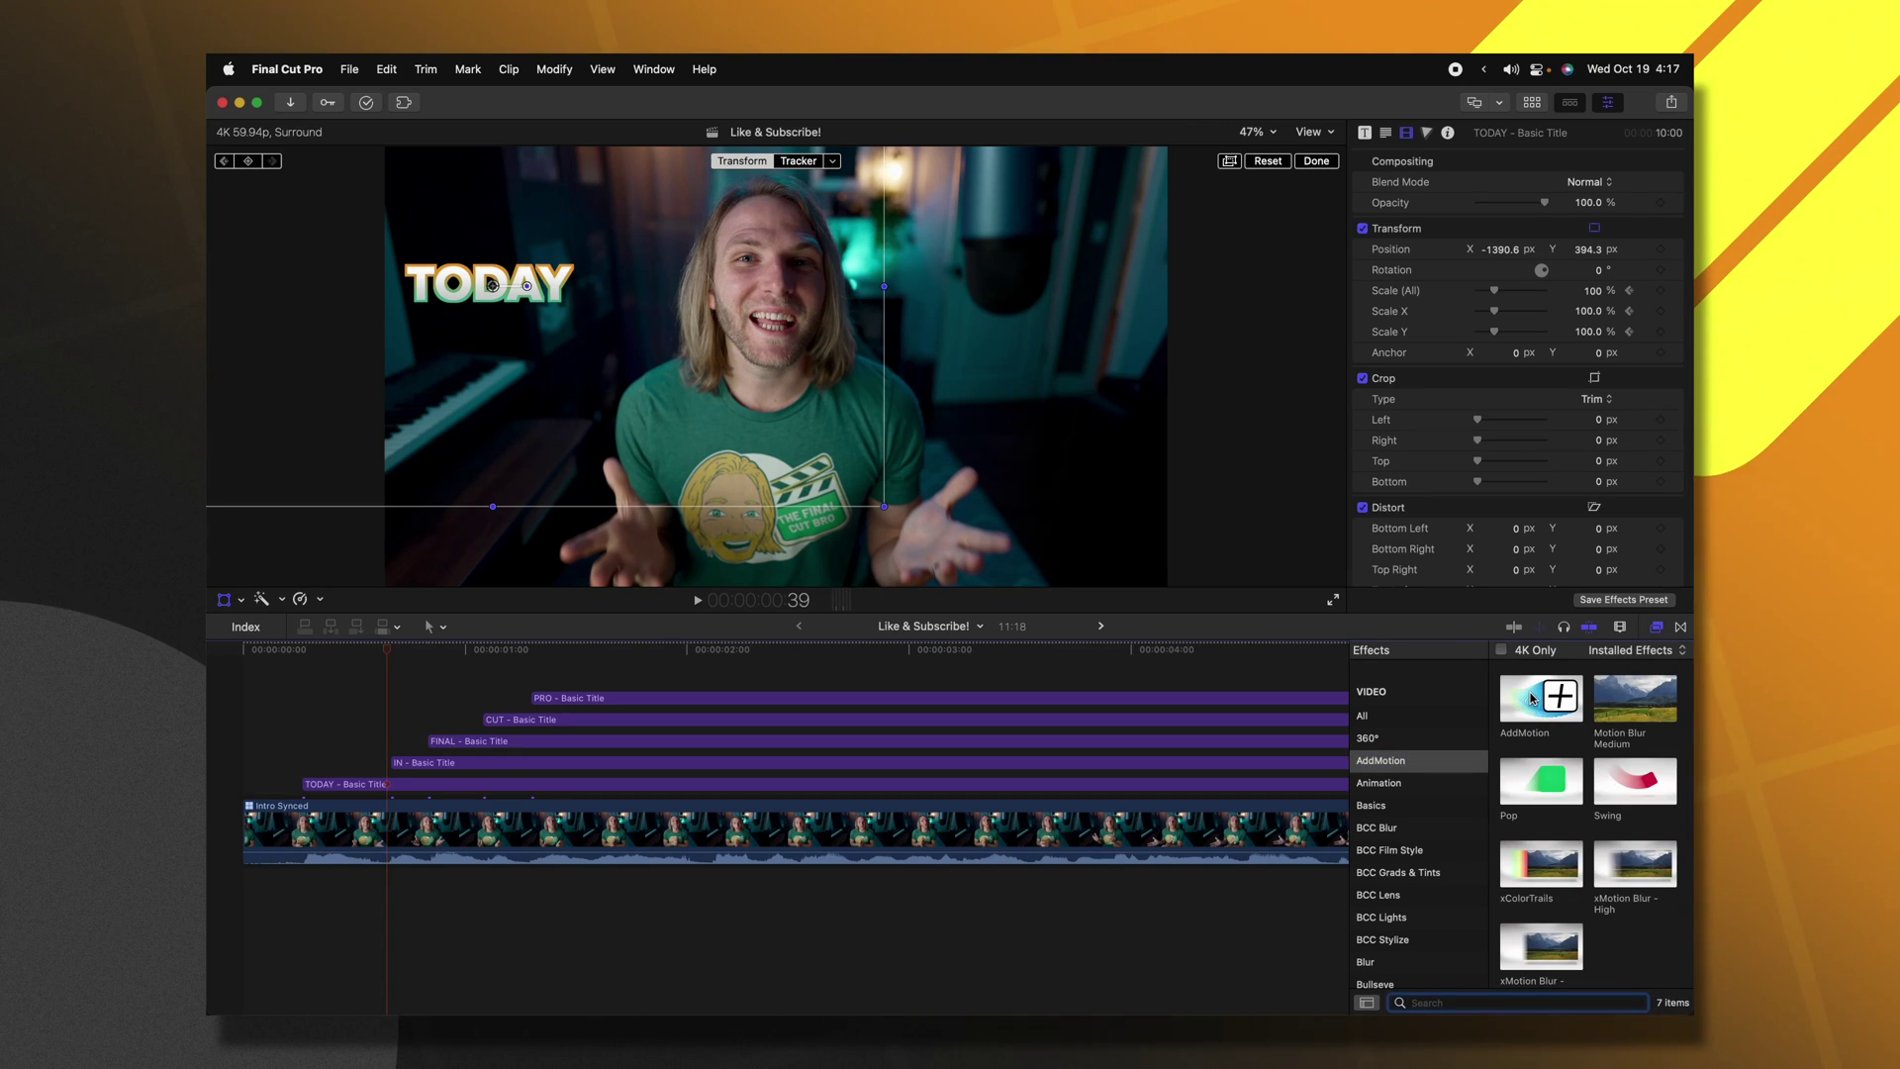
Apply the AddMotion effect to the IN title and scrub through its motion.
drag(1532, 699, 411, 771)
click(392, 649)
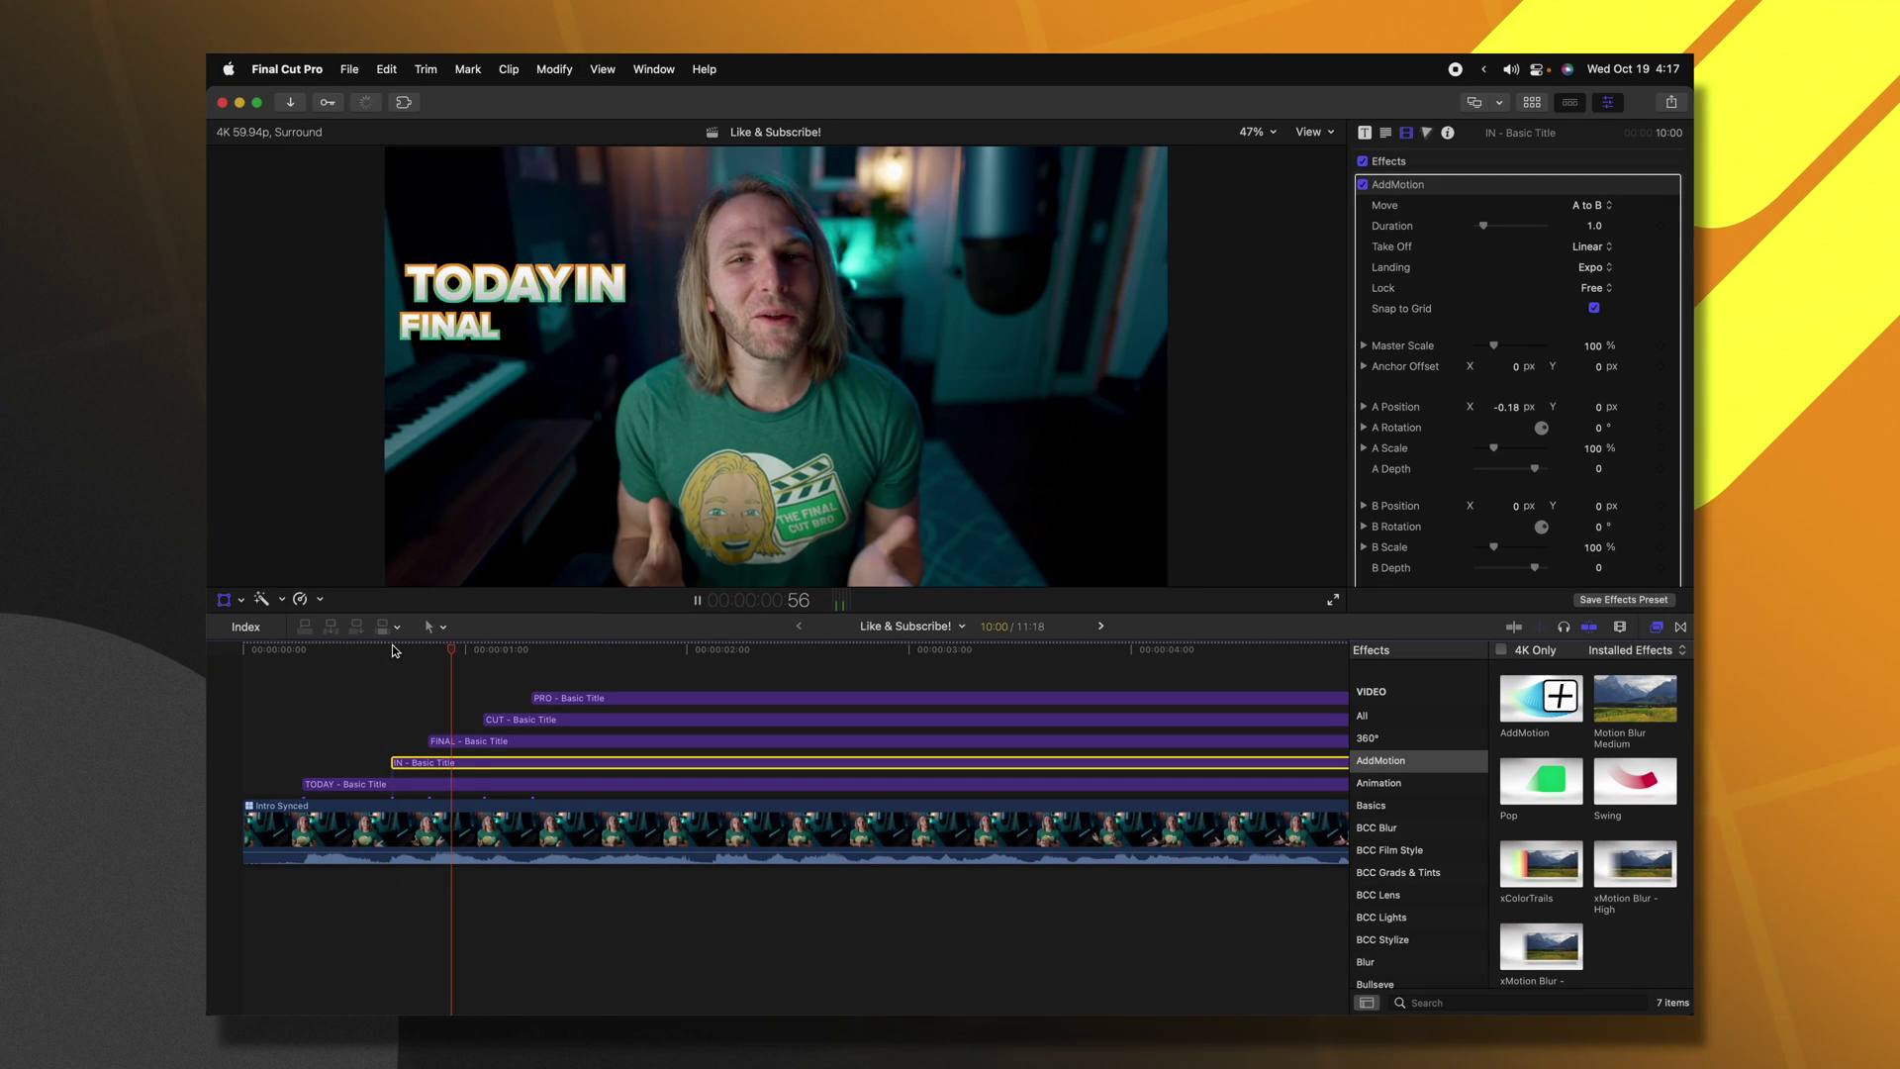
click(393, 648)
drag(395, 656, 470, 654)
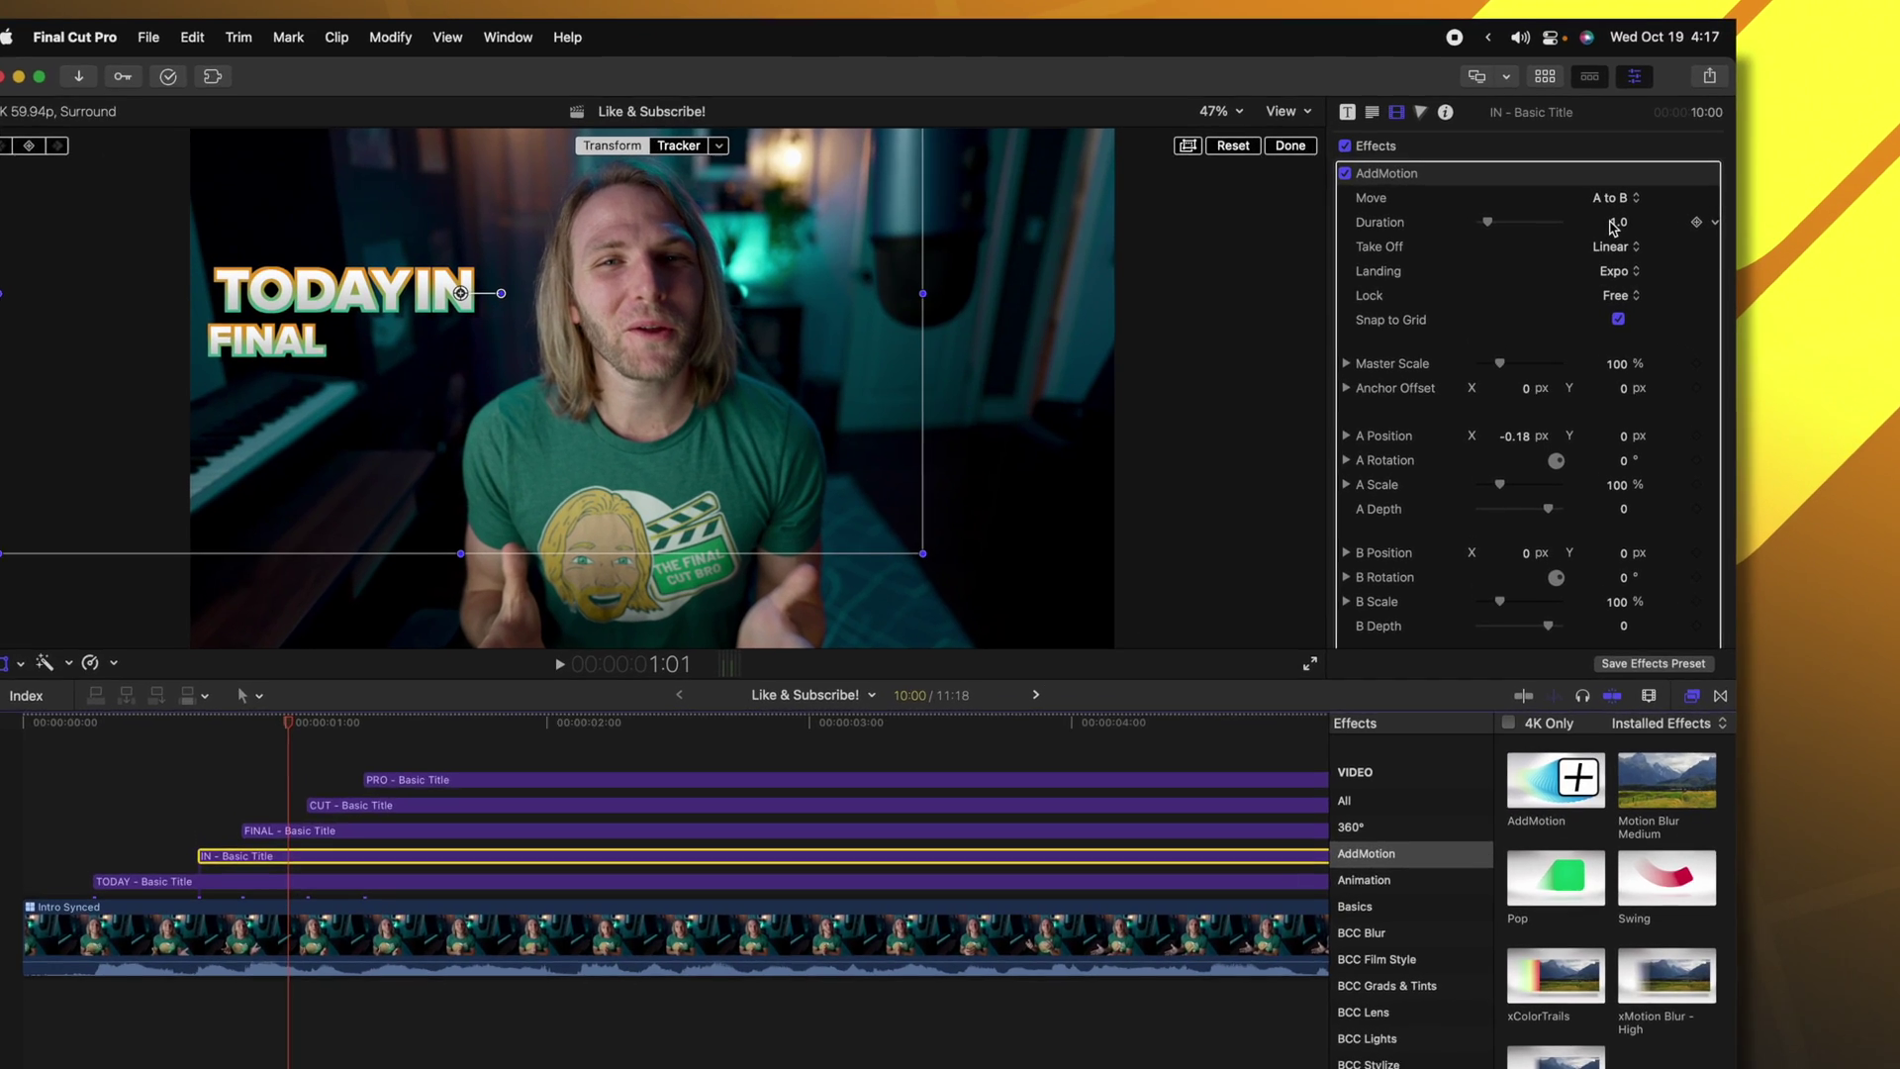
Change the IN title's AddMotion take-off from Linear to Ease² and finish the transform.
click(1614, 225)
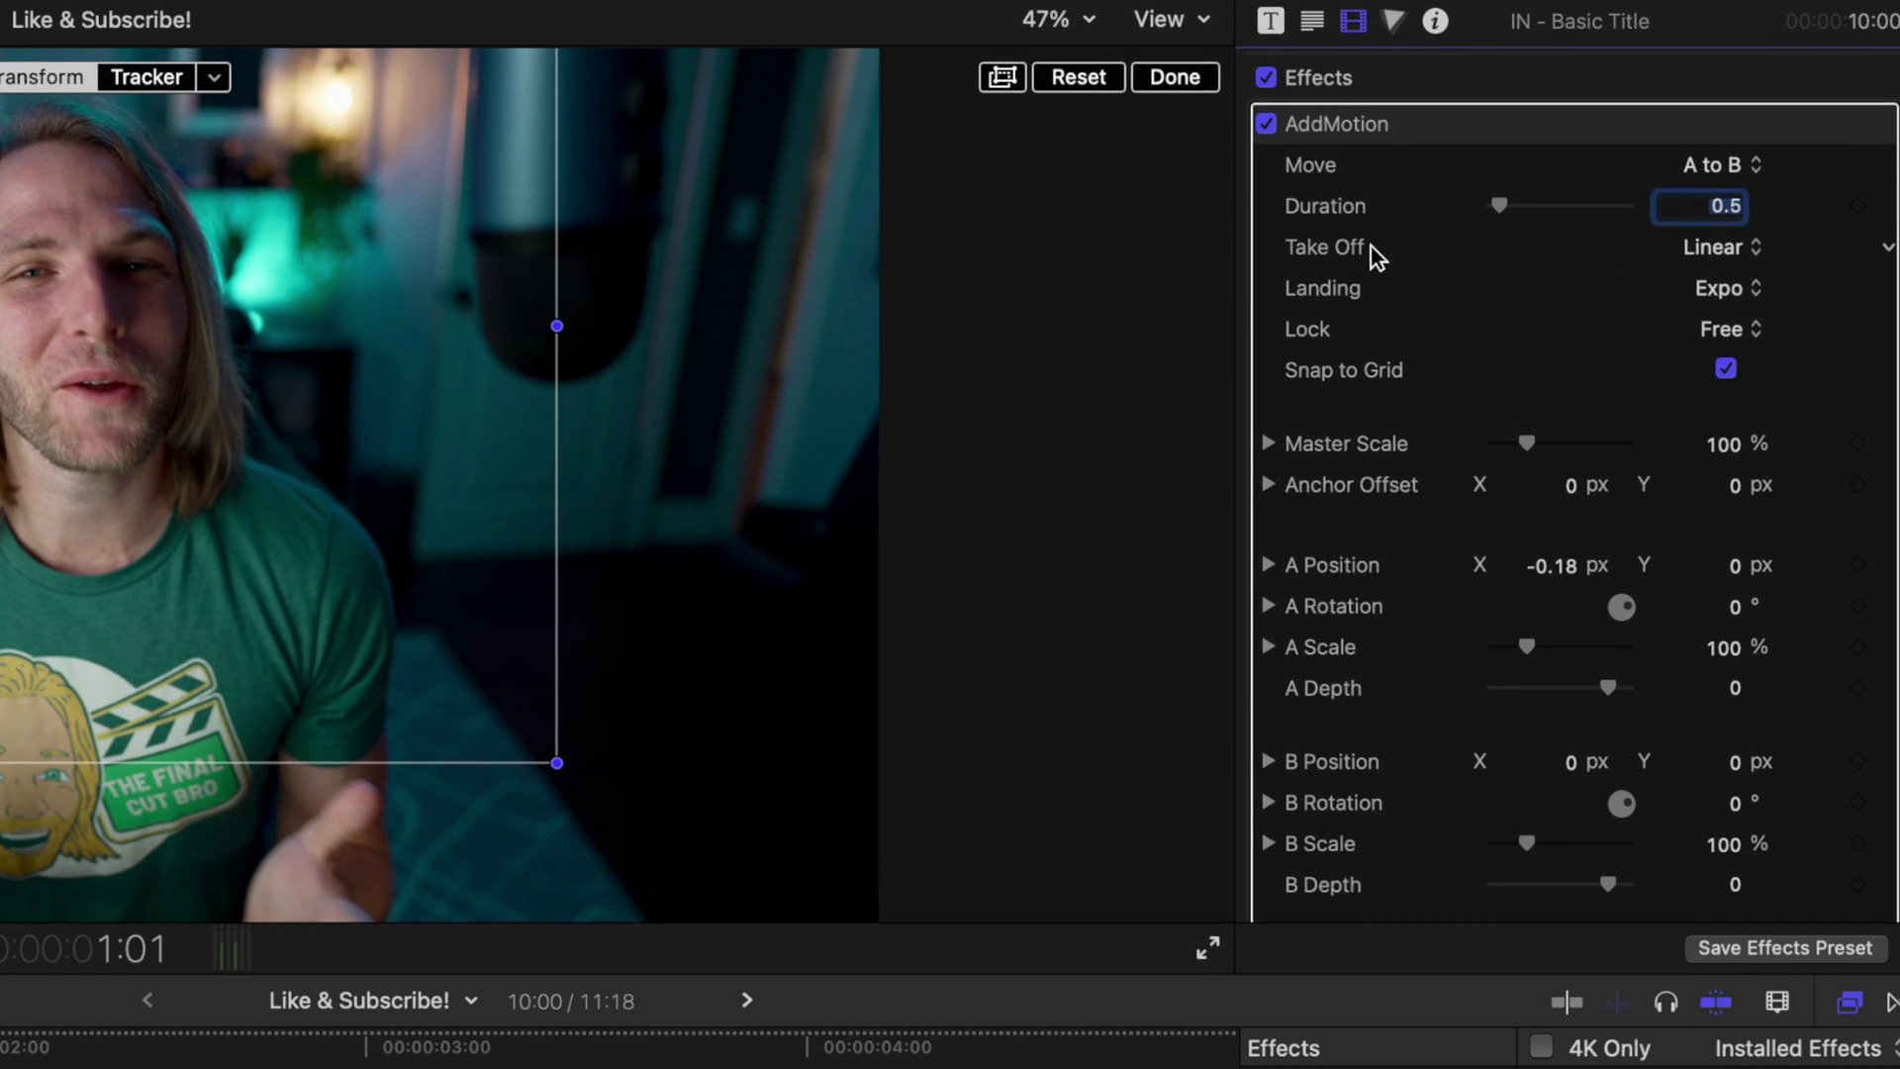
click(1709, 254)
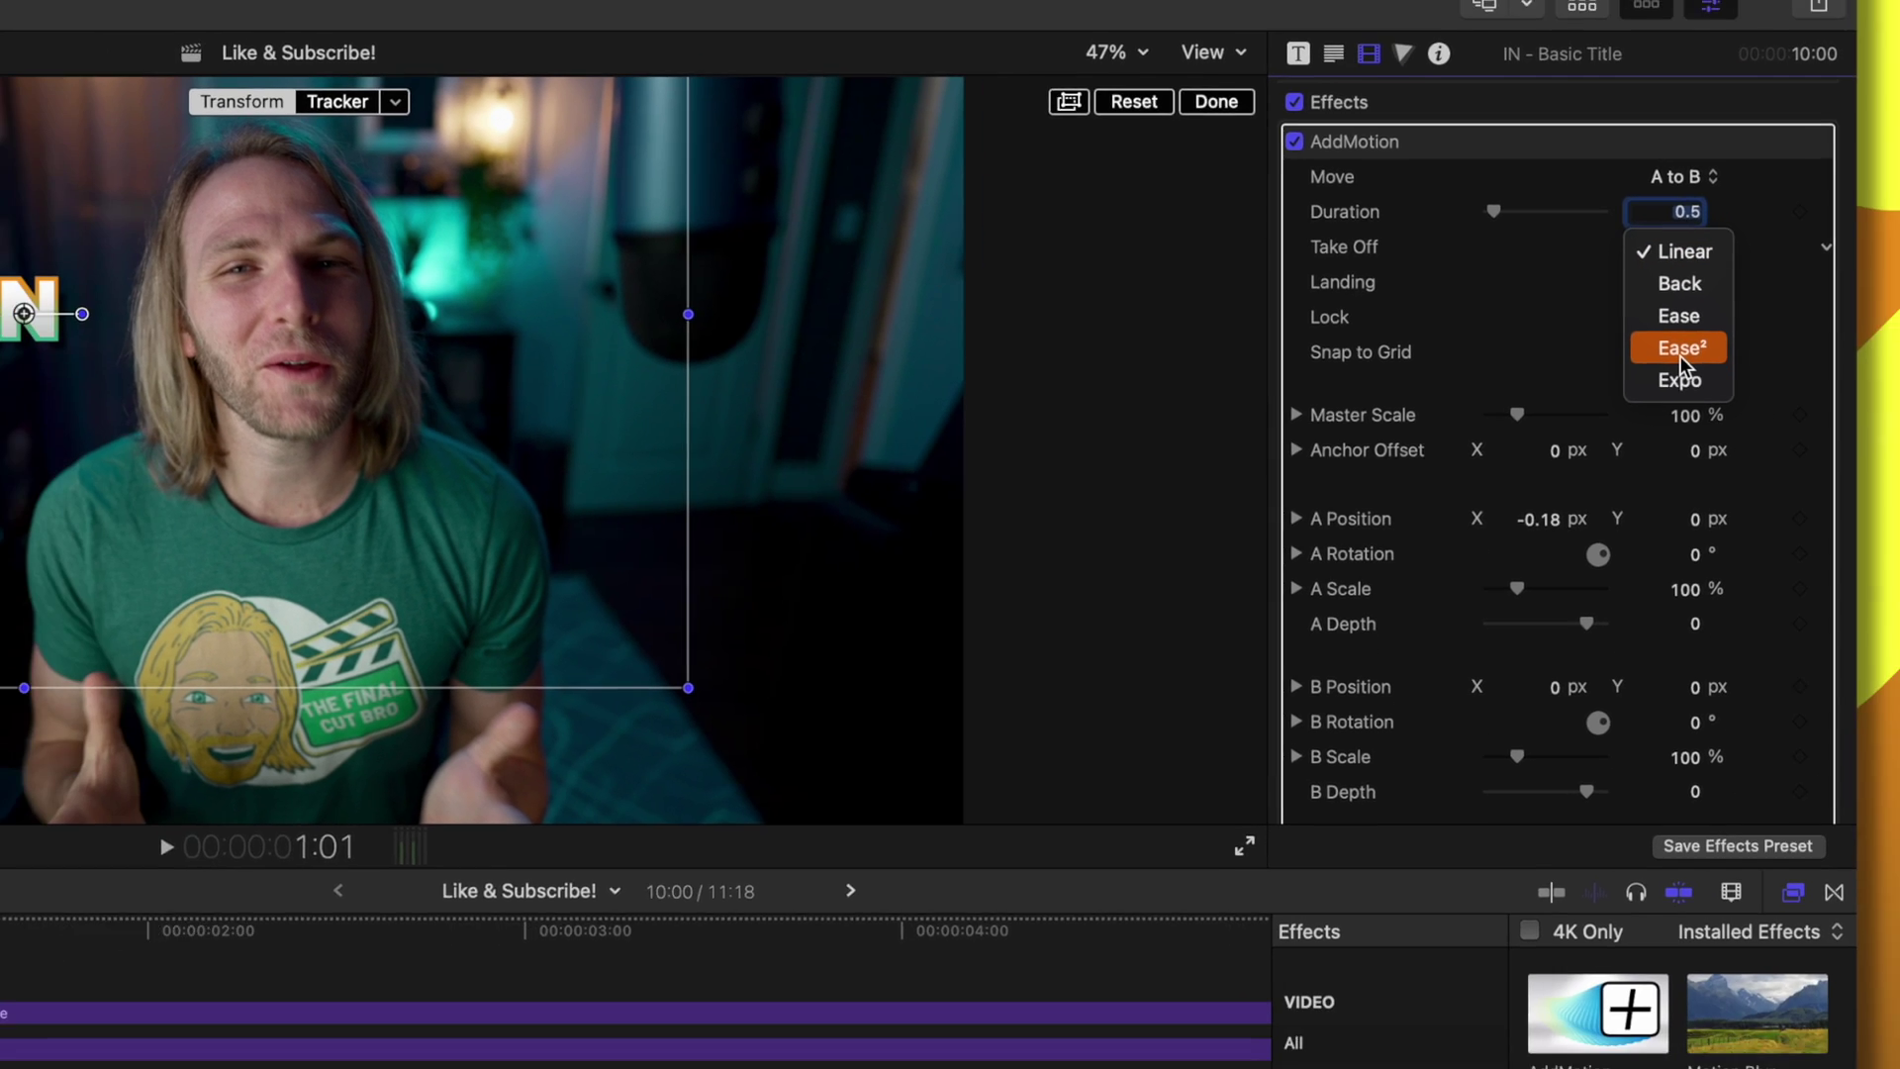
click(1678, 349)
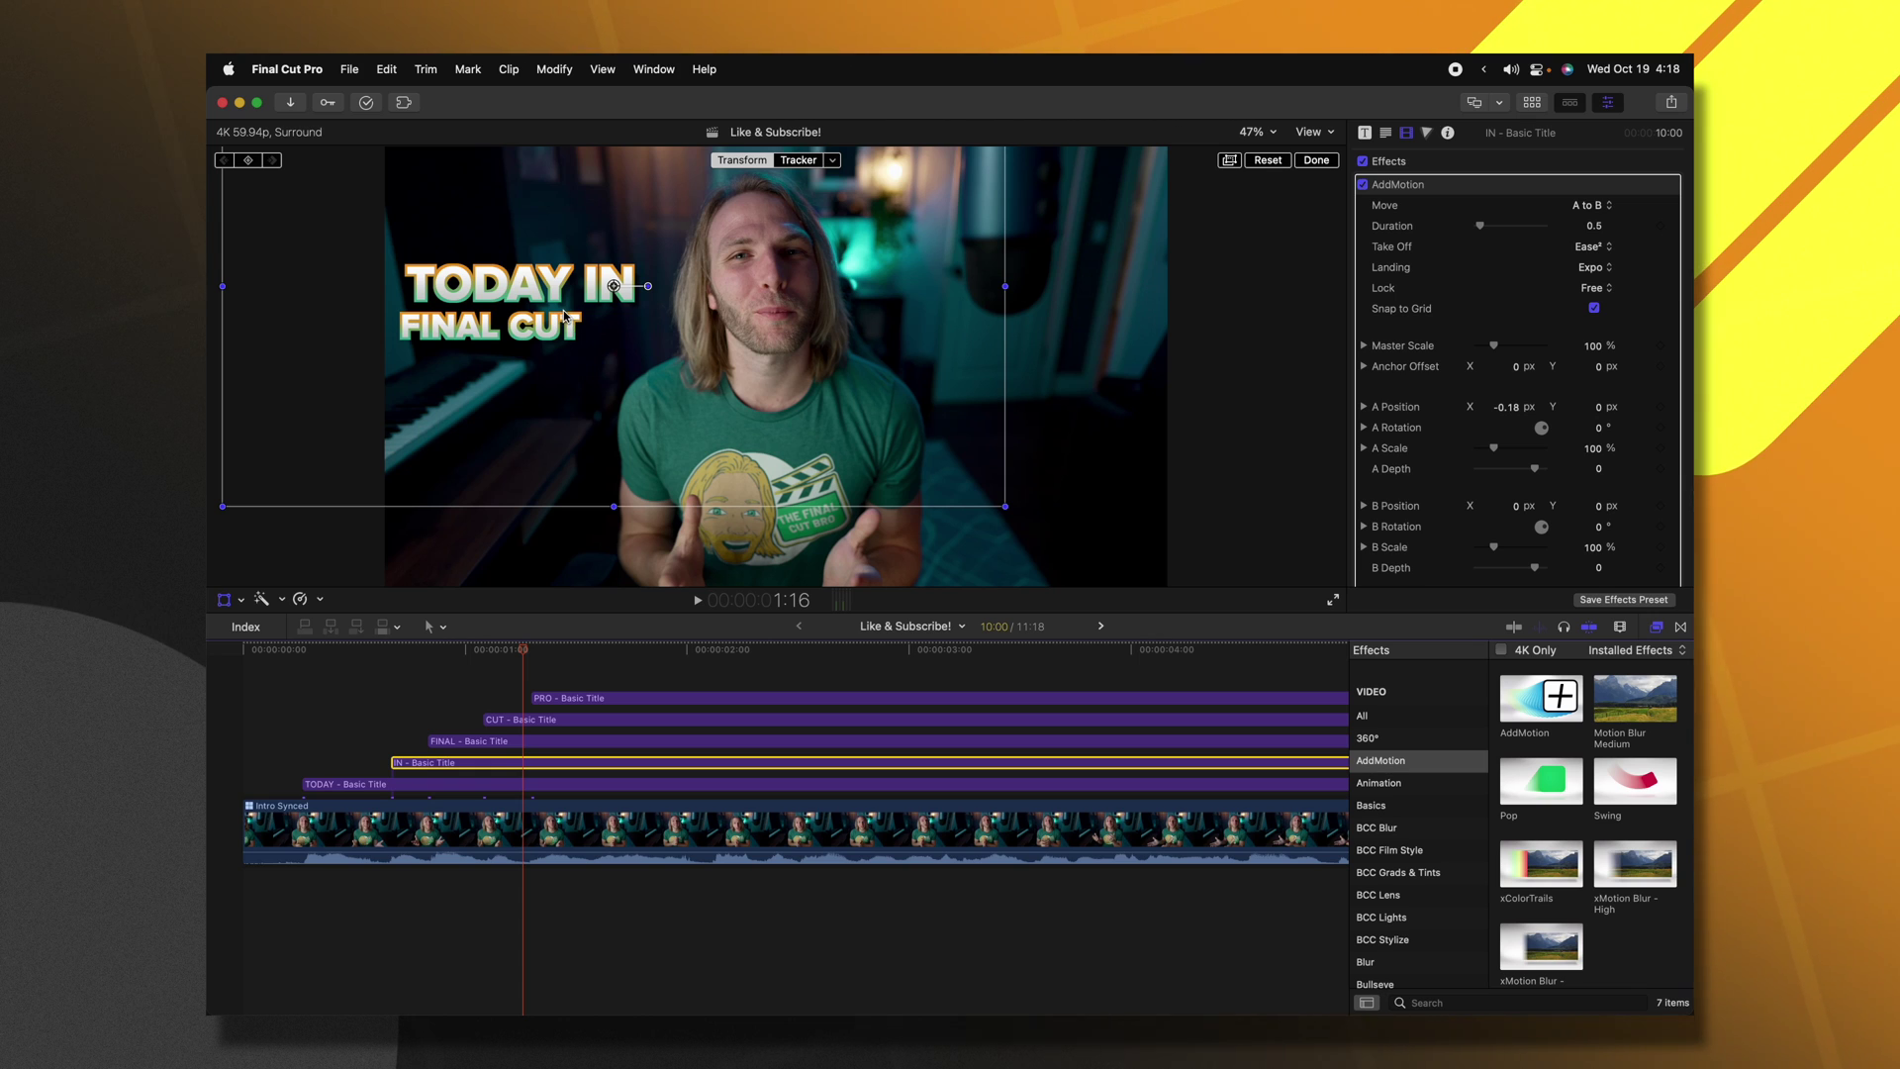
click(226, 600)
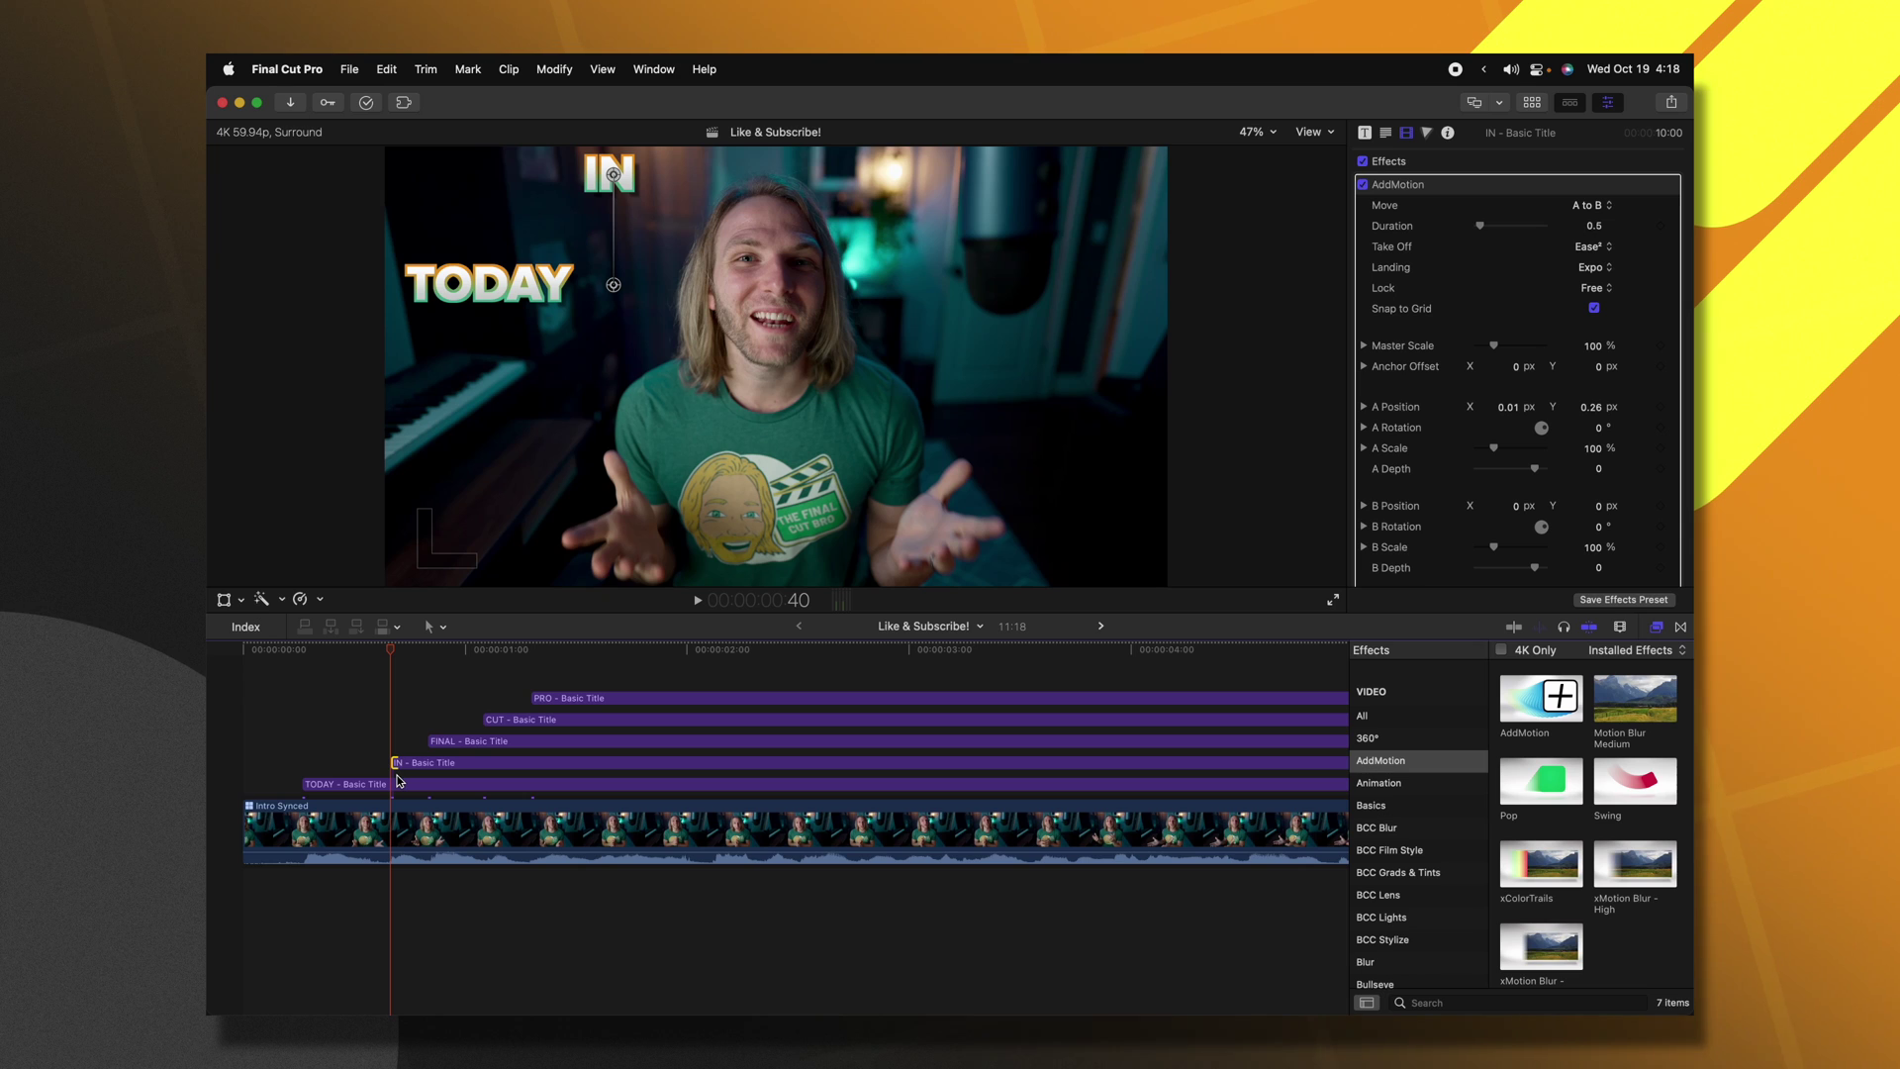
Add a shortened Cross Dissolve to the IN title's start and nudge the title a frame earlier.
key(super+t)
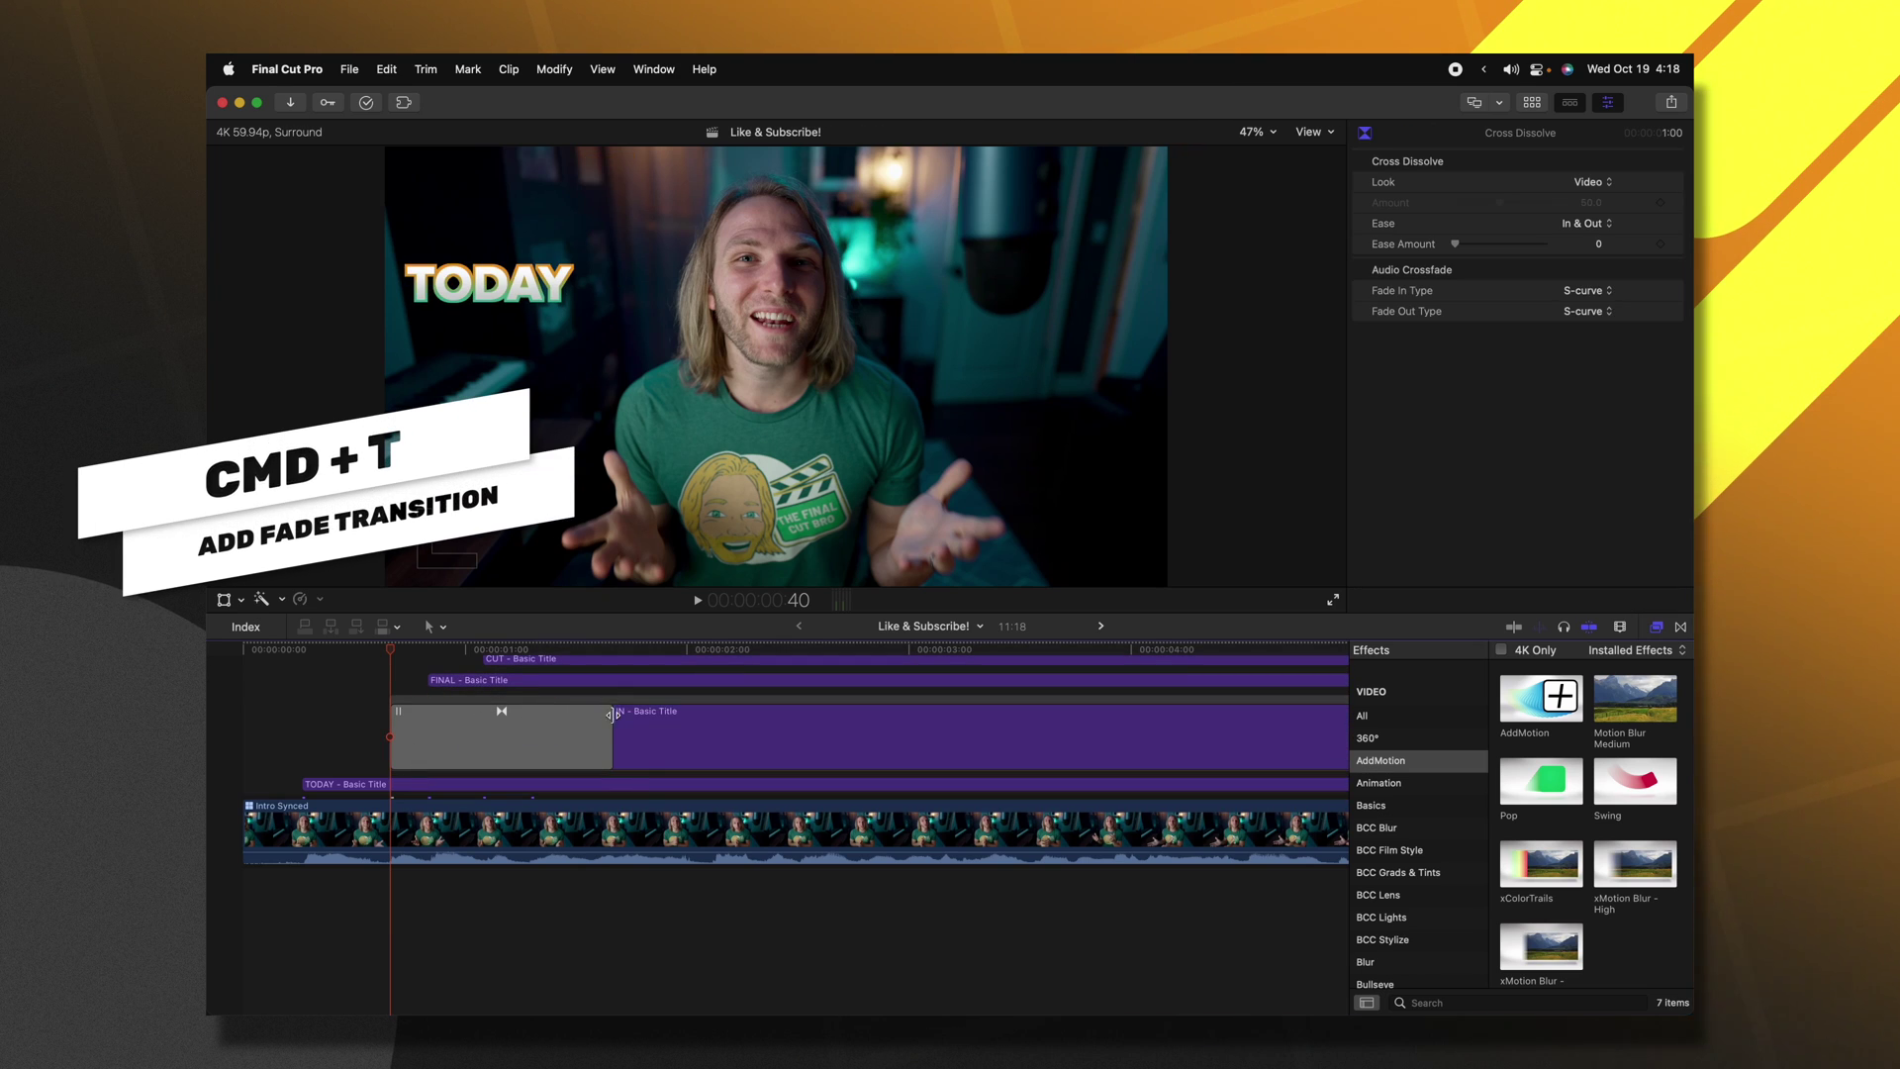
drag(609, 723, 594, 725)
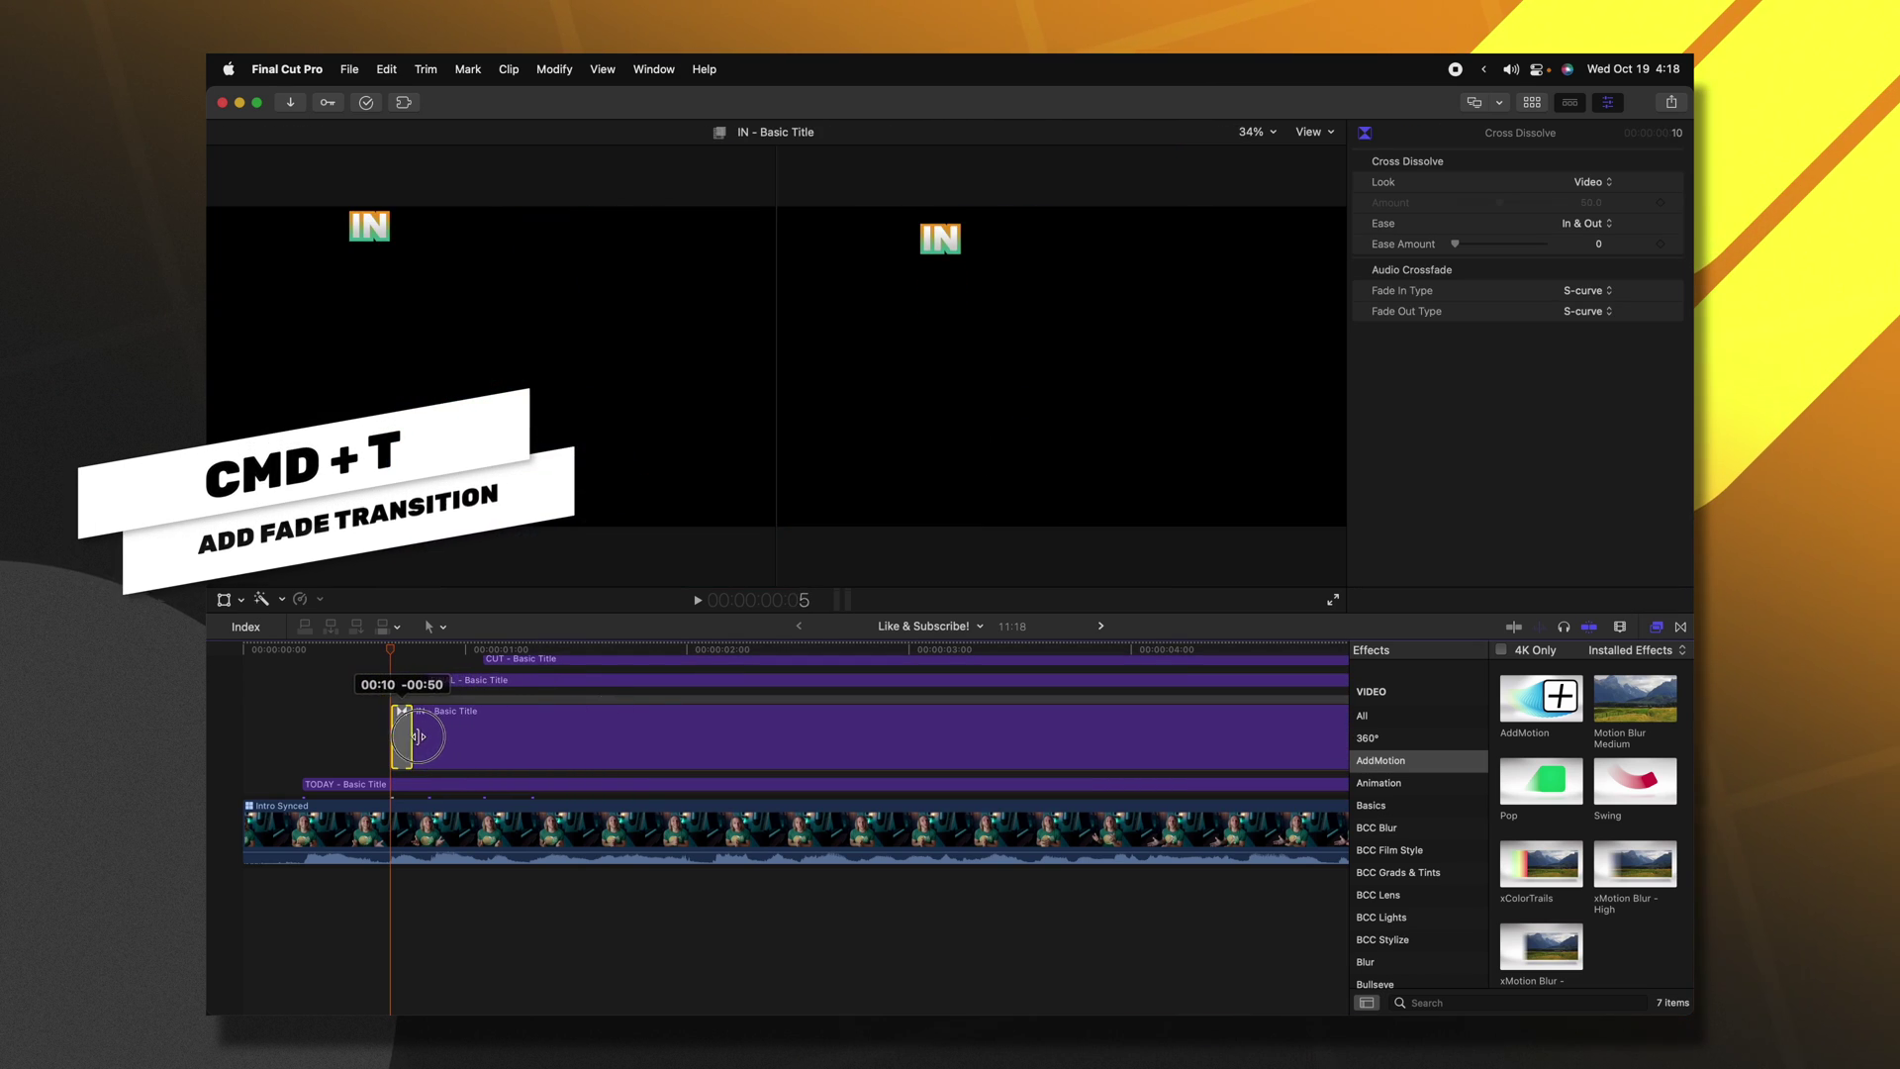
drag(417, 735, 426, 735)
key(space)
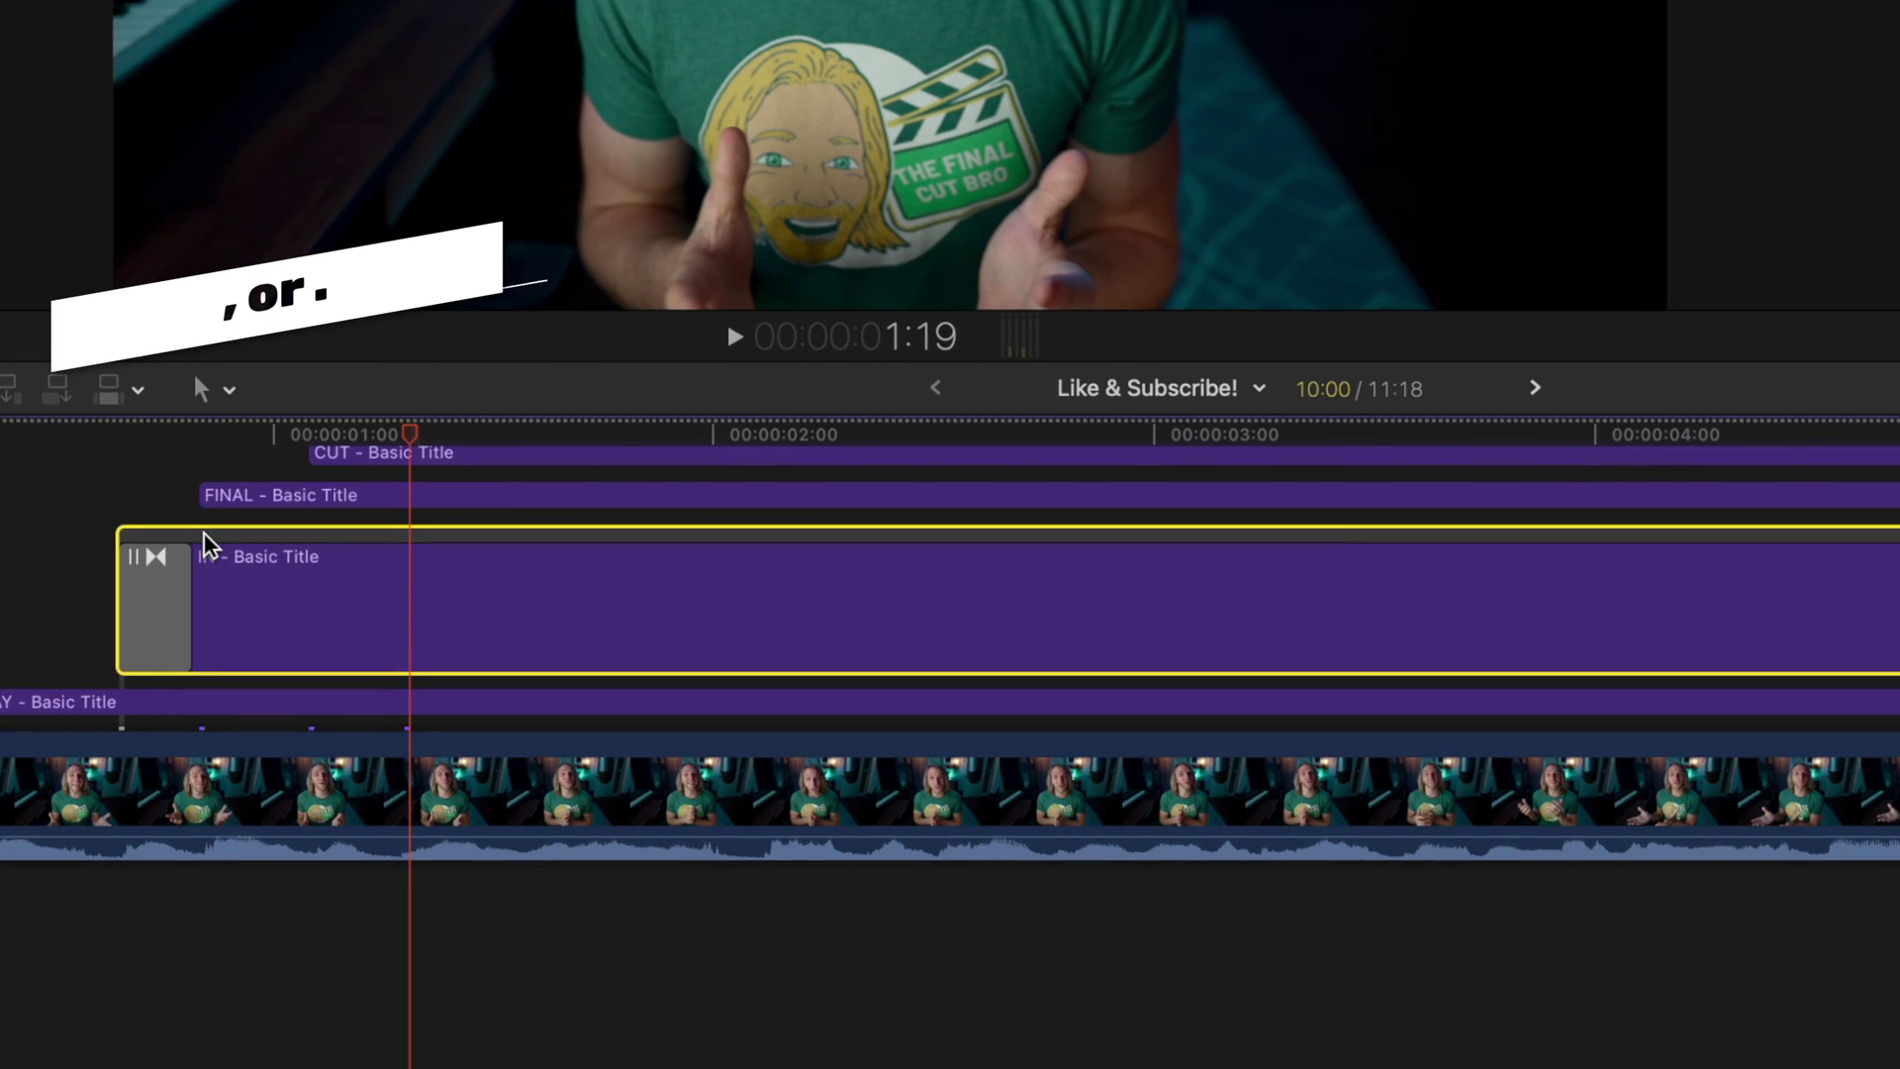
key(comma)
key(comma)
key(comma)
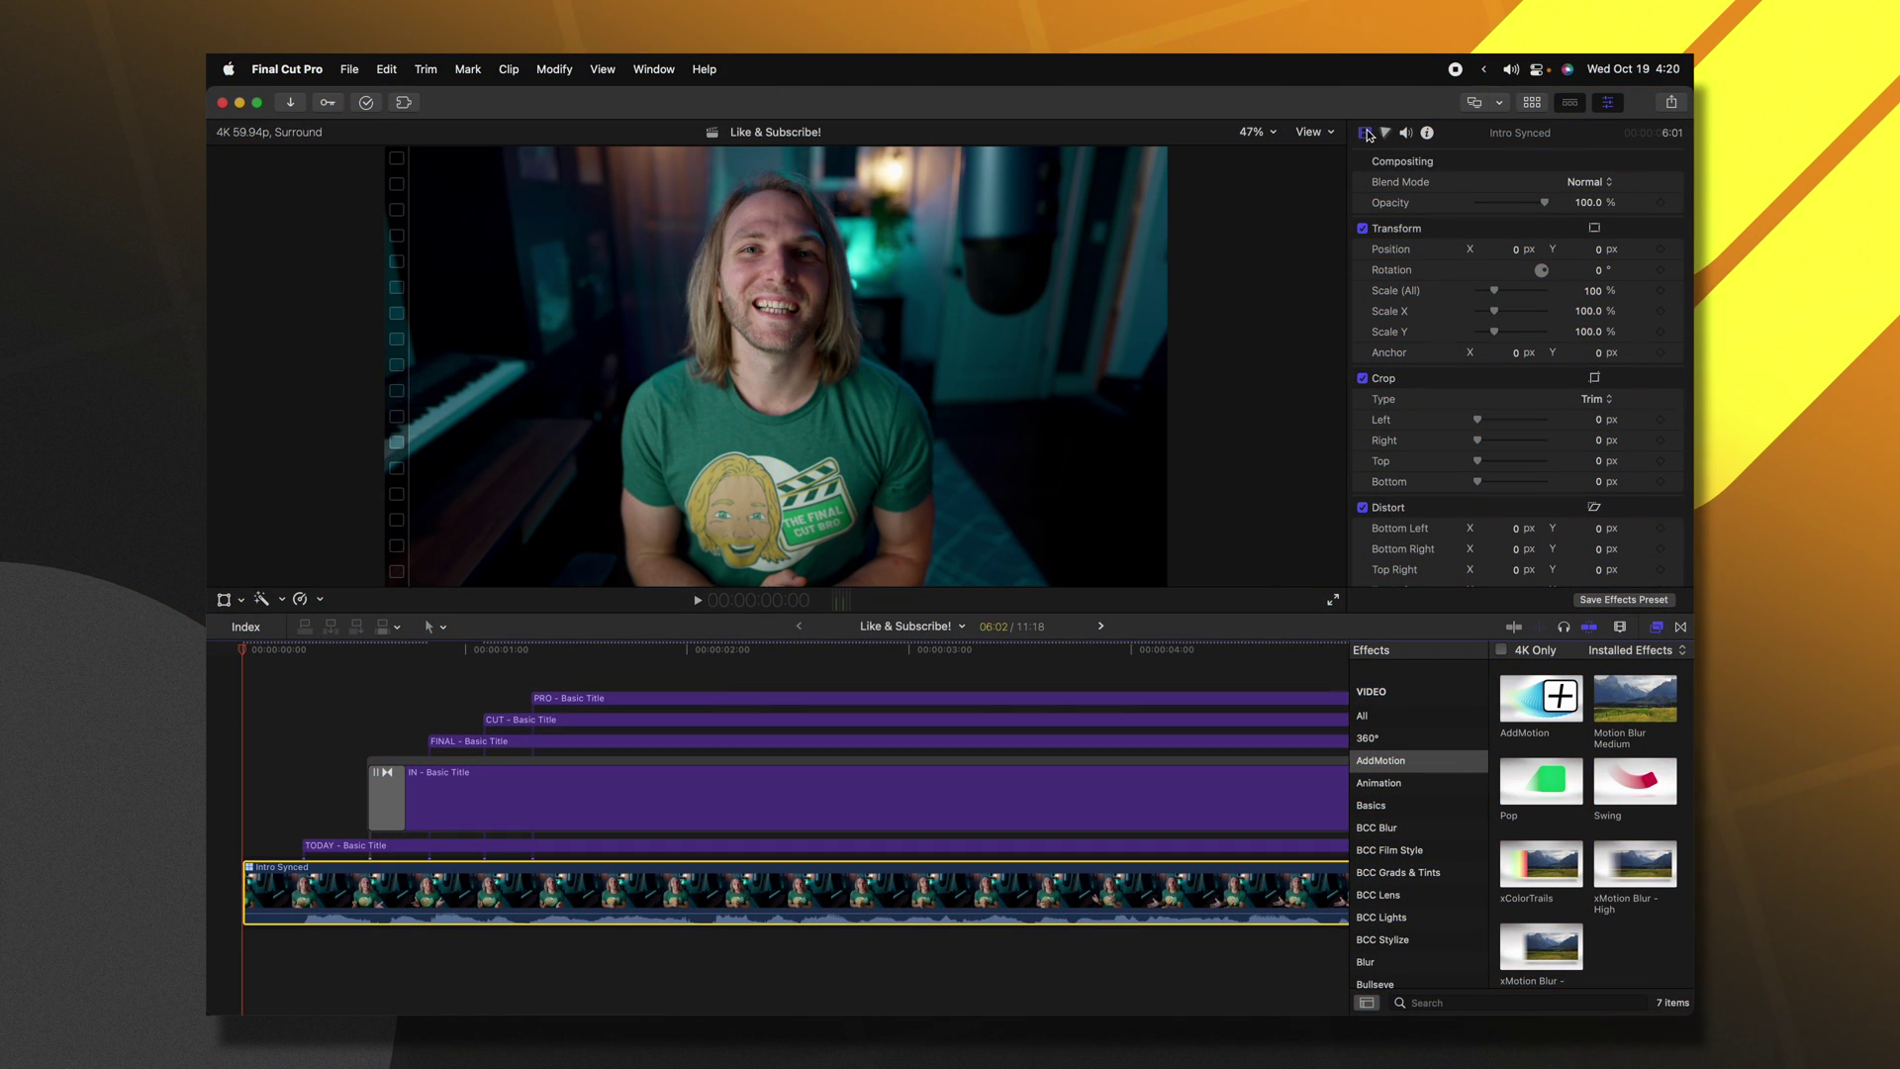
Add a tracker to Intro Synced and fit its tracking box around the presenter's face.
scroll(1386, 297, down, 4)
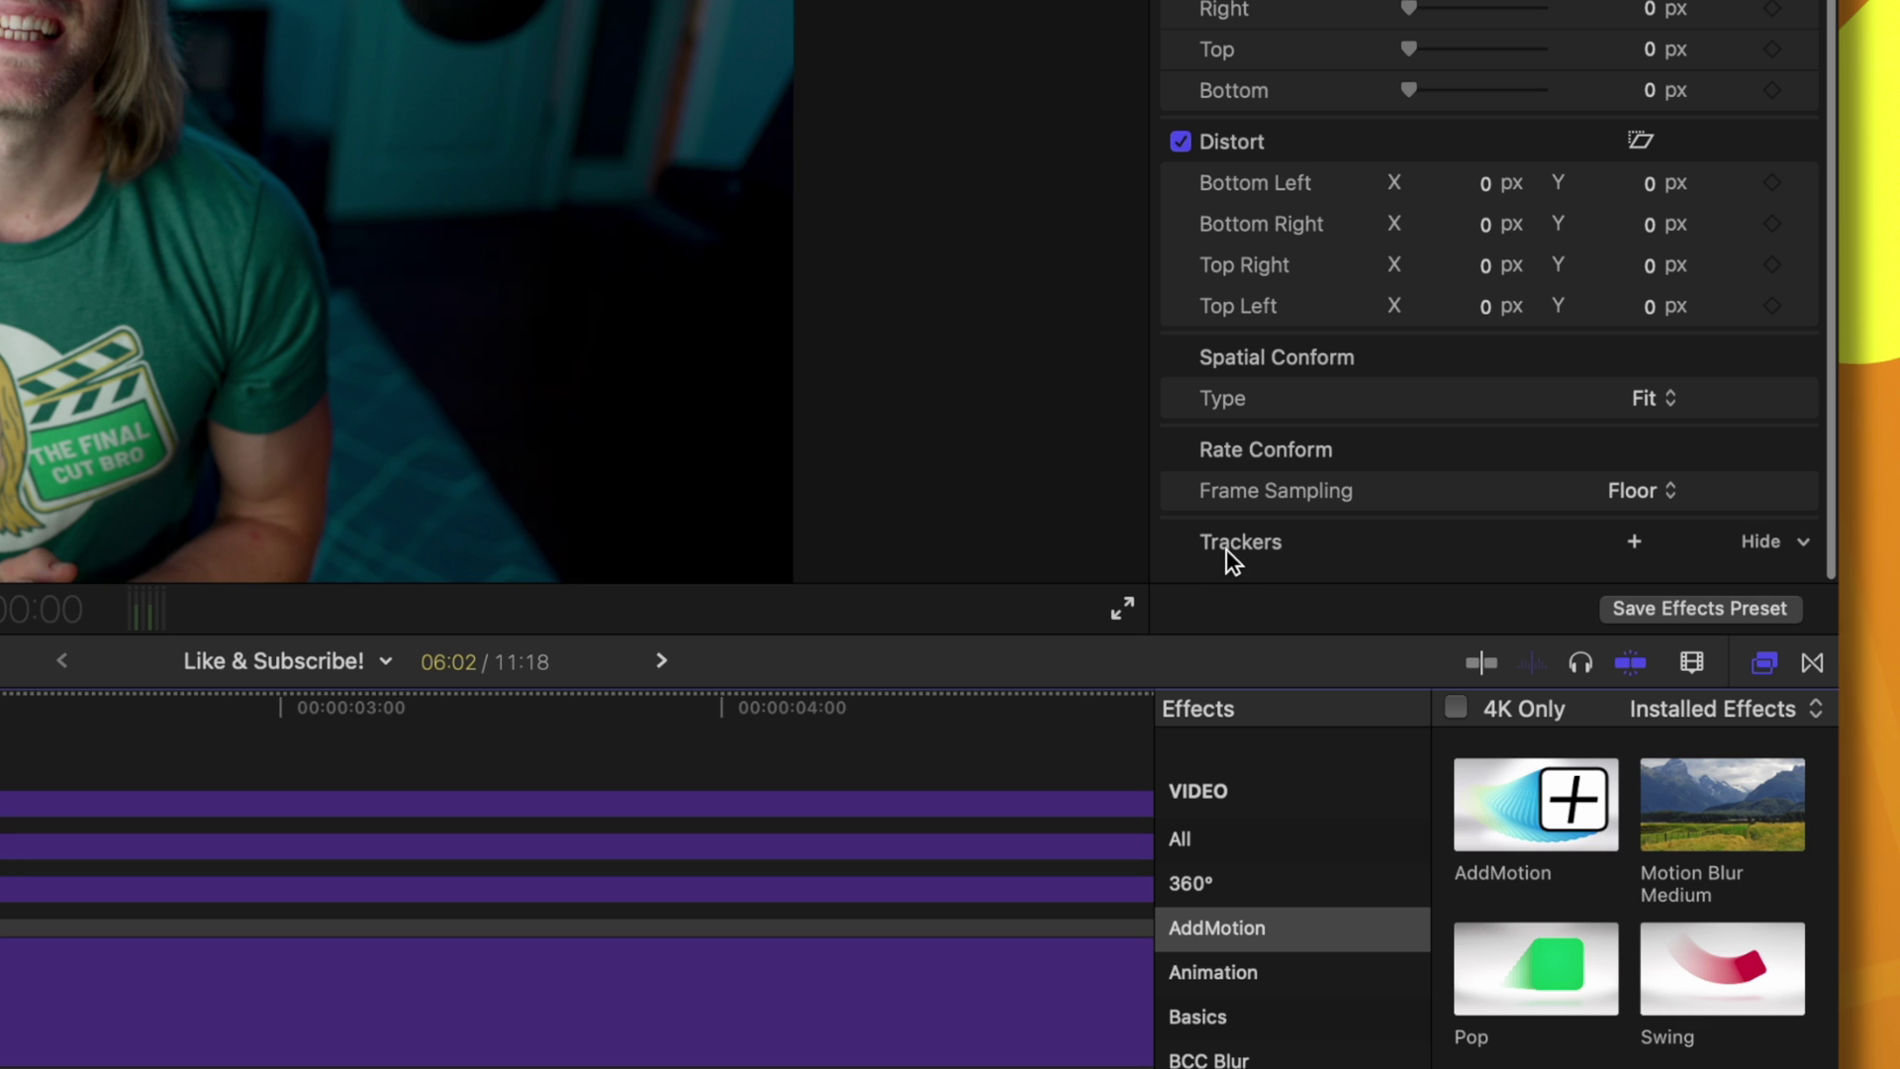
click(1634, 543)
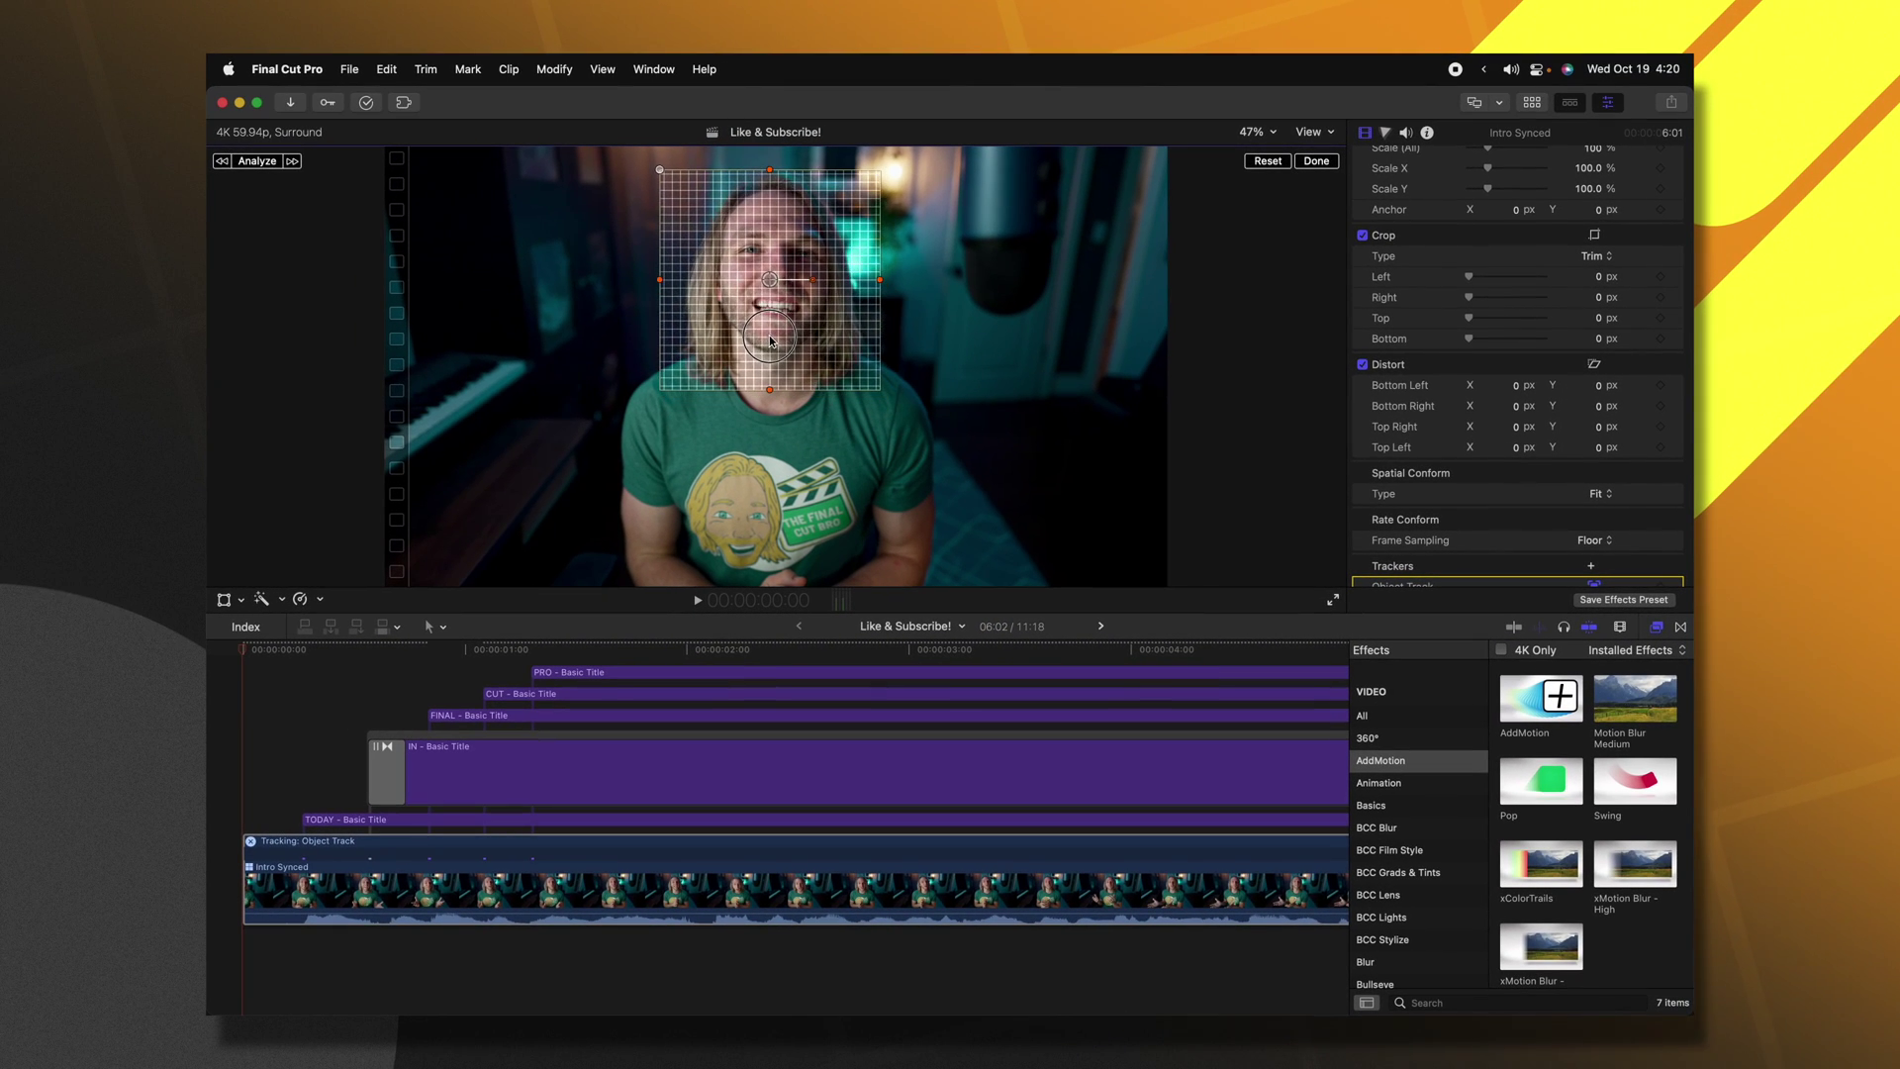
drag(771, 340, 777, 348)
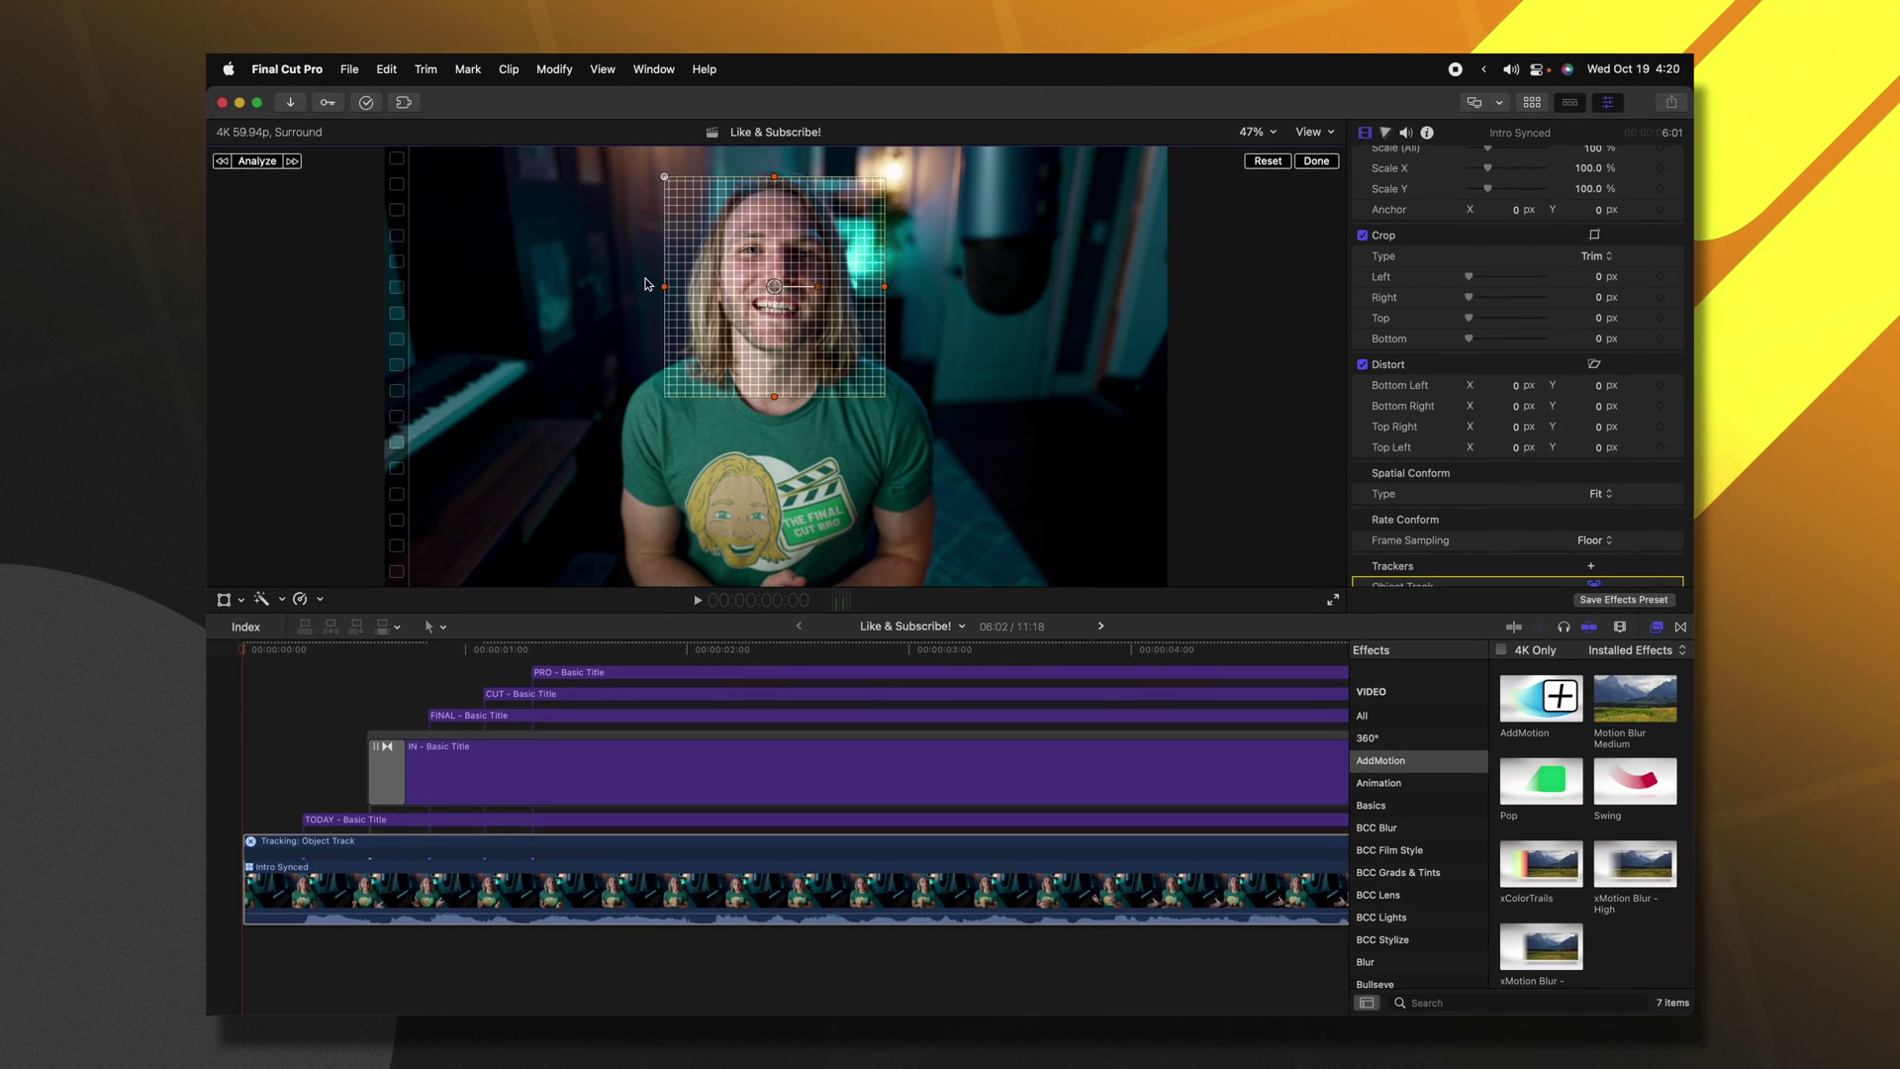
drag(664, 176, 707, 177)
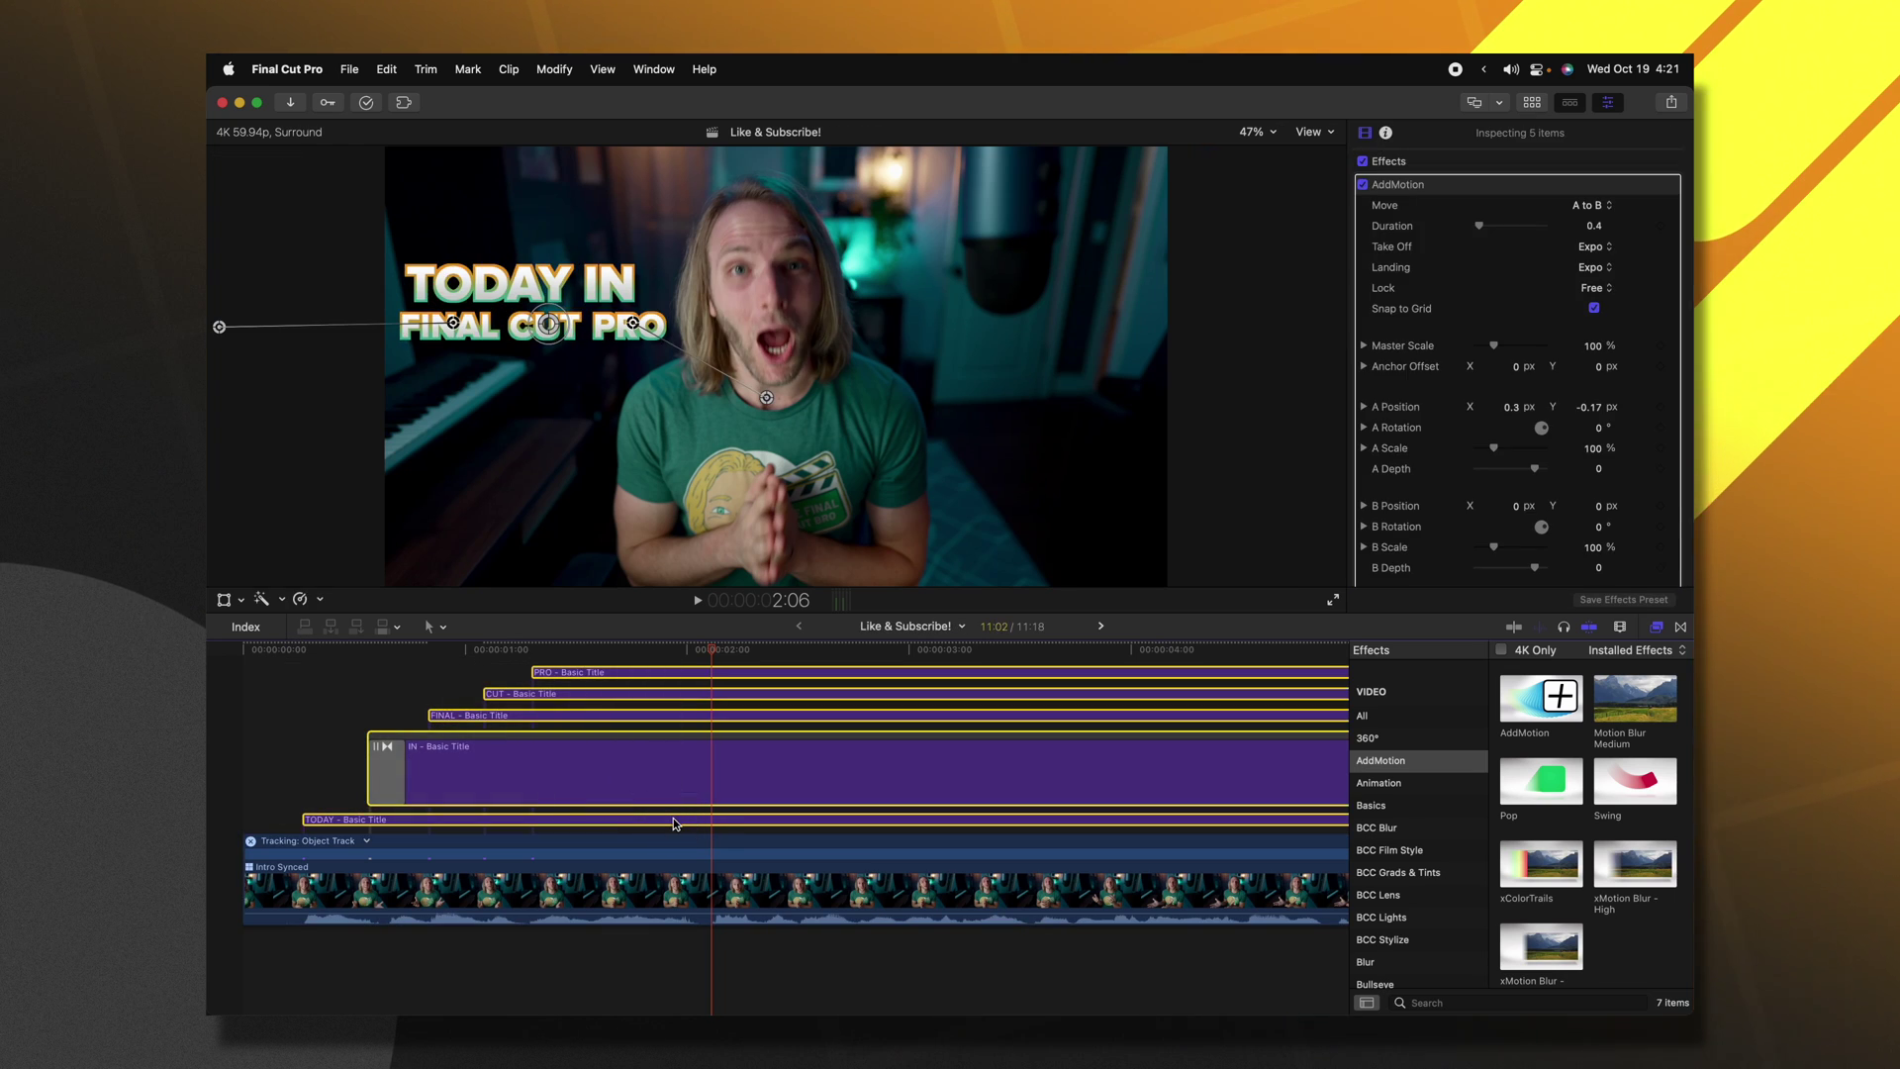
key(alt+g)
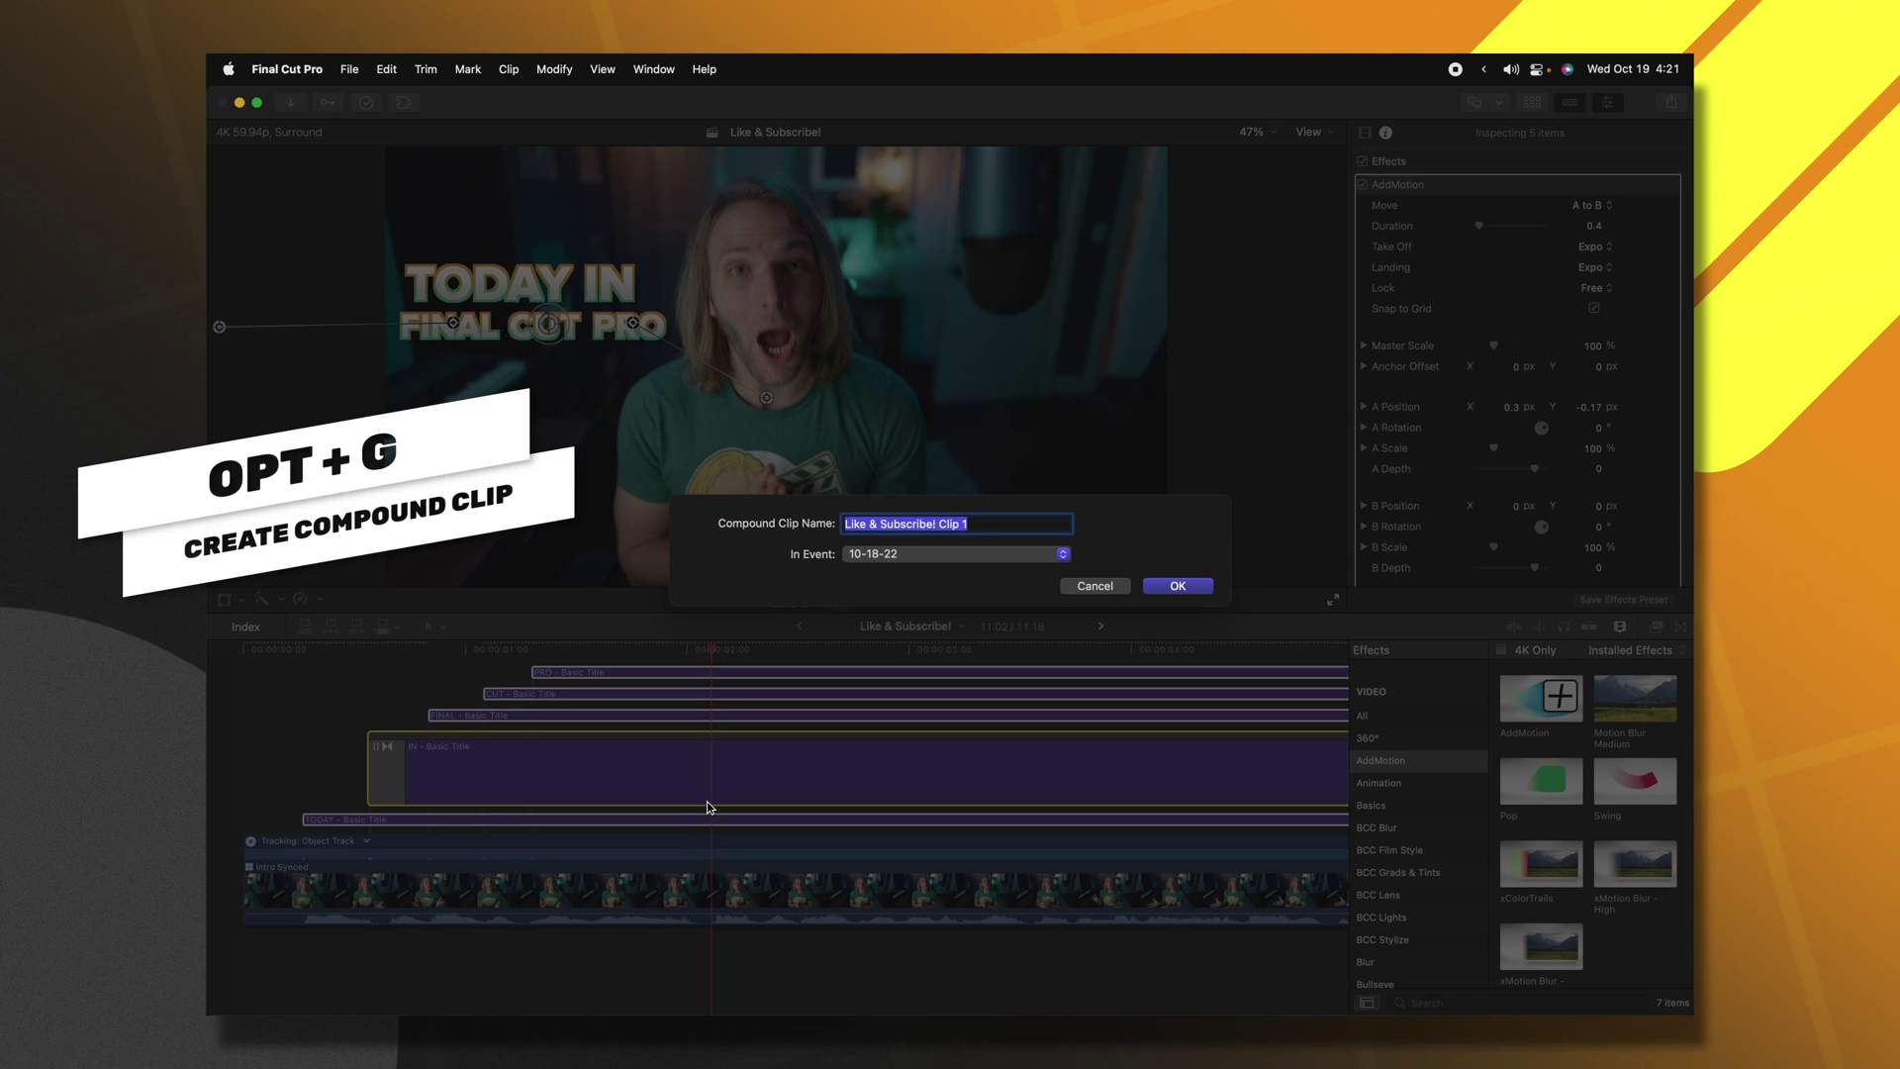
Name the five-title compound clip Text and move the playhead near its start.
text(Text)
key(Return)
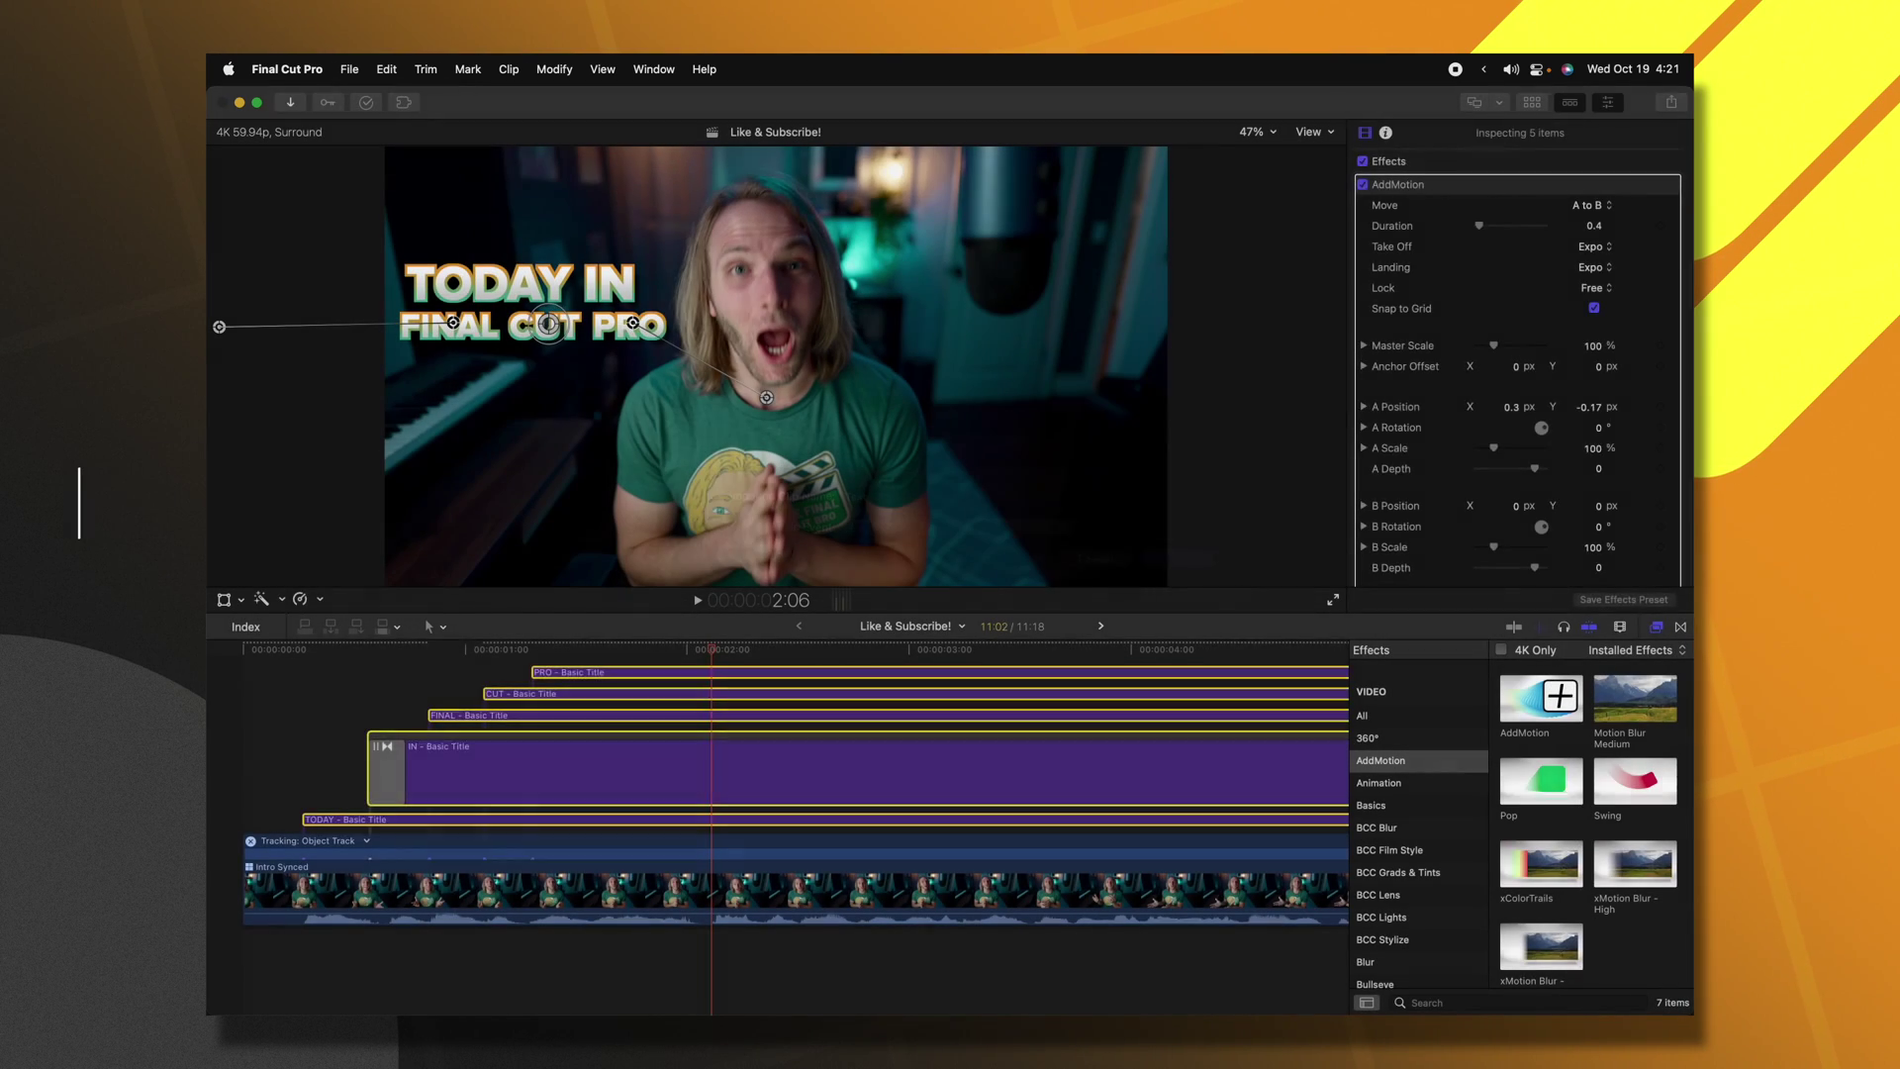
drag(395, 645, 362, 648)
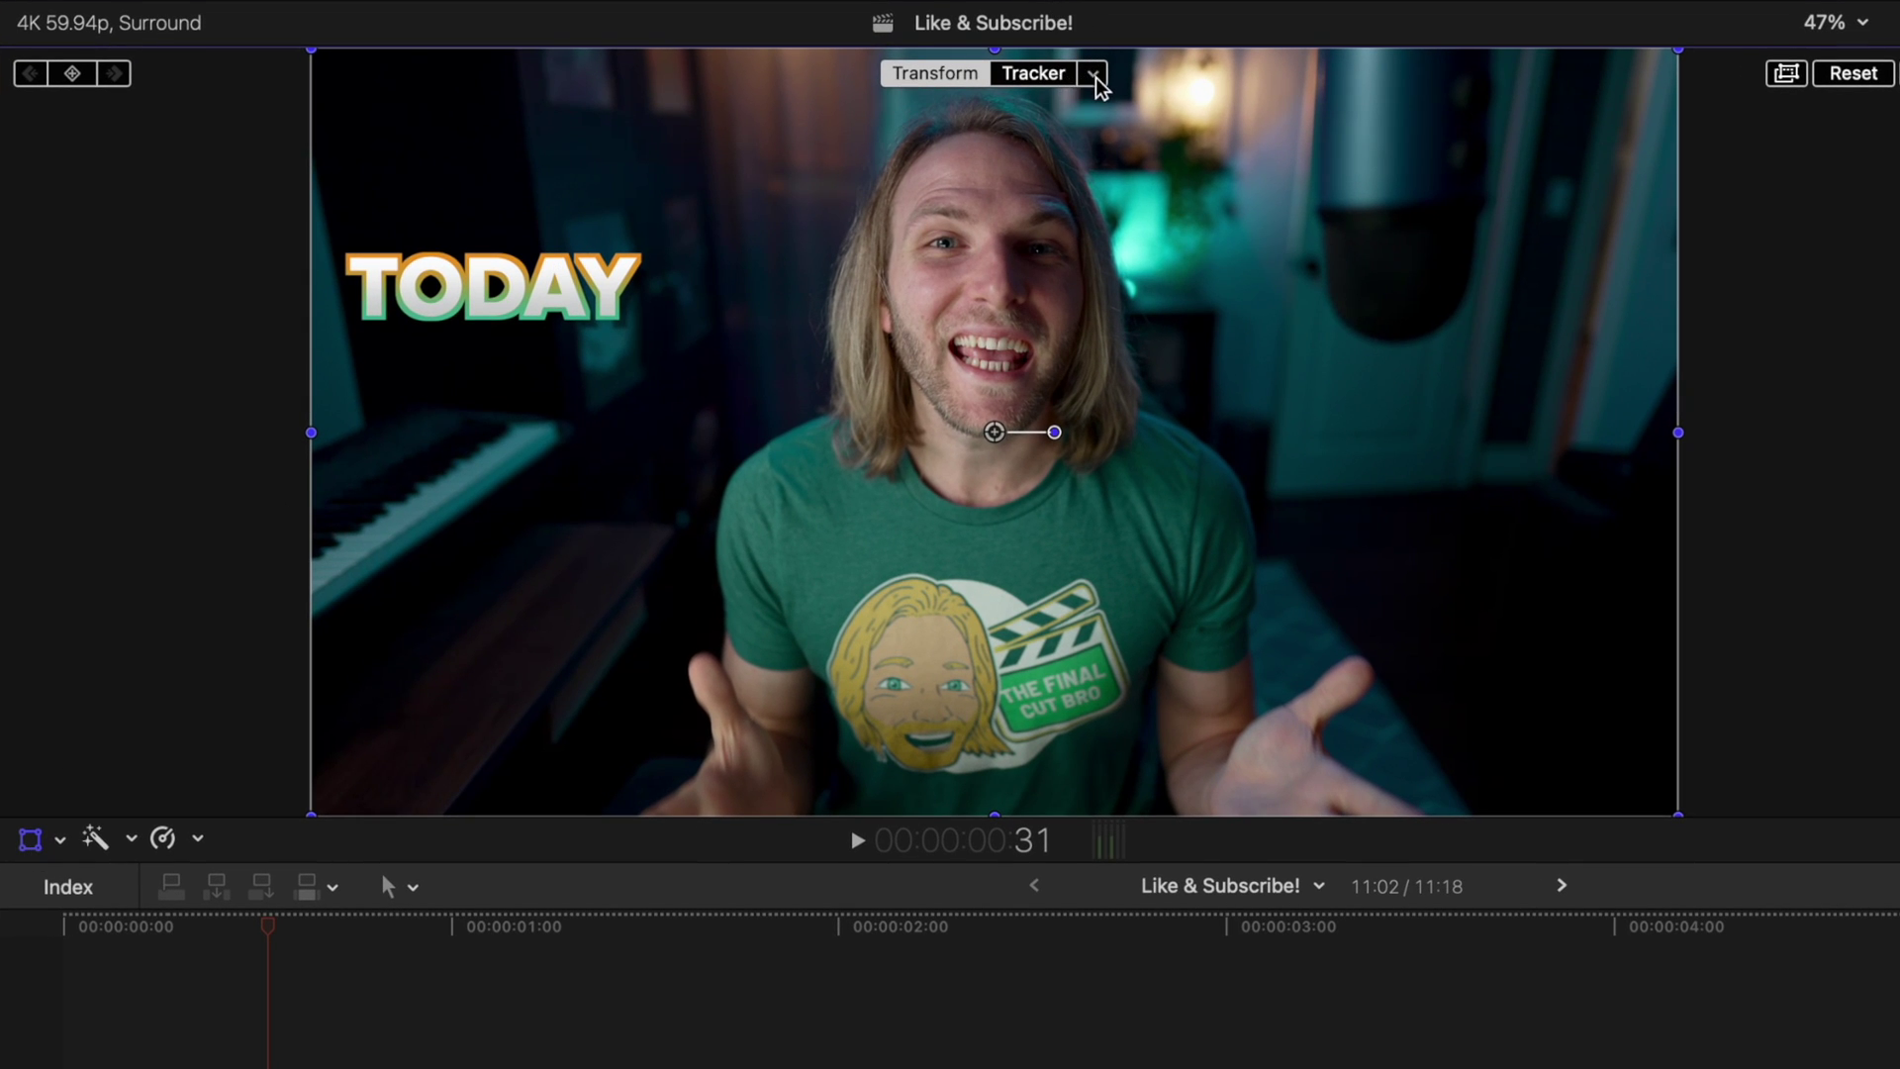
Set the Text clip's tracker to Object Track and play to confirm it follows the face.
click(1095, 76)
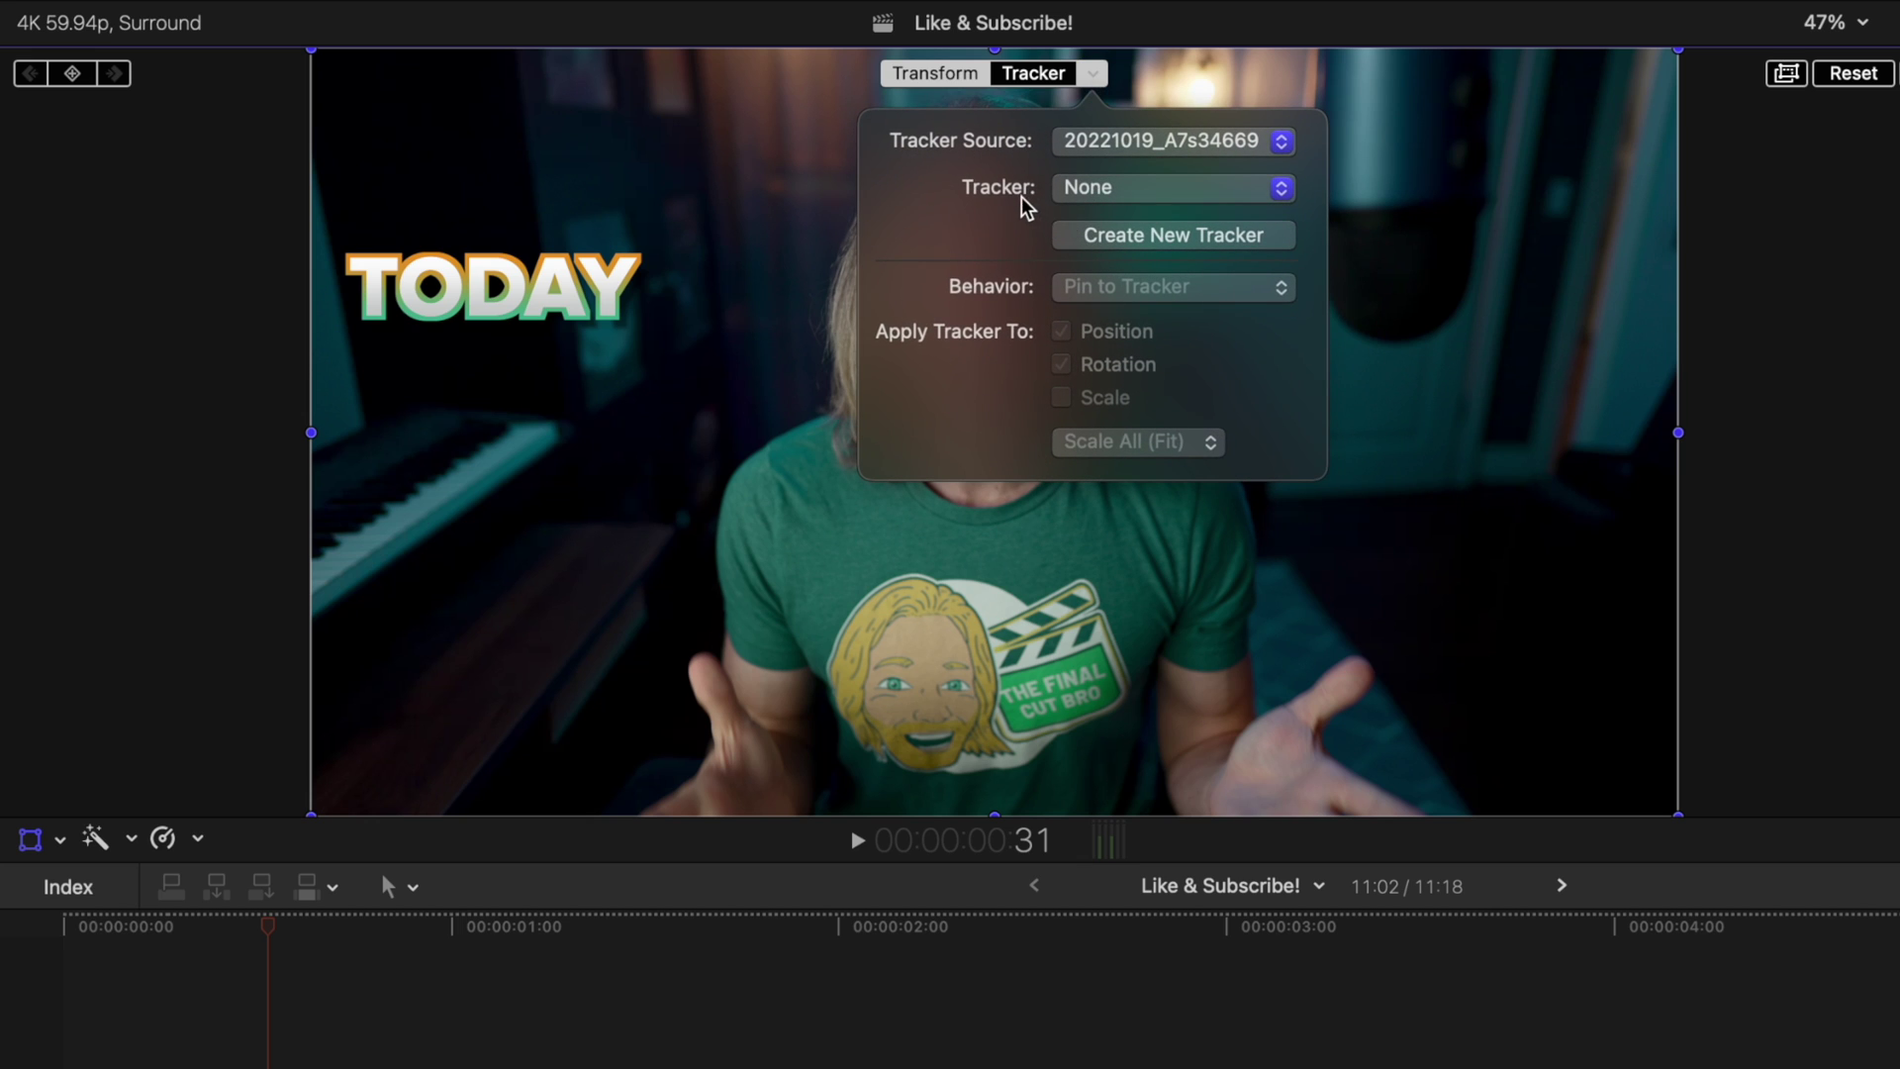
click(1127, 196)
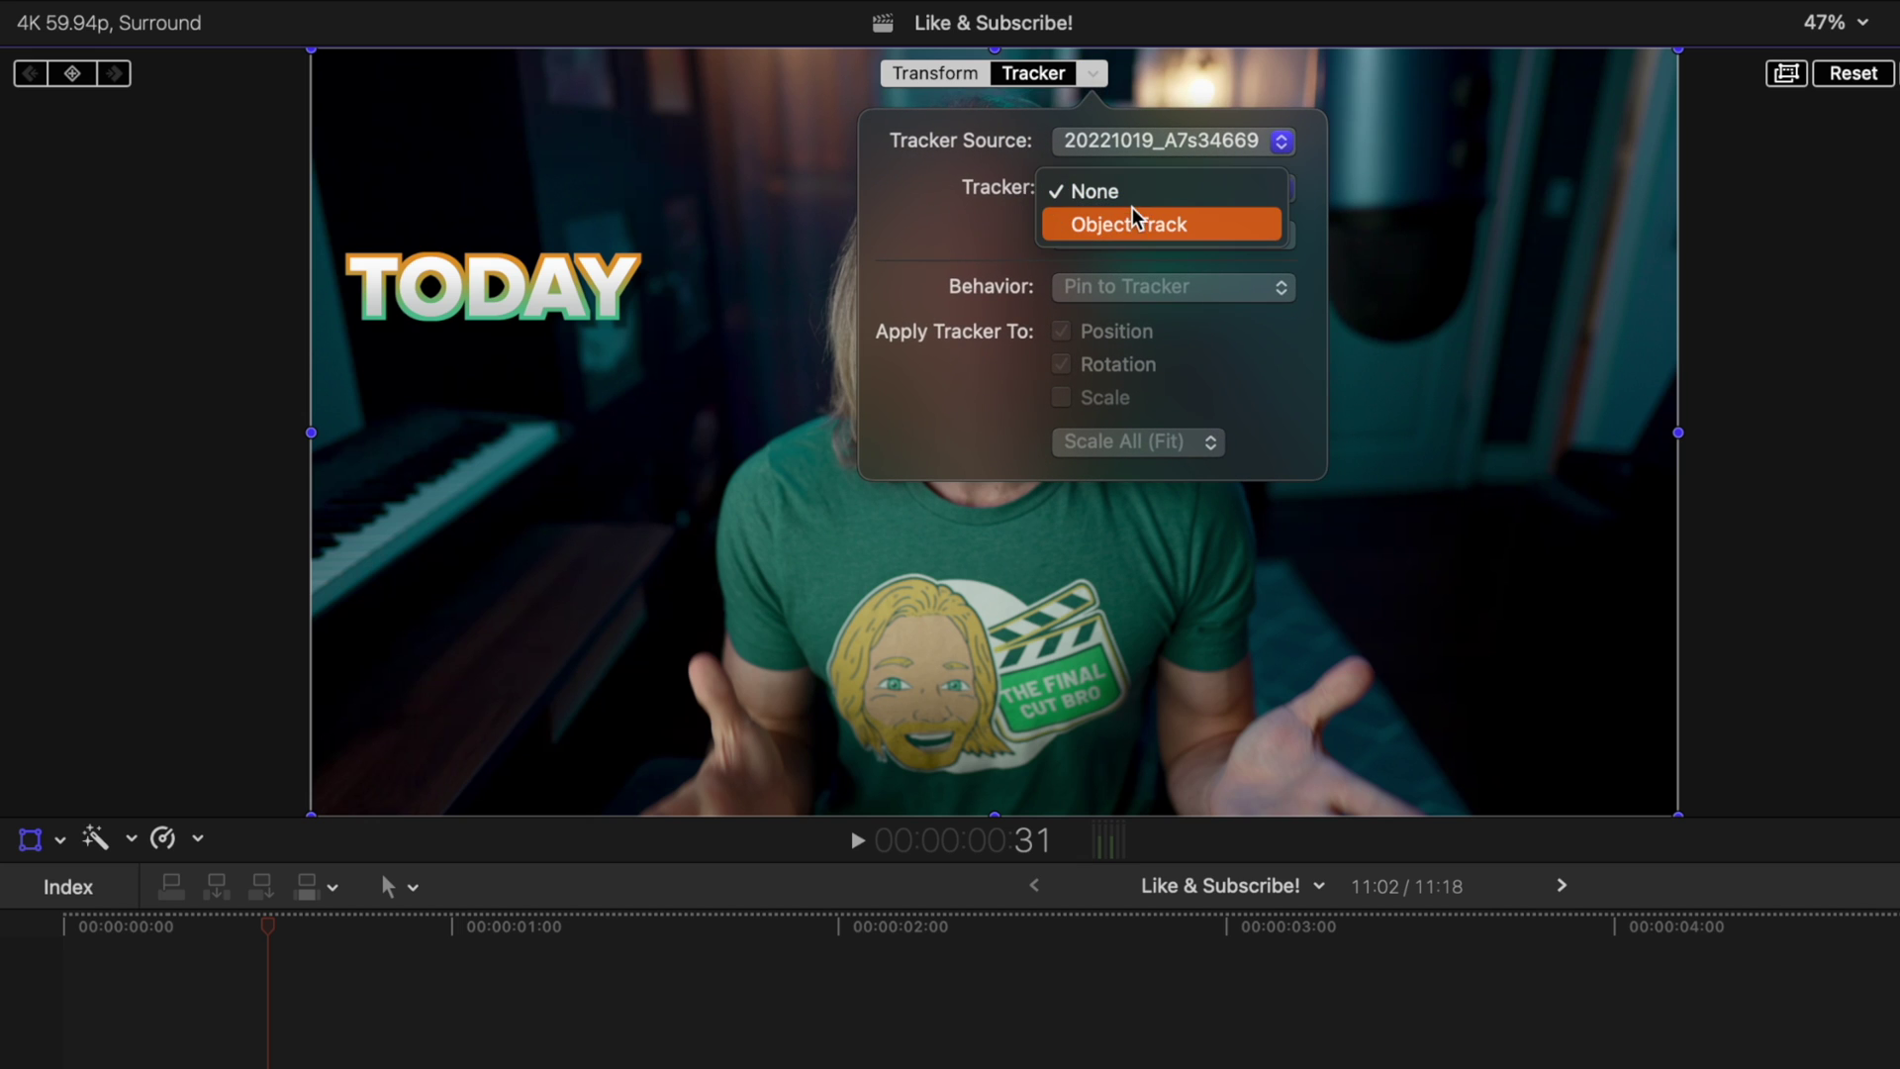
click(1132, 223)
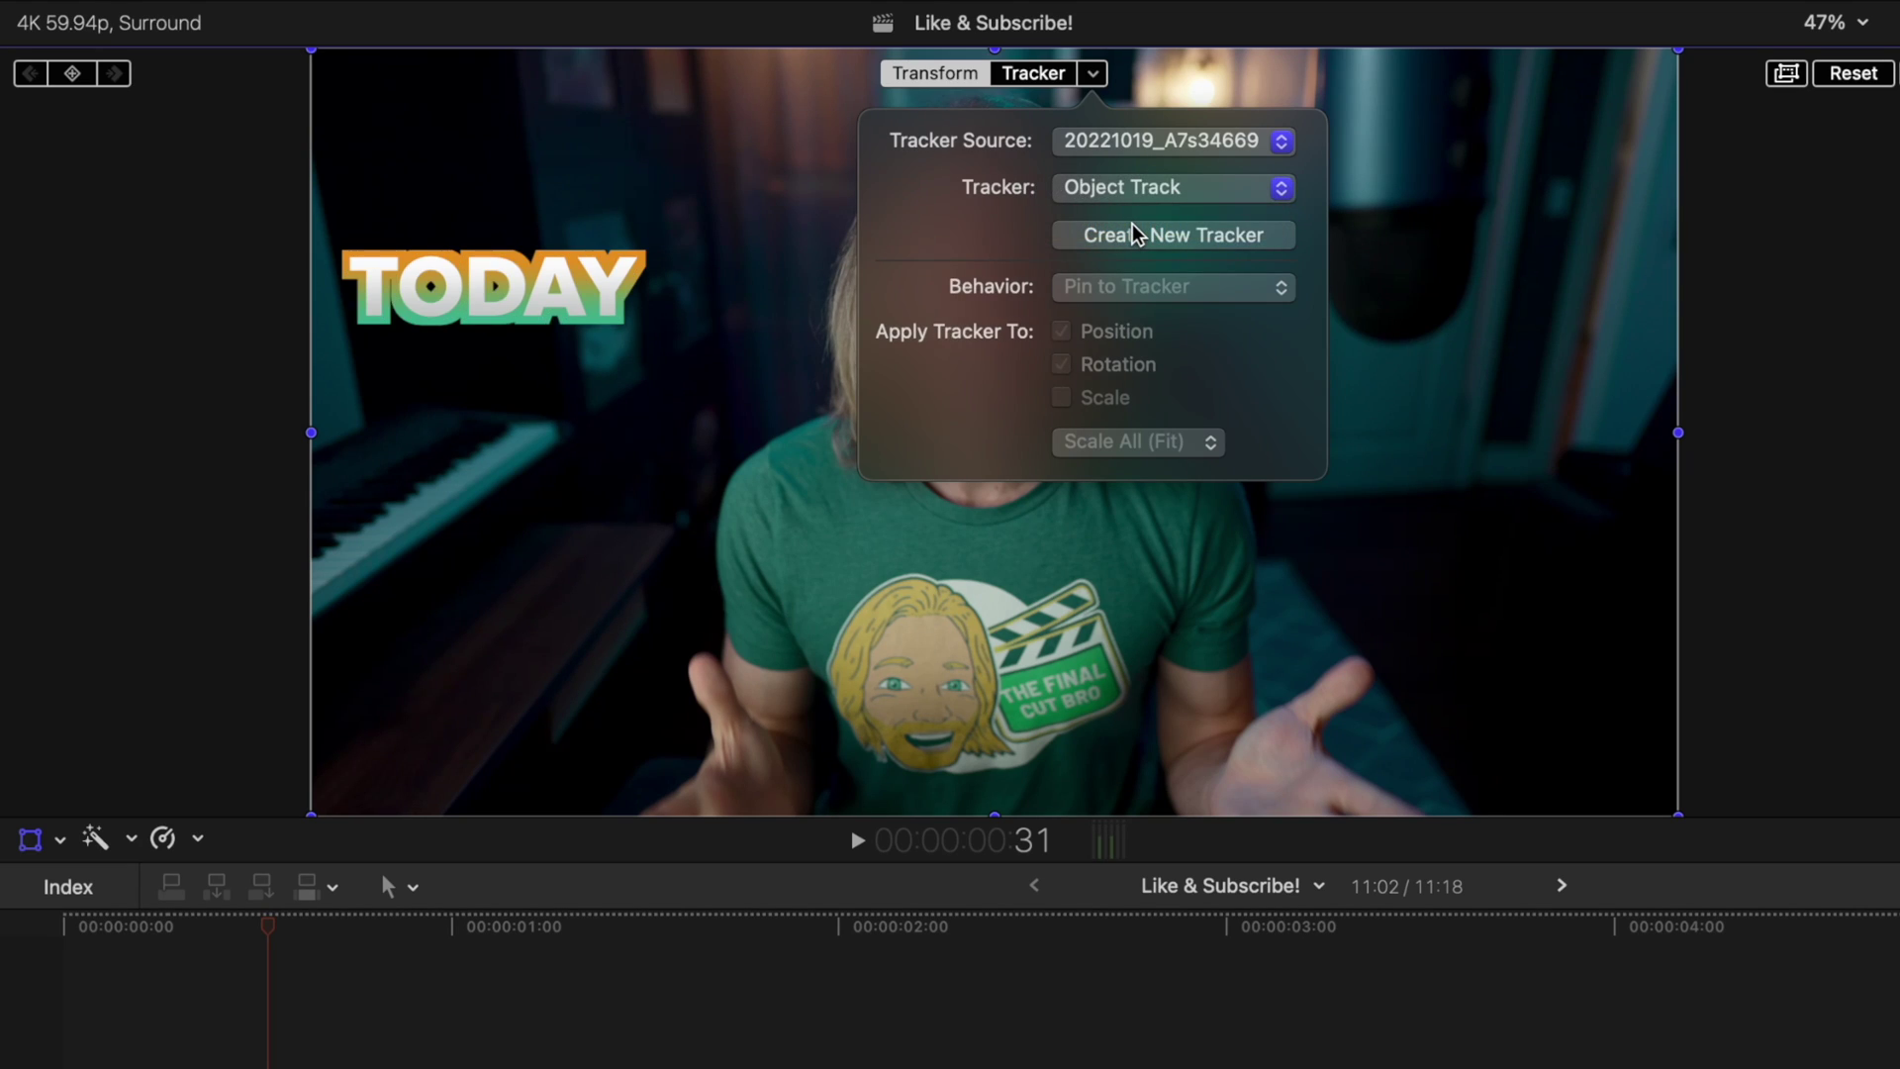
click(1132, 224)
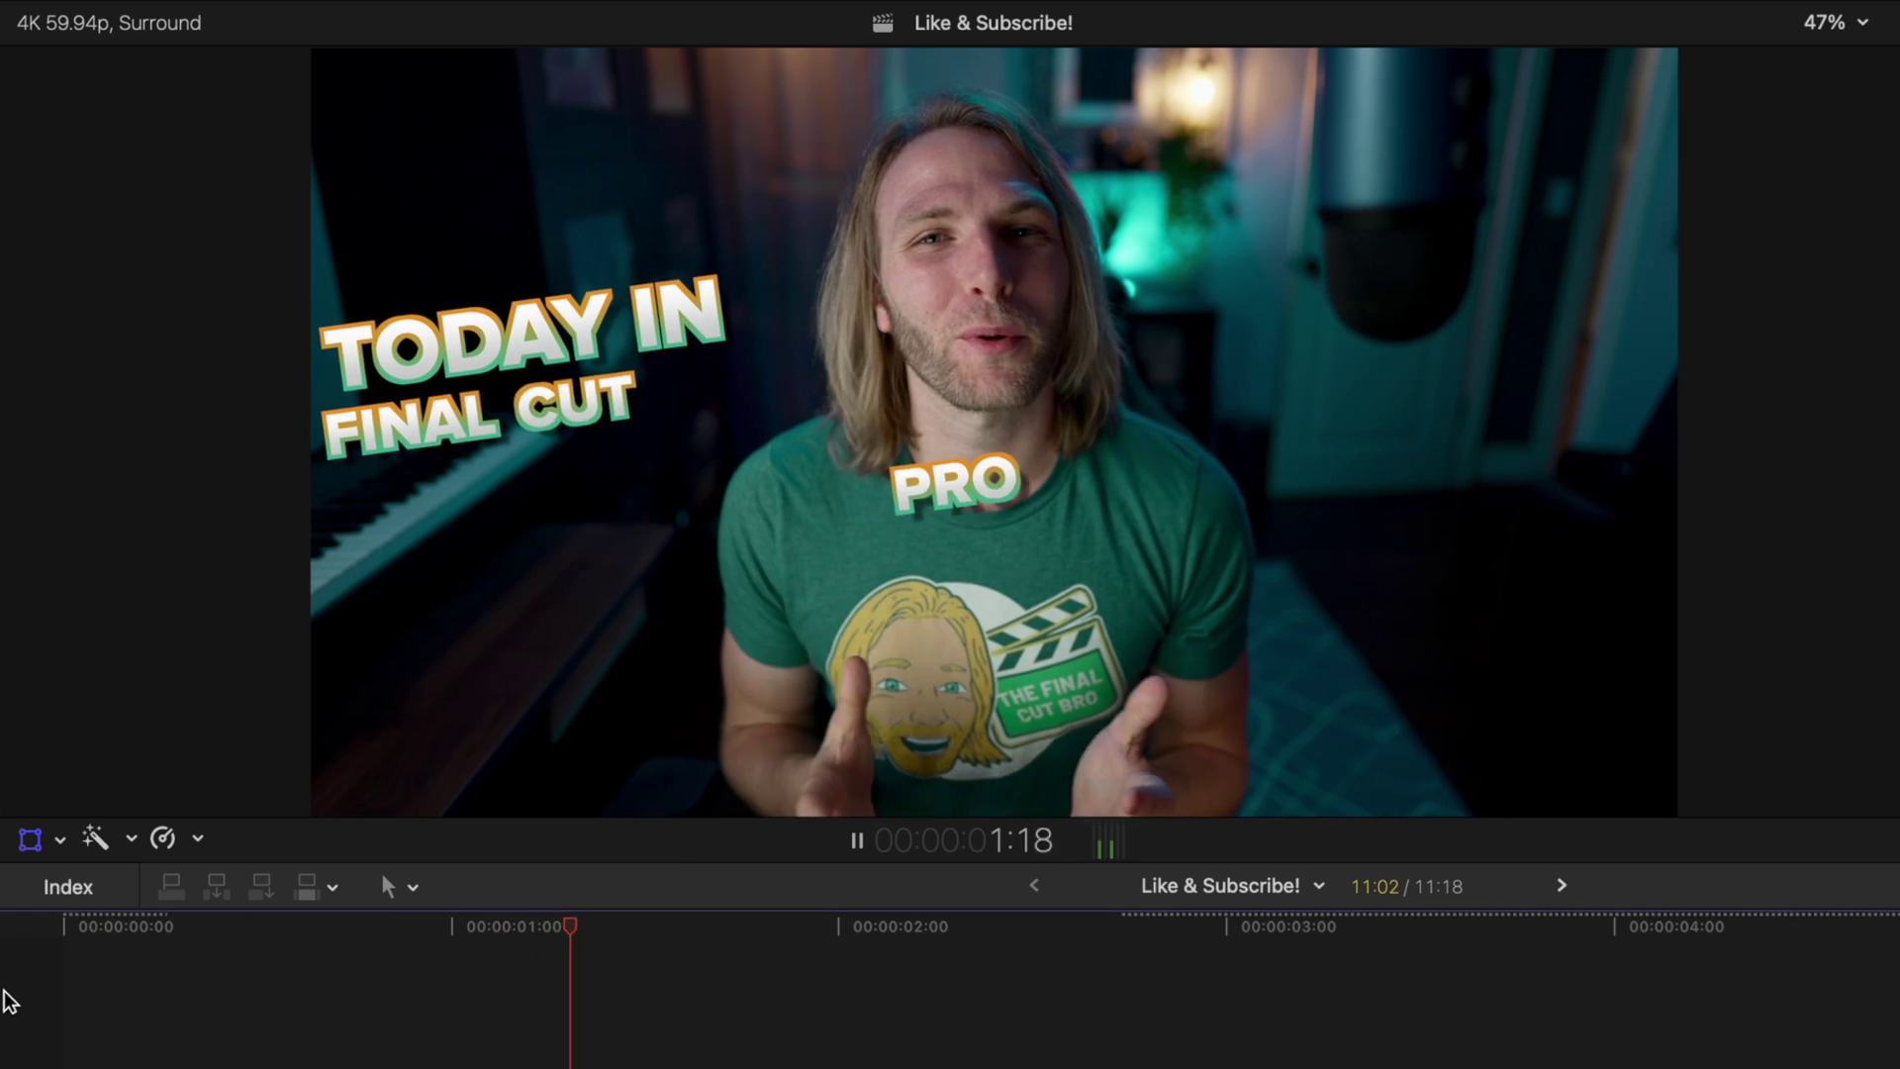
key(space)
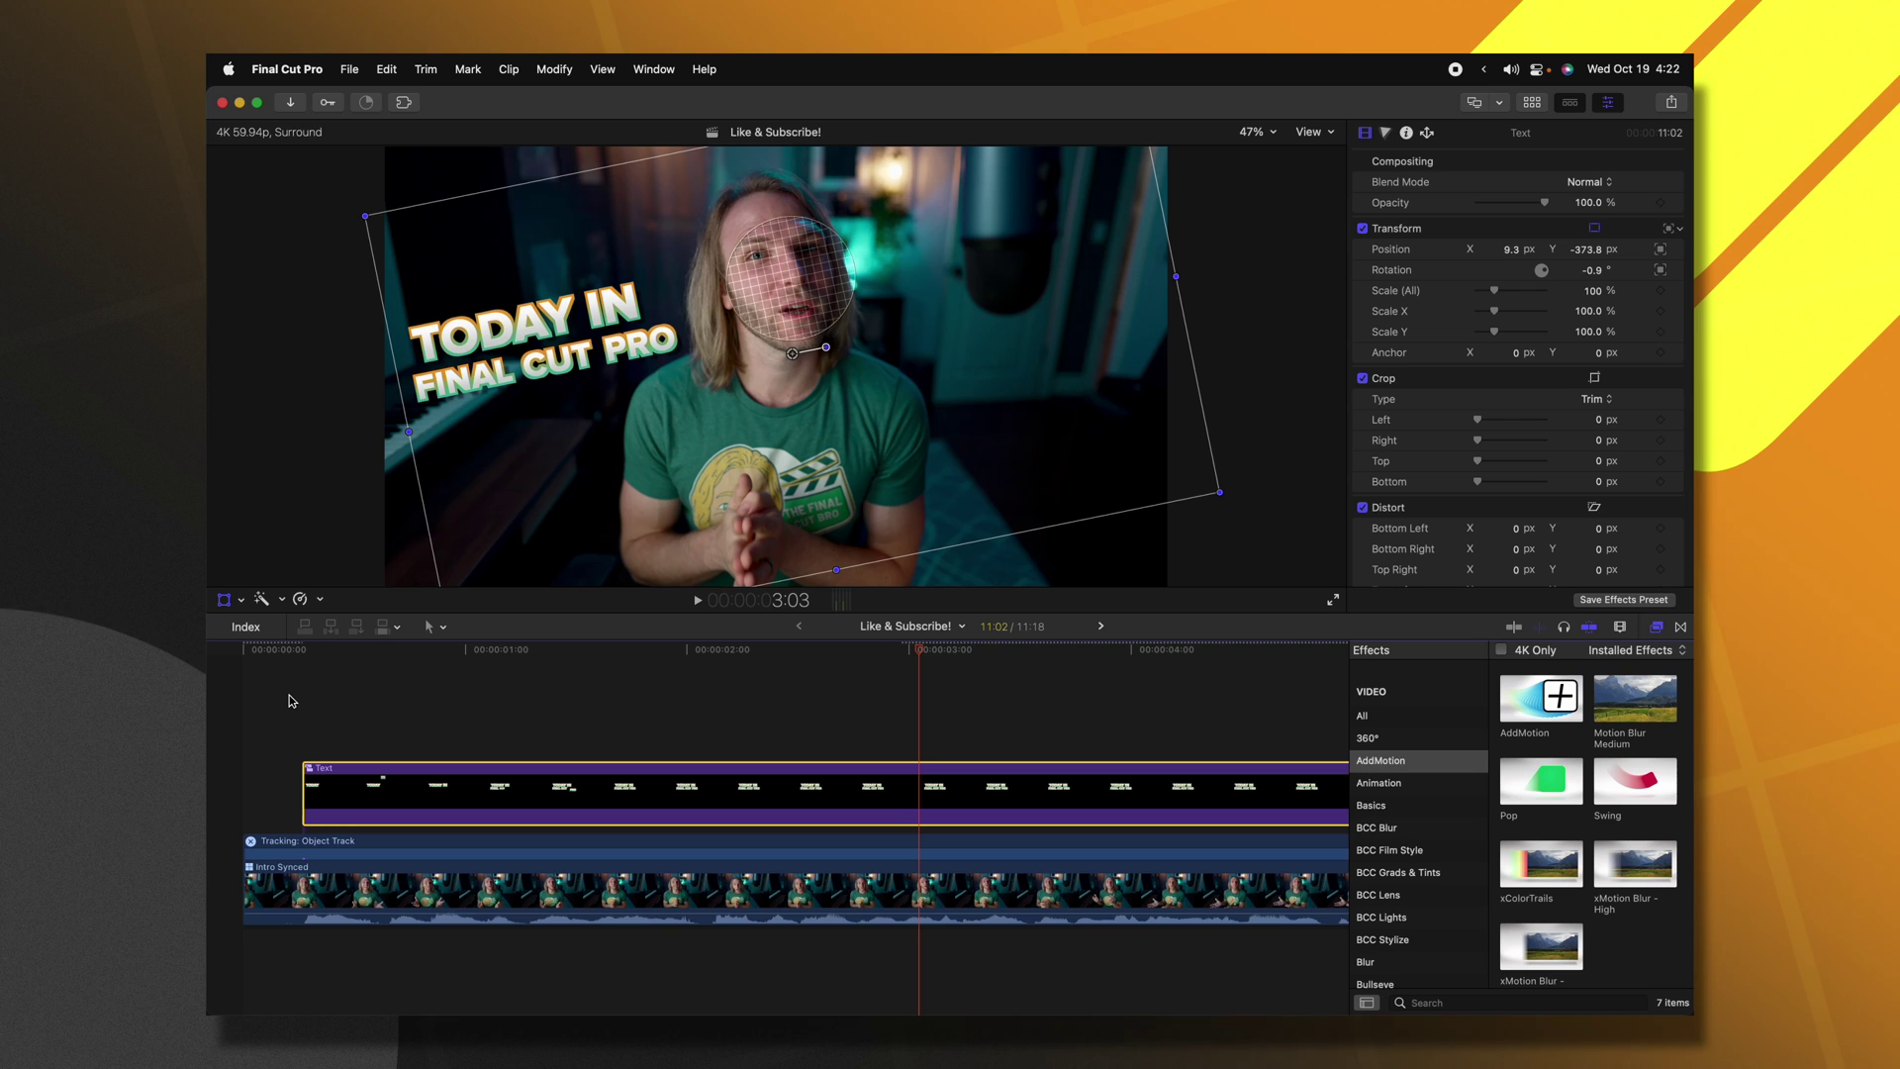
Uncheck Rotation in the Transform tracker options, leaving only position tracking on the titles.
drag(436, 649, 572, 649)
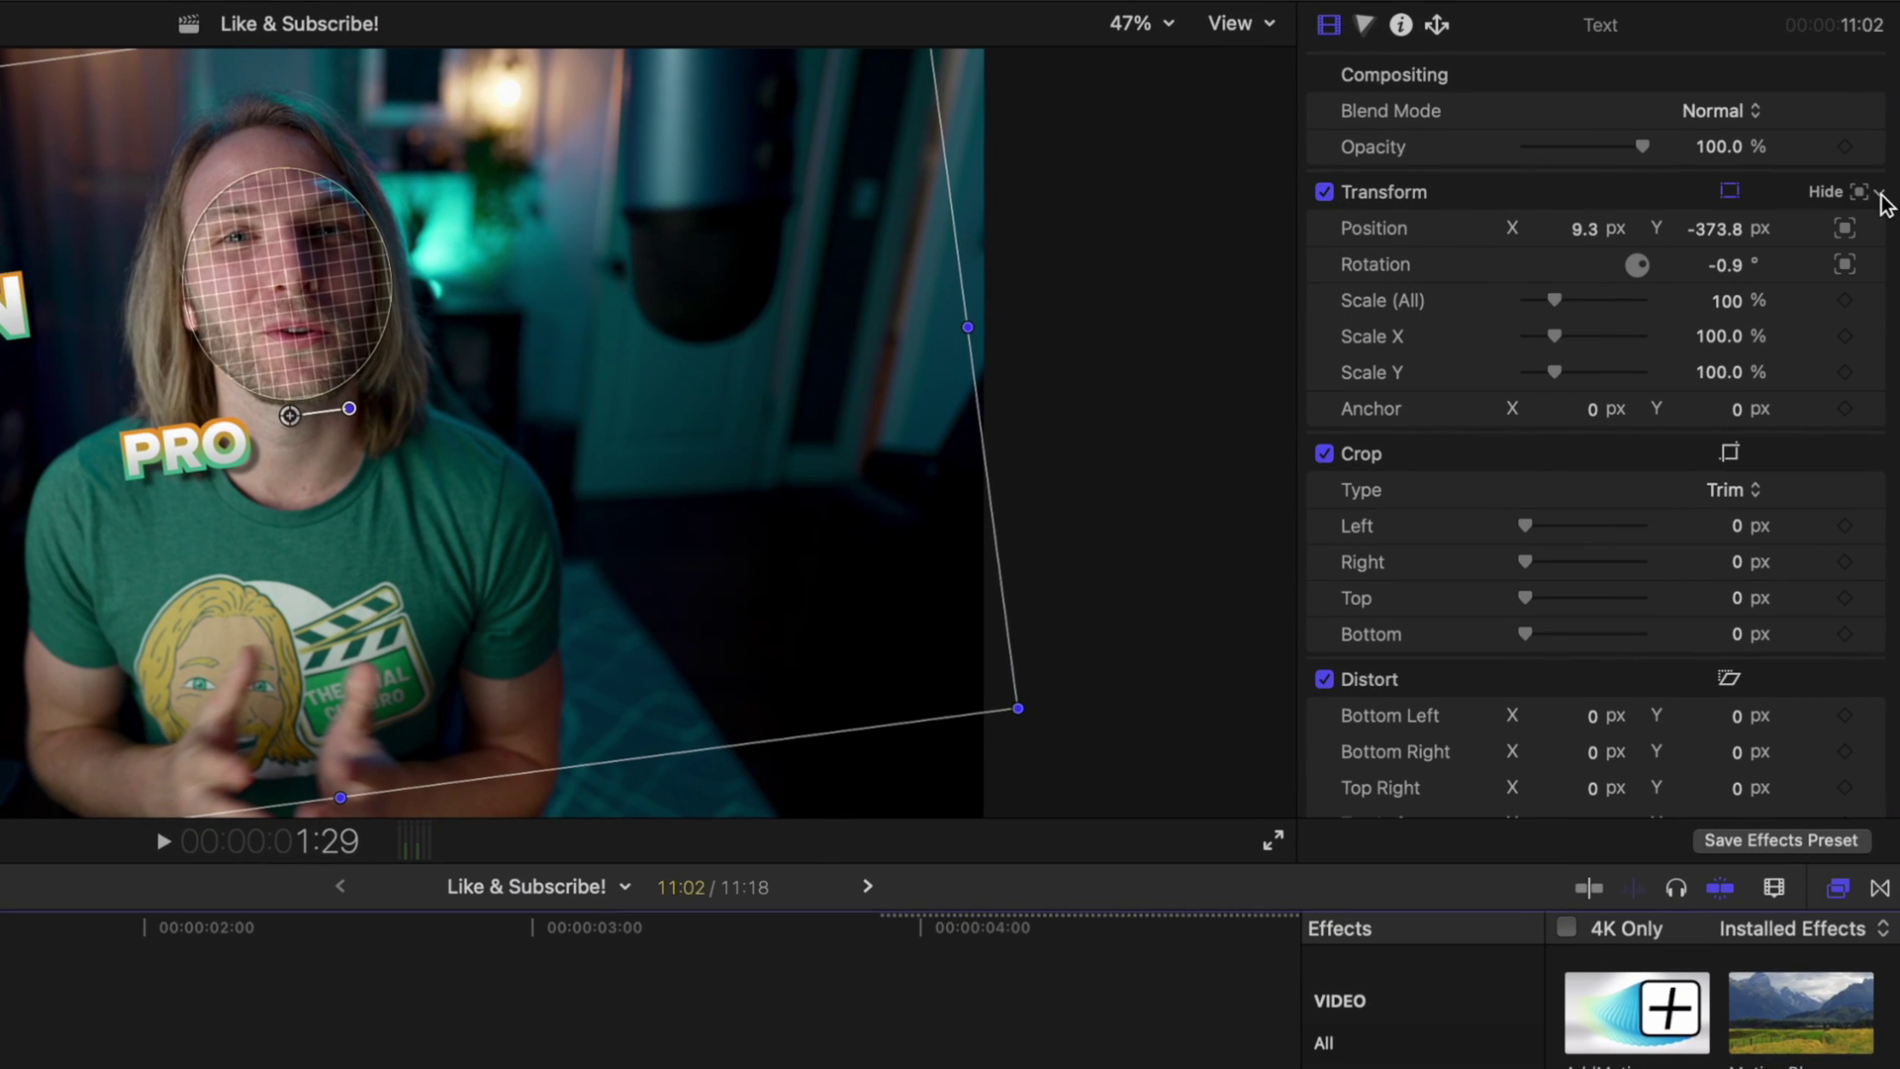
click(1880, 194)
click(1791, 513)
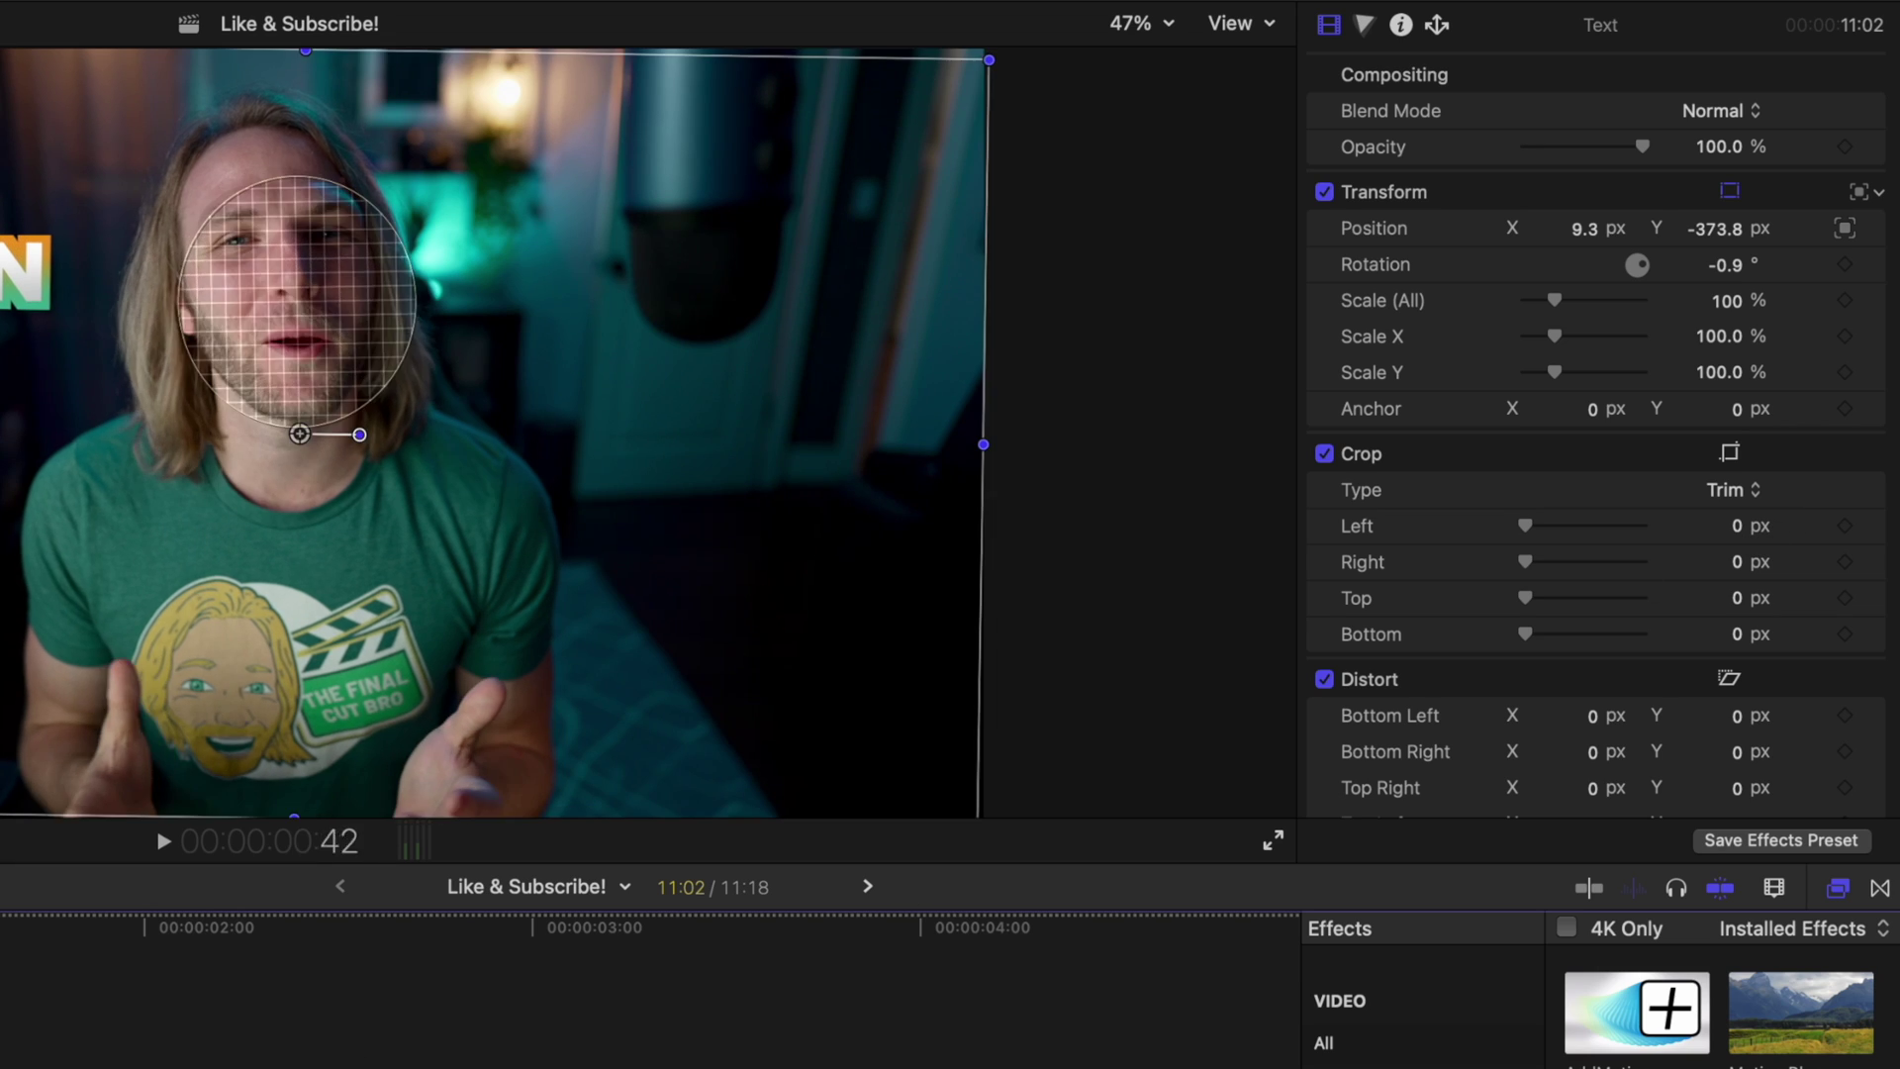
Scrub and play back the titles to confirm they drift beside the presenter's tracked face.
mouse_move(10, 976)
mouse_down()
mouse_move(373, 976)
mouse_move(825, 933)
mouse_move(99, 997)
mouse_move(0, 958)
mouse_move(0, 982)
mouse_move(0, 961)
mouse_up()
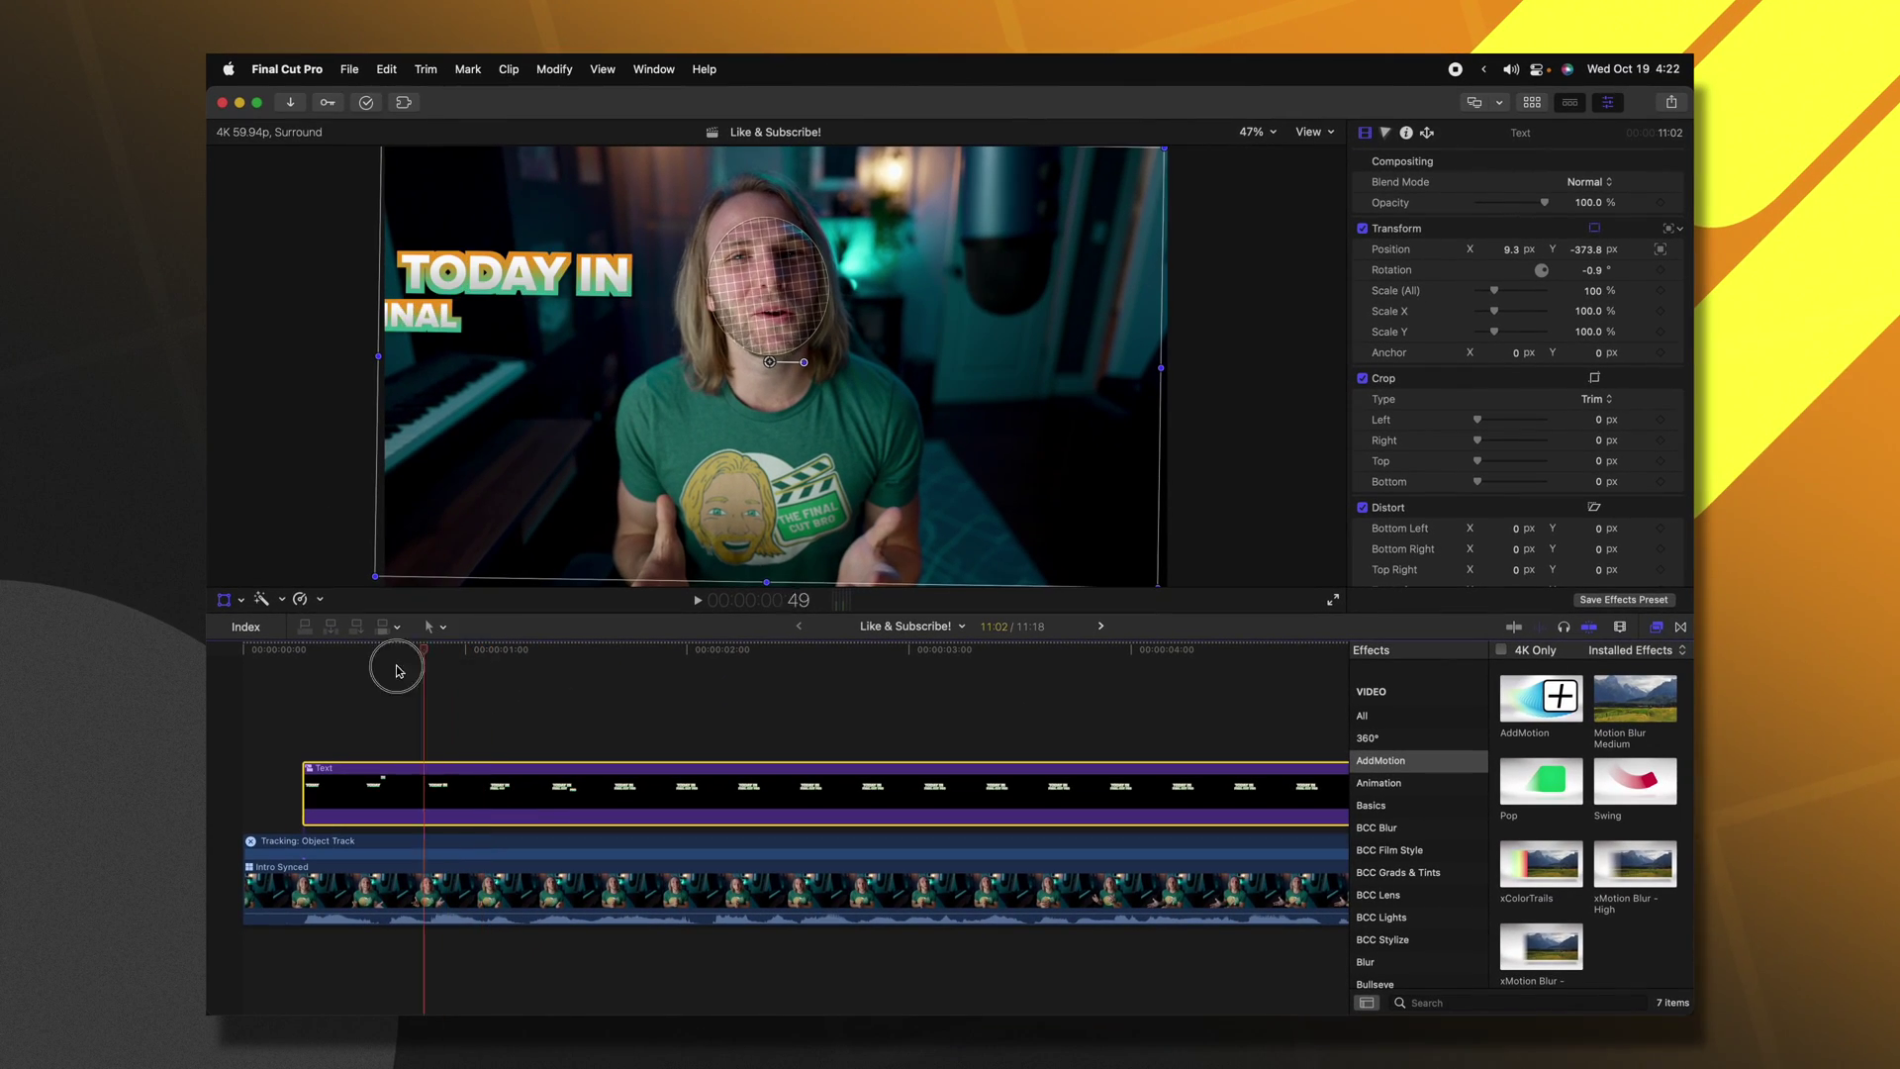
drag(396, 671, 293, 670)
key(space)
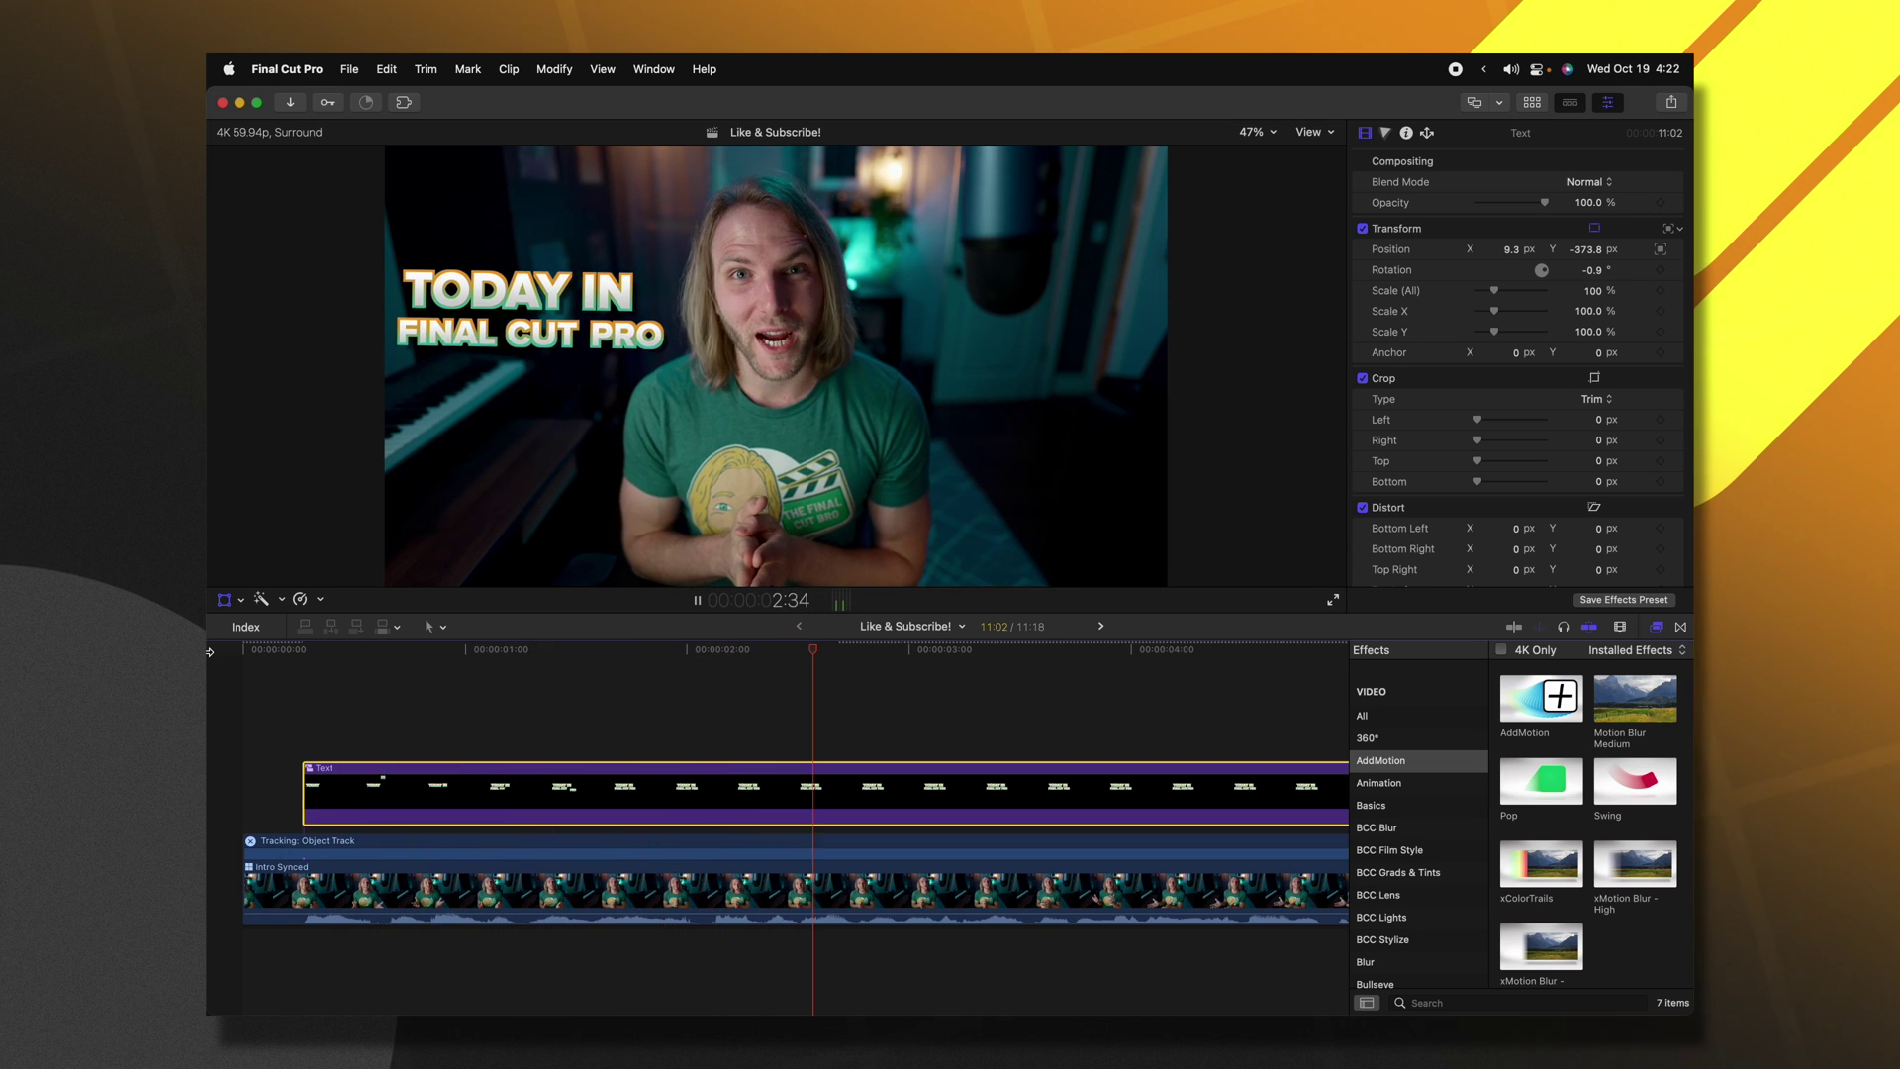
key(space)
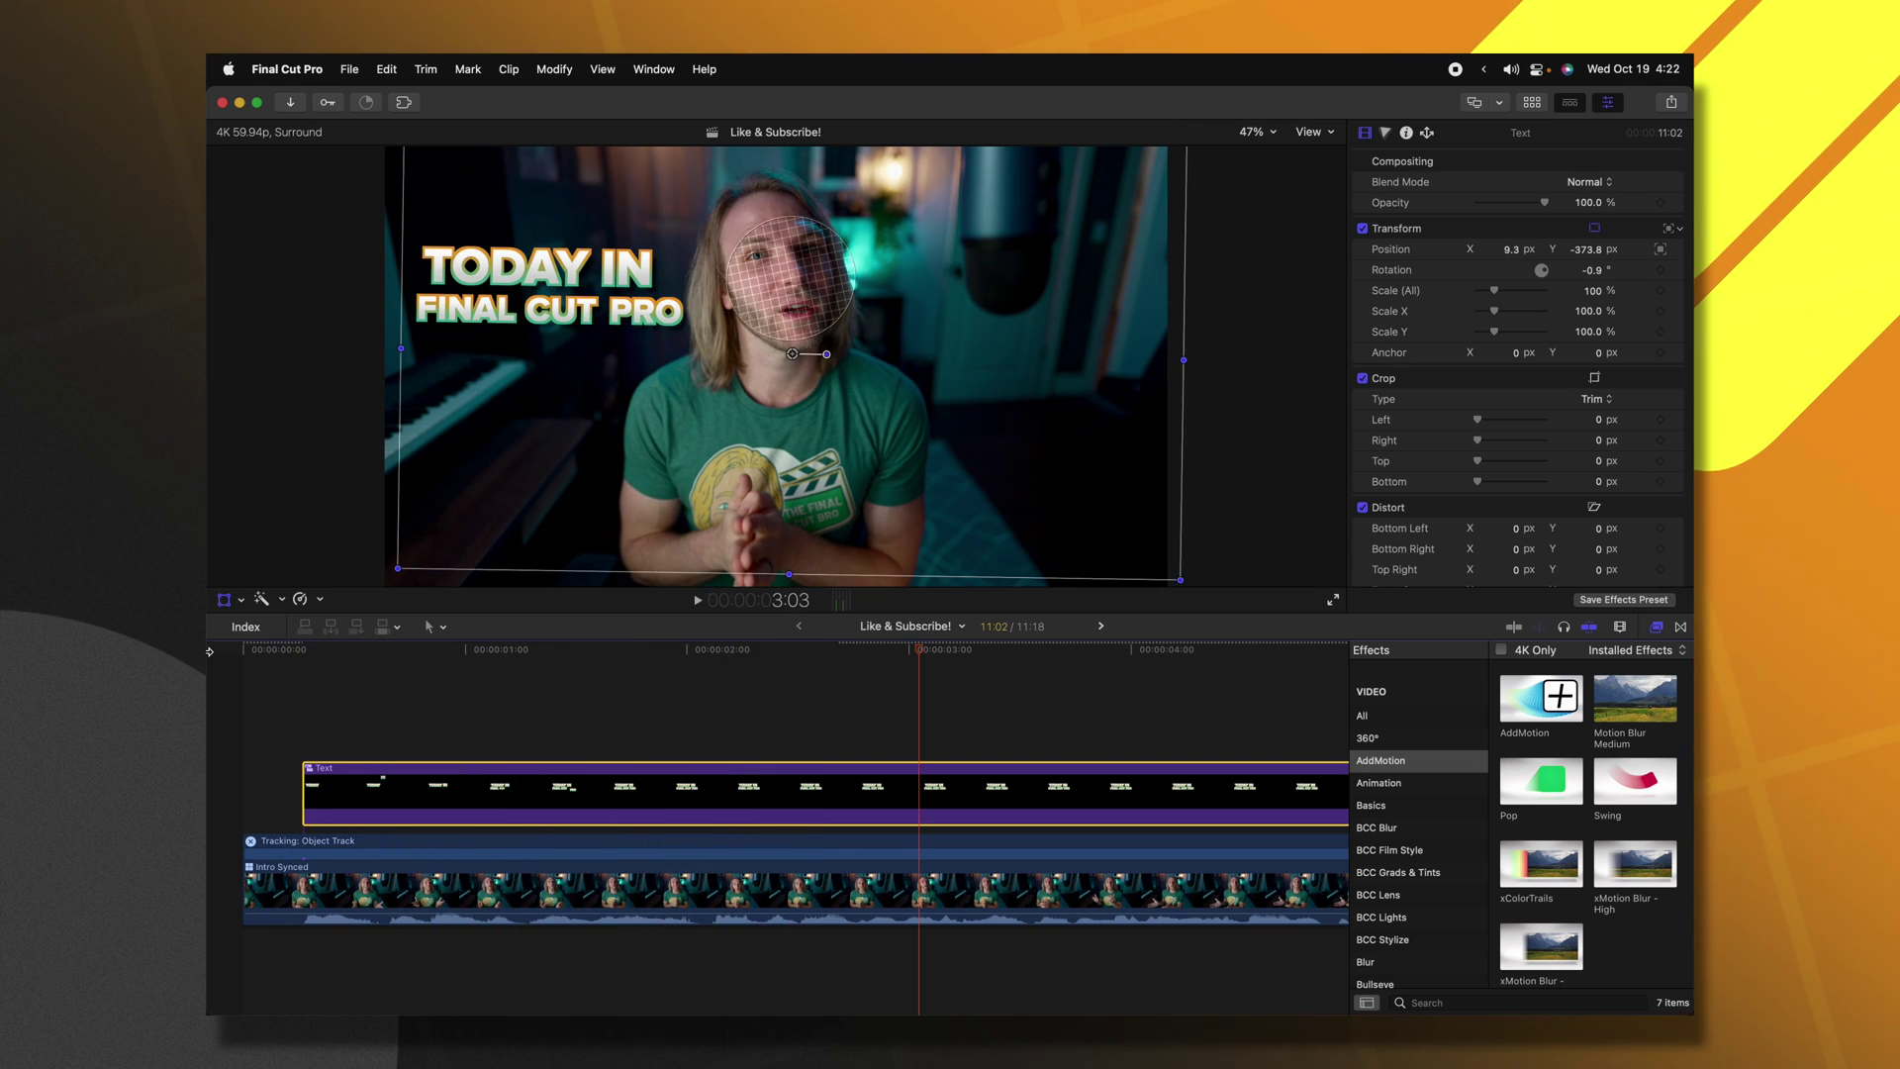